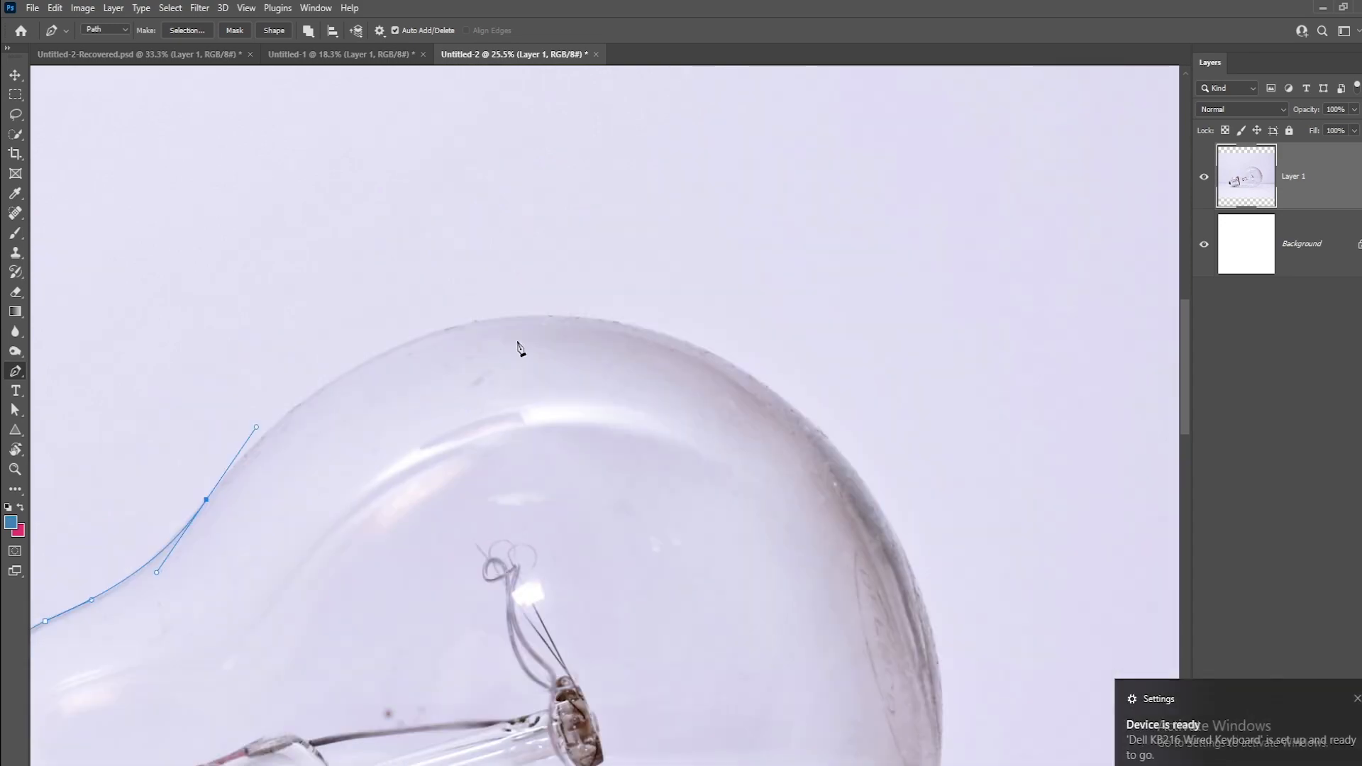
# Trace the outline of the glass bulb with the Pen tool and fill it with pale lavender on a new layer.
pyautogui.click(309, 276)
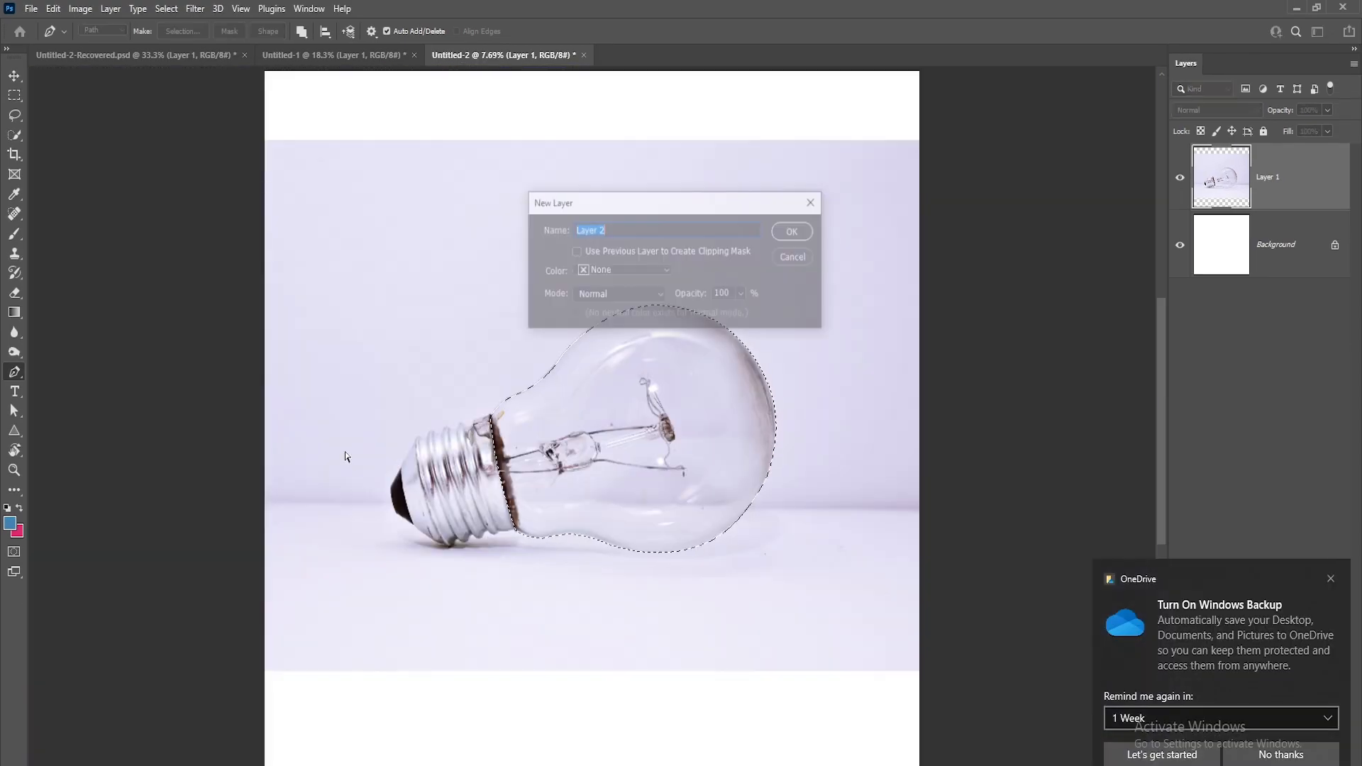
pyautogui.press('Return')
pyautogui.press('g')
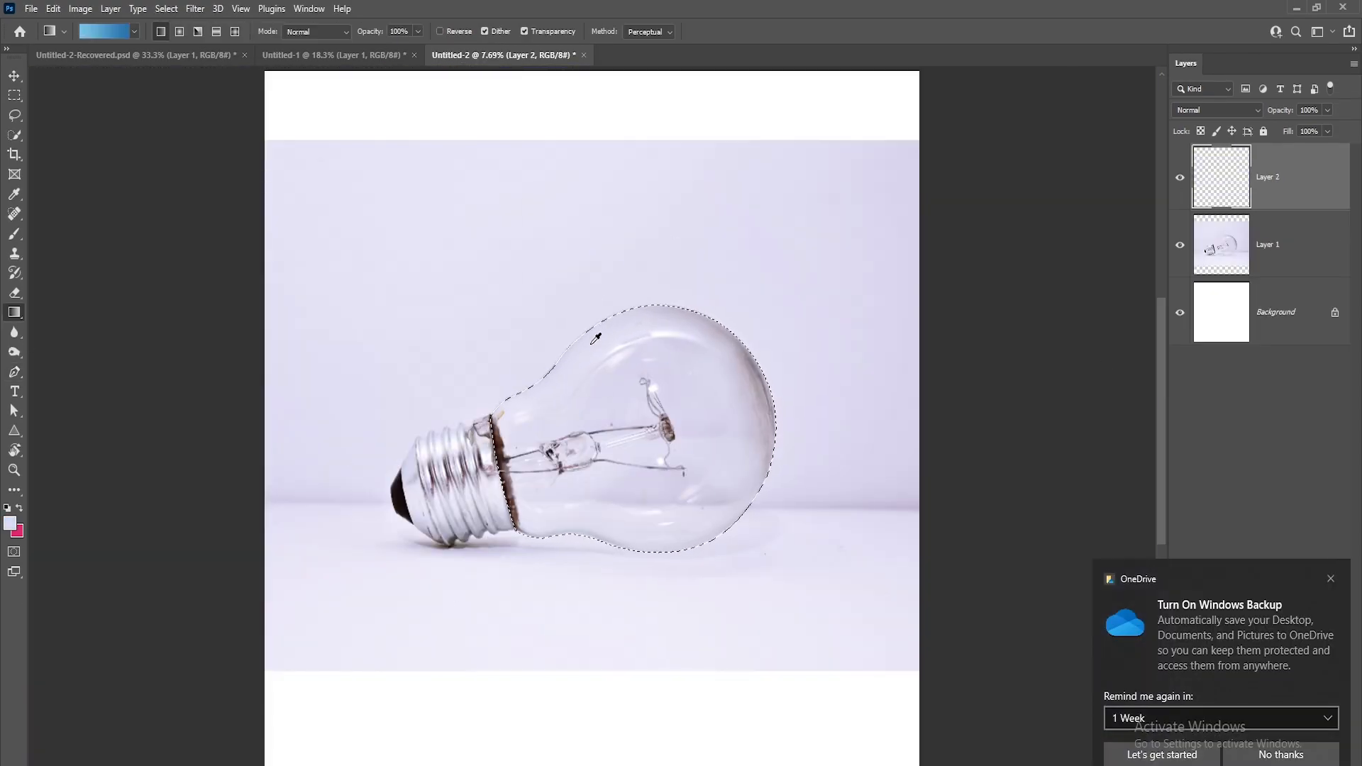
pyautogui.hotkey('alt', 'BackSpace')
pyautogui.hotkey('ctrl', 'd')
pyautogui.press('v')
# Hide the glass fill layer, trace the metal screw base with the Pen tool and fill it pale blue-lavender on a new layer.
pyautogui.scroll(10, 602, 462)
pyautogui.press('p')
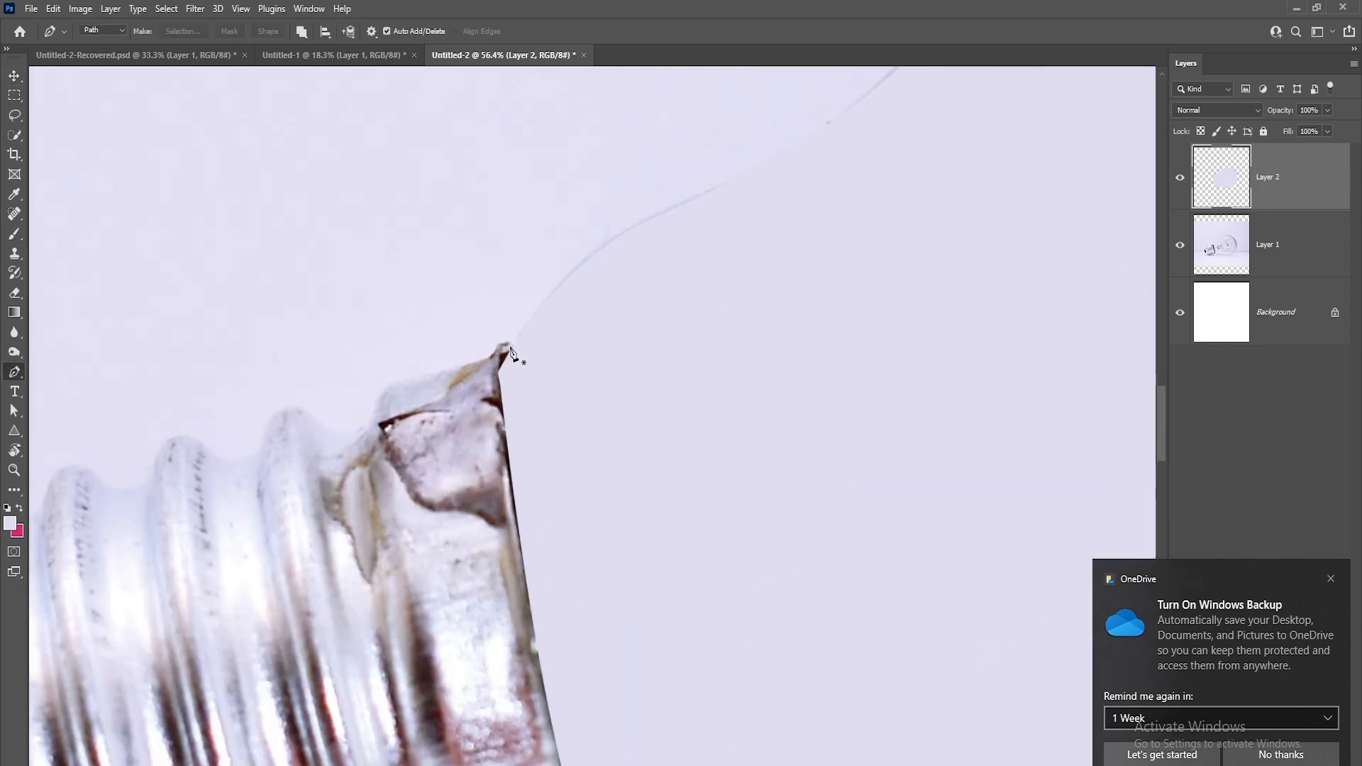
pyautogui.hotkey('ctrl', ',')
pyautogui.scroll(4, 512, 350)
pyautogui.moveTo(399, 383); pyautogui.dragTo(344, 397)
pyautogui.moveTo(250, 455); pyautogui.dragTo(503, 365)
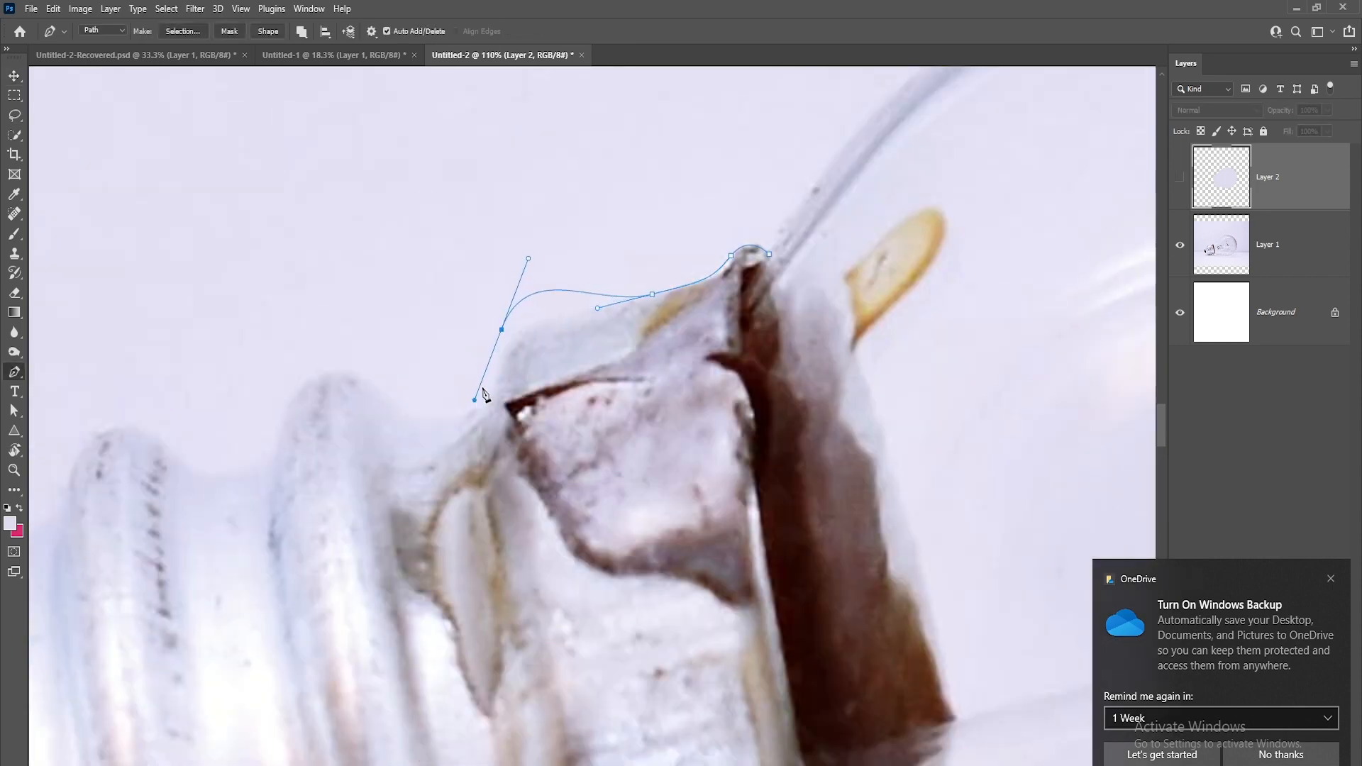
pyautogui.moveTo(442, 424); pyautogui.dragTo(378, 417)
pyautogui.moveTo(295, 402); pyautogui.dragTo(401, 423)
pyautogui.moveTo(469, 163); pyautogui.dragTo(502, 391)
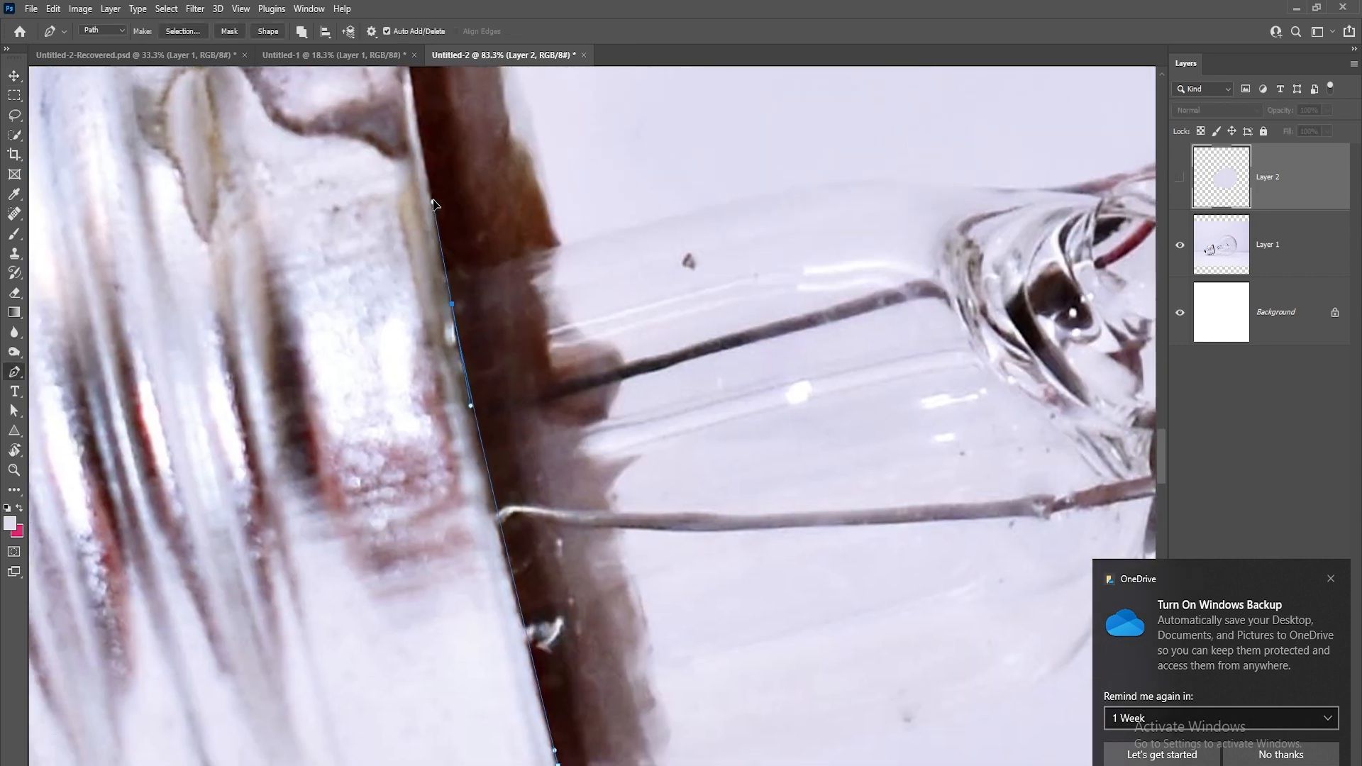
pyautogui.moveTo(434, 202); pyautogui.dragTo(433, 192)
pyautogui.moveTo(433, 192); pyautogui.dragTo(414, 524)
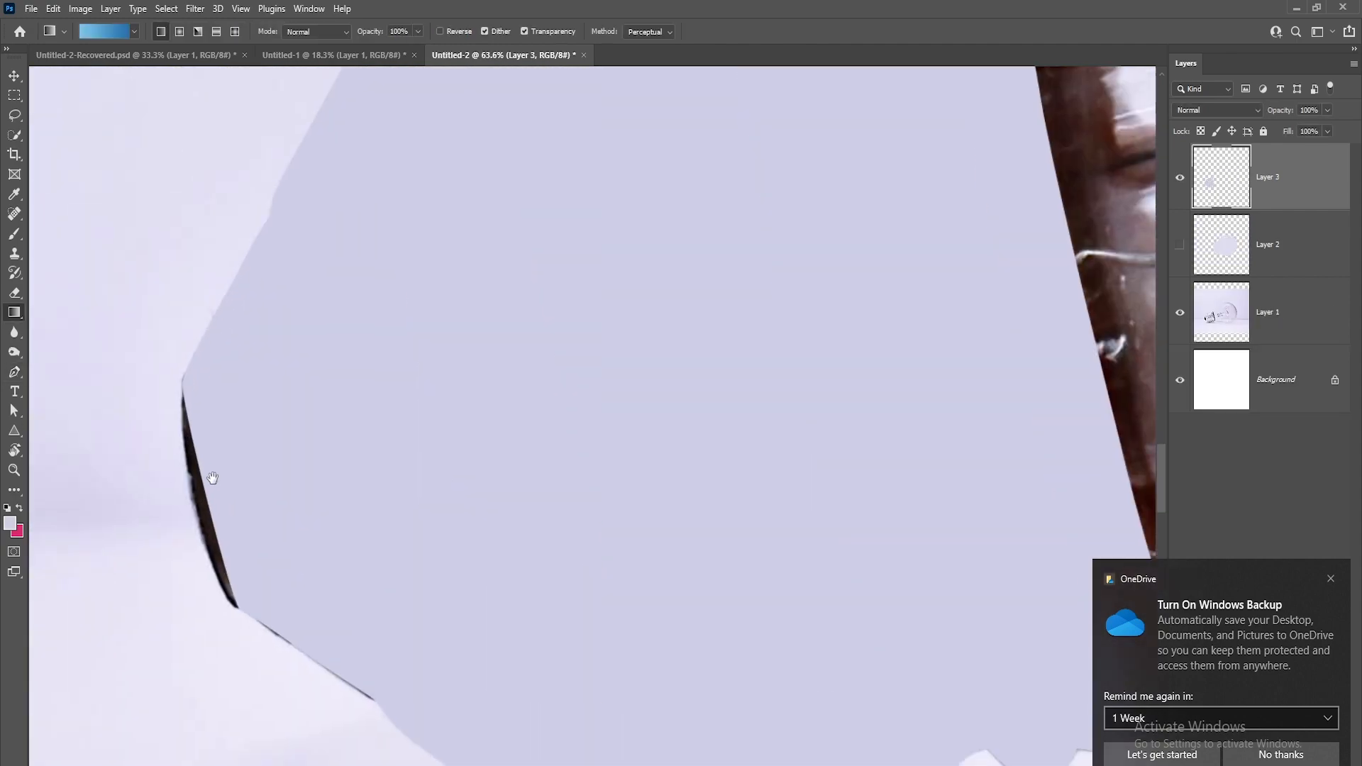
# Trace the black contact tip of the screw base with the Pen tool and fill it dark olive on a new layer.
pyautogui.moveTo(212, 477); pyautogui.dragTo(223, 475)
pyautogui.press('p')
pyautogui.click(193, 374)
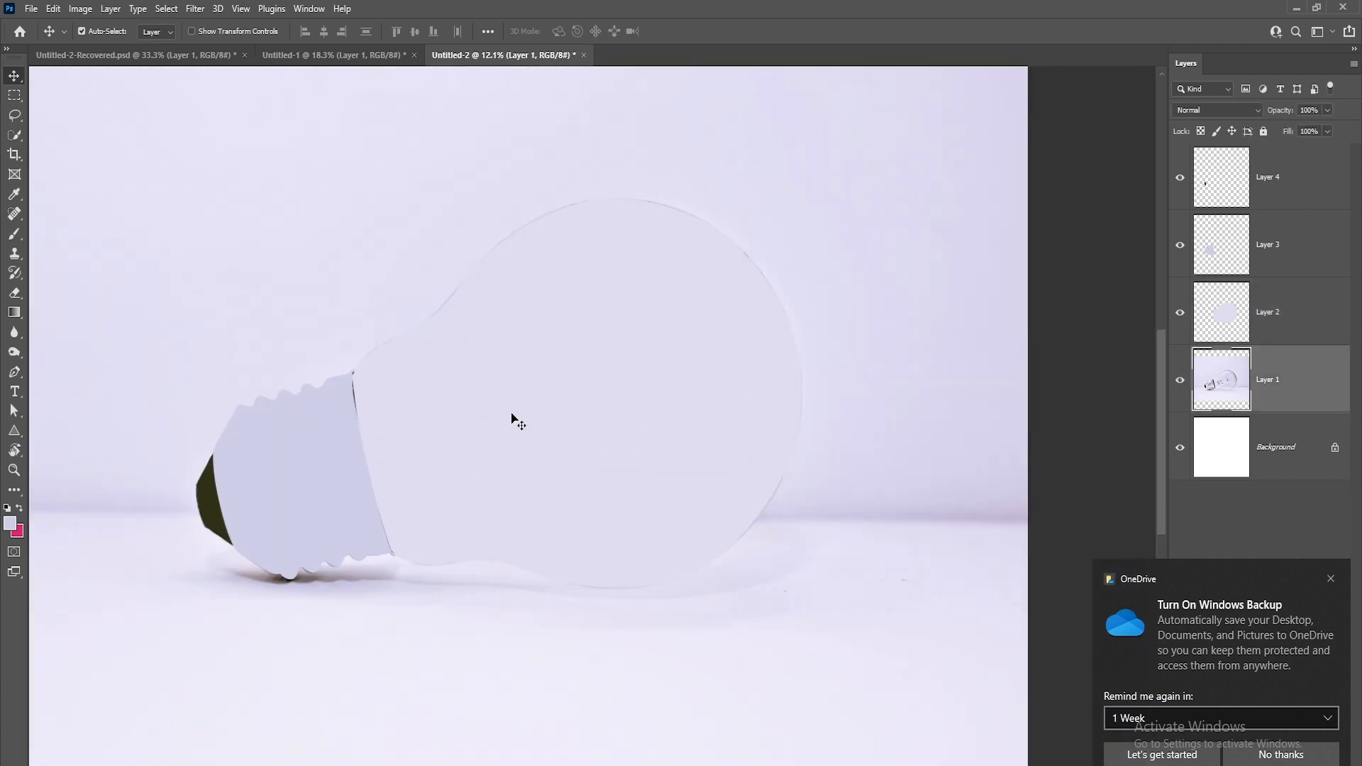
# Paint rough dark brown strokes on a new layer over the brown band where the glass meets the screw base.
pyautogui.scroll(5, 511, 420)
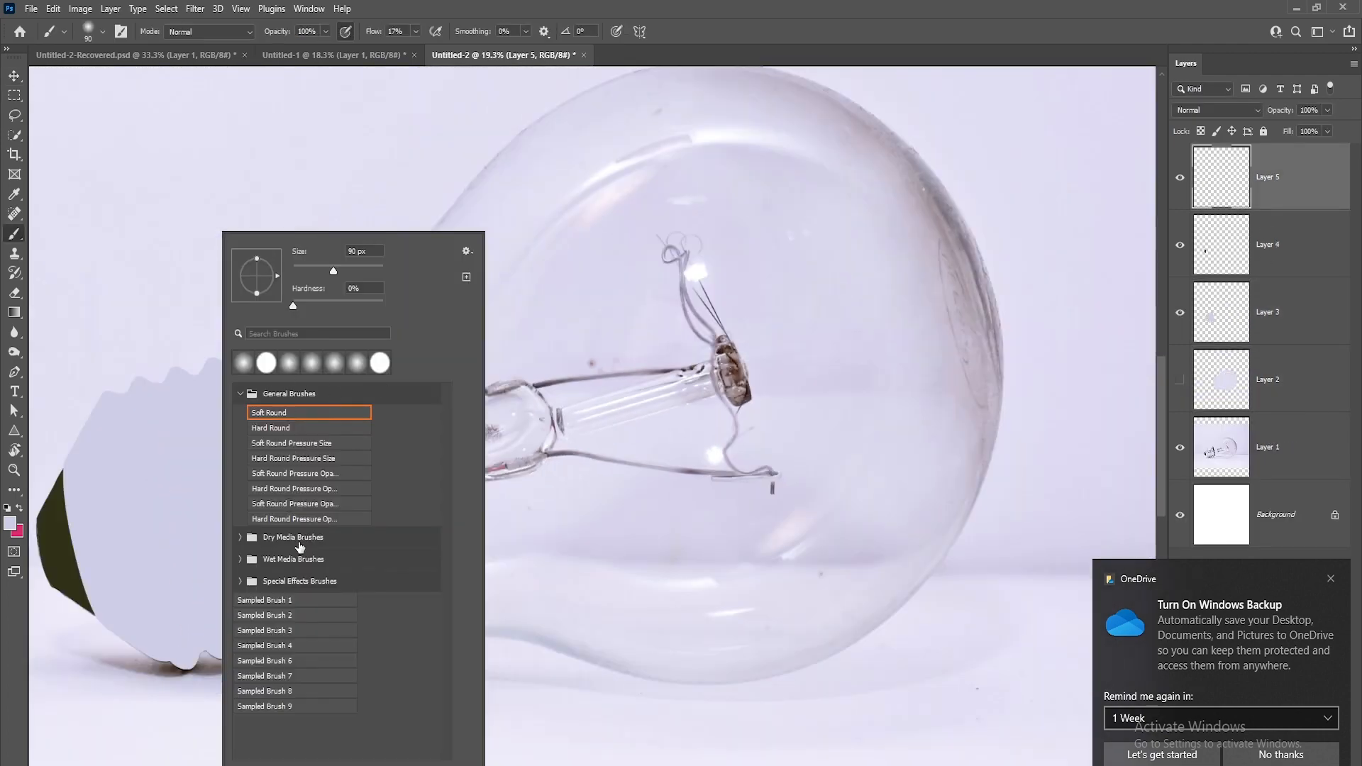
pyautogui.click(290, 560)
pyautogui.doubleClick(290, 583)
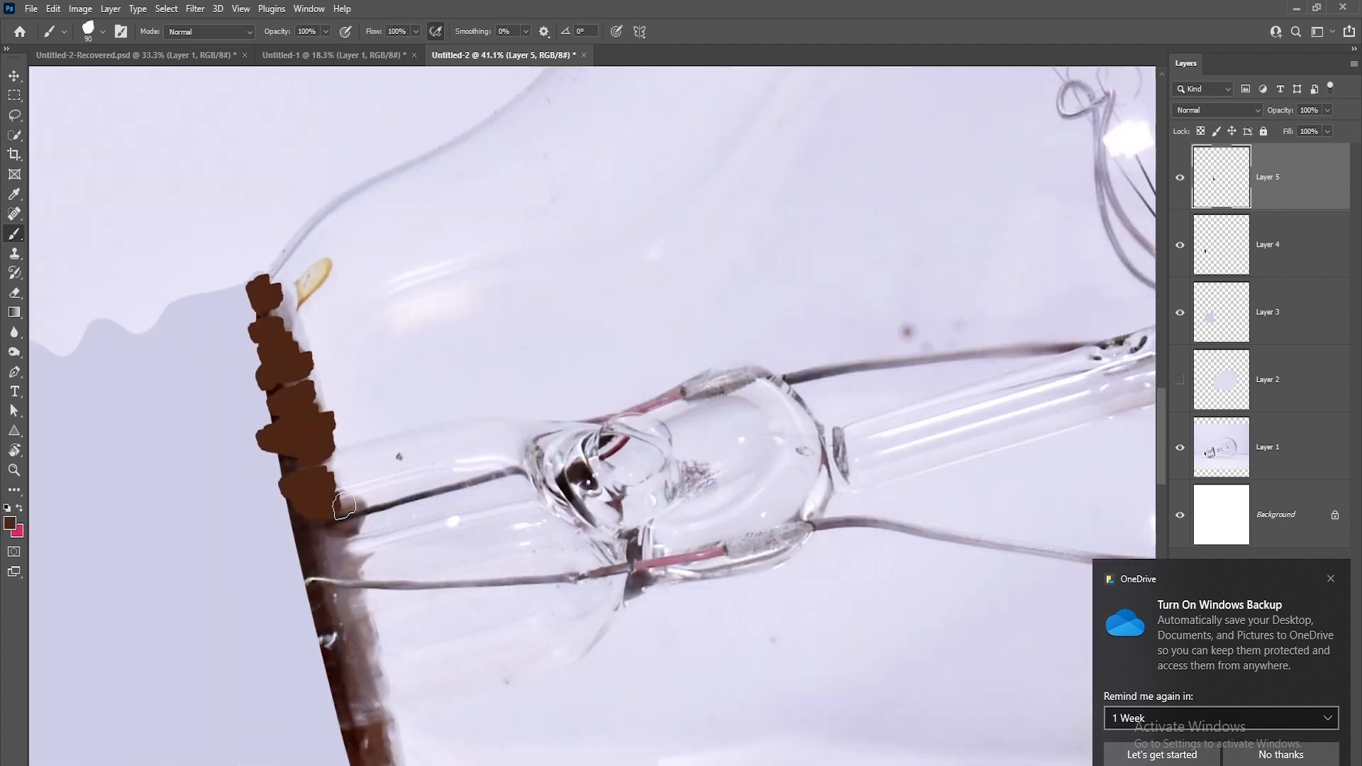
pyautogui.moveTo(344, 506); pyautogui.dragTo(331, 598)
pyautogui.moveTo(350, 628); pyautogui.dragTo(364, 538)
pyautogui.moveTo(397, 641); pyautogui.dragTo(406, 577)
pyautogui.moveTo(354, 574)
pyautogui.mouseDown()
pyautogui.moveTo(415, 638)
pyautogui.moveTo(426, 738)
pyautogui.mouseUp()
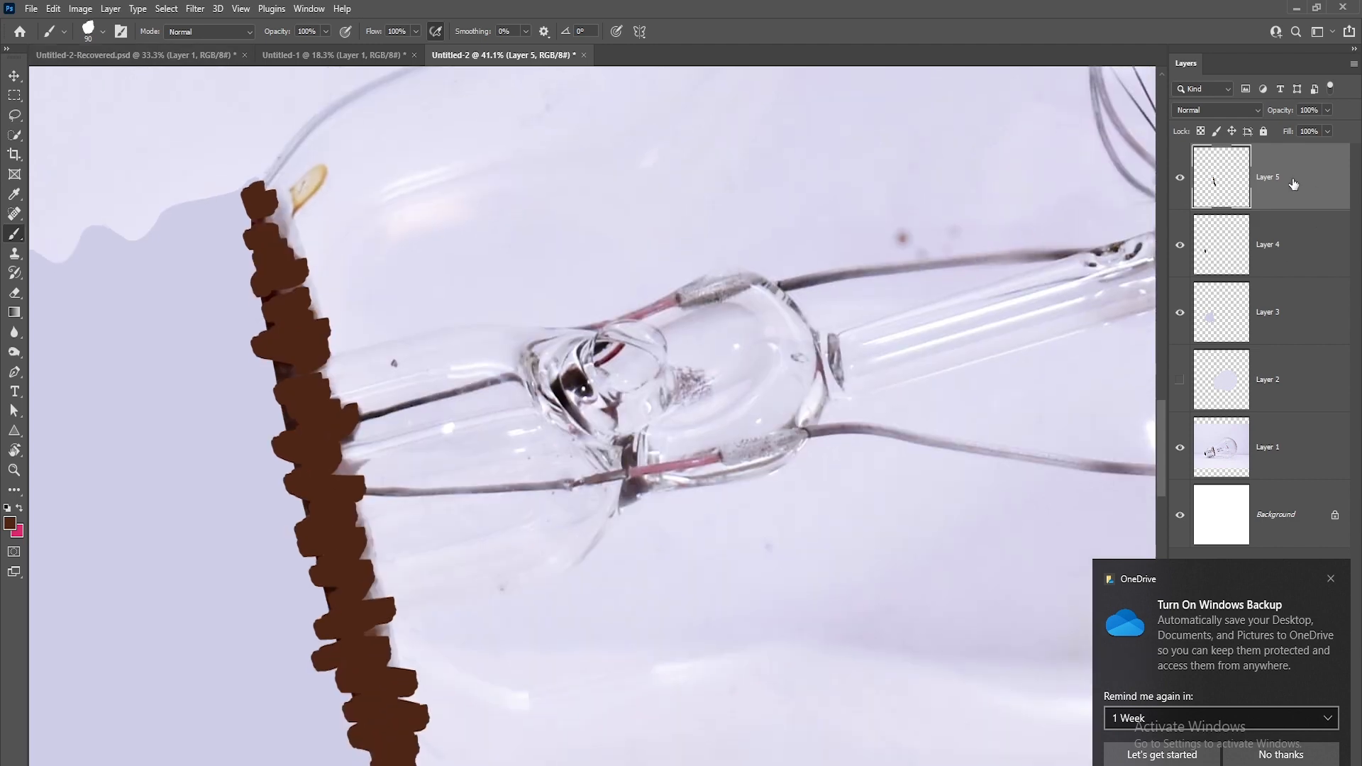
# Place a lightened copy of the brown strokes beneath the original and shift it slightly toward the glass.
pyautogui.hotkey('ctrl', 'u')
pyautogui.moveTo(1078, 419); pyautogui.dragTo(1093, 419)
pyautogui.click(1240, 265)
pyautogui.hotkey('ctrl', '[')
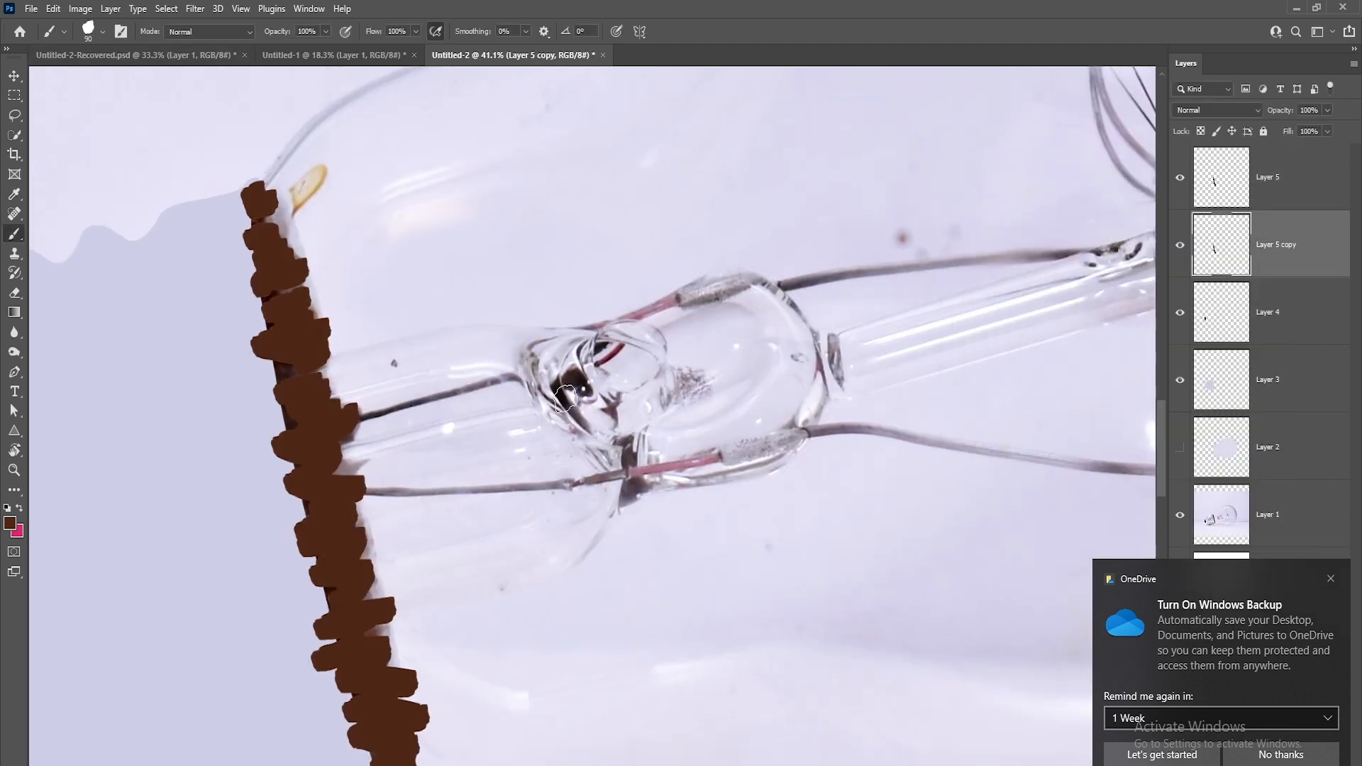
pyautogui.hotkey('ctrl', 't')
pyautogui.moveTo(431, 487); pyautogui.dragTo(464, 485)
pyautogui.press('Return')
pyautogui.press('v')
pyautogui.scroll(-2, 355, 437)
pyautogui.click(195, 8)
pyautogui.click(220, 91)
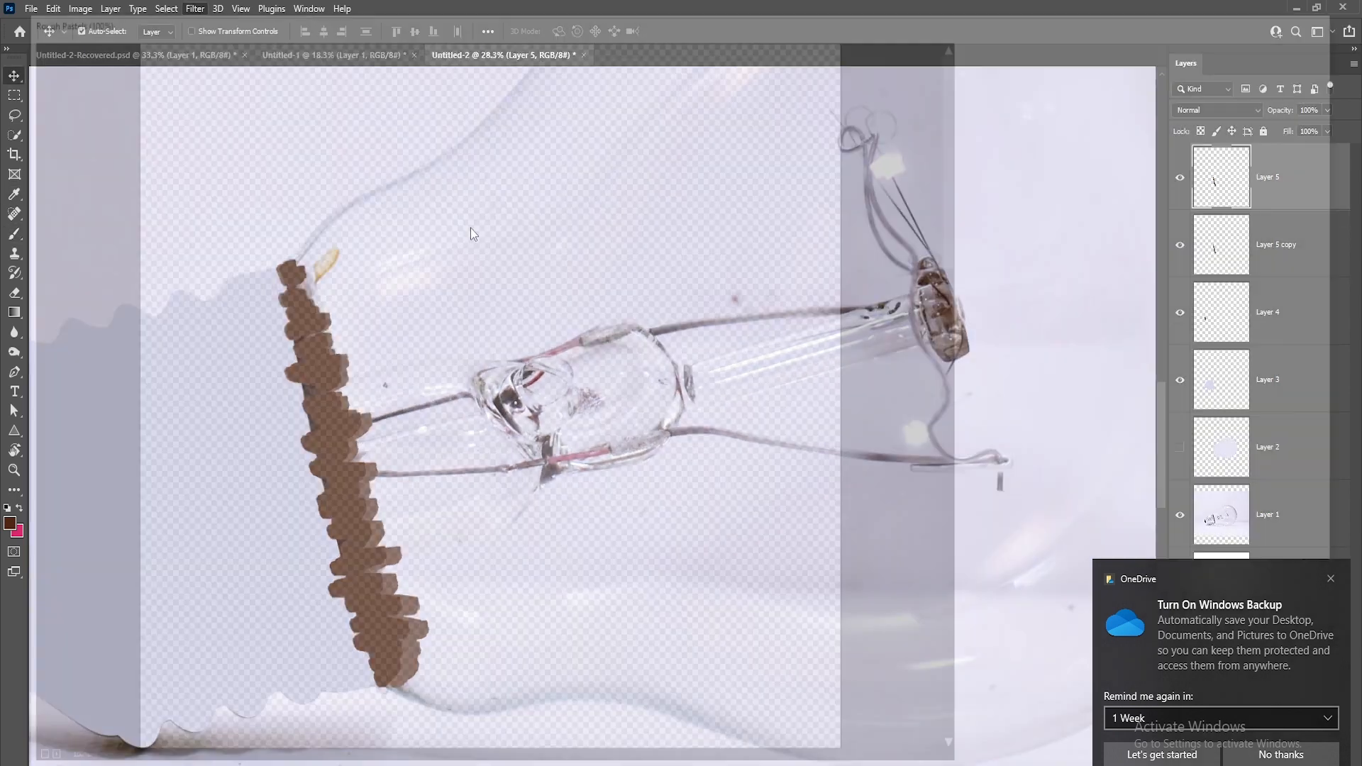
pyautogui.click(1022, 325)
pyautogui.click(1059, 353)
pyautogui.click(1059, 408)
pyautogui.click(1117, 407)
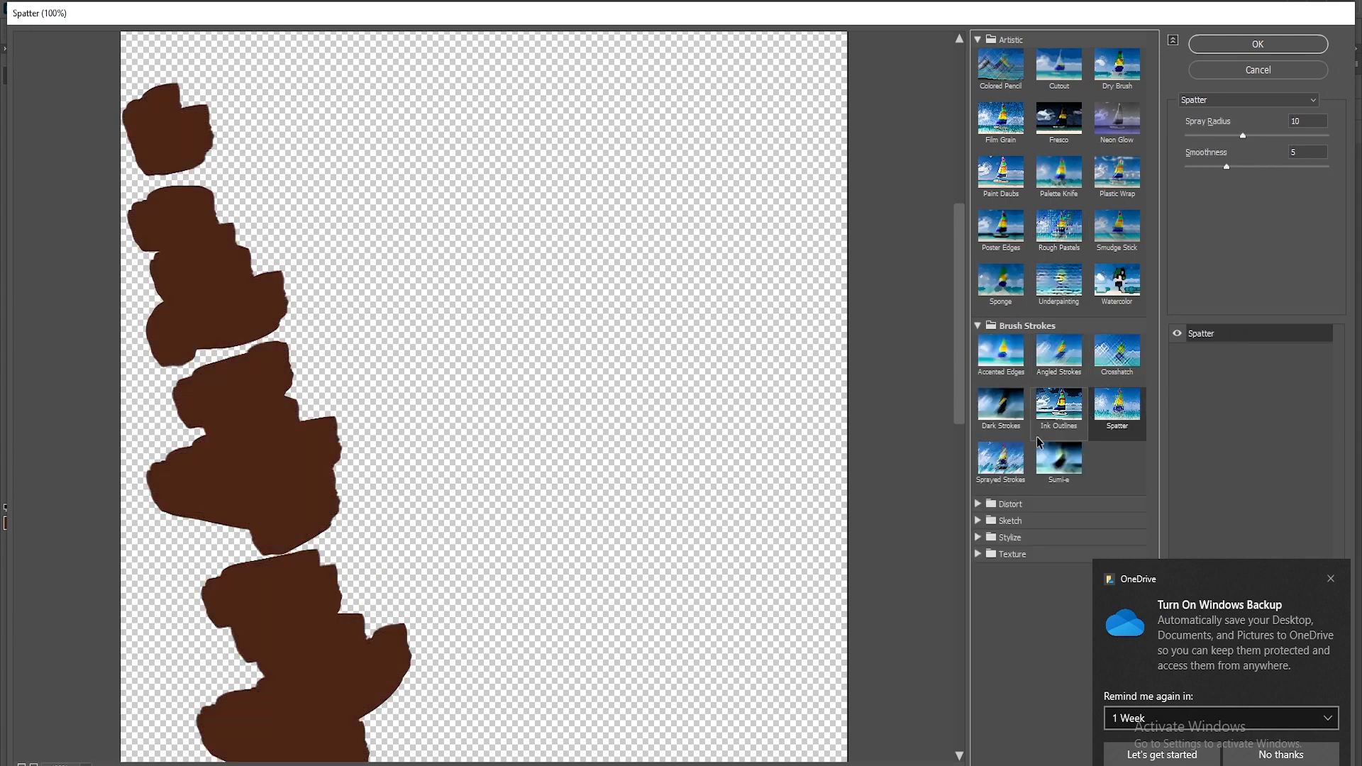
pyautogui.click(1001, 461)
pyautogui.click(1258, 70)
# Blur the original brown strokes and their lighter copy.
pyautogui.click(195, 9)
pyautogui.moveTo(226, 203)
pyautogui.click(404, 261)
pyautogui.click(1150, 192)
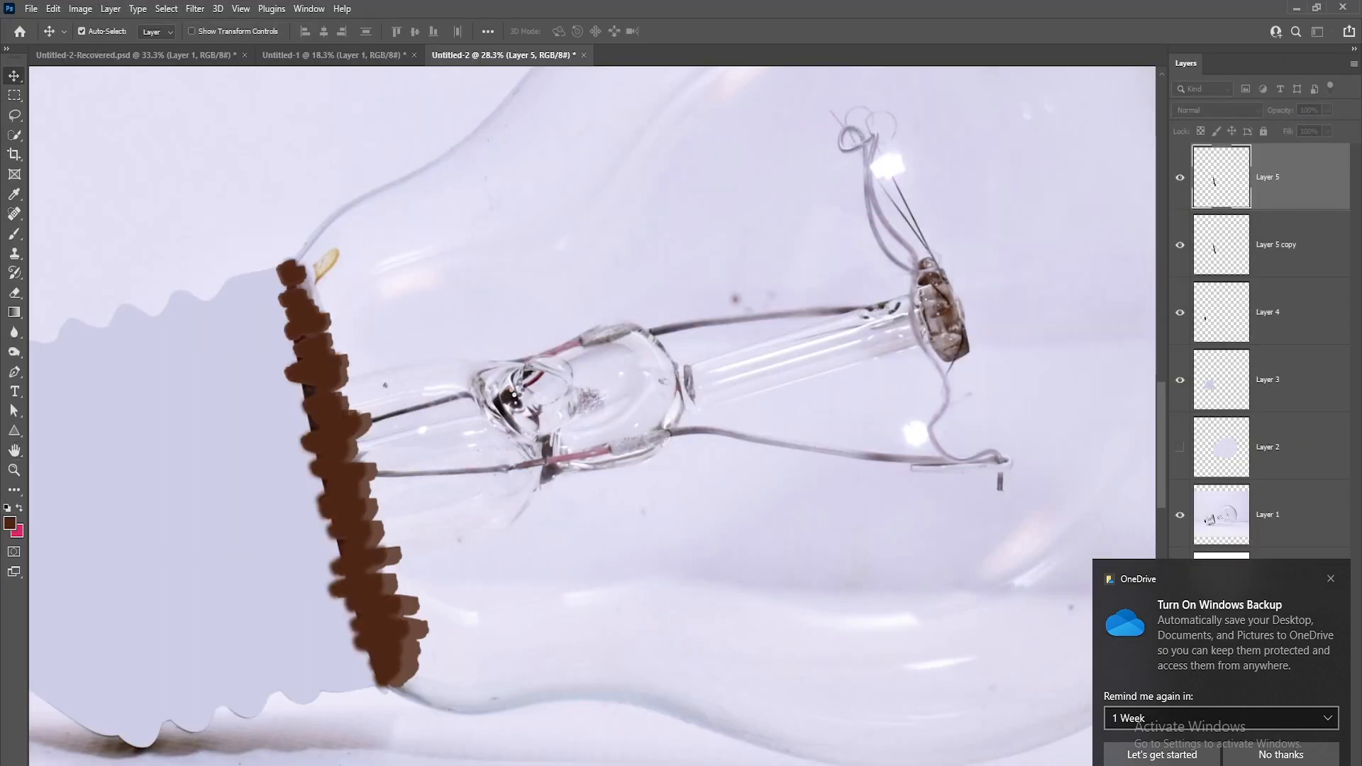
pyautogui.click(1270, 247)
pyautogui.scroll(3, 370, 487)
pyautogui.click(371, 487)
pyautogui.scroll(-3, 407, 458)
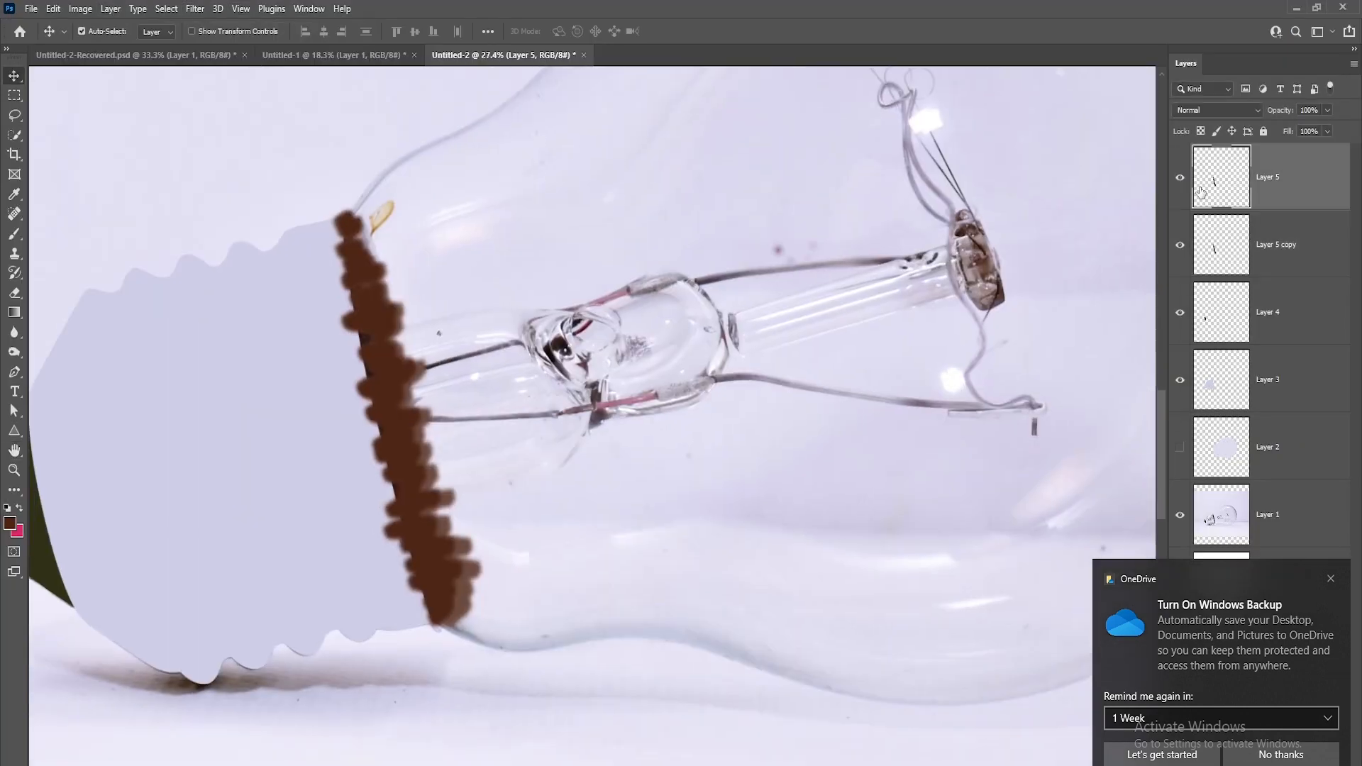
# Darken the brown strokes along the screw base edge with the Burn tool.
pyautogui.scroll(1, 468, 368)
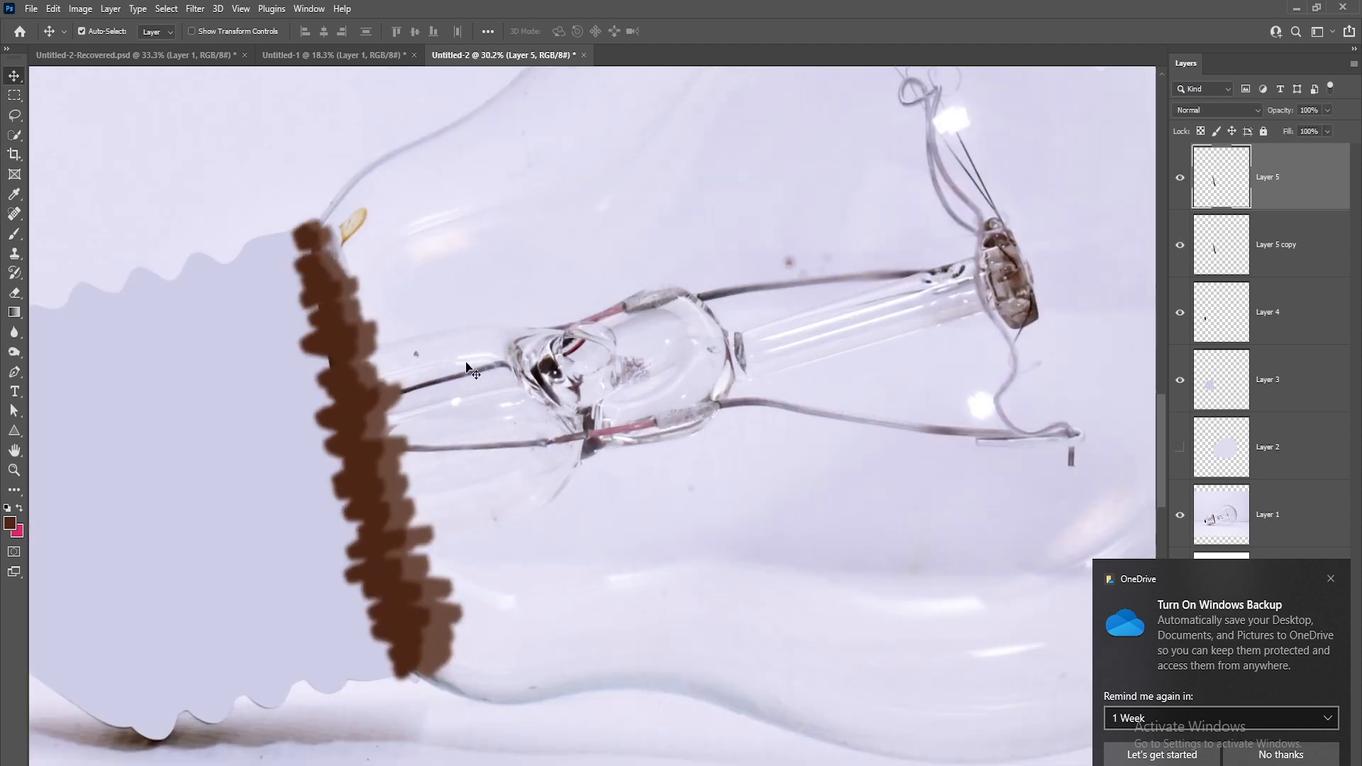
pyautogui.scroll(1, 468, 367)
pyautogui.rightClick(14, 352)
pyautogui.click(71, 330)
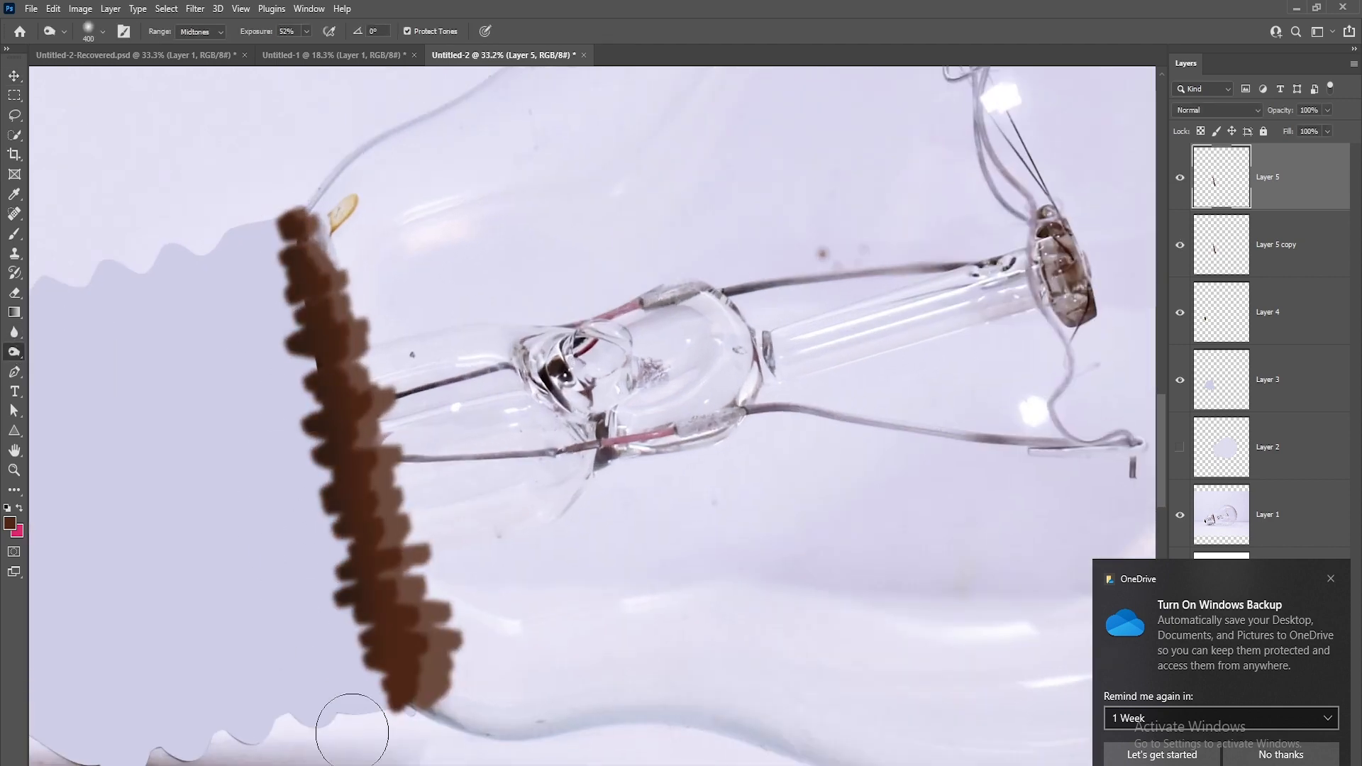
pyautogui.press('v')
pyautogui.click(398, 502)
pyautogui.scroll(-3, 350, 436)
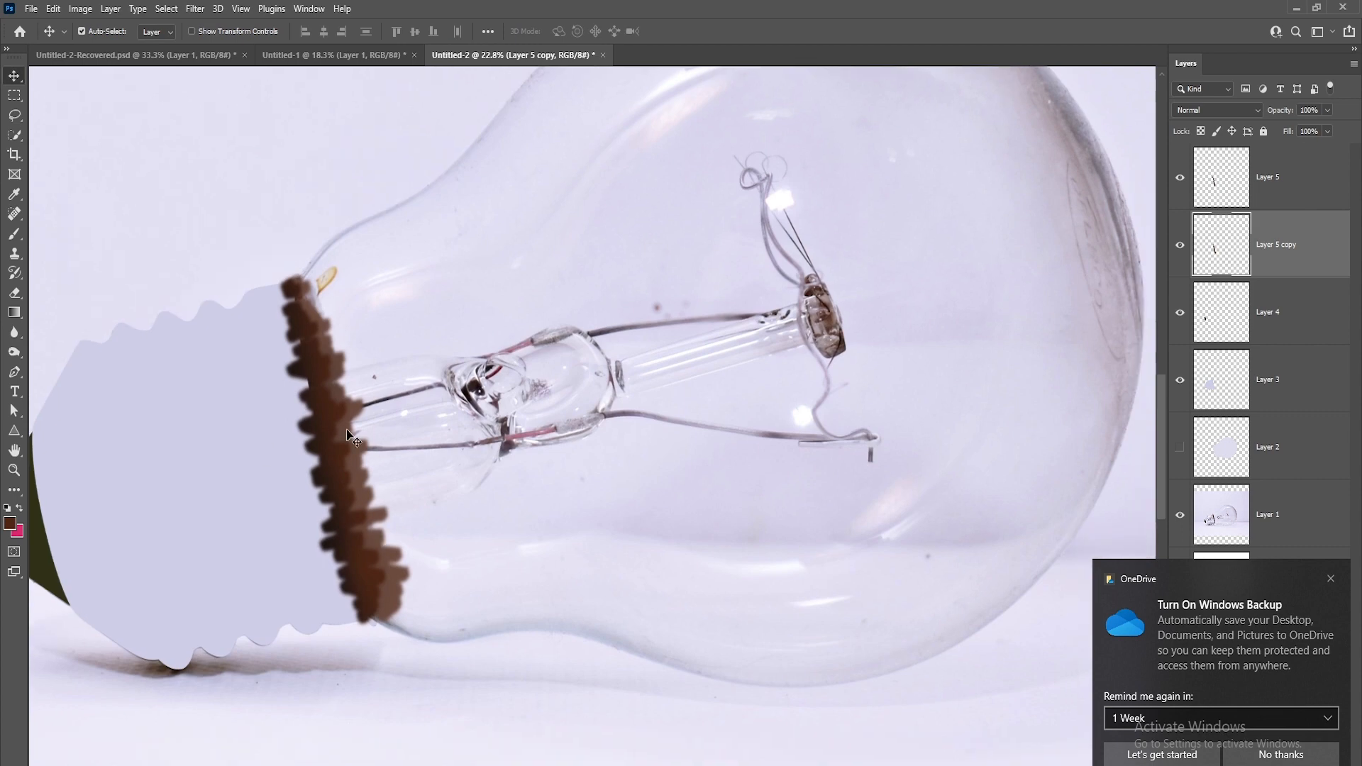
# Trim both brown stroke layers to the glass bulb's outline and merge them into one layer.
pyautogui.click(1235, 515)
pyautogui.click(1235, 454)
pyautogui.click(1242, 178)
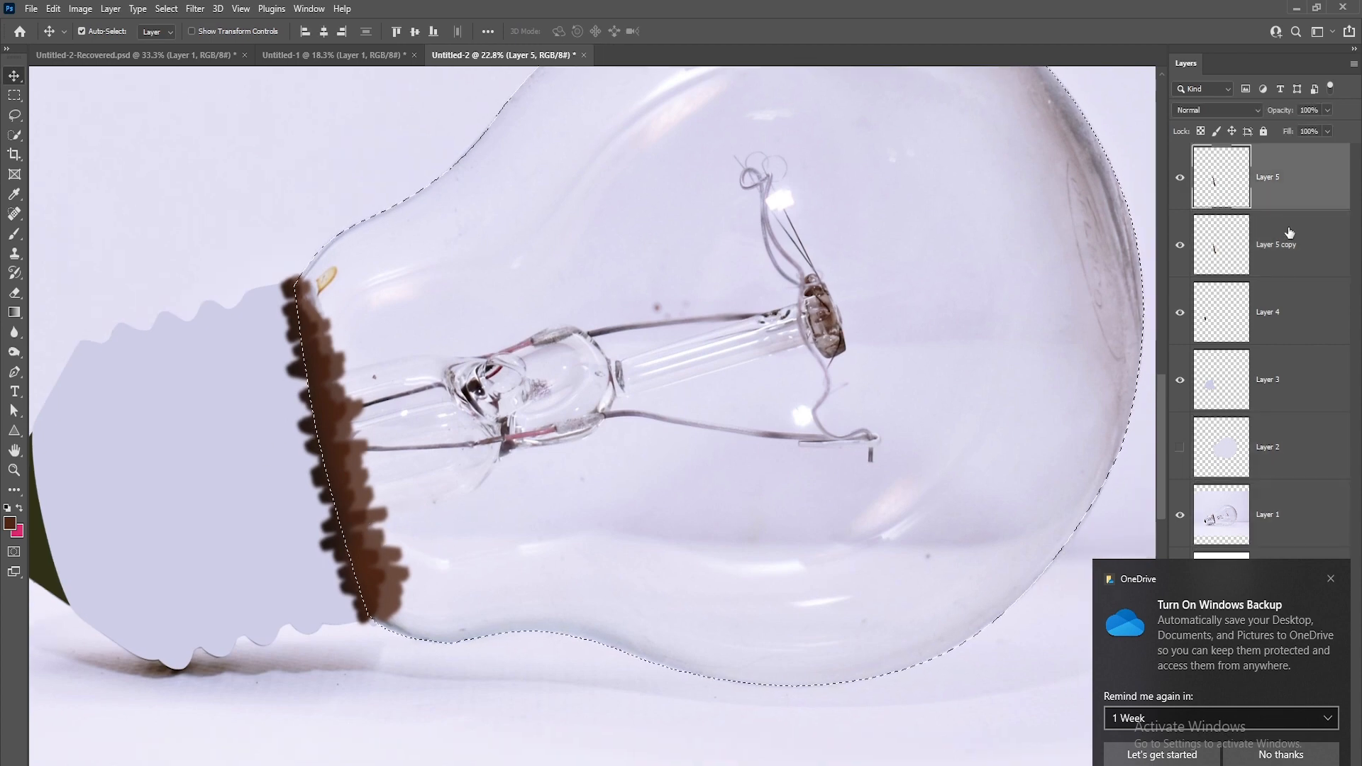
pyautogui.keyDown('ctrl'); pyautogui.click(1248, 244); pyautogui.keyUp('ctrl')
pyautogui.hotkey('ctrl', 'e')
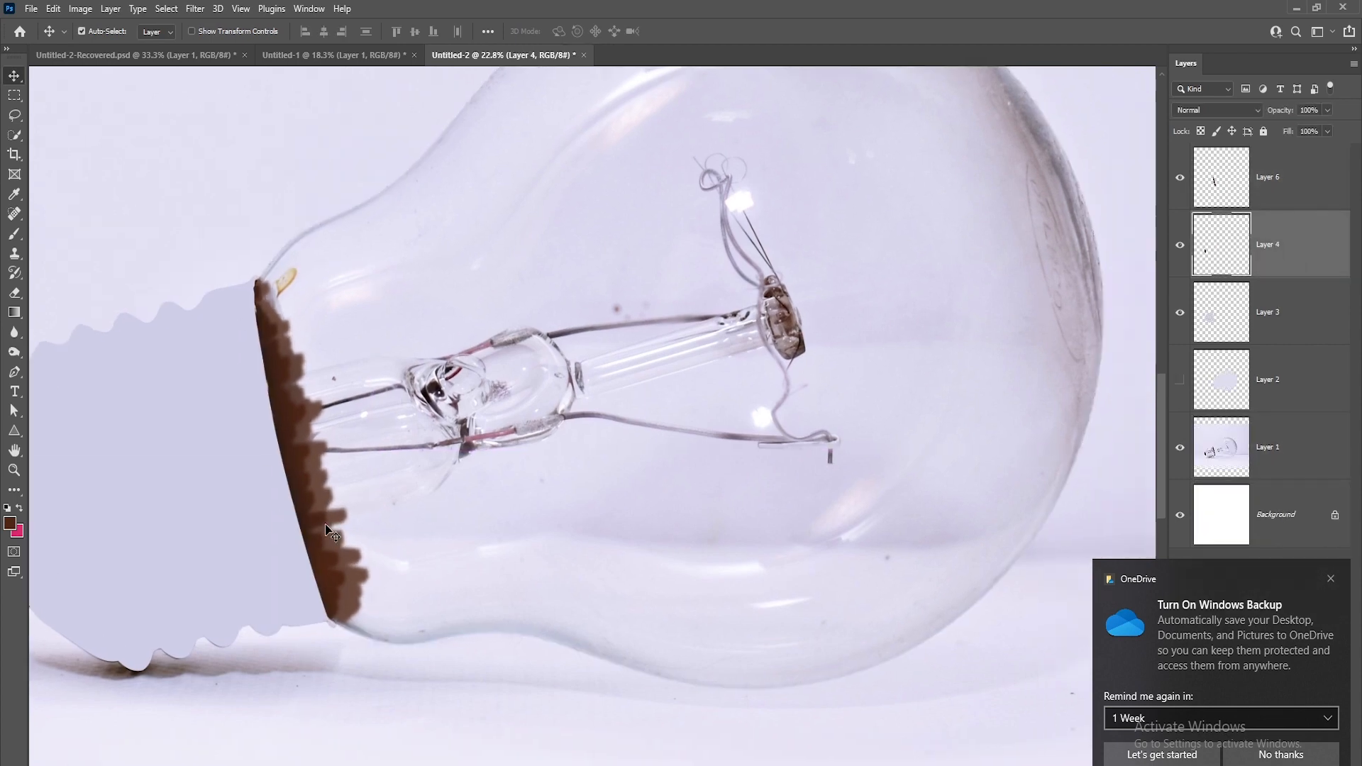
# Paint the dark support wires between the brown band and the glass bead on a new layer with a 20 px brush.
pyautogui.hscroll(2, 384, 434)
pyautogui.scroll(3, 398, 347)
pyautogui.scroll(2, 397, 348)
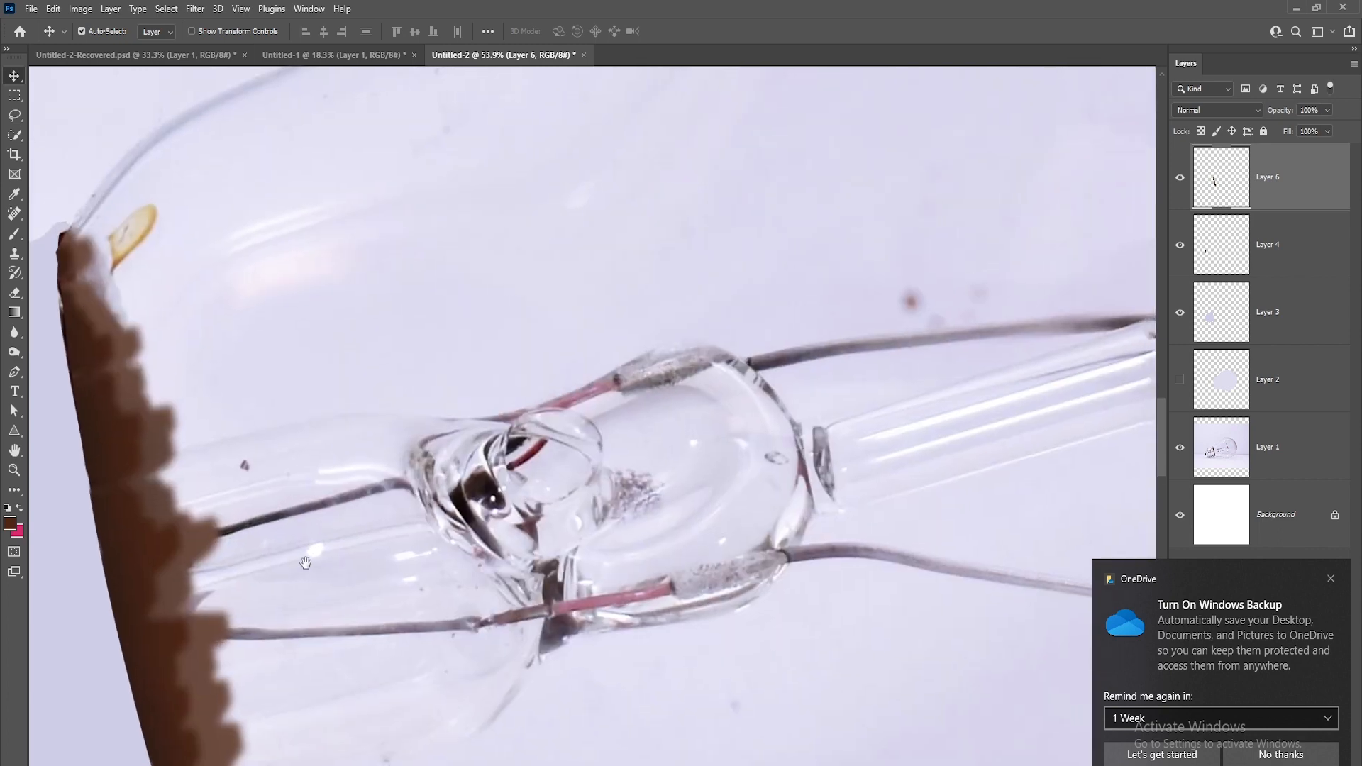
pyautogui.press('b')
pyautogui.hotkey('ctrl', 'shift', 'alt', 'n')
pyautogui.press('[')
pyautogui.press('[')
pyautogui.press('[')
pyautogui.press('[')
pyautogui.press('[')
pyautogui.press('[')
pyautogui.press('[')
pyautogui.scroll(3, 207, 535)
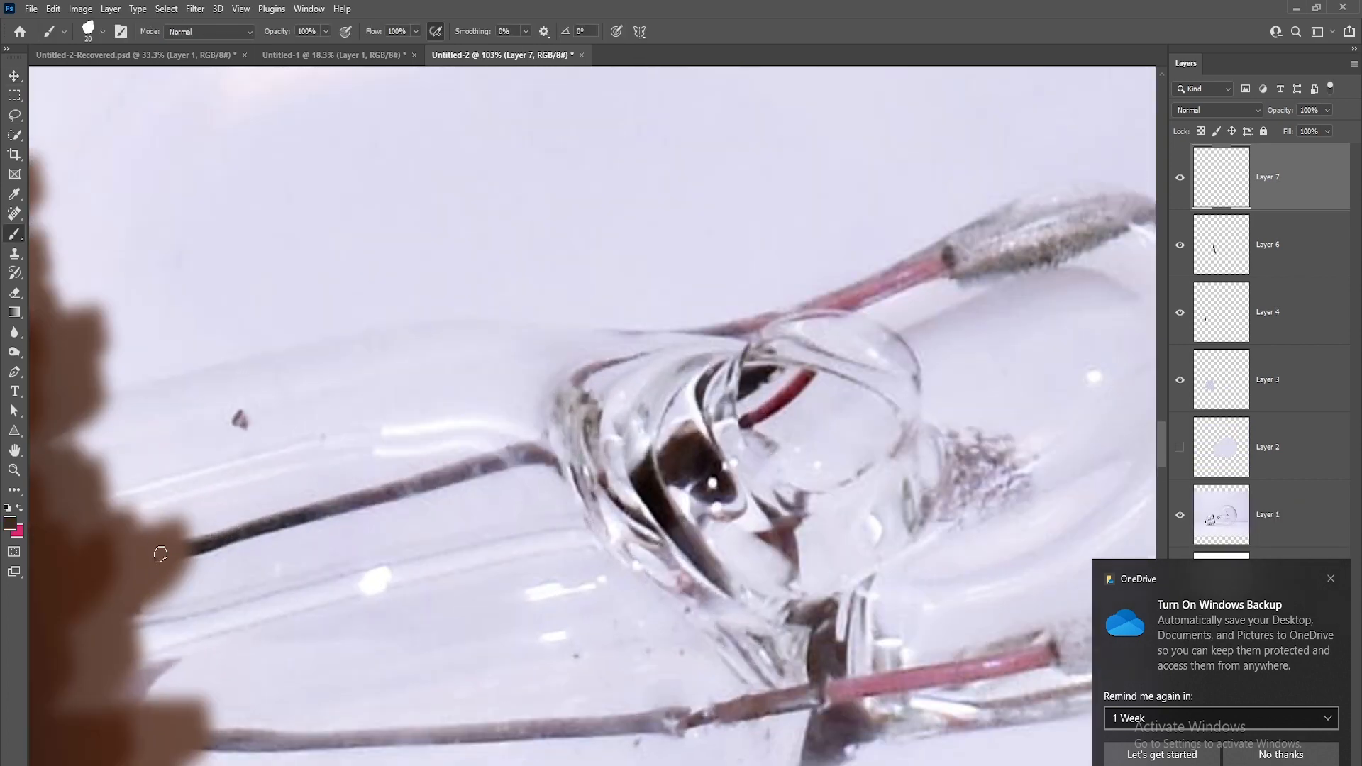
pyautogui.scroll(-3, 413, 485)
pyautogui.moveTo(170, 571)
pyautogui.mouseDown()
pyautogui.moveTo(607, 553)
pyautogui.moveTo(849, 518)
pyautogui.mouseUp()
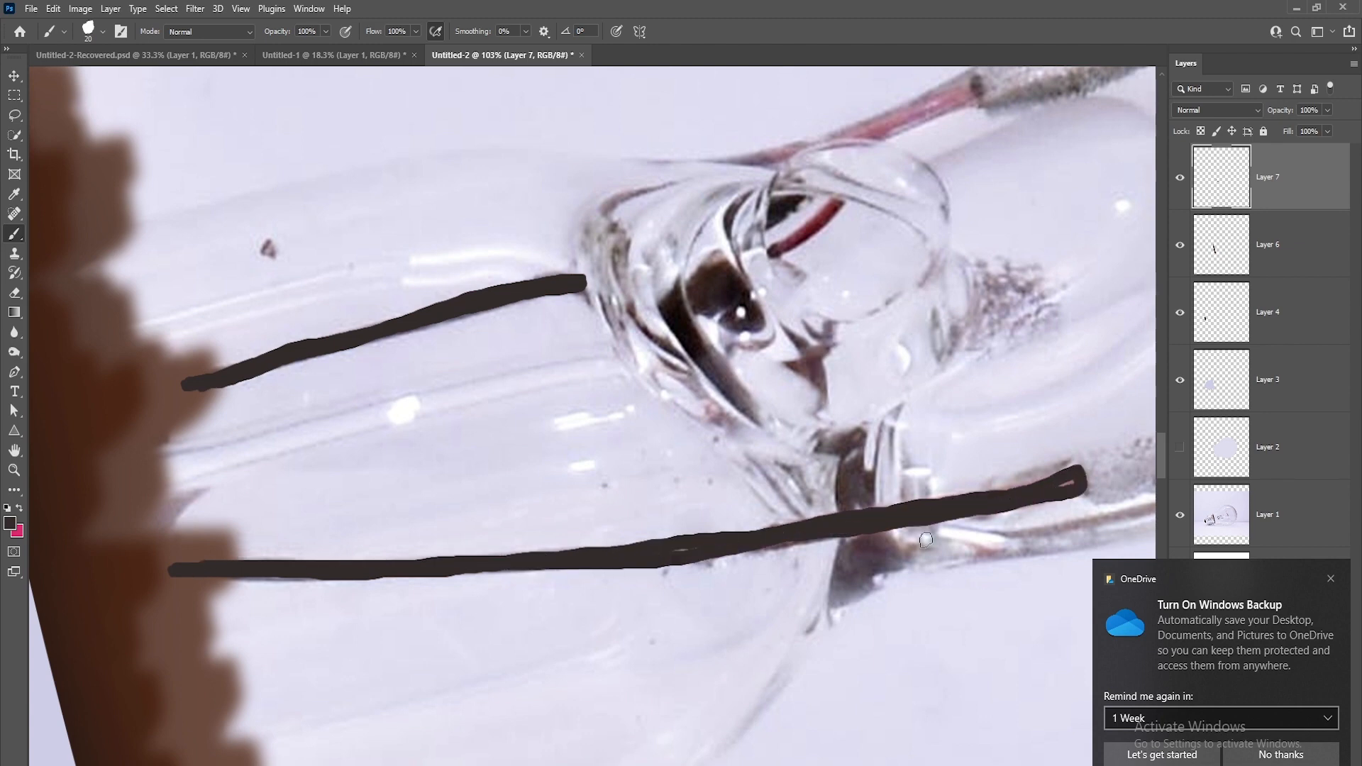
pyautogui.scroll(2, 637, 554)
pyautogui.moveTo(202, 501)
pyautogui.mouseDown()
pyautogui.moveTo(476, 416)
pyautogui.moveTo(323, 486)
pyautogui.moveTo(670, 433)
pyautogui.moveTo(969, 406)
pyautogui.mouseUp()
# Paint the two dark support wires running from the glass bead toward the filament with a 40 px brush.
pyautogui.scroll(-2, 327, 471)
pyautogui.hscroll(5, 327, 472)
pyautogui.press(']')
pyautogui.press(']')
pyautogui.scroll(-2, 968, 406)
pyautogui.hscroll(5, 663, 545)
pyautogui.moveTo(664, 545)
pyautogui.mouseDown()
pyautogui.moveTo(572, 547)
pyautogui.moveTo(345, 514)
pyautogui.mouseUp()
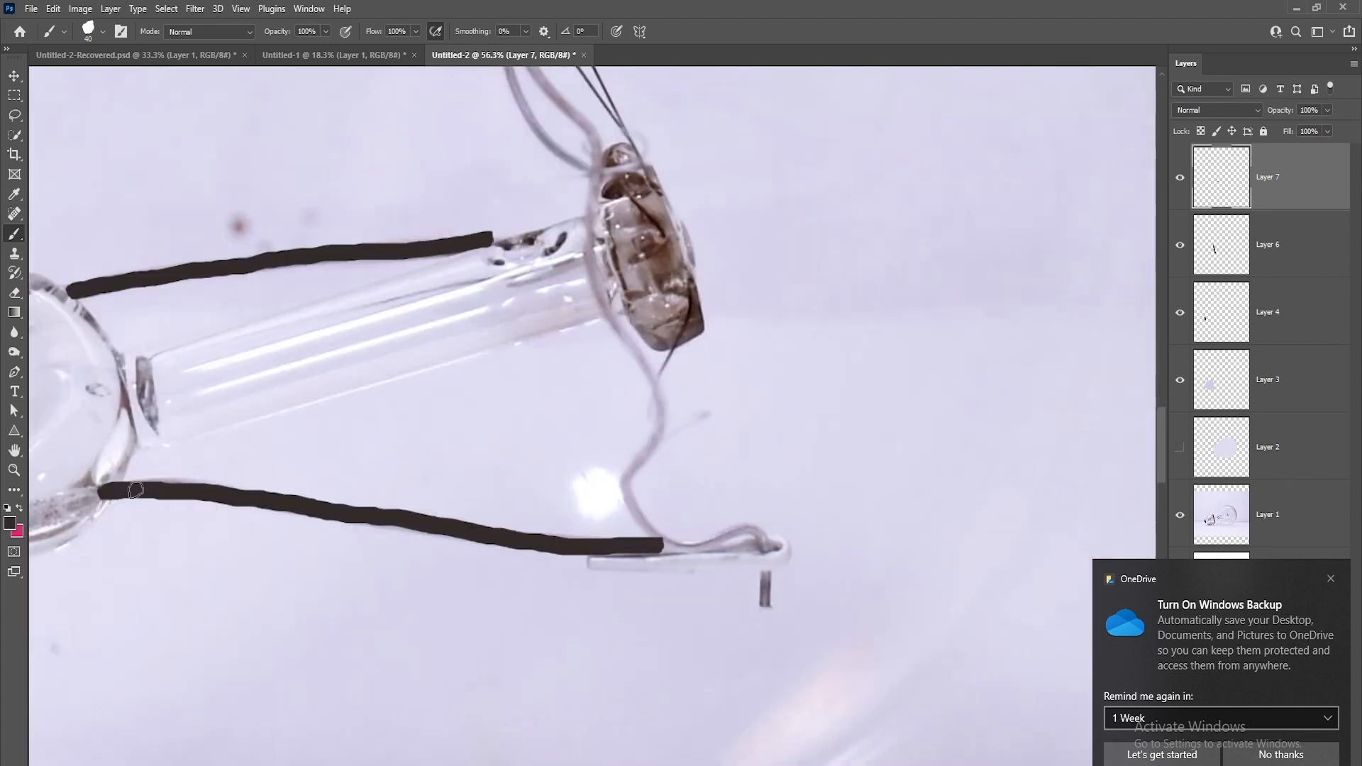
# Paint the hooked wire end, the curved filament wires and their upper loop with a 25 px dark brush.
pyautogui.scroll(2, 624, 327)
pyautogui.hscroll(1, 624, 328)
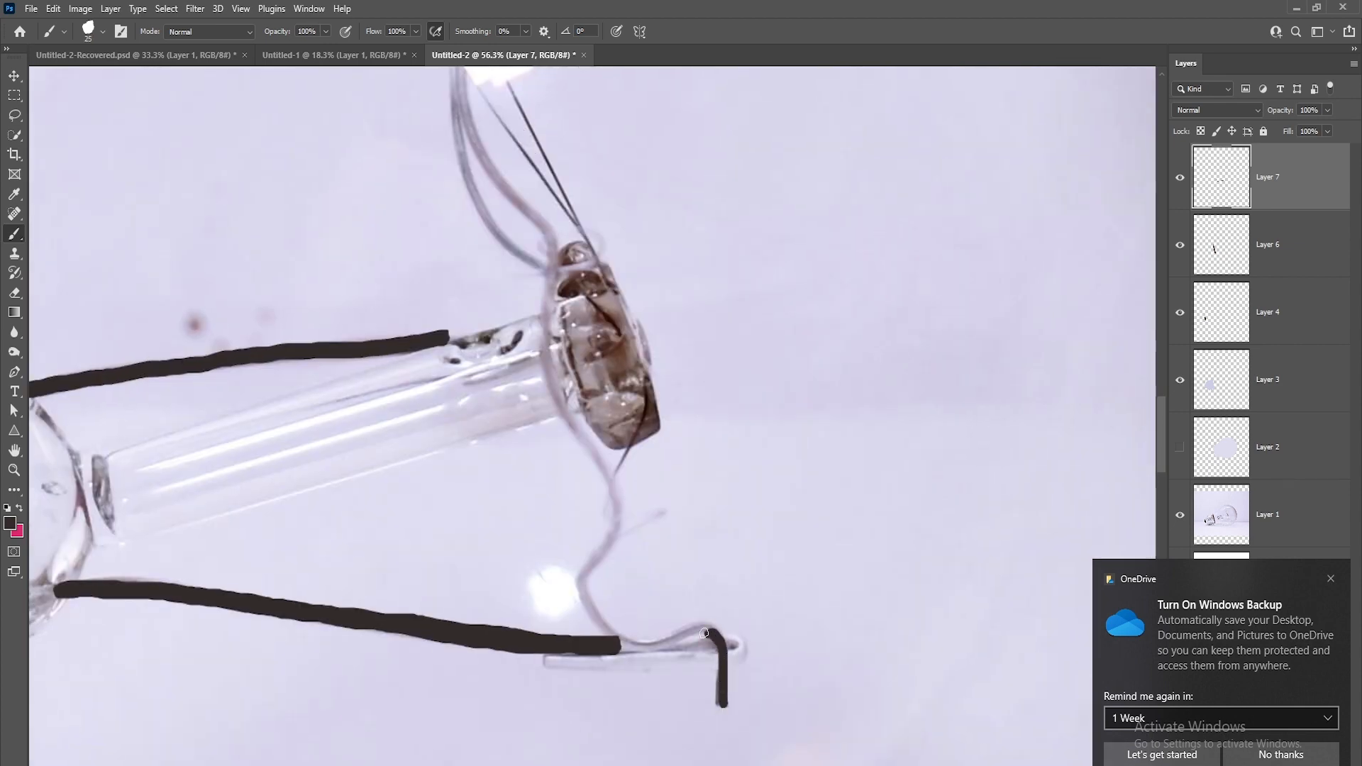
pyautogui.scroll(5, 541, 335)
pyautogui.hscroll(1, 541, 335)
pyautogui.moveTo(411, 263); pyautogui.dragTo(370, 252)
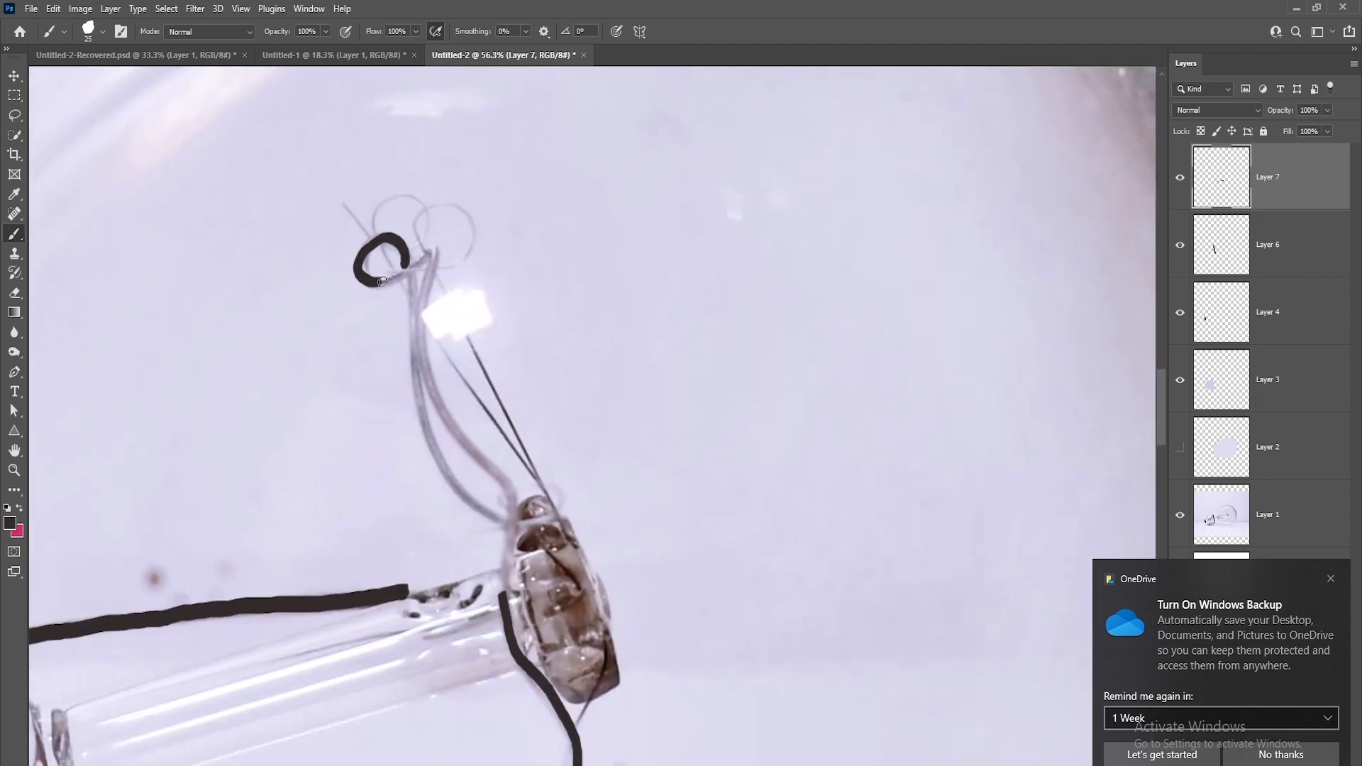
pyautogui.scroll(-5, 539, 369)
pyautogui.hscroll(-2, 539, 369)
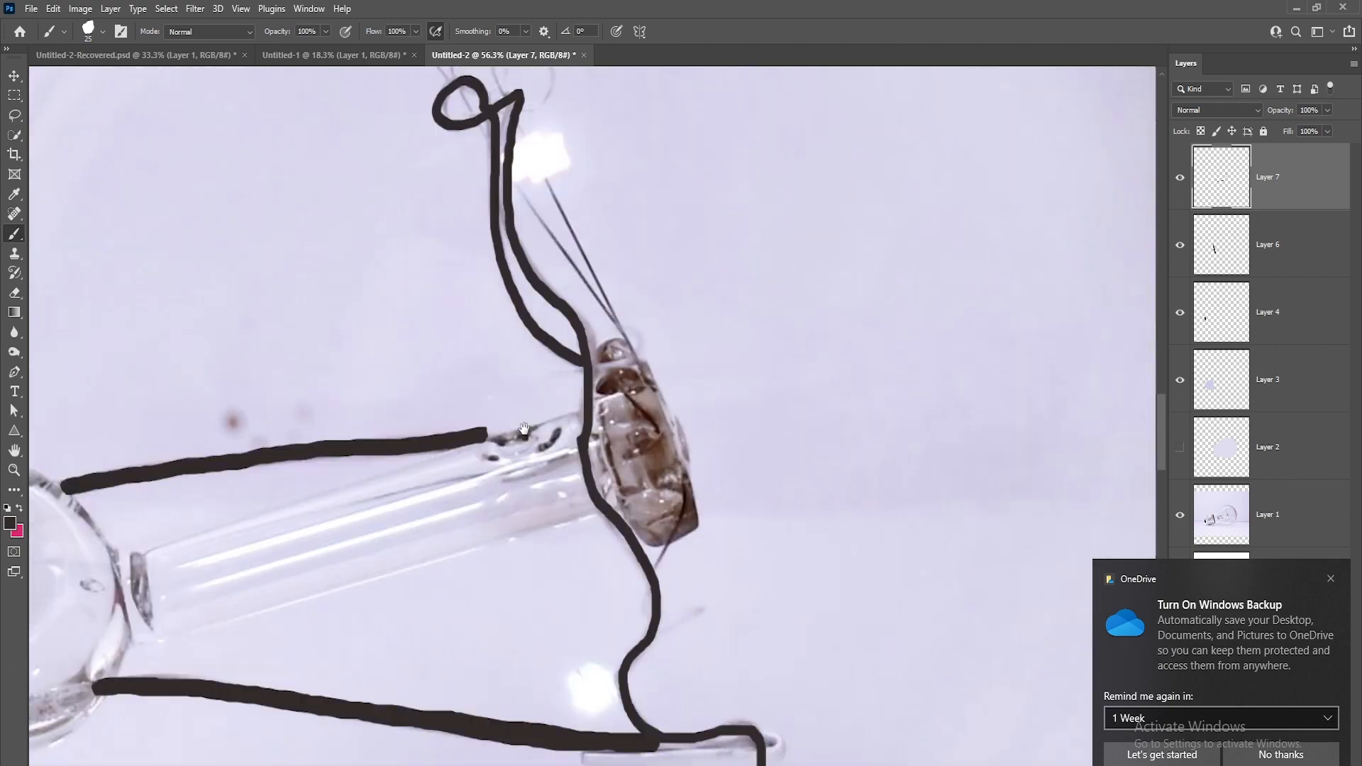
pyautogui.press('v')
pyautogui.scroll(-3, 653, 471)
pyautogui.moveTo(653, 471); pyautogui.dragTo(630, 505)
pyautogui.scroll(3, 625, 505)
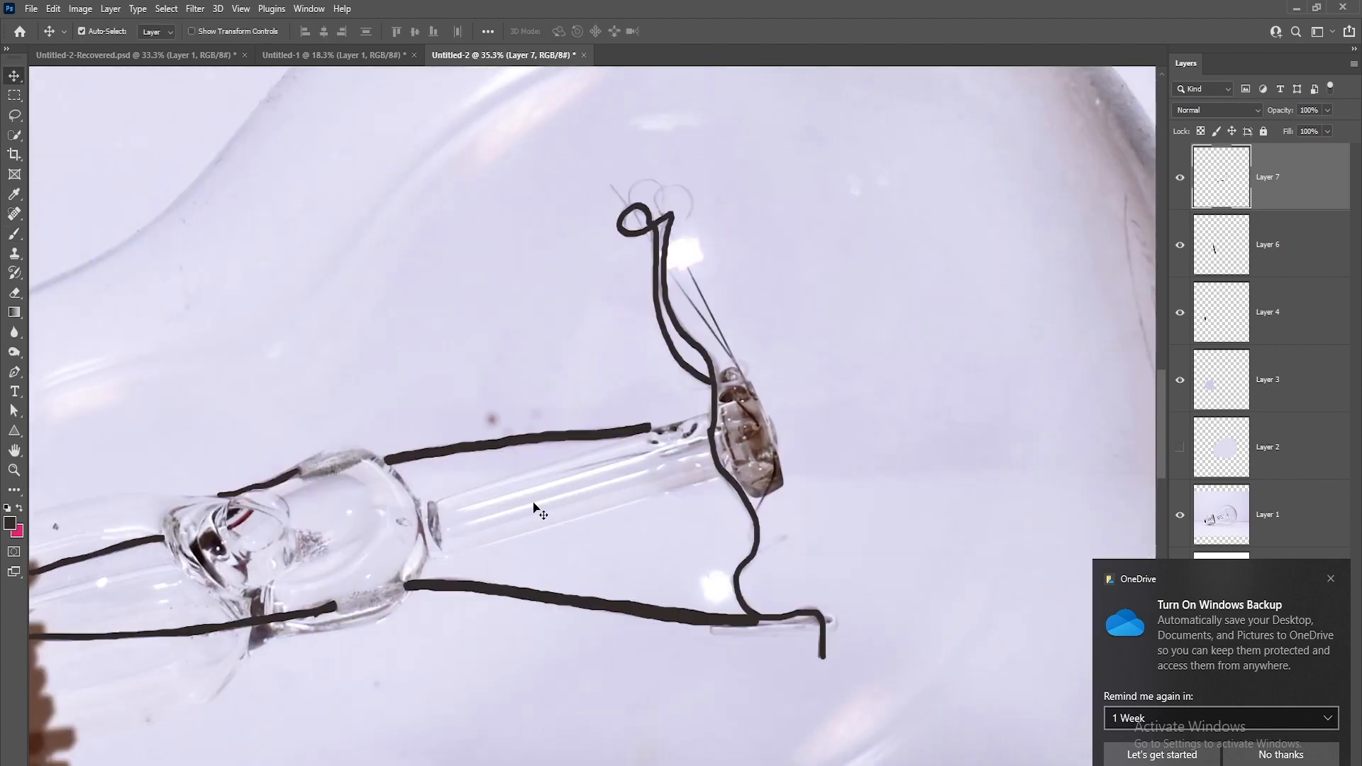
# Trace the glass stem and the brown filament holder at its end with the Pen tool and convert the path to a selection.
pyautogui.press('p')
pyautogui.scroll(4, 466, 507)
pyautogui.moveTo(424, 561); pyautogui.dragTo(226, 641)
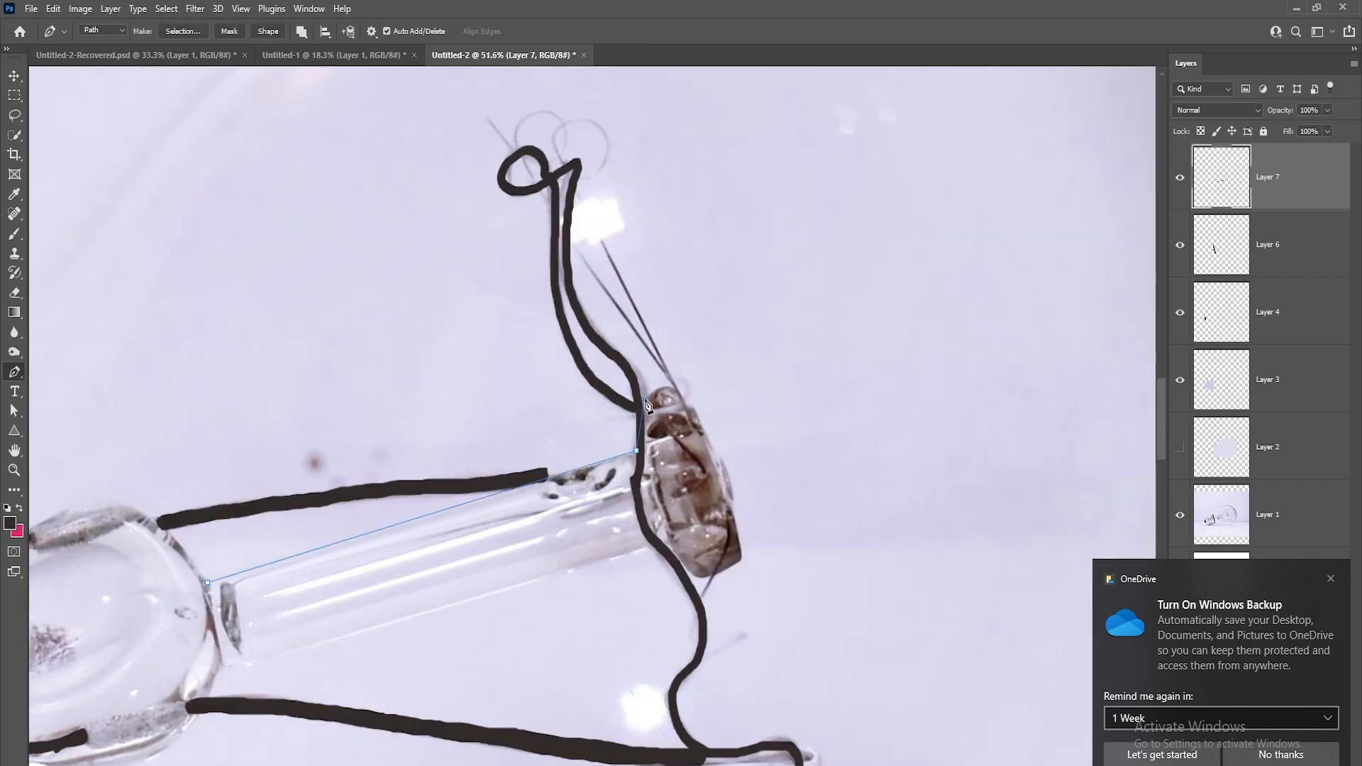
pyautogui.scroll(-2, 210, 589)
# Fill the stem selection with pale lavender on a new layer and set the layer opacity to 20%.
pyautogui.hotkey('ctrl', 'shift', 'n')
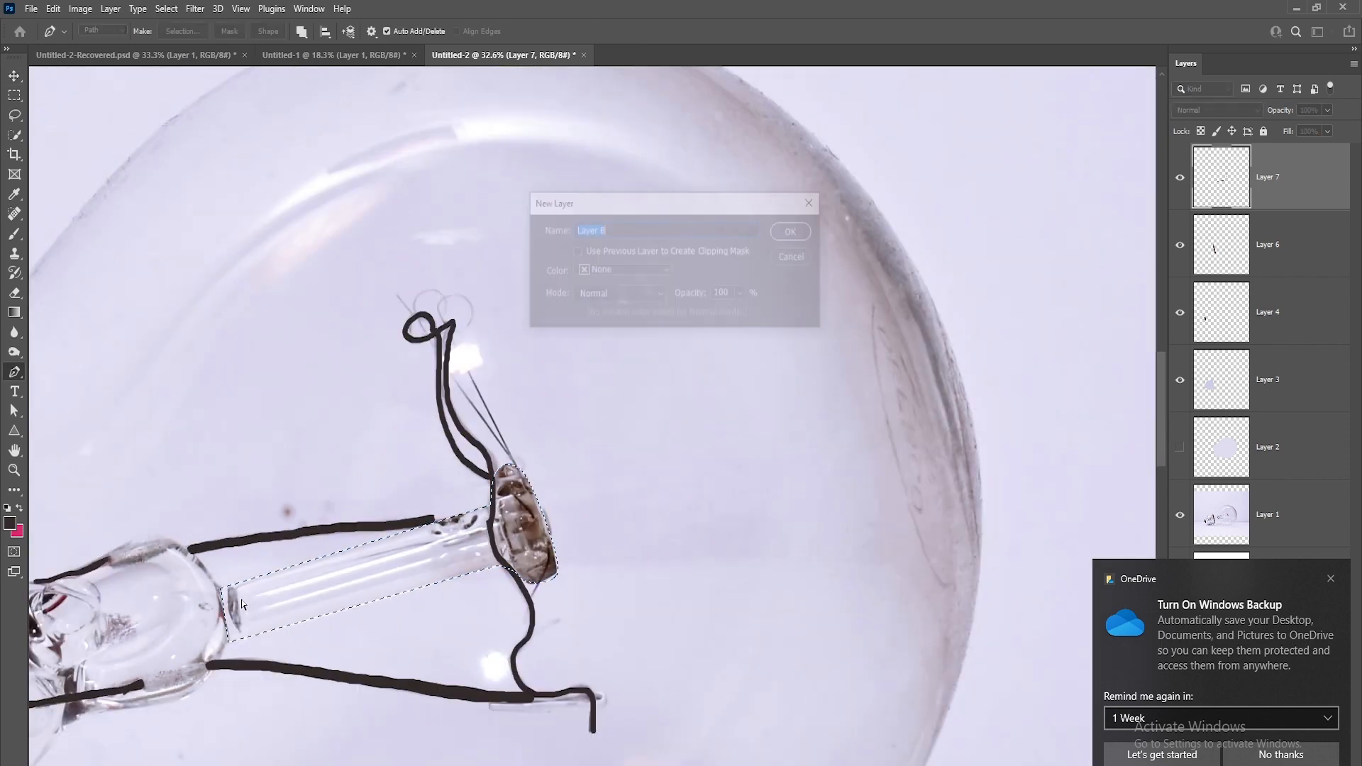
pyautogui.press('Return')
pyautogui.hotkey('ctrl', 'Return')
pyautogui.hotkey('alt', 'BackSpace')
pyautogui.hotkey('ctrl', 'd')
pyautogui.press('v')
pyautogui.press('2')
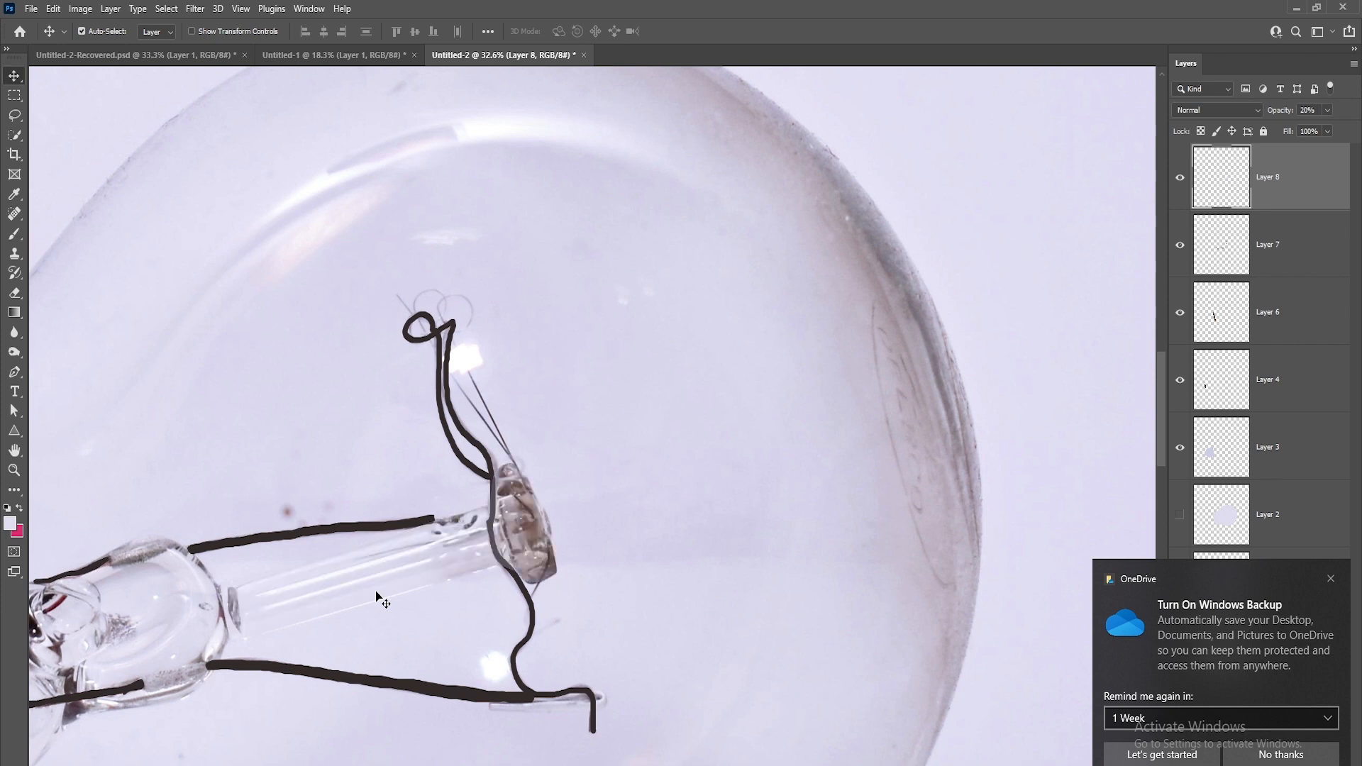
# Paint white highlight streaks along the glass stem with a 30 px soft brush and set the layer opacity to 100%.
pyautogui.scroll(2, 376, 596)
pyautogui.press('b')
pyautogui.rightClick(368, 233)
pyautogui.press('Escape')
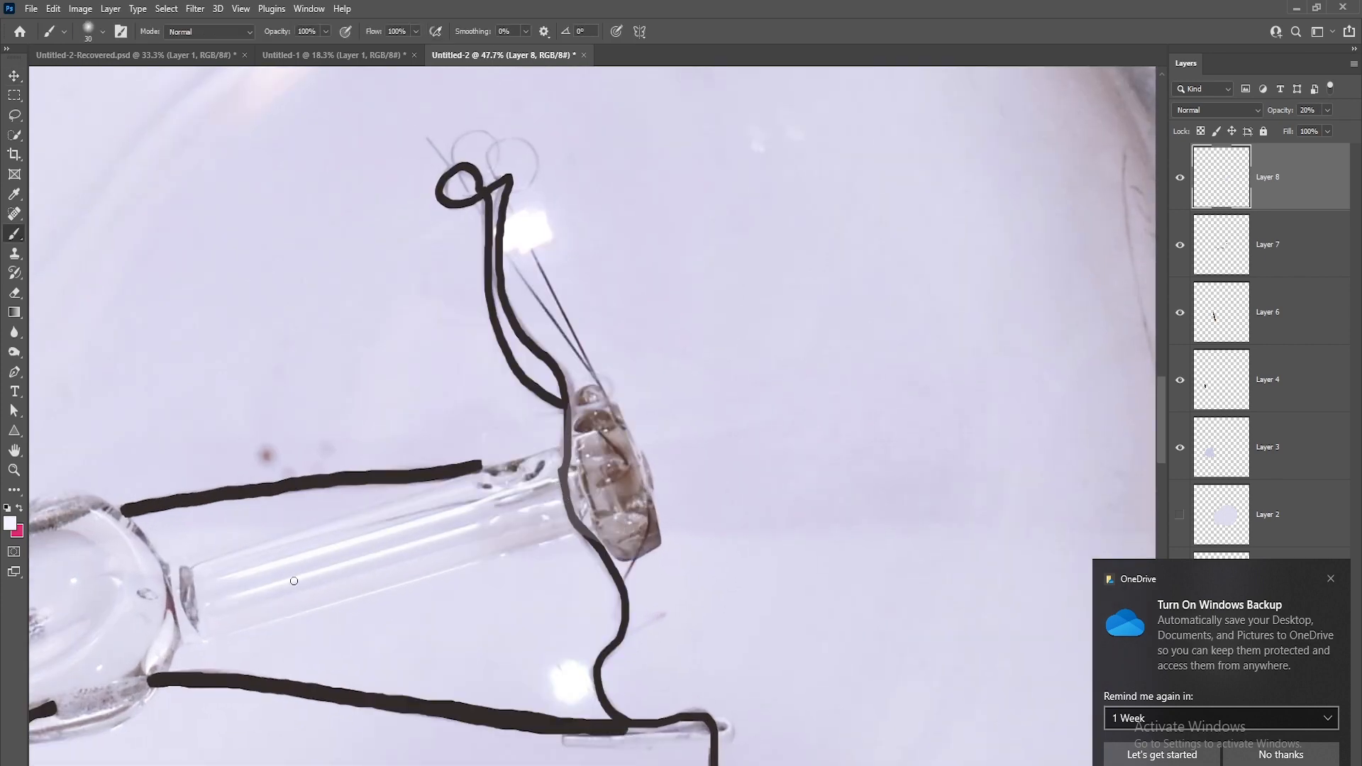
pyautogui.press('v')
pyautogui.press('0')
pyautogui.scroll(-2, 516, 520)
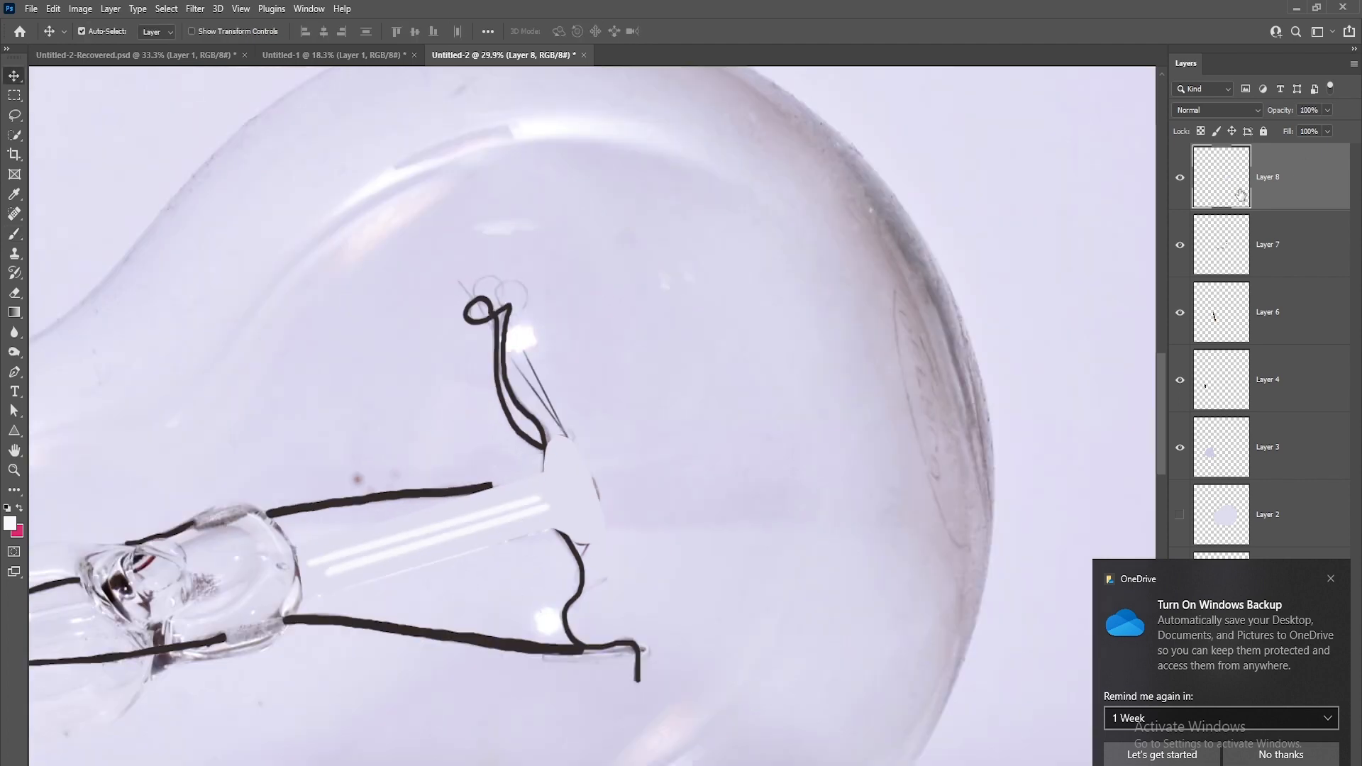
# Shade along the glass stem inside its selection on a new layer with sampled lavender-grey tones and a 25 px soft brush at 30% opacity.
pyautogui.press('b')
pyautogui.rightClick(499, 416)
pyautogui.click(10, 523)
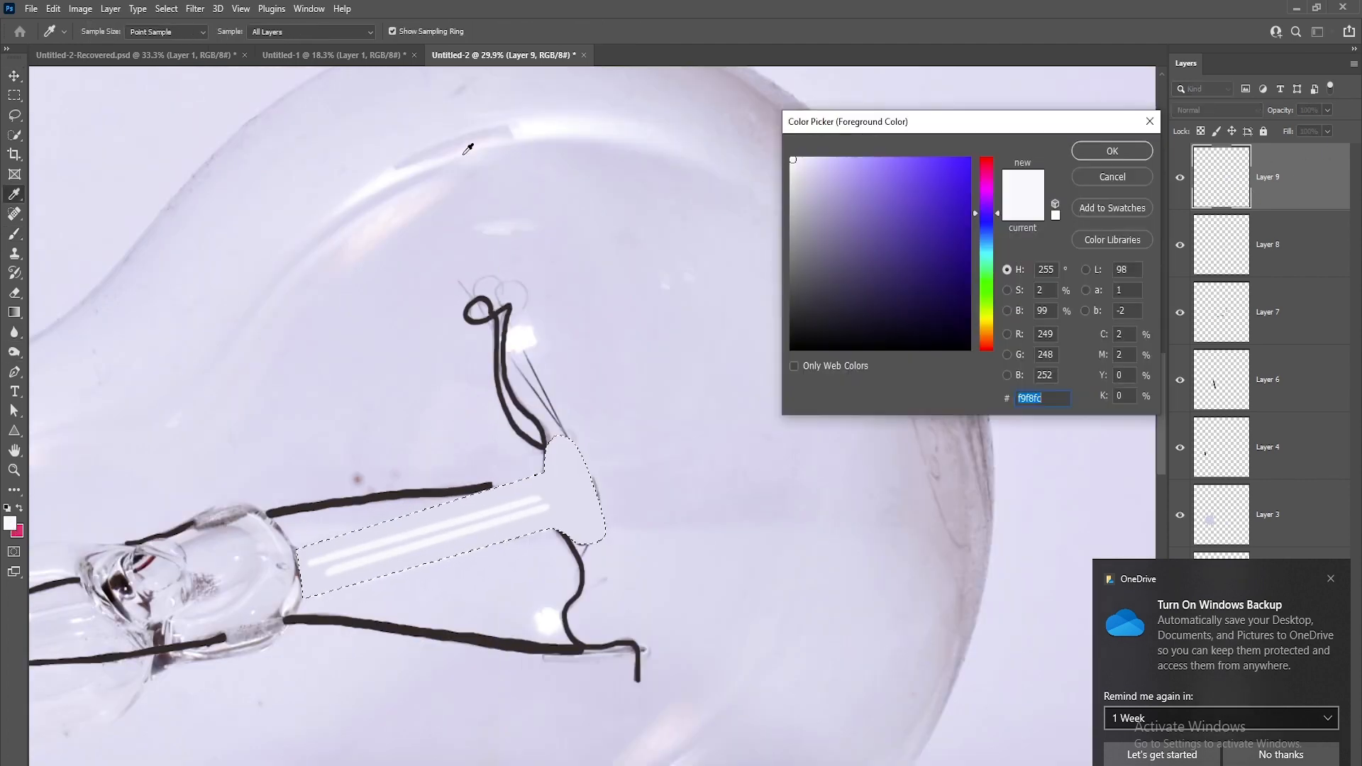
pyautogui.click(466, 149)
pyautogui.press('Return')
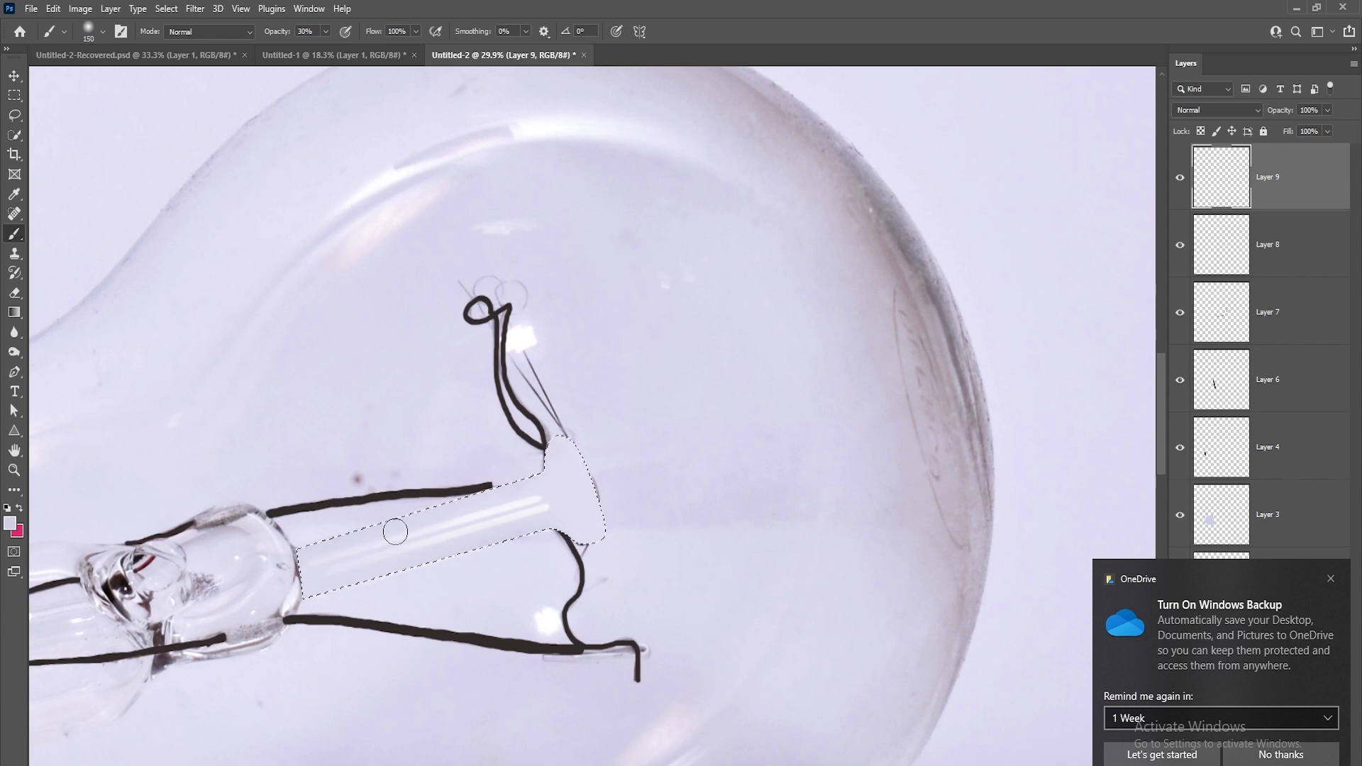
pyautogui.scroll(3, 405, 540)
pyautogui.press('[')
pyautogui.press('[')
pyautogui.press('[')
pyautogui.scroll(-2, 264, 581)
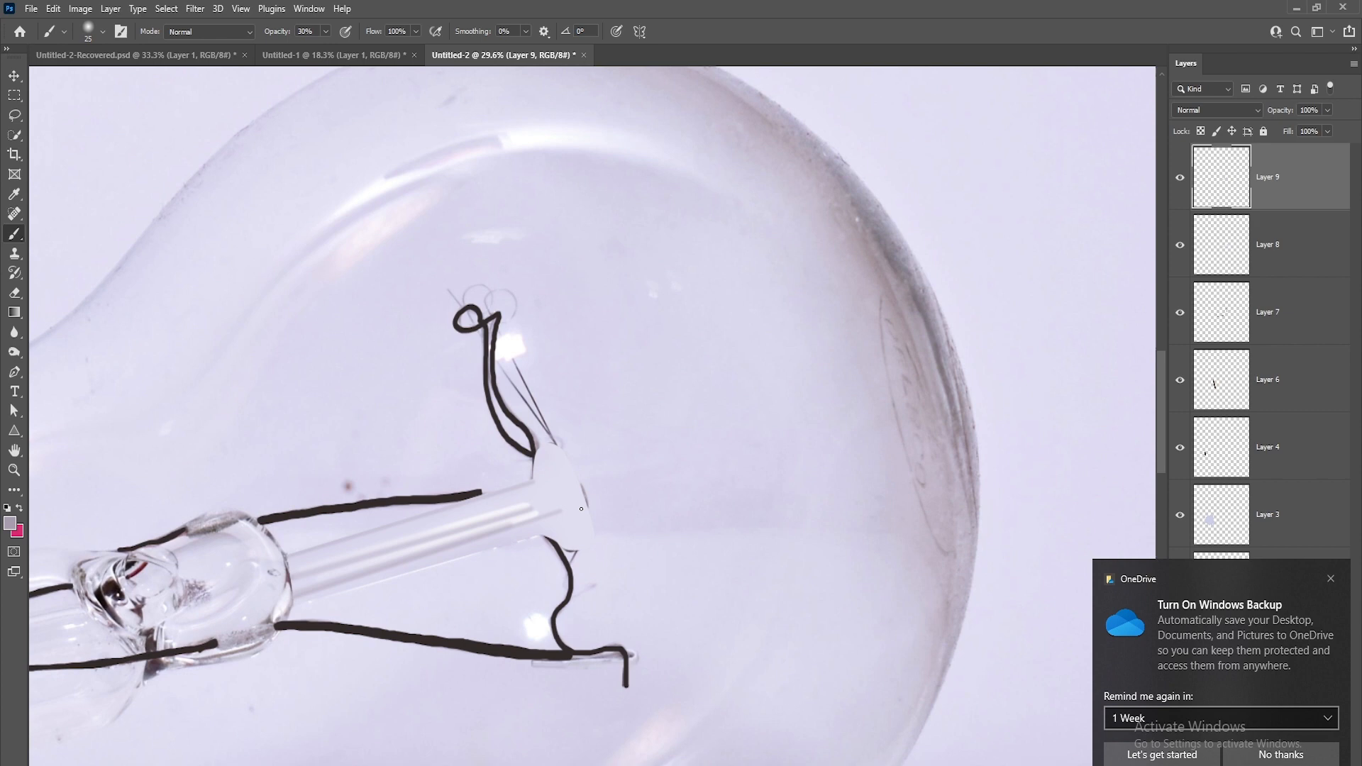
pyautogui.scroll(-3, 702, 449)
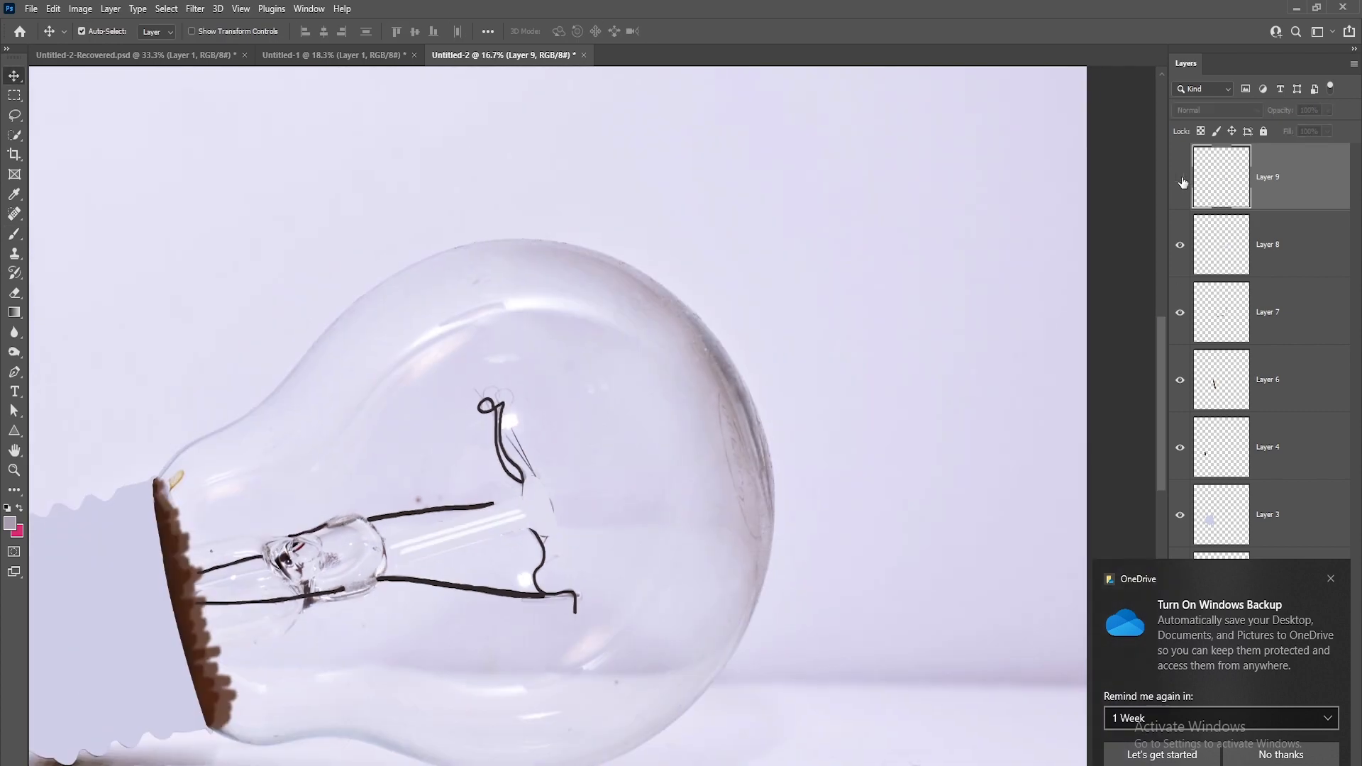
# Set the foreground color to white and add thin highlights along the glass stem on another new layer at 30% opacity.
pyautogui.scroll(4, 702, 448)
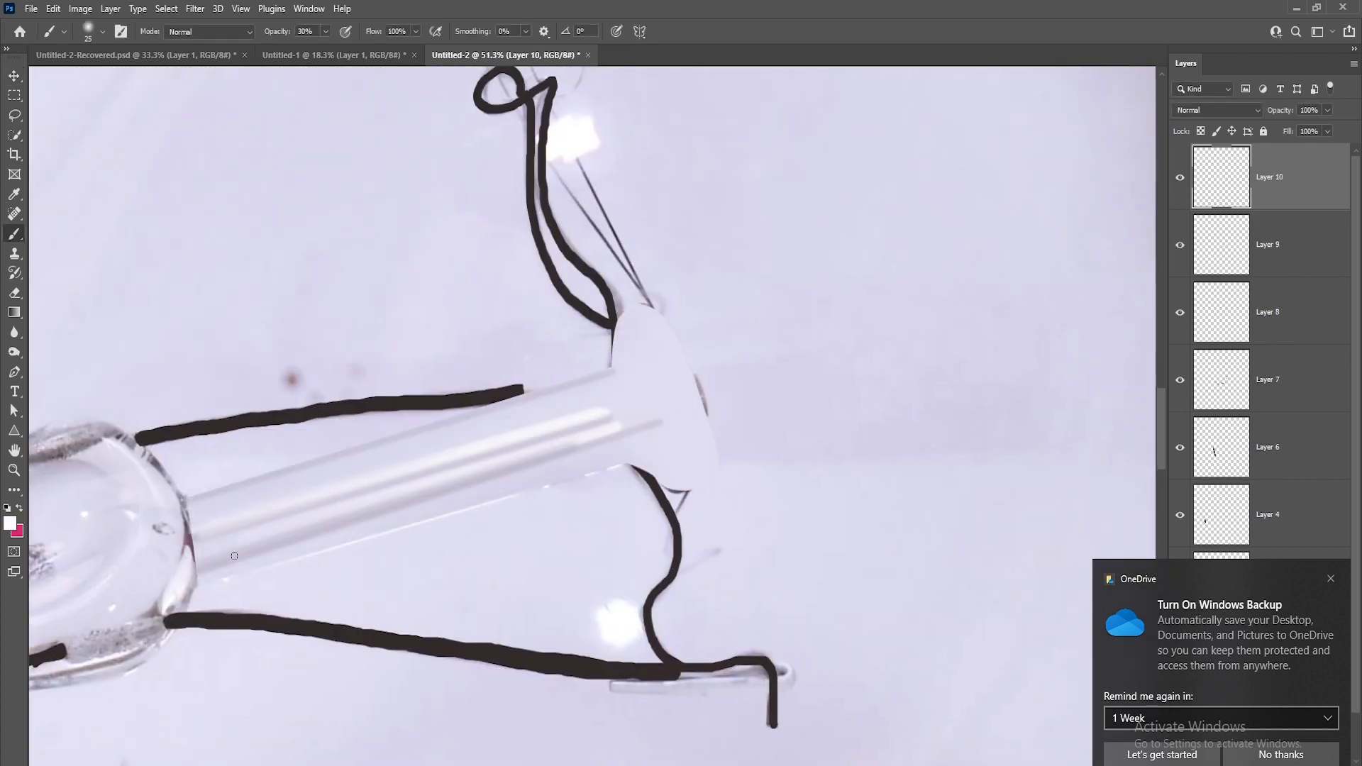
pyautogui.click(13, 525)
pyautogui.click(1107, 152)
# Hide the stem layers and paint the filament holder's outer edge brown and its inner area mauve on a new layer at 100% opacity.
pyautogui.moveTo(665, 366); pyautogui.dragTo(539, 454)
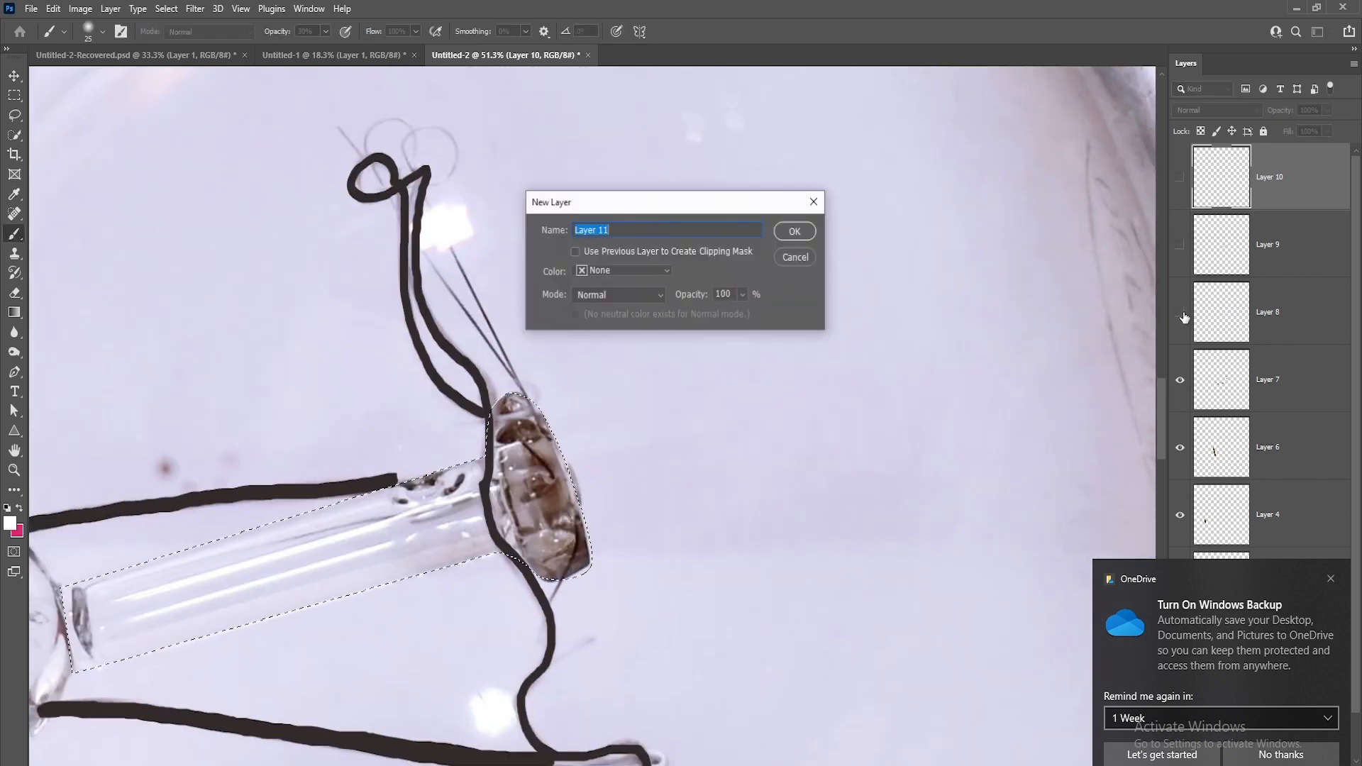
pyautogui.press('Return')
pyautogui.scroll(2, 567, 457)
pyautogui.keyDown('alt'); pyautogui.click(560, 520); pyautogui.keyUp('alt')
pyautogui.press('0')
pyautogui.press(']')
pyautogui.press(']')
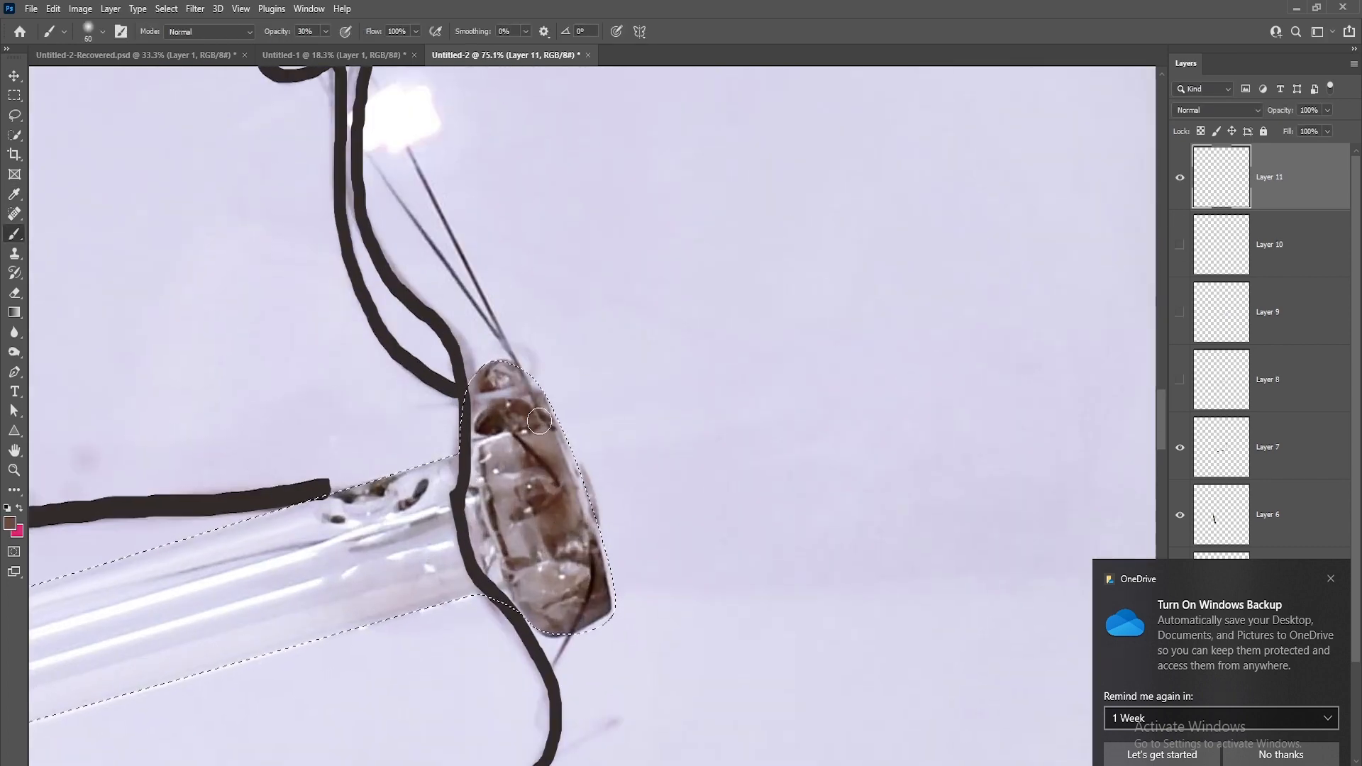
pyautogui.moveTo(524, 380); pyautogui.dragTo(605, 593)
pyautogui.keyDown('alt'); pyautogui.click(505, 444); pyautogui.keyUp('alt')
pyautogui.moveTo(505, 445)
pyautogui.mouseDown()
pyautogui.moveTo(490, 477)
pyautogui.moveTo(550, 628)
pyautogui.moveTo(483, 397)
pyautogui.mouseUp()
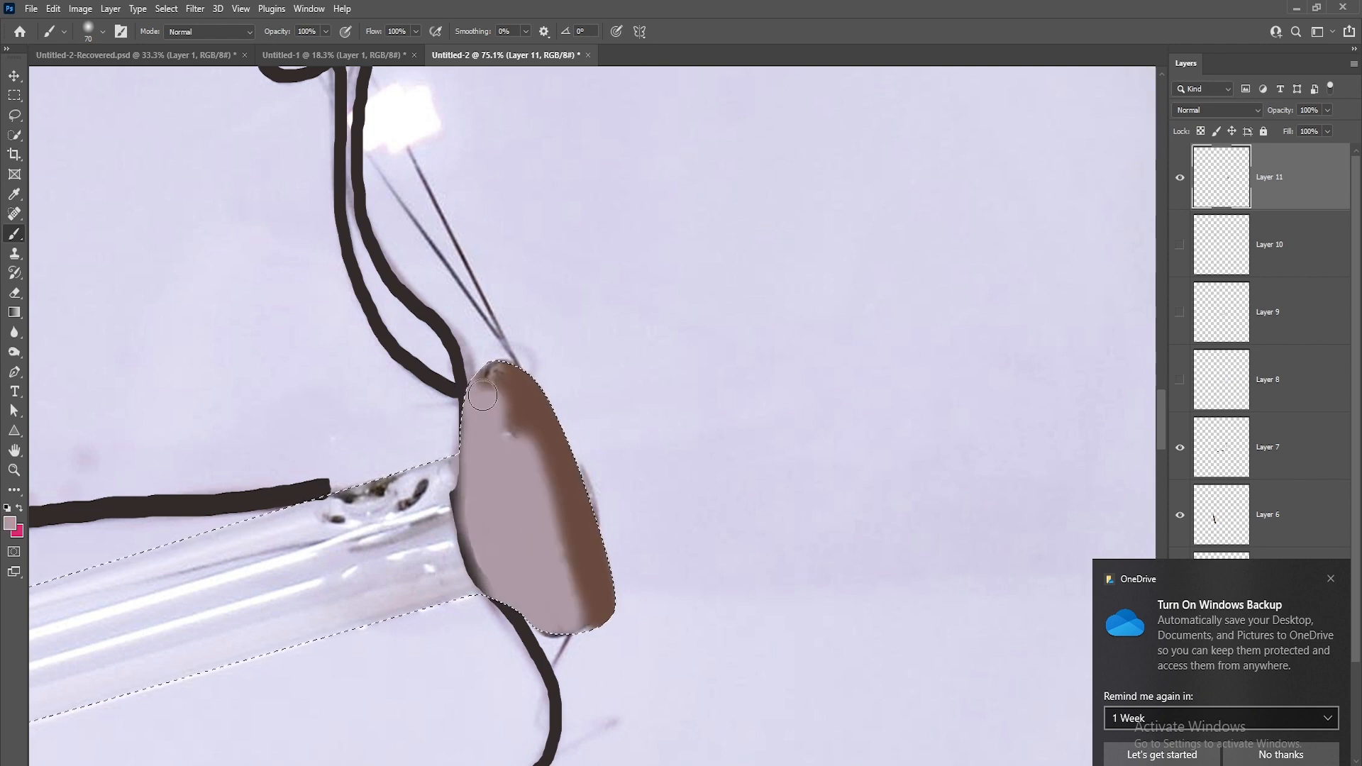
# Hide the holder's base color and paint its dark brown patches and lines over the photo on a new layer with small brushes.
pyautogui.hotkey('ctrl', 'shift', 'n')
pyautogui.press('Return')
pyautogui.click(1181, 246)
pyautogui.scroll(5, 500, 428)
pyautogui.press('[')
pyautogui.press('[')
pyautogui.press('[')
pyautogui.press('[')
pyautogui.press('[')
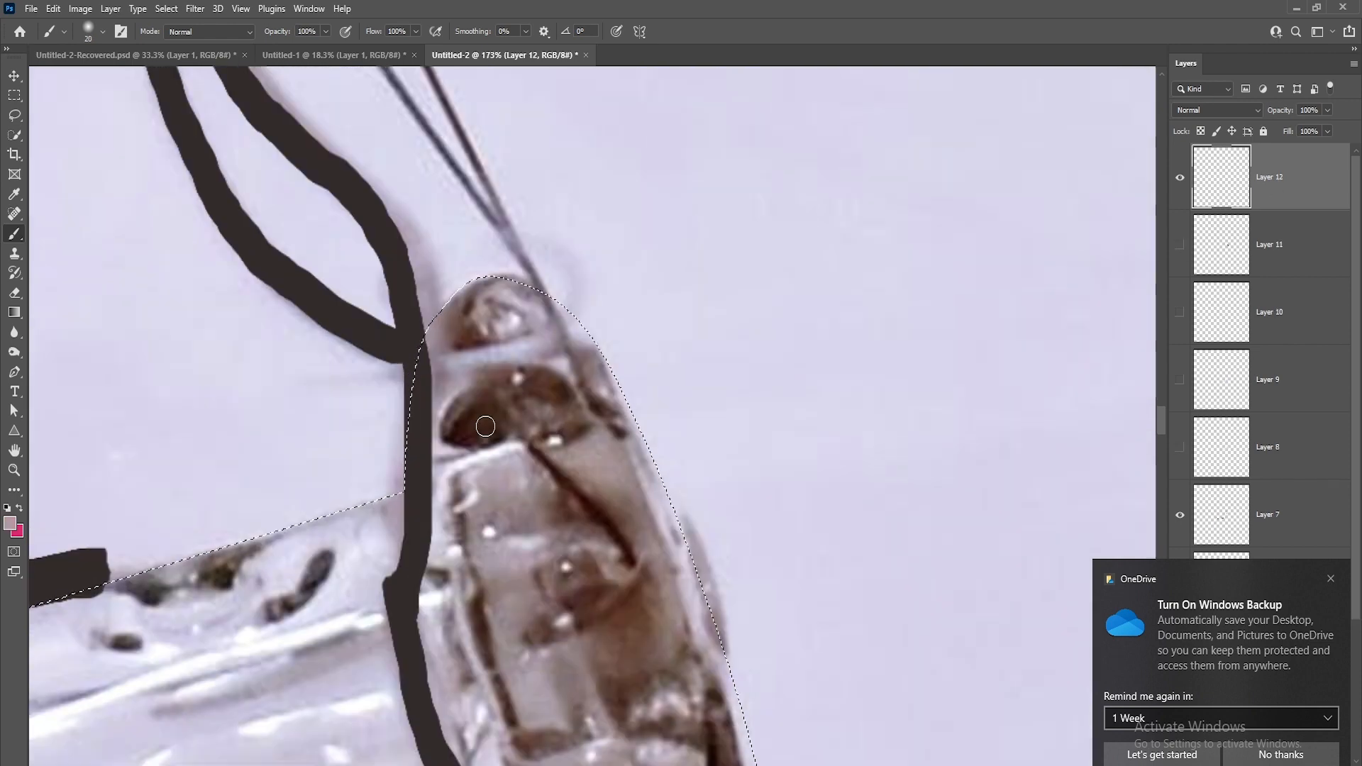
pyautogui.moveTo(511, 380); pyautogui.dragTo(571, 402)
pyautogui.moveTo(580, 429); pyautogui.dragTo(529, 438)
pyautogui.moveTo(463, 342); pyautogui.dragTo(513, 333)
pyautogui.moveTo(540, 630)
pyautogui.mouseDown()
pyautogui.moveTo(508, 520)
pyautogui.moveTo(611, 465)
pyautogui.mouseUp()
pyautogui.moveTo(532, 376)
pyautogui.mouseDown()
pyautogui.moveTo(599, 417)
pyautogui.moveTo(482, 410)
pyautogui.mouseUp()
pyautogui.moveTo(576, 549)
pyautogui.mouseDown()
pyautogui.moveTo(547, 434)
pyautogui.moveTo(655, 539)
pyautogui.moveTo(684, 614)
pyautogui.moveTo(625, 656)
pyautogui.mouseUp()
pyautogui.moveTo(504, 522)
pyautogui.mouseDown()
pyautogui.moveTo(476, 502)
pyautogui.moveTo(396, 257)
pyautogui.mouseUp()
pyautogui.moveTo(368, 351); pyautogui.dragTo(377, 368)
pyautogui.moveTo(455, 540); pyautogui.dragTo(466, 575)
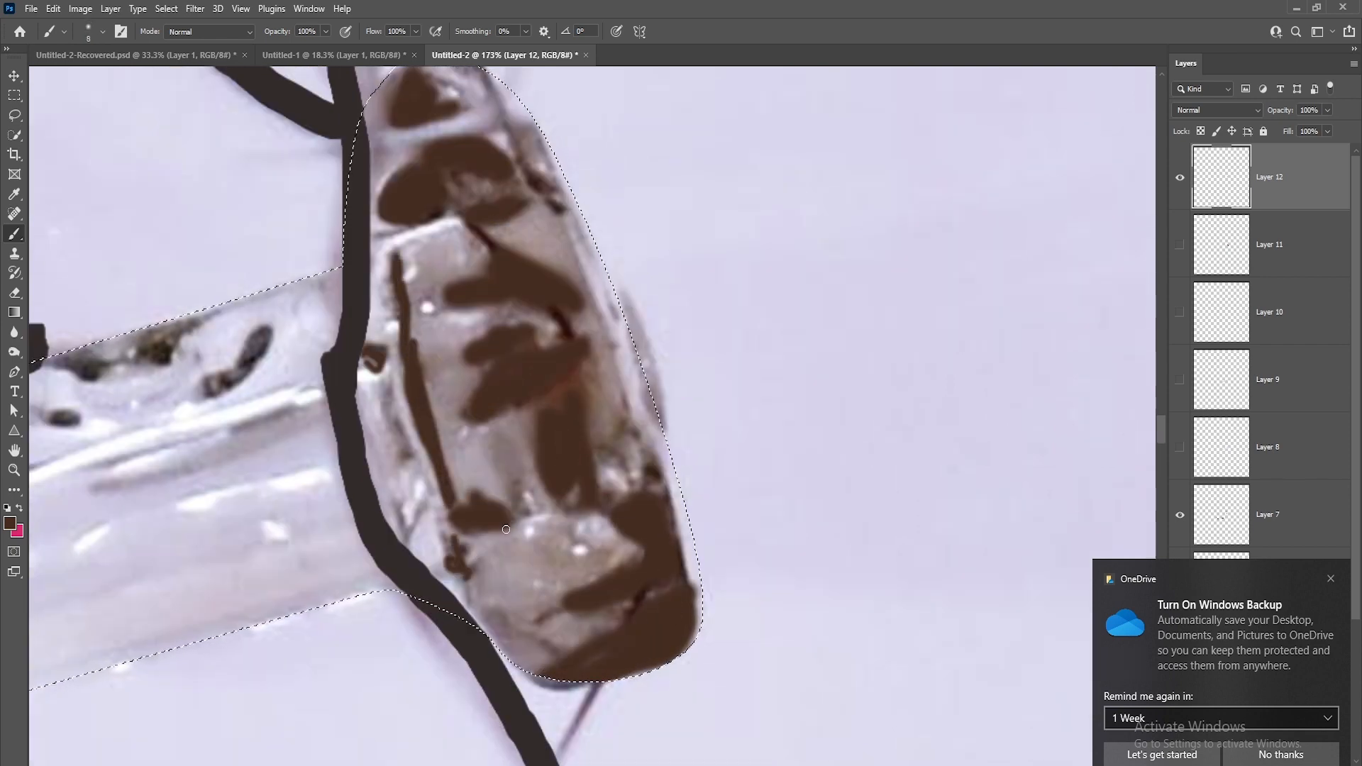
pyautogui.moveTo(534, 513); pyautogui.dragTo(549, 516)
# Paint sampled grey-brown midtones between the dark patches of the filament holder on a new layer beneath them with a 30 px brush.
pyautogui.click(1277, 256)
pyautogui.hotkey('ctrl', 'shift', 'n')
pyautogui.press('Return')
pyautogui.keyDown('alt'); pyautogui.click(525, 469); pyautogui.keyUp('alt')
pyautogui.moveTo(512, 454); pyautogui.dragTo(525, 529)
pyautogui.press(']')
pyautogui.press(']')
pyautogui.press(']')
pyautogui.press(']')
pyautogui.press(']')
pyautogui.press(']')
pyautogui.moveTo(456, 451); pyautogui.dragTo(454, 373)
pyautogui.moveTo(440, 326); pyautogui.dragTo(431, 312)
pyautogui.moveTo(406, 232); pyautogui.dragTo(372, 245)
pyautogui.moveTo(462, 186)
pyautogui.mouseDown()
pyautogui.moveTo(505, 189)
pyautogui.moveTo(481, 315)
pyautogui.mouseUp()
pyautogui.moveTo(426, 190); pyautogui.dragTo(528, 298)
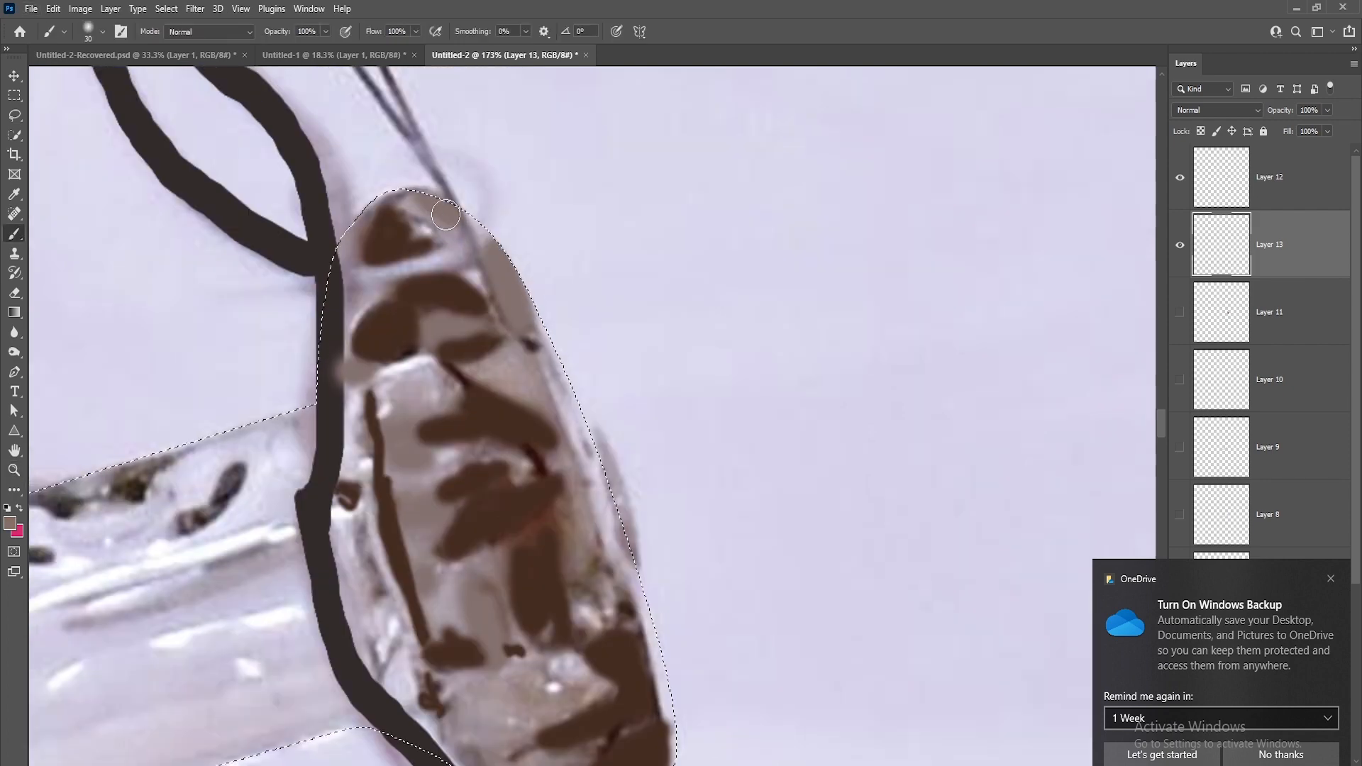
pyautogui.moveTo(591, 426)
pyautogui.mouseDown()
pyautogui.moveTo(496, 320)
pyautogui.moveTo(496, 433)
pyautogui.mouseUp()
pyautogui.moveTo(522, 454); pyautogui.dragTo(491, 498)
# Paint further sampled midtones over the holder's gaps and its inner edge, and show the base color layer.
pyautogui.keyDown('alt'); pyautogui.click(460, 516); pyautogui.keyUp('alt')
pyautogui.moveTo(477, 386); pyautogui.dragTo(471, 410)
pyautogui.moveTo(473, 511); pyautogui.dragTo(481, 382)
pyautogui.moveTo(521, 490); pyautogui.dragTo(461, 522)
pyautogui.moveTo(490, 410); pyautogui.dragTo(451, 413)
pyautogui.moveTo(368, 461); pyautogui.dragTo(348, 444)
pyautogui.keyDown('alt'); pyautogui.click(284, 289); pyautogui.keyUp('alt')
pyautogui.moveTo(282, 280); pyautogui.dragTo(290, 432)
pyautogui.scroll(-8, 404, 392)
pyautogui.click(1180, 312)
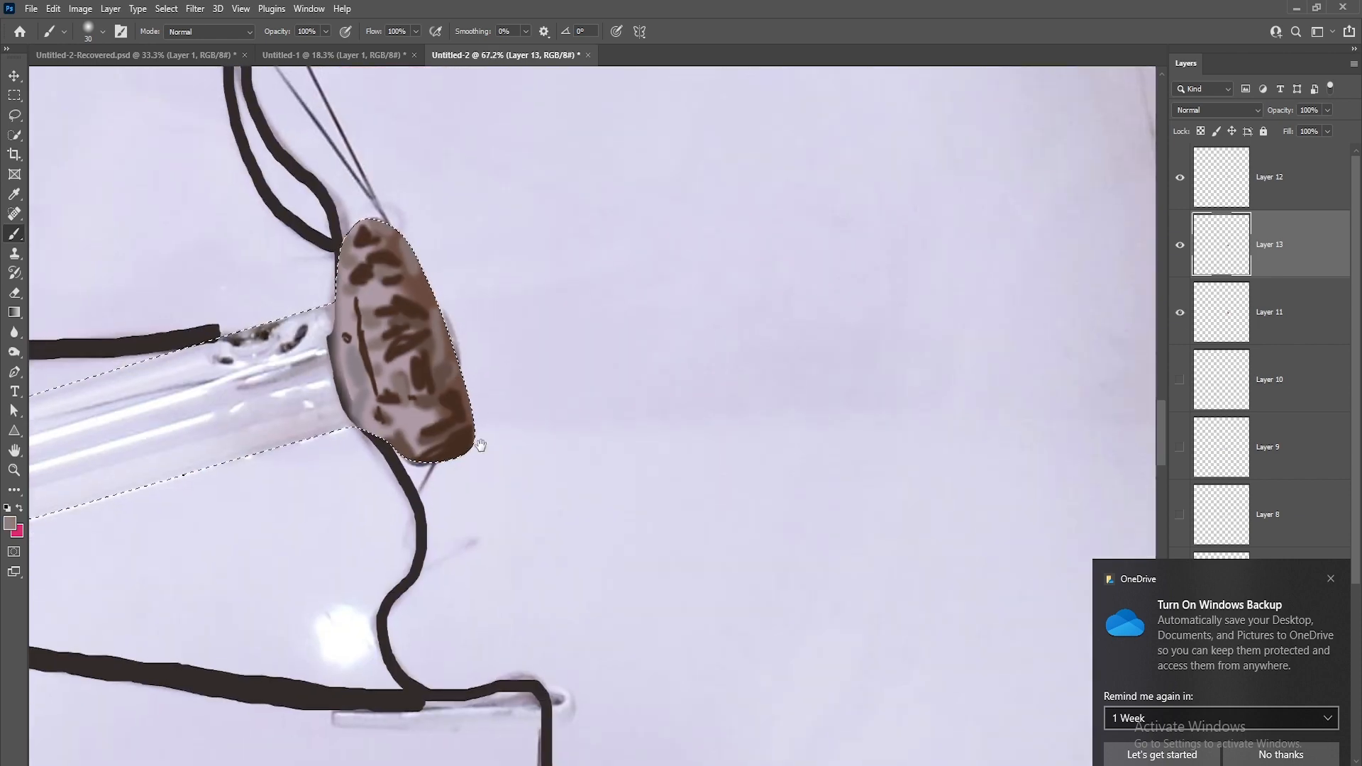
# Clear the selection and soften the holder's dark patches layer with a Gaussian Blur.
pyautogui.moveTo(478, 447); pyautogui.dragTo(499, 491)
pyautogui.hotkey('ctrl', 'd')
pyautogui.press('v')
pyautogui.click(425, 345)
pyautogui.click(195, 9)
pyautogui.moveTo(212, 201)
pyautogui.click(401, 267)
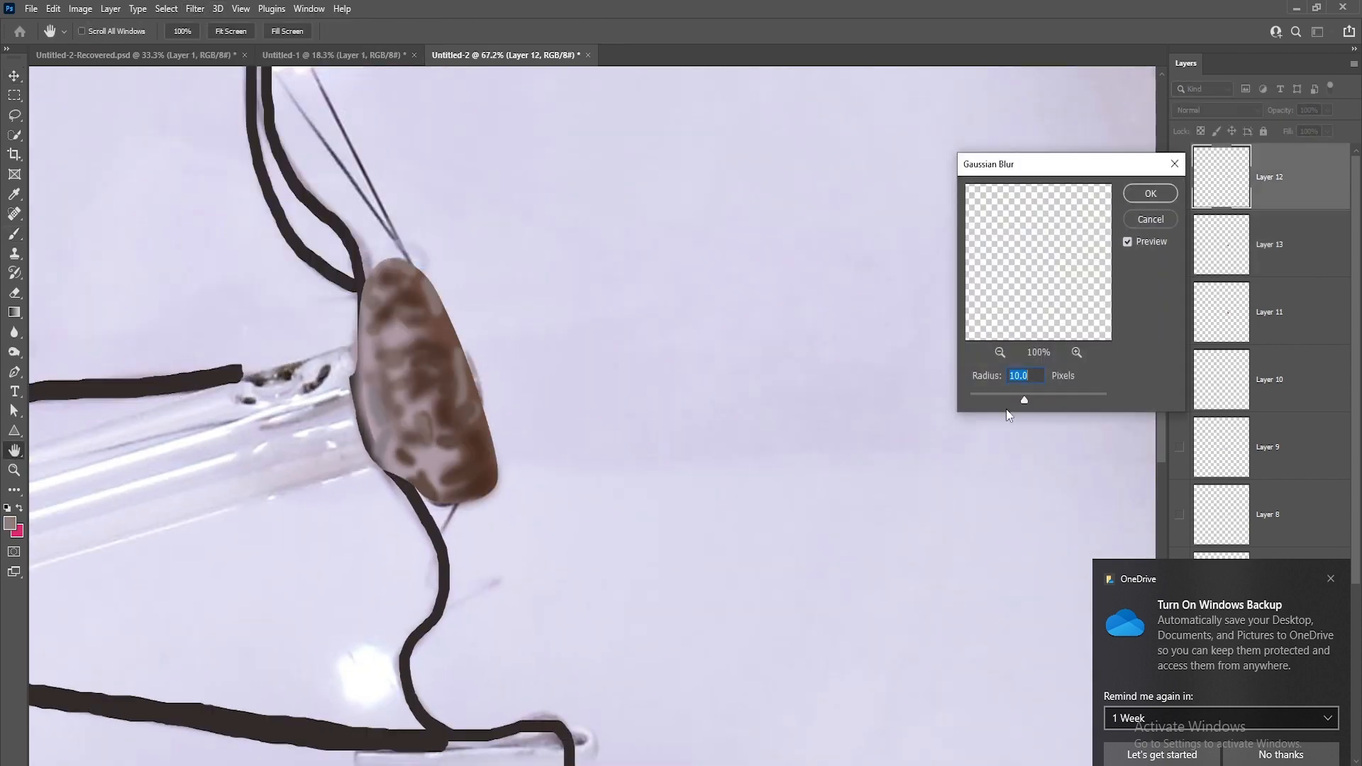
pyautogui.click(1149, 191)
# Compare the holder with its painted layers hidden and shown, and group the three holder layers.
pyautogui.moveTo(1180, 178); pyautogui.dragTo(1180, 312)
pyautogui.moveTo(1180, 312); pyautogui.dragTo(1180, 177)
pyautogui.moveTo(1180, 177)
pyautogui.mouseDown()
pyautogui.moveTo(1180, 312)
pyautogui.moveTo(1180, 177)
pyautogui.mouseUp()
pyautogui.keyDown('shift'); pyautogui.click(1260, 305); pyautogui.keyUp('shift')
pyautogui.hotkey('ctrl', 'g')
# Paint white highlights over the filament holder on a new layer at 33% opacity, duplicate the layer twice and merge the three.
pyautogui.hotkey('ctrl', 'shift', 'alt', 'n')
pyautogui.press('b')
pyautogui.scroll(5, 369, 345)
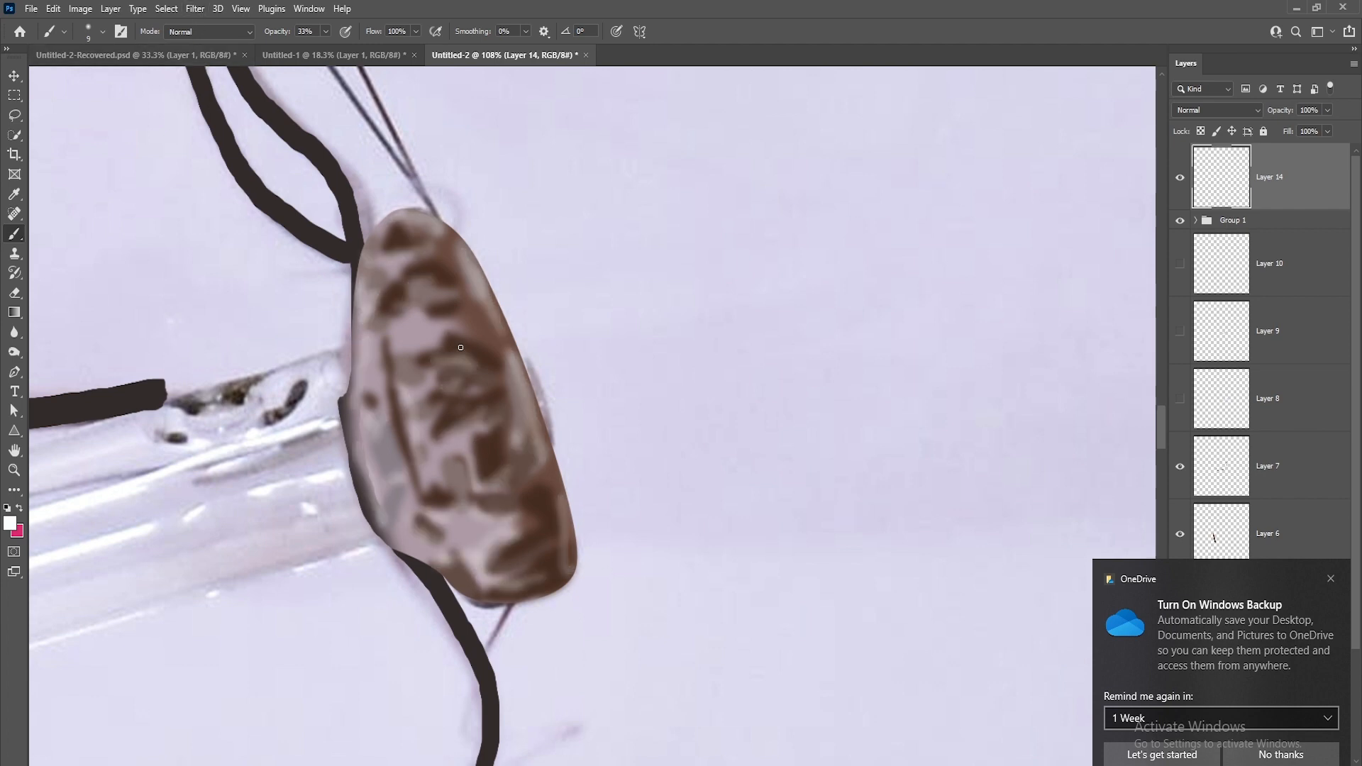
pyautogui.hotkey('ctrl', 'j')
pyautogui.hotkey('ctrl', 'j')
pyautogui.scroll(-5, 481, 499)
pyautogui.moveTo(481, 499); pyautogui.dragTo(453, 430)
pyautogui.keyDown('shift'); pyautogui.click(1263, 309); pyautogui.keyUp('shift')
pyautogui.hotkey('ctrl', 'e')
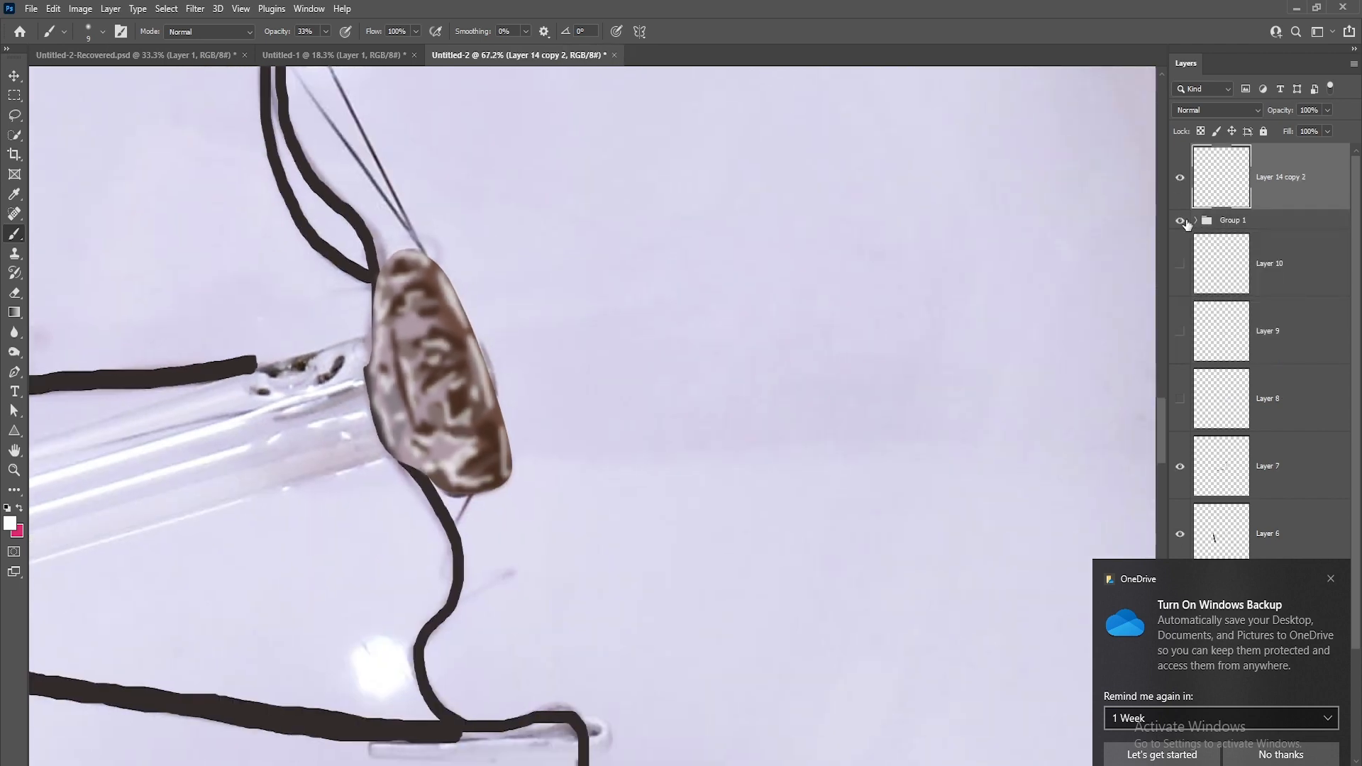
# Group the three glass stem layers and compare the stem with the group hidden and shown.
pyautogui.scroll(-6, 400, 386)
pyautogui.scroll(2, 283, 422)
pyautogui.press('v')
pyautogui.click(1285, 267)
pyautogui.keyDown('shift'); pyautogui.click(1290, 410); pyautogui.keyUp('shift')
pyautogui.hotkey('ctrl', 'g')
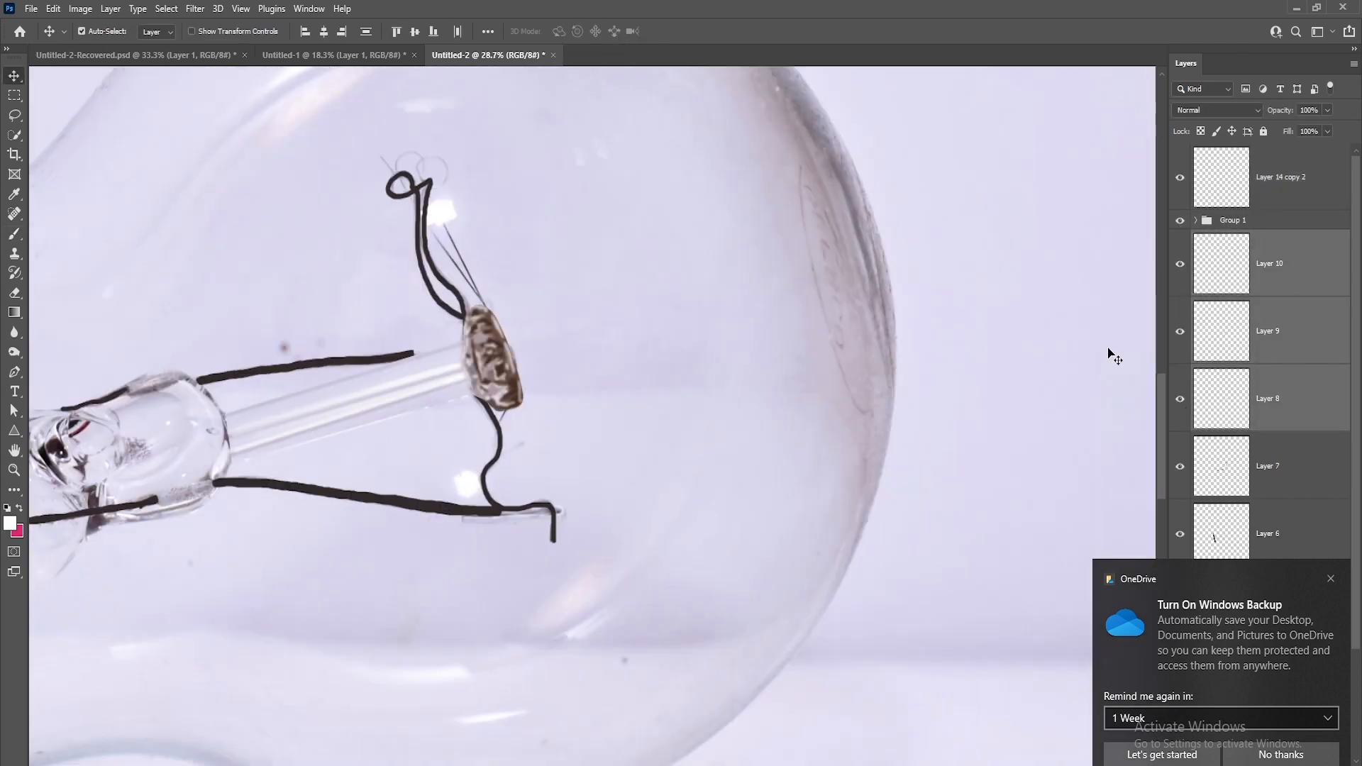
pyautogui.click(1180, 241)
pyautogui.click(1180, 240)
# Hide the stem group and paint the small dark marks on the stem beside the holder on a new layer at 100% opacity.
pyautogui.scroll(5, 456, 400)
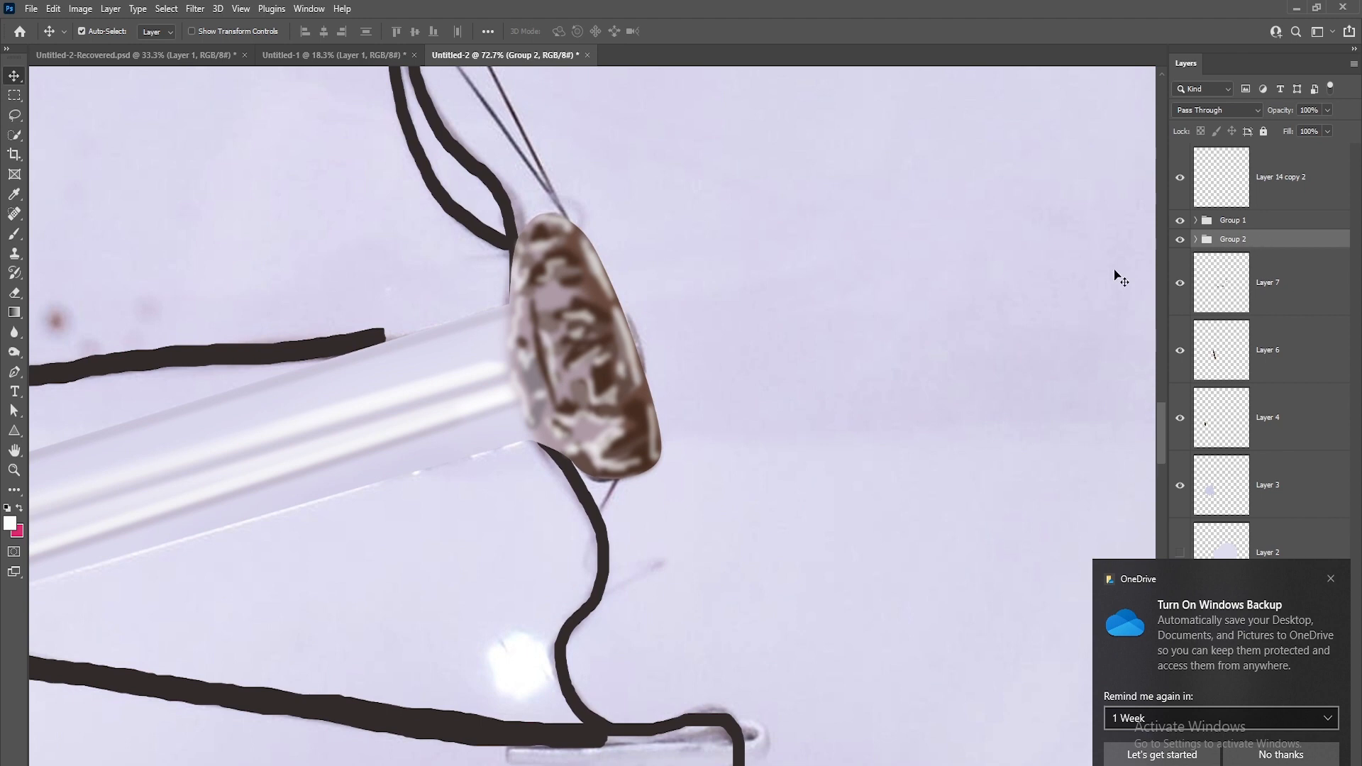
pyautogui.click(1180, 240)
pyautogui.hotkey('ctrl', 'alt', 'shift', 'n')
pyautogui.press('b')
pyautogui.scroll(6, 441, 353)
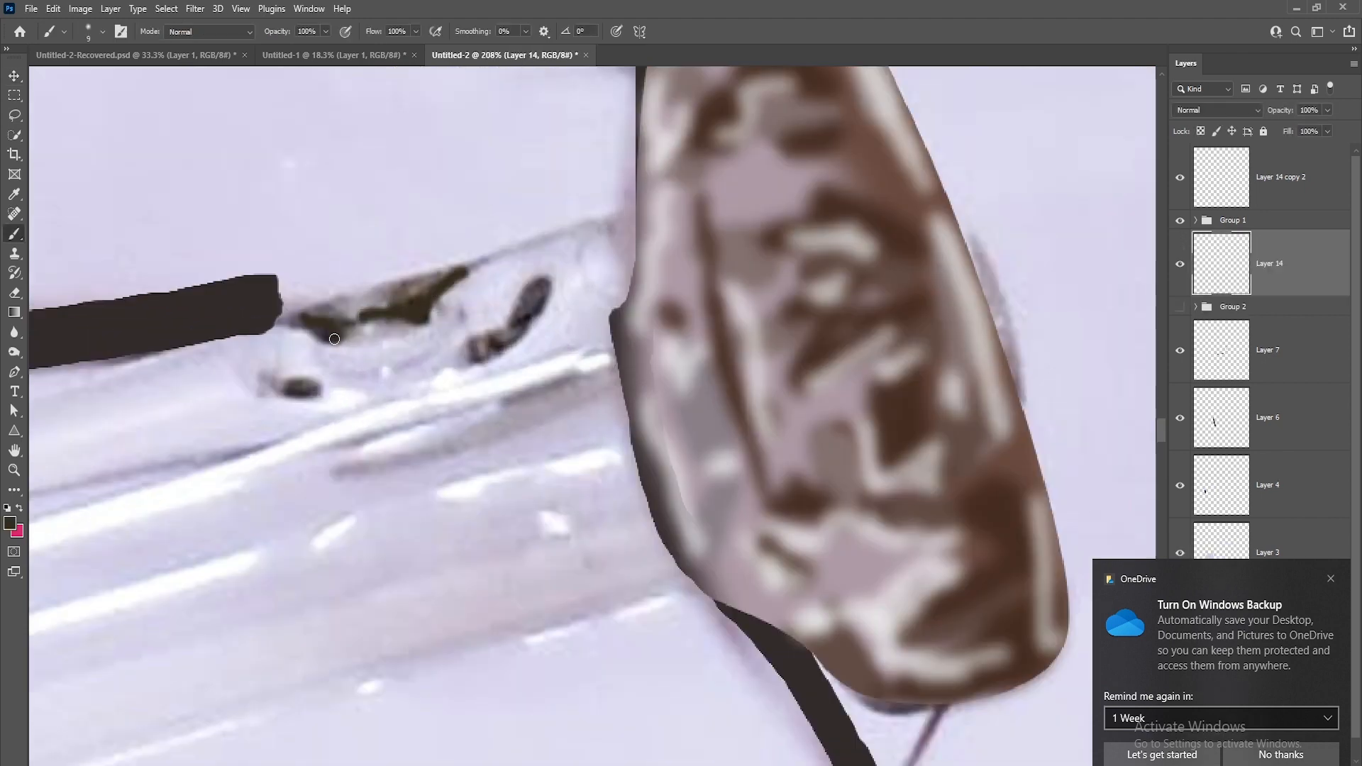
pyautogui.scroll(-2, 497, 362)
# Load the stem's shape as a selection and shade the stem next to the holder on a new layer with a 60 px brush at 10% opacity.
pyautogui.hotkey('ctrl', 'alt', 'shift', 'n')
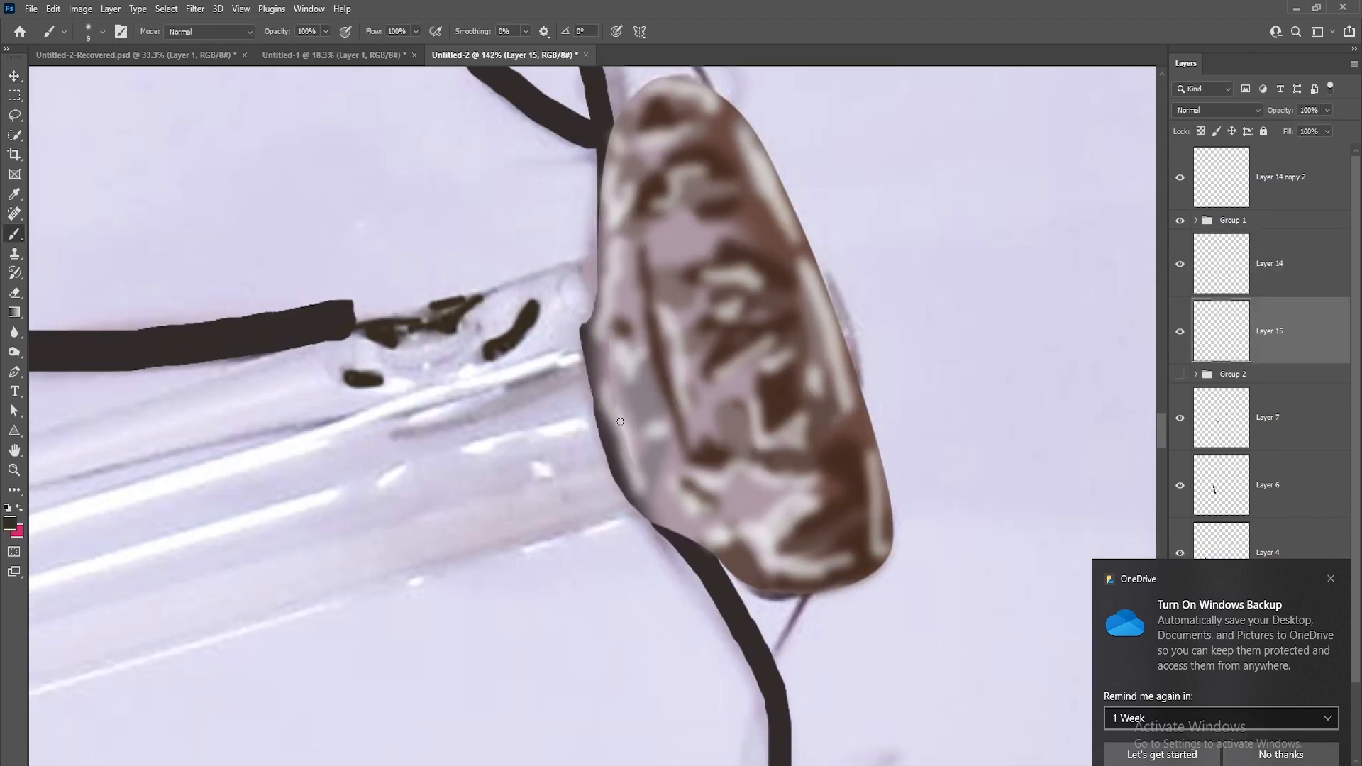
pyautogui.press(']')
pyautogui.press(']')
pyautogui.press(']')
pyautogui.press(']')
pyautogui.click(1196, 374)
pyautogui.scroll(-10, 1226, 441)
pyautogui.keyDown('ctrl'); pyautogui.click(1222, 533); pyautogui.keyUp('ctrl')
pyautogui.moveTo(602, 266); pyautogui.dragTo(490, 295)
pyautogui.moveTo(585, 383)
pyautogui.mouseDown()
pyautogui.moveTo(401, 429)
pyautogui.moveTo(508, 391)
pyautogui.mouseUp()
pyautogui.moveTo(607, 405); pyautogui.dragTo(646, 493)
pyautogui.press(']')
pyautogui.press(']')
pyautogui.press(']')
pyautogui.press(']')
pyautogui.press('1')
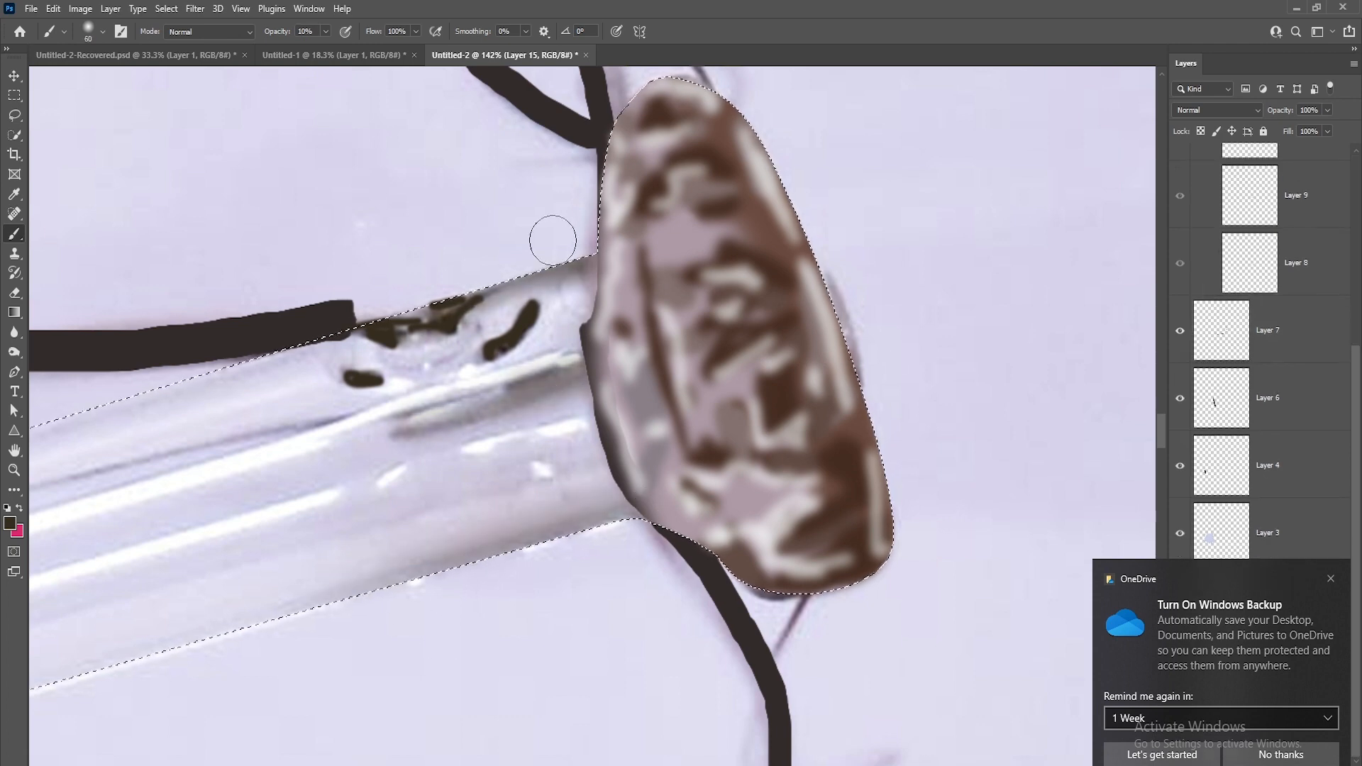
# Paint thin, faint dark lines lengthwise along the glass stem with a small brush at 10% opacity.
pyautogui.scroll(-5, 582, 393)
pyautogui.moveTo(581, 393); pyautogui.dragTo(998, 240)
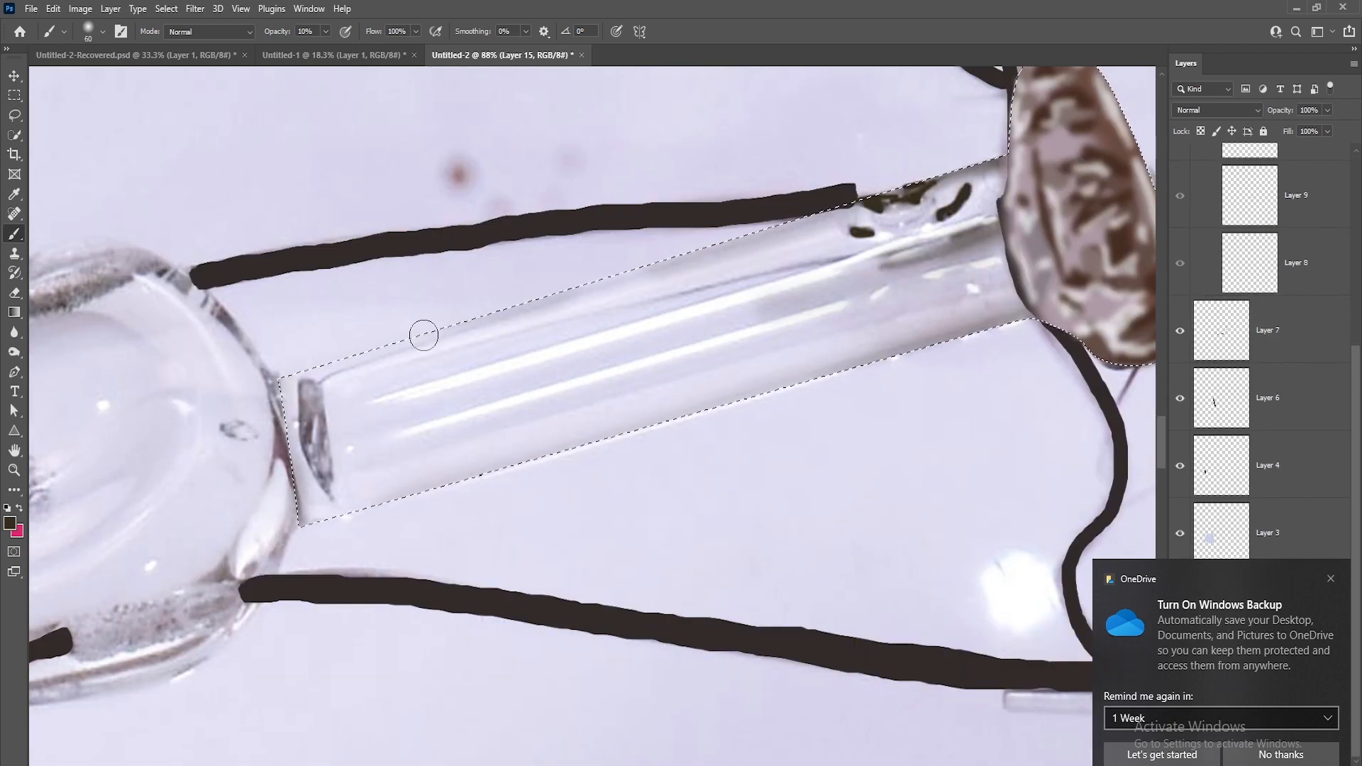
pyautogui.press('[')
pyautogui.press('[')
pyautogui.press('[')
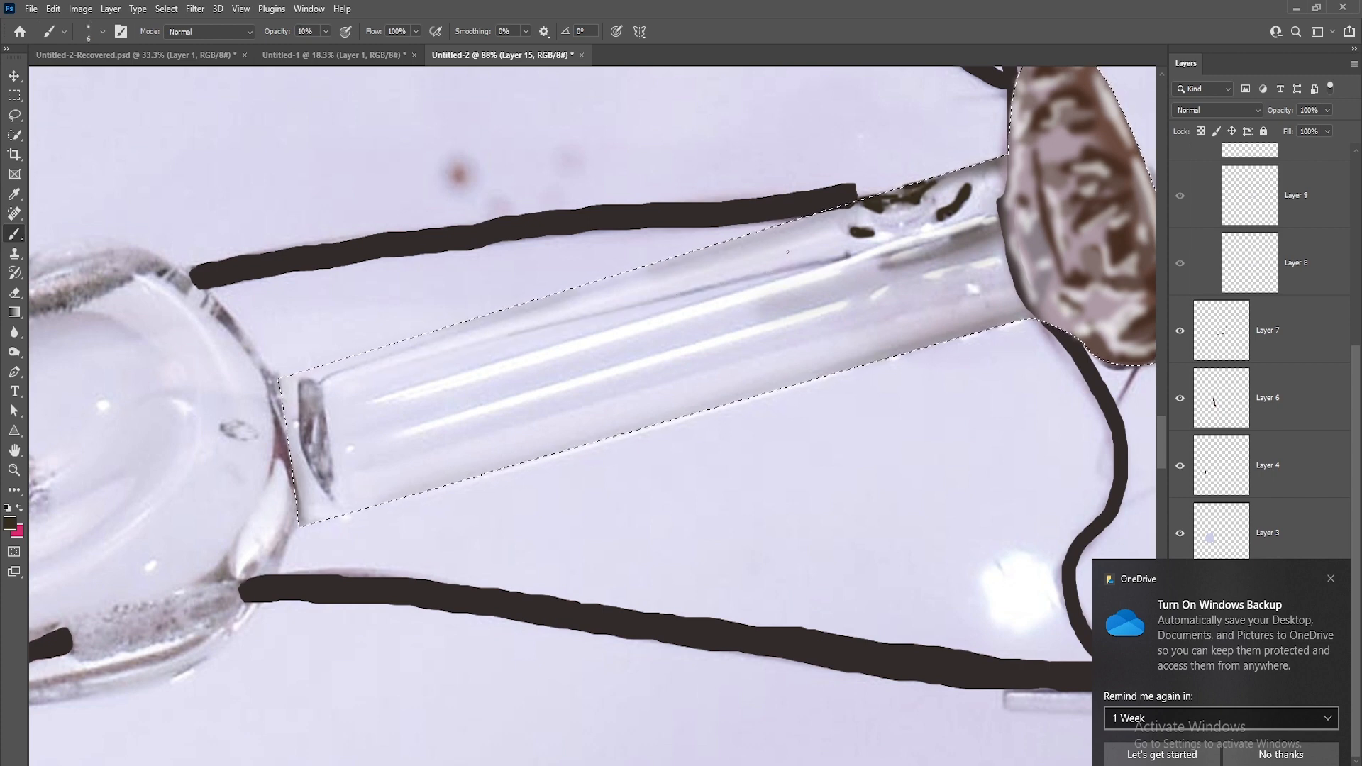
pyautogui.moveTo(963, 266); pyautogui.dragTo(385, 433)
pyautogui.moveTo(713, 298); pyautogui.dragTo(357, 401)
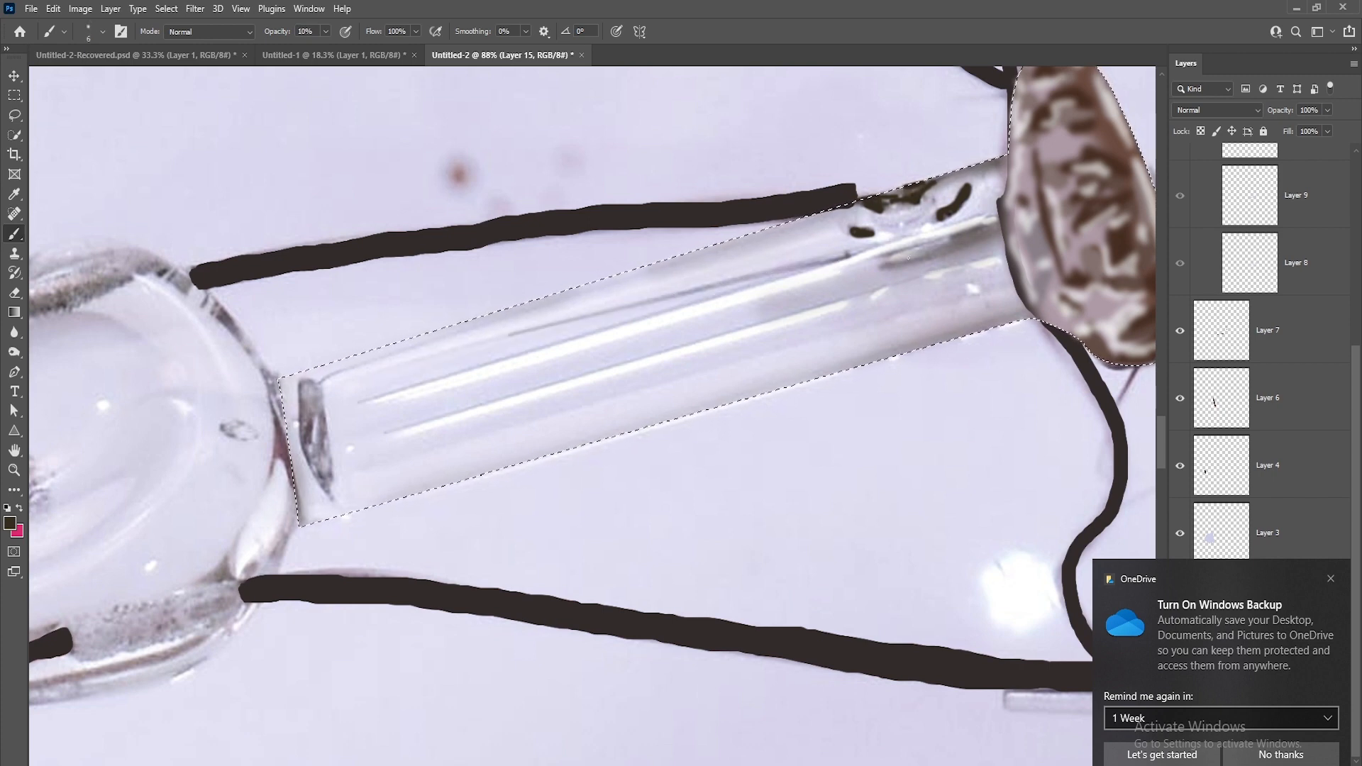
pyautogui.moveTo(909, 258); pyautogui.dragTo(970, 240)
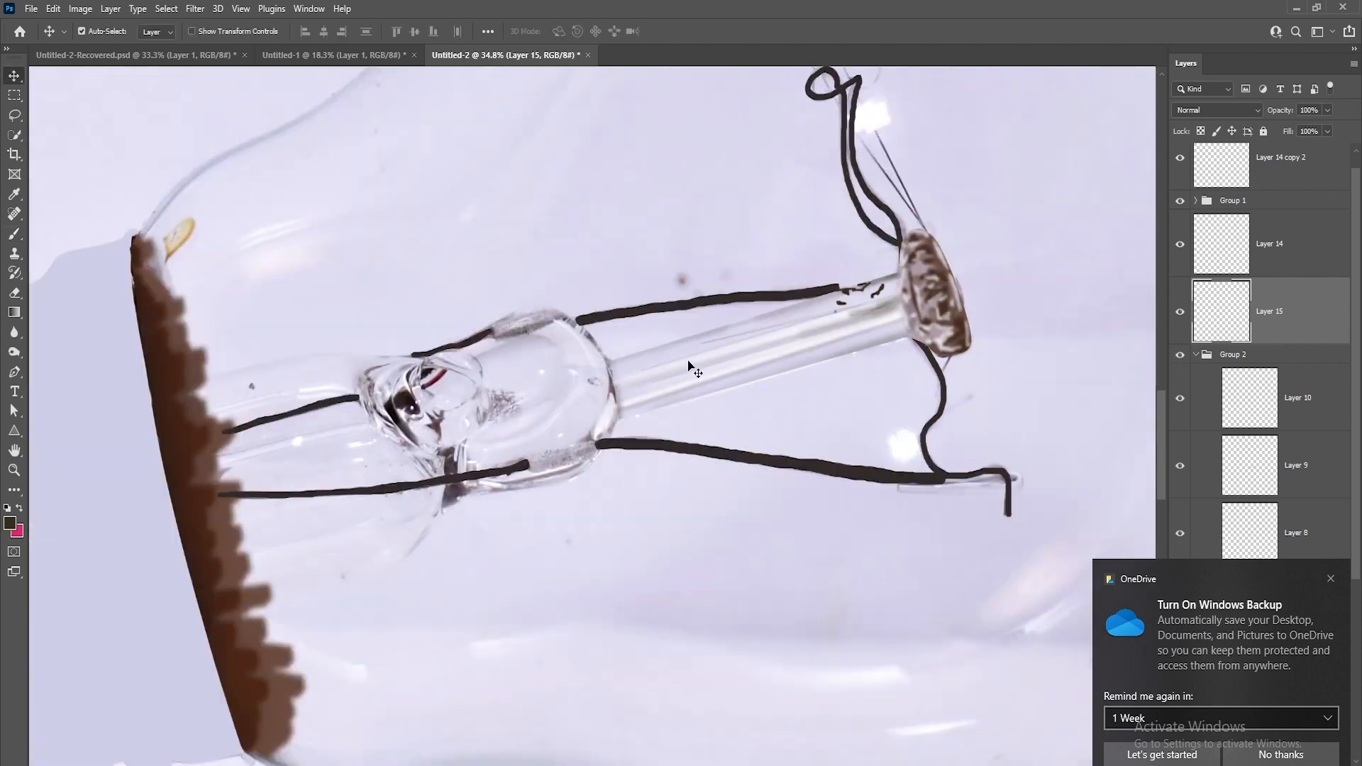
# Adjust the Levels of the stem's white highlight layer, setting the input black point to 38 and white point to 177.
pyautogui.click(1212, 408)
pyautogui.hotkey('ctrl', 'l')
pyautogui.moveTo(1047, 416); pyautogui.dragTo(1026, 417)
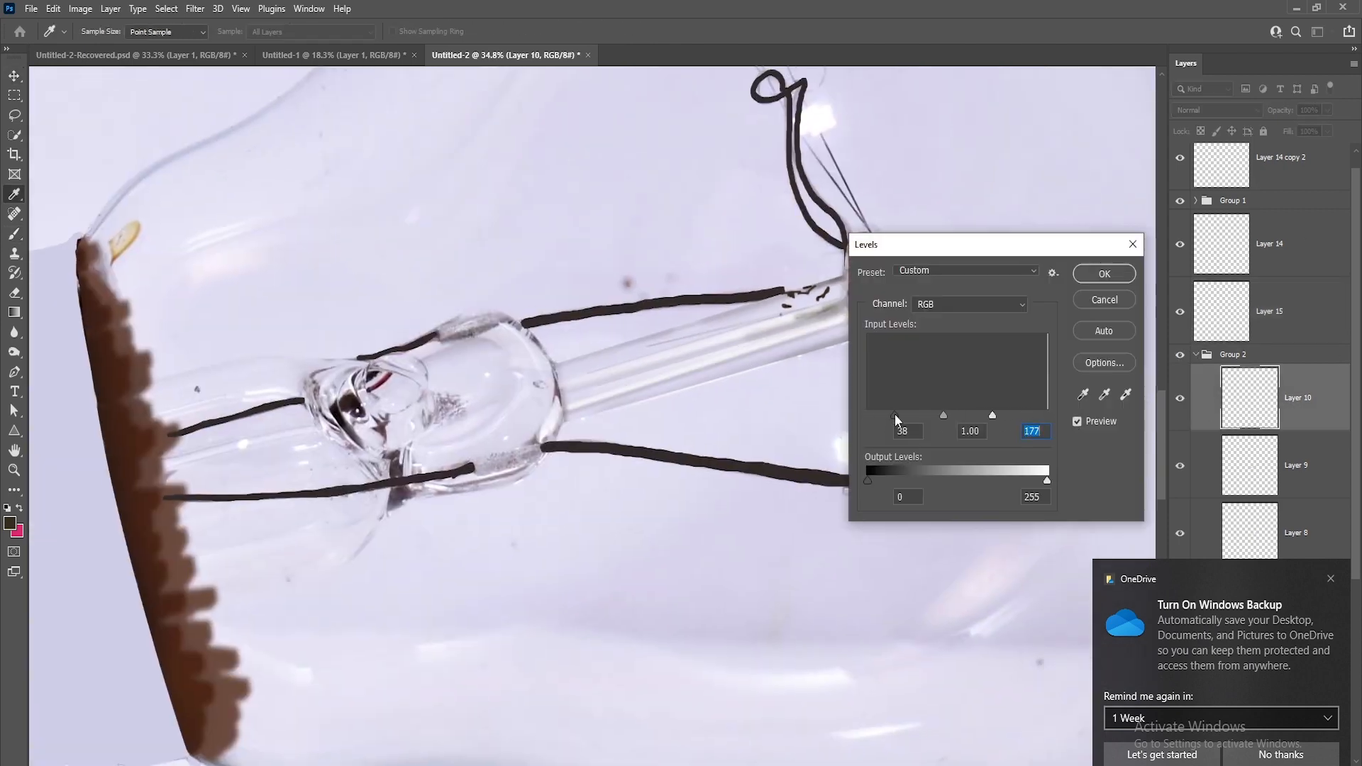
pyautogui.press('Return')
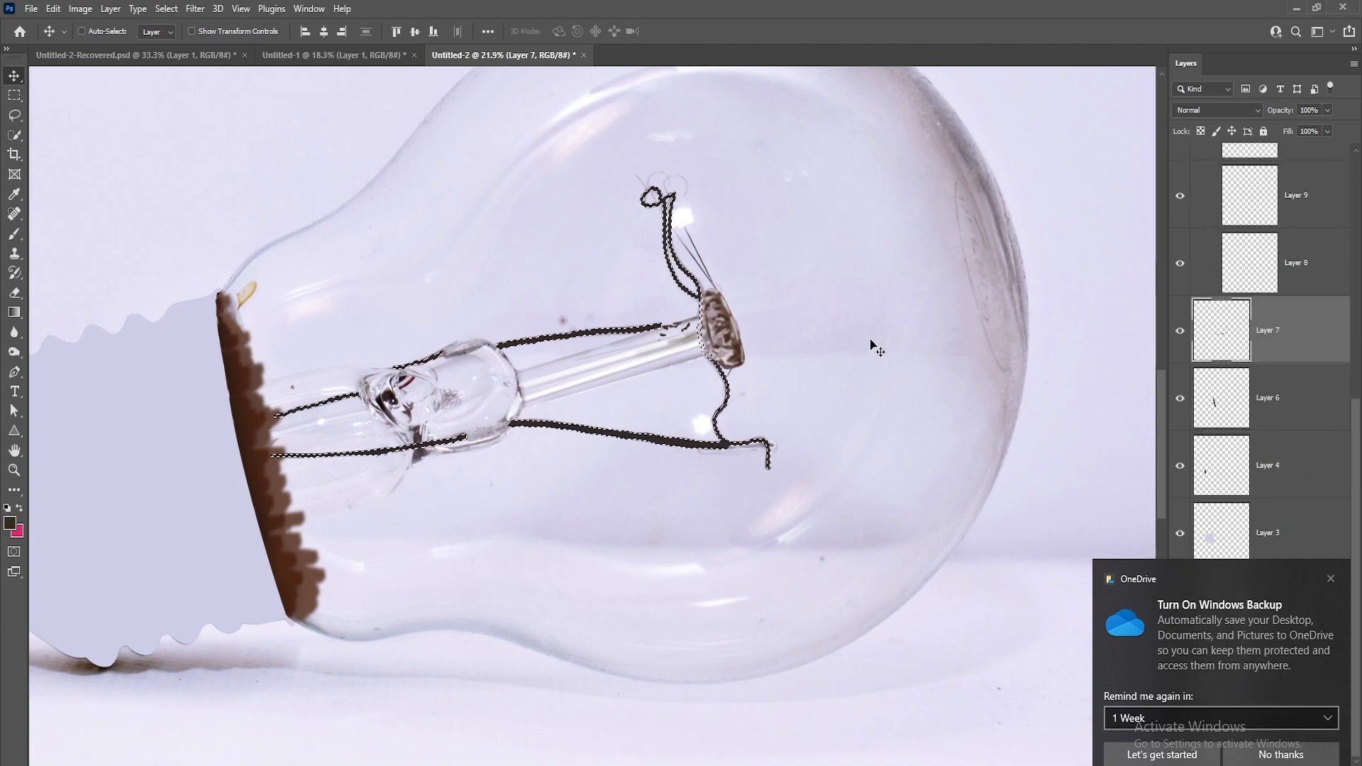
# Hide the dark wire layer and paint sampled tones on the support wires in its selection on a new layer, using a 300 px brush at 45% opacity.
pyautogui.click(1180, 304)
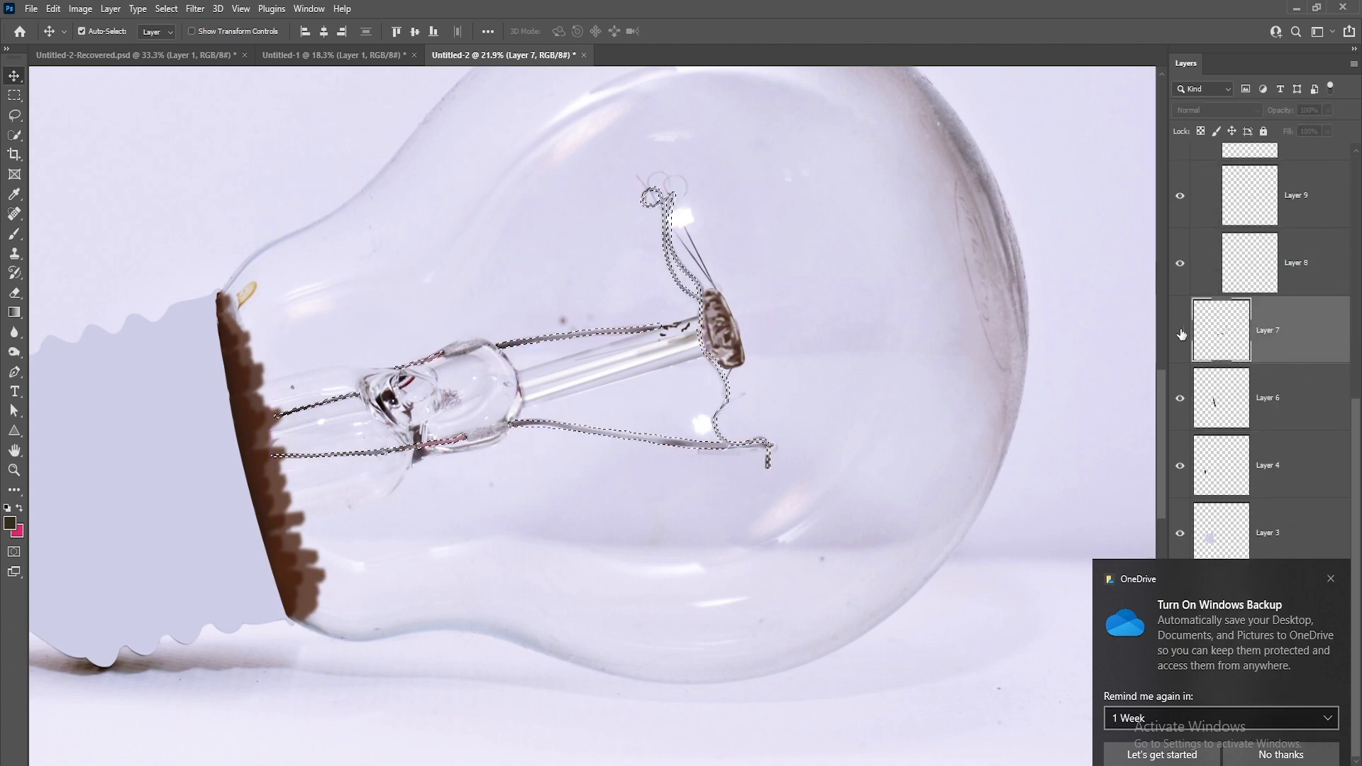
pyautogui.press('b')
pyautogui.rightClick(628, 364)
pyautogui.press('Return')
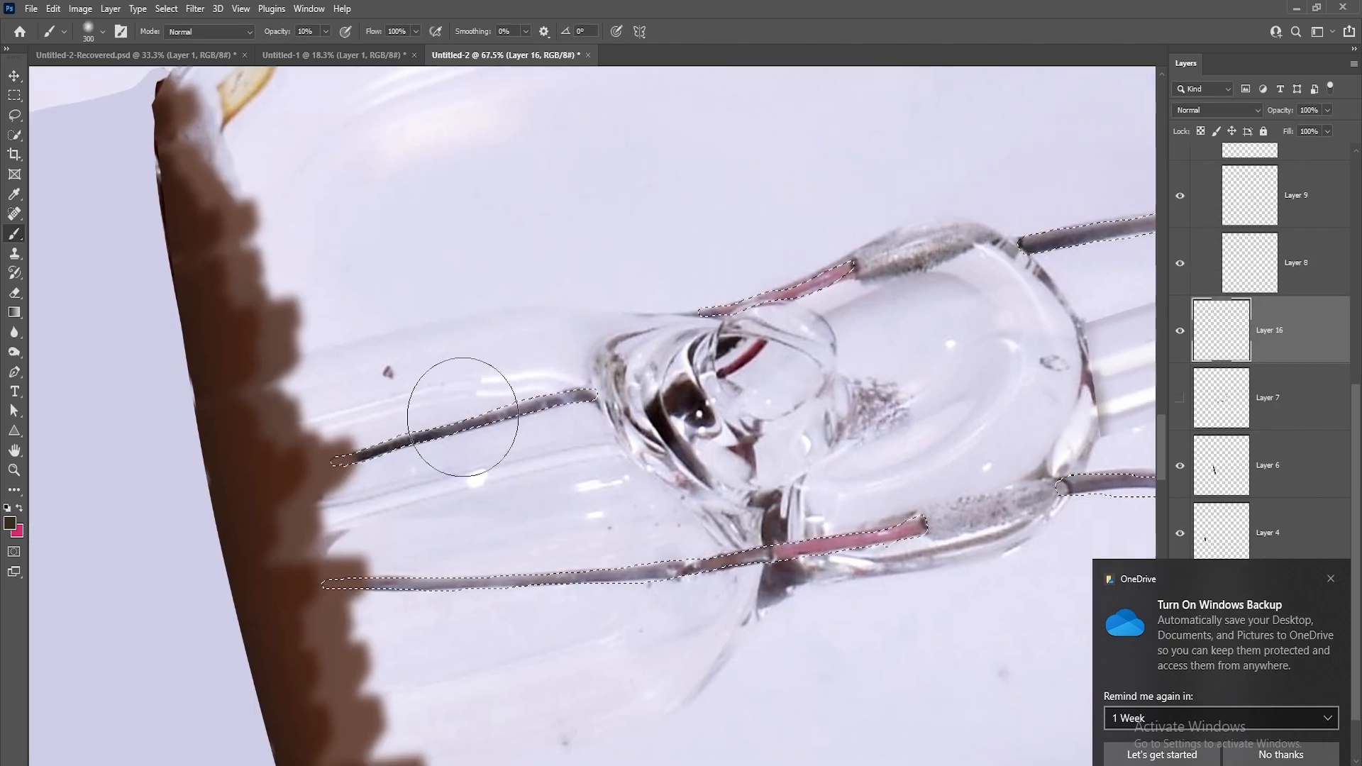
pyautogui.moveTo(364, 456); pyautogui.dragTo(547, 426)
pyautogui.hotkey('ctrl', 'z')
pyautogui.click(326, 31)
pyautogui.moveTo(330, 56); pyautogui.dragTo(289, 56)
pyautogui.keyDown('alt'); pyautogui.click(816, 285); pyautogui.keyUp('alt')
pyautogui.moveTo(344, 461); pyautogui.dragTo(555, 424)
pyautogui.moveTo(808, 282)
pyautogui.mouseDown()
pyautogui.moveTo(639, 399)
pyautogui.moveTo(523, 432)
pyautogui.mouseUp()
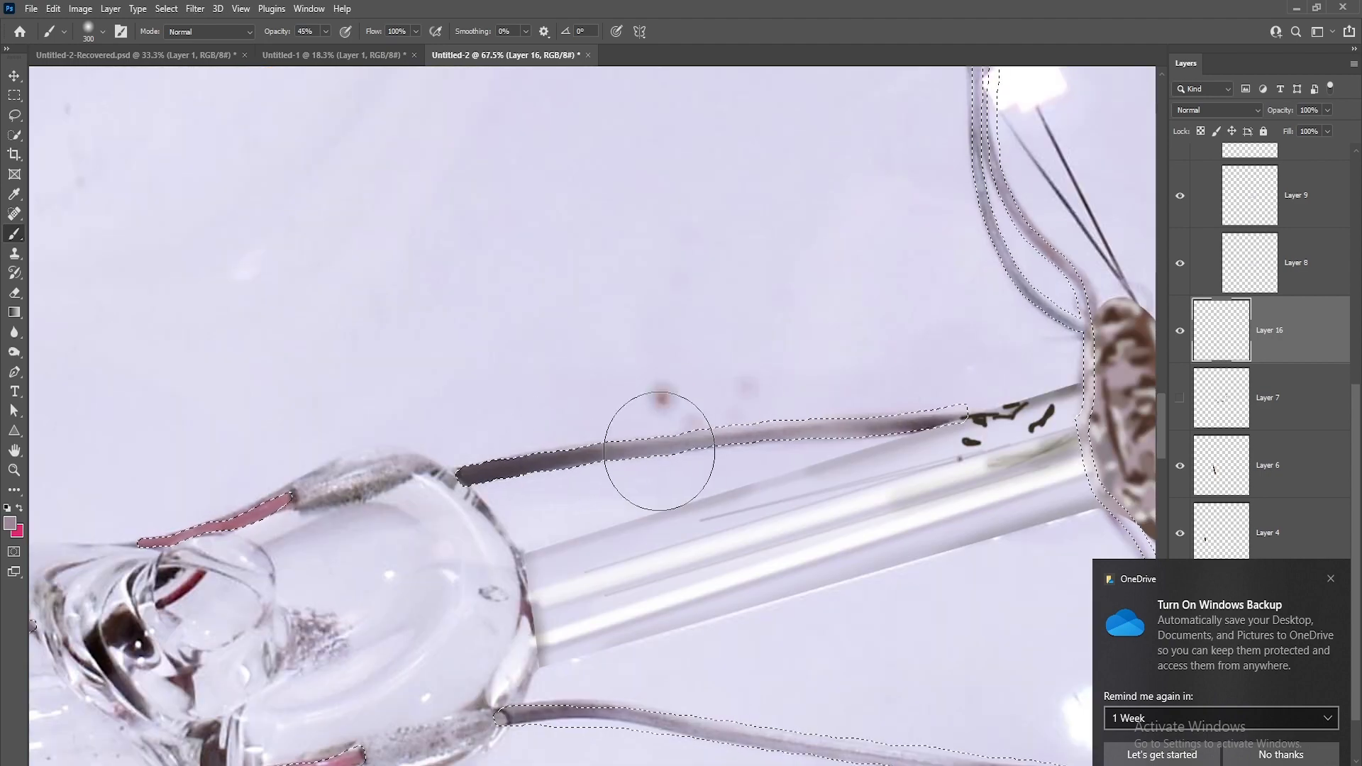
# Paint the curved filament wires and their upper loop with sampled grey-mauve tones, reducing the brush to 175 px.
pyautogui.moveTo(981, 348)
pyautogui.mouseDown()
pyautogui.moveTo(767, 454)
pyautogui.moveTo(658, 488)
pyautogui.moveTo(579, 591)
pyautogui.mouseUp()
pyautogui.moveTo(578, 468); pyautogui.dragTo(456, 246)
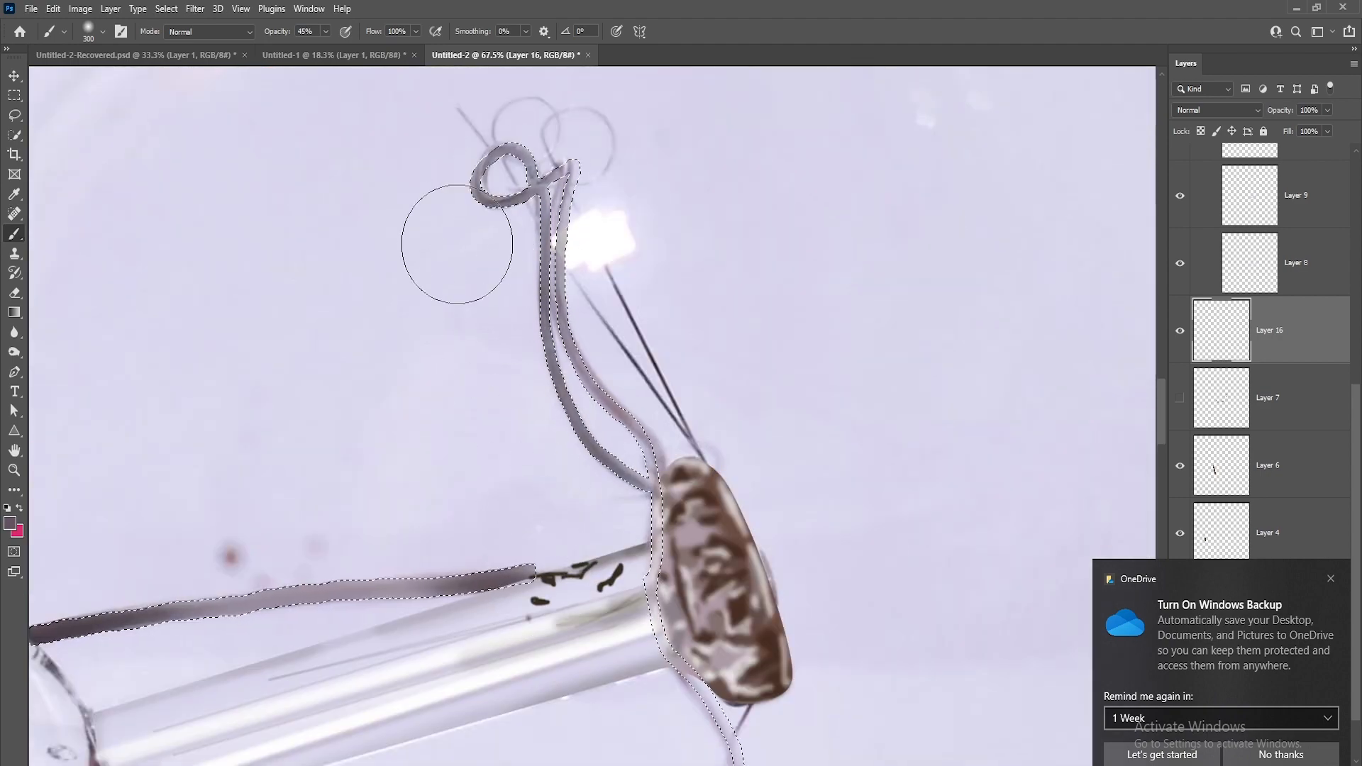
pyautogui.keyDown('alt'); pyautogui.click(656, 437); pyautogui.keyUp('alt')
pyautogui.press('[')
pyautogui.press('[')
pyautogui.press('[')
pyautogui.moveTo(569, 273); pyautogui.dragTo(592, 158)
# Paint the lower curved filament wire and the lower support wire with sampled grey-mauve tones inside the selection.
pyautogui.scroll(-2, 511, 298)
pyautogui.moveTo(663, 560); pyautogui.dragTo(665, 400)
pyautogui.moveTo(665, 412); pyautogui.dragTo(666, 532)
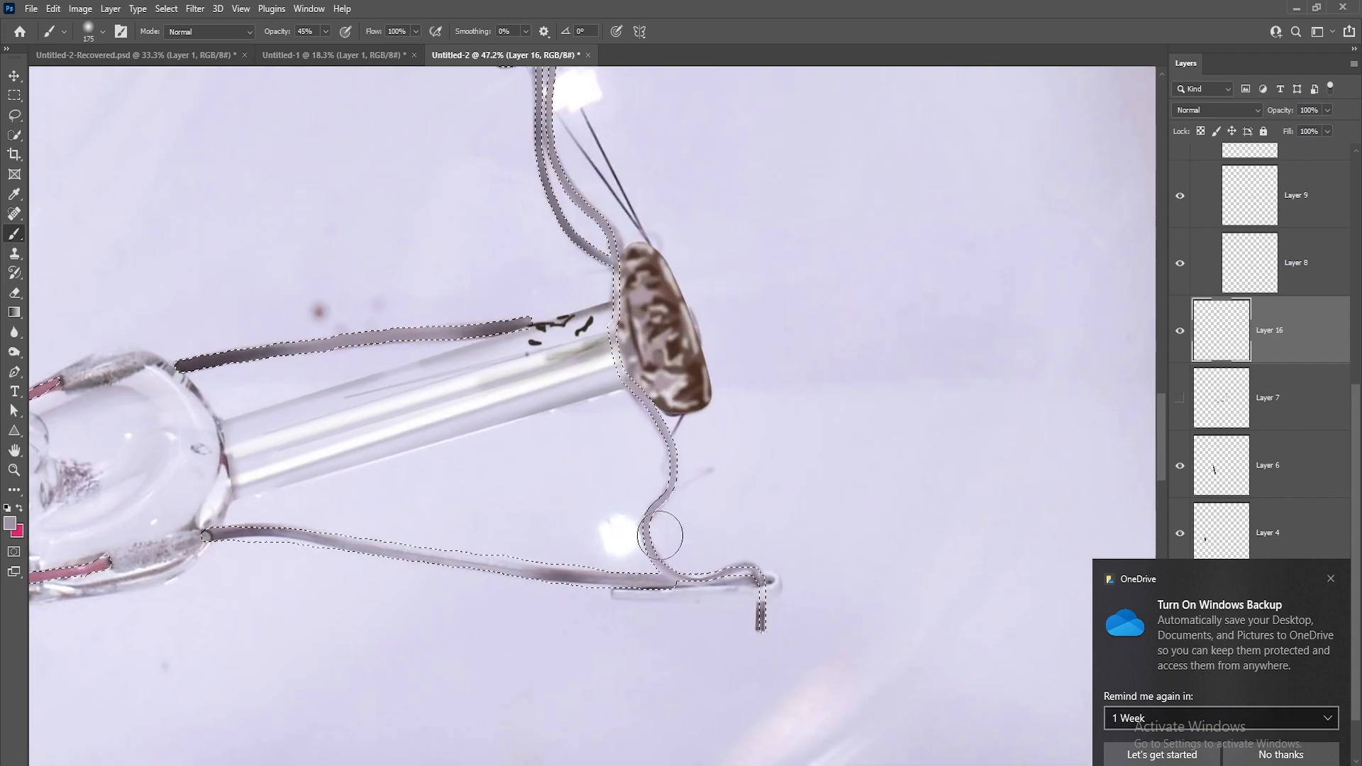
pyautogui.moveTo(568, 565)
pyautogui.mouseDown()
pyautogui.moveTo(672, 550)
pyautogui.moveTo(597, 552)
pyautogui.mouseUp()
pyautogui.keyDown('alt'); pyautogui.click(672, 550); pyautogui.keyUp('alt')
pyautogui.moveTo(506, 547)
pyautogui.mouseDown()
pyautogui.moveTo(571, 544)
pyautogui.moveTo(398, 520)
pyautogui.mouseUp()
pyautogui.keyDown('alt'); pyautogui.click(605, 565); pyautogui.keyUp('alt')
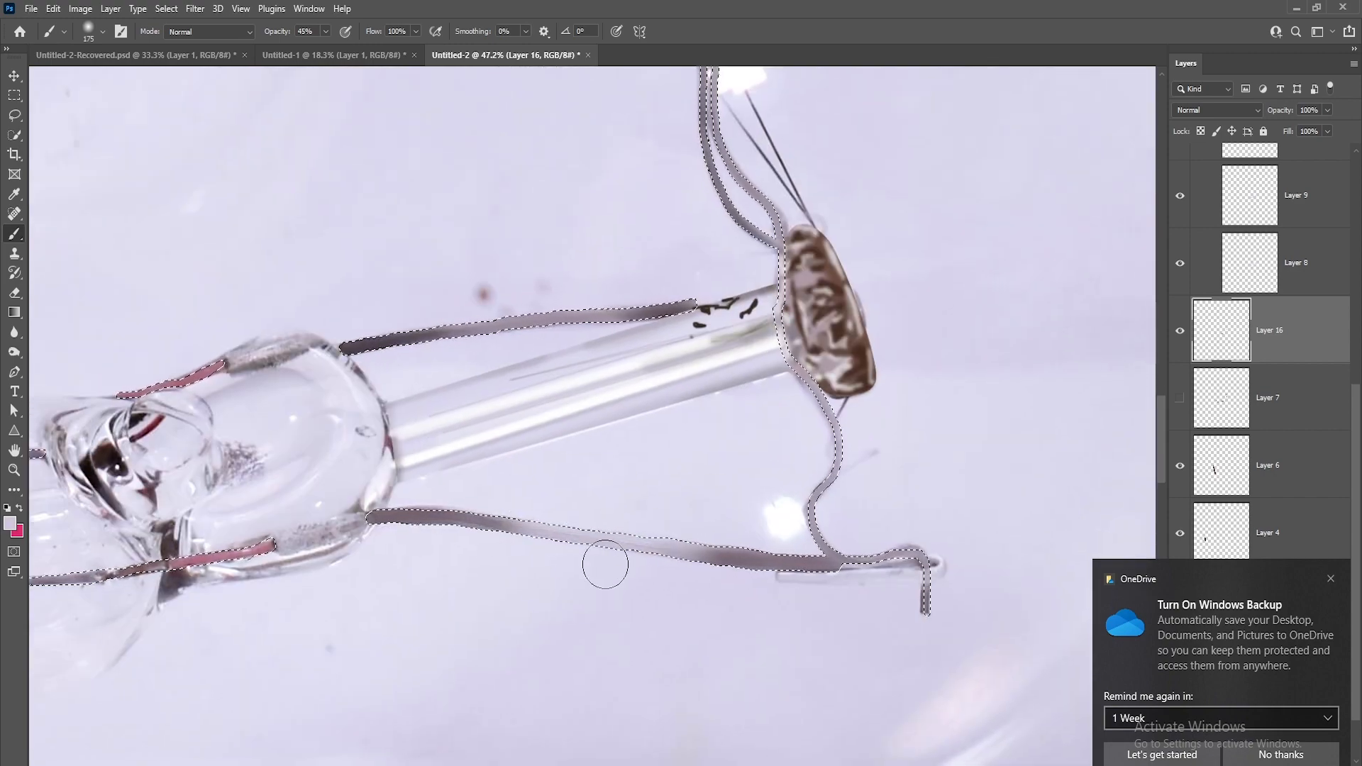
pyautogui.moveTo(605, 566); pyautogui.dragTo(926, 551)
# Paint the lead wires between the glass mount and the socket with sampled tones, and clear the selection.
pyautogui.scroll(1, 403, 562)
pyautogui.moveTo(614, 517)
pyautogui.mouseDown()
pyautogui.moveTo(454, 555)
pyautogui.moveTo(164, 572)
pyautogui.mouseUp()
pyautogui.keyDown('alt'); pyautogui.click(245, 443); pyautogui.keyUp('alt')
pyautogui.moveTo(301, 570); pyautogui.dragTo(134, 572)
pyautogui.keyDown('alt'); pyautogui.click(150, 469); pyautogui.keyUp('alt')
pyautogui.hotkey('ctrl', 'd')
pyautogui.scroll(-3, 181, 543)
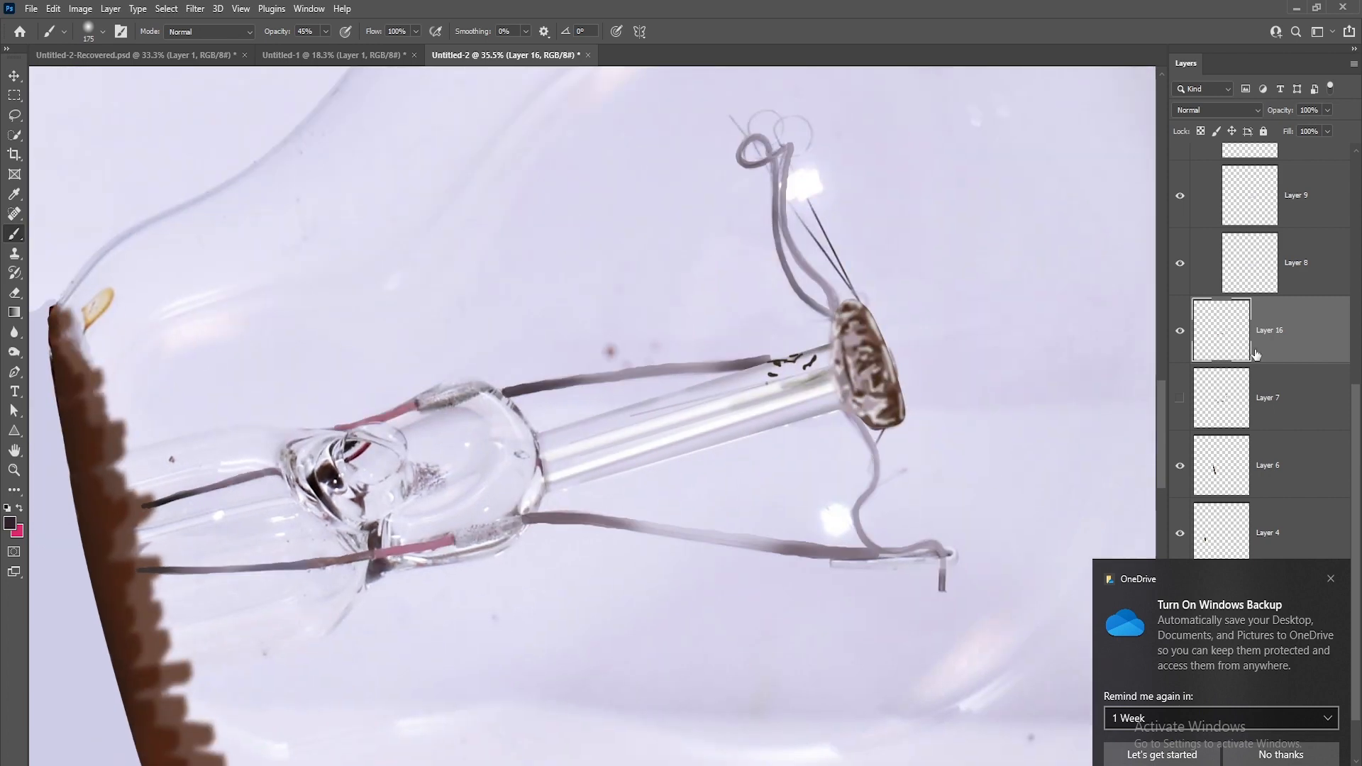
# Review the painted wires against the photo by switching the visibility of the old wire, glass fill and photo layers.
pyautogui.click(1180, 398)
pyautogui.scroll(-2, 554, 394)
pyautogui.press('v')
pyautogui.click(1198, 402)
pyautogui.click(1181, 398)
pyautogui.scroll(-2, 535, 376)
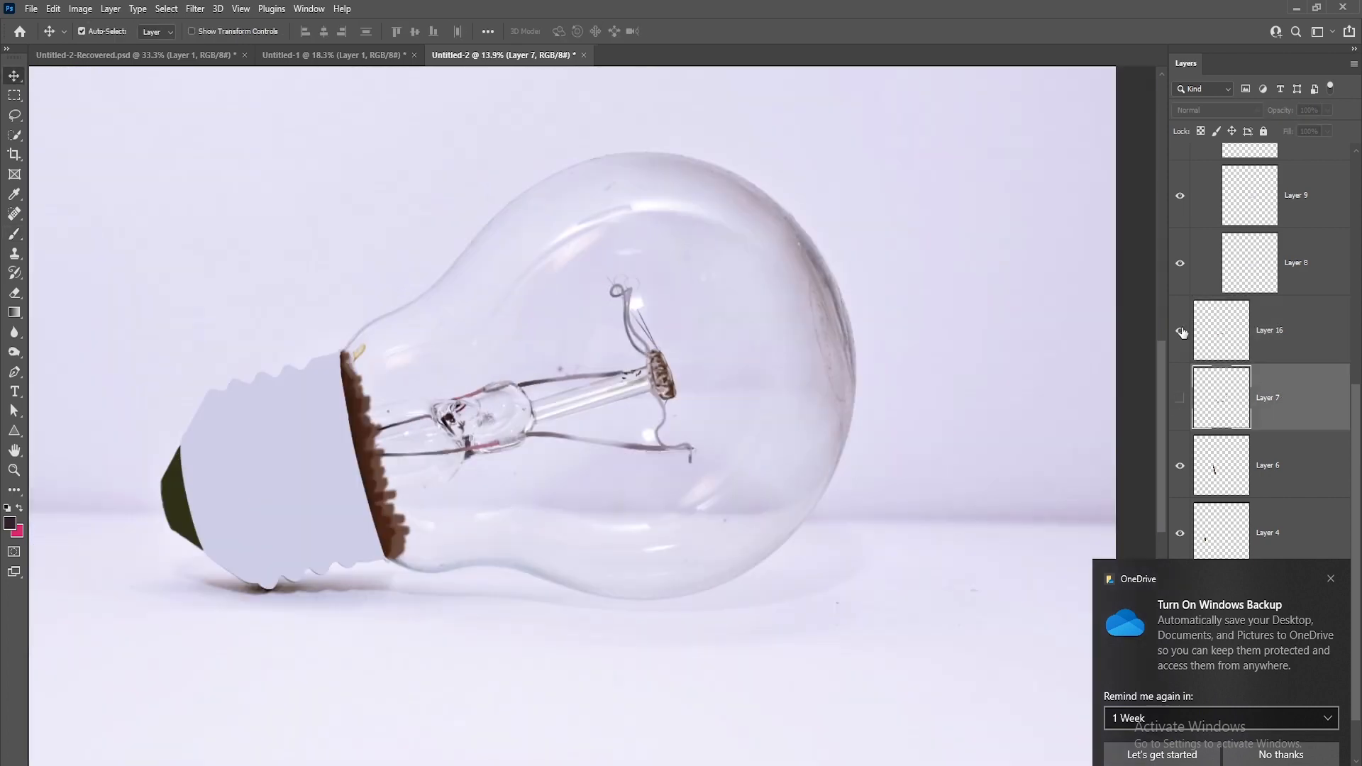
pyautogui.scroll(-2, 1292, 448)
pyautogui.click(1331, 579)
pyautogui.click(1180, 668)
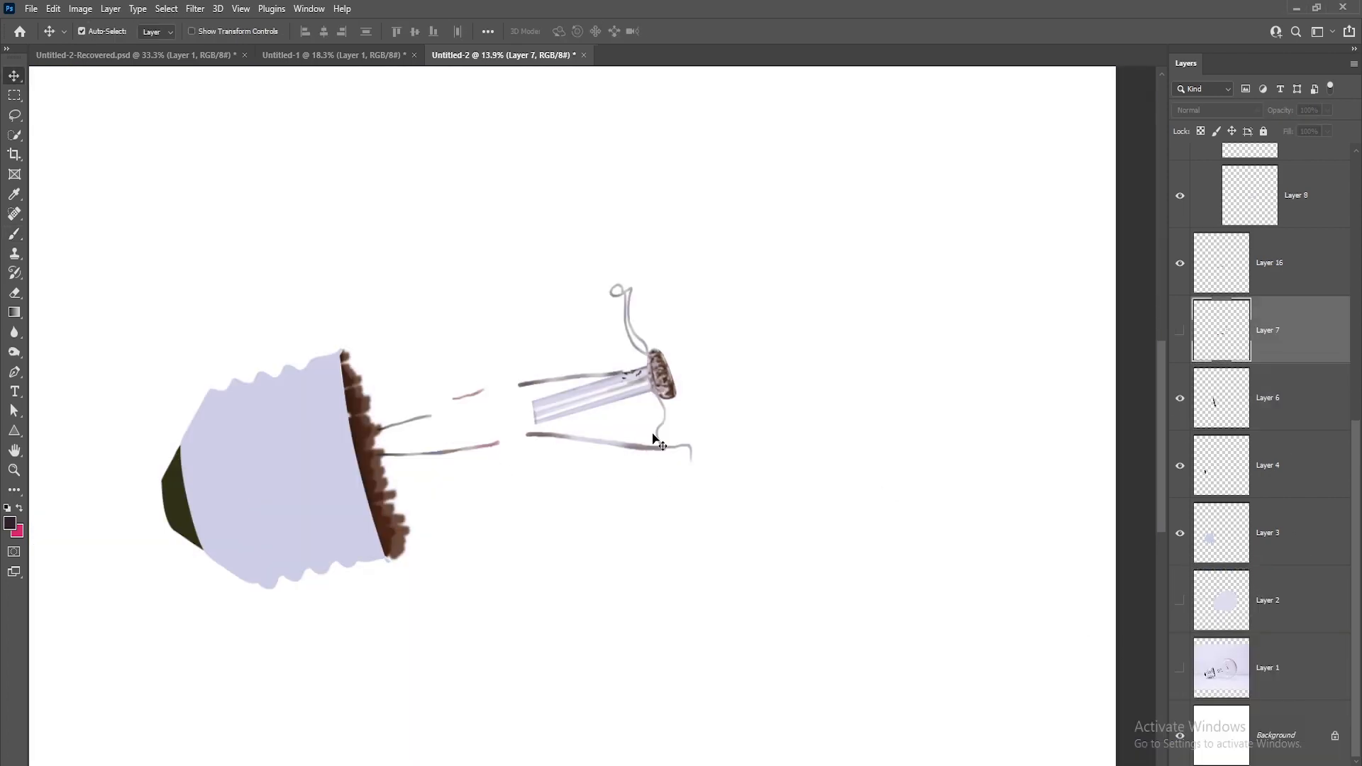
pyautogui.click(1180, 600)
pyautogui.click(1180, 601)
pyautogui.click(1180, 668)
pyautogui.scroll(5, 652, 511)
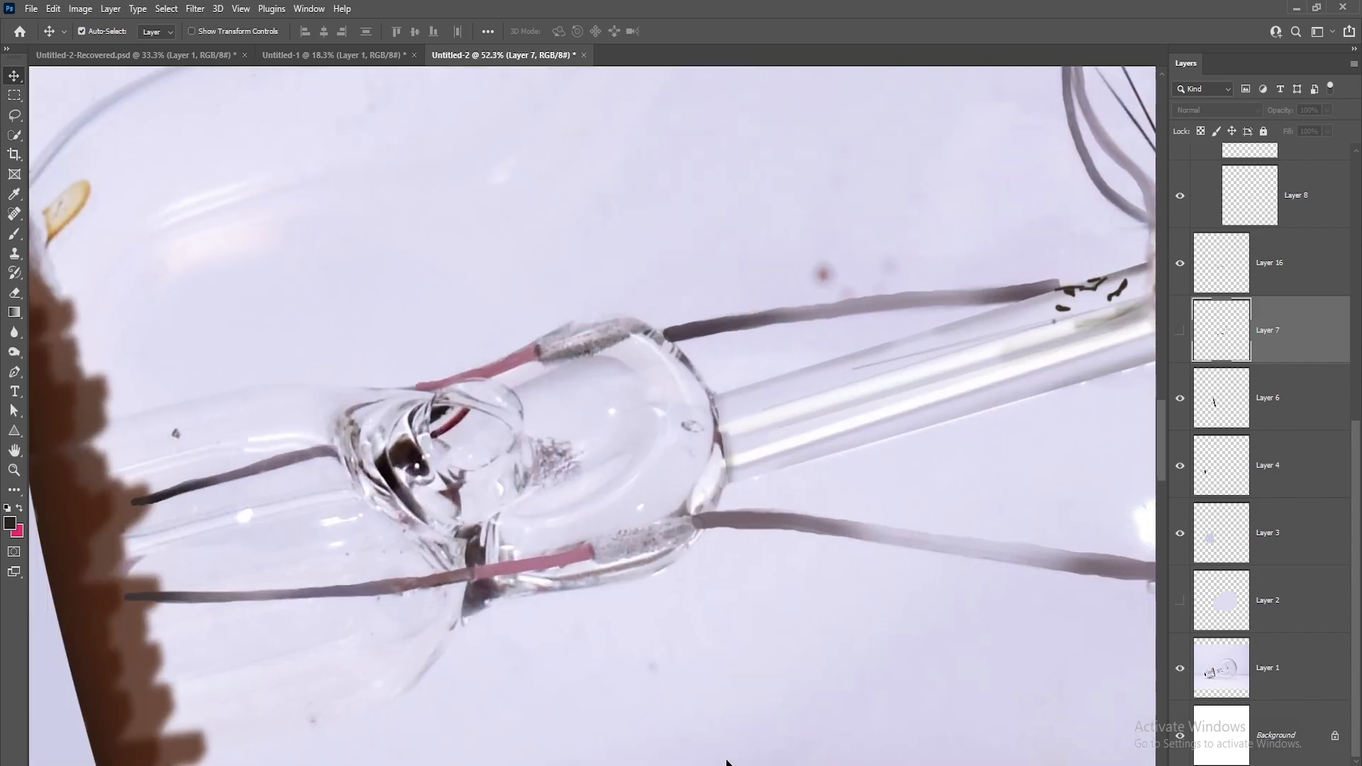
# Trace the outline of the inner glass mount with the Pen tool, around its rounded end to the socket rim.
pyautogui.press('b')
pyautogui.moveTo(571, 523); pyautogui.dragTo(624, 496)
pyautogui.press('p')
pyautogui.click(116, 409)
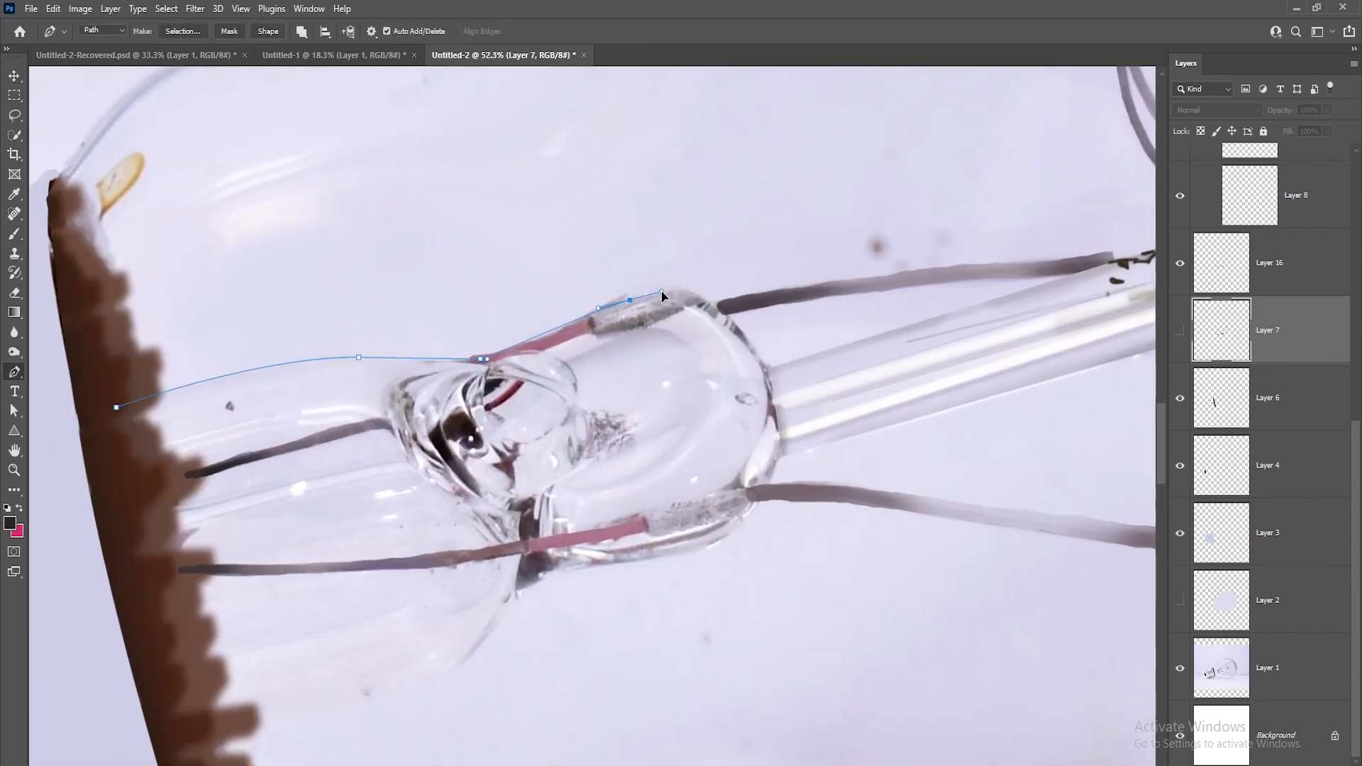
pyautogui.moveTo(504, 604); pyautogui.dragTo(499, 622)
pyautogui.moveTo(468, 625); pyautogui.dragTo(640, 506)
pyautogui.moveTo(408, 650); pyautogui.dragTo(378, 657)
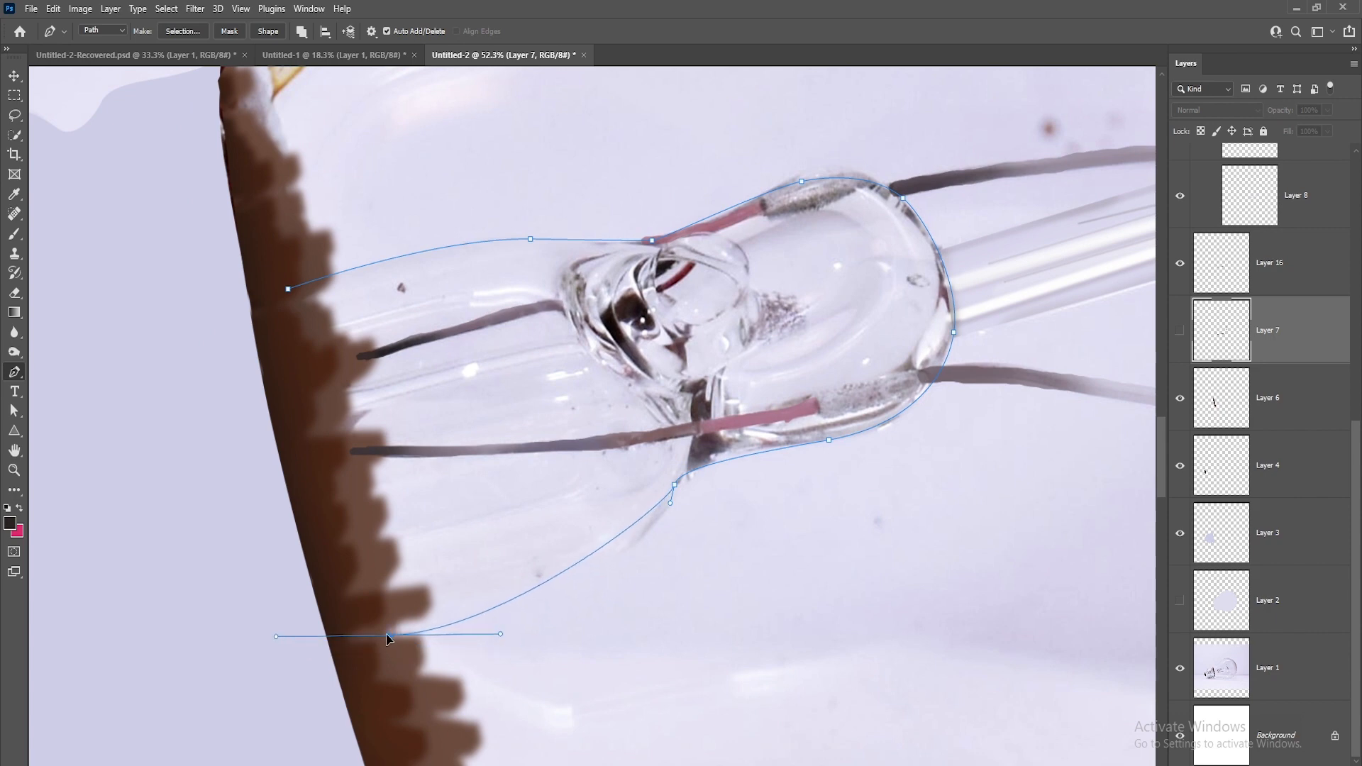
# Turn the mount outline into a selection, fill it with sampled pale lavender on a new layer, and hide that layer.
pyautogui.hotkey('ctrl', 'Return')
pyautogui.hotkey('ctrl', 'shift', 'alt', 'n')
pyautogui.press('b')
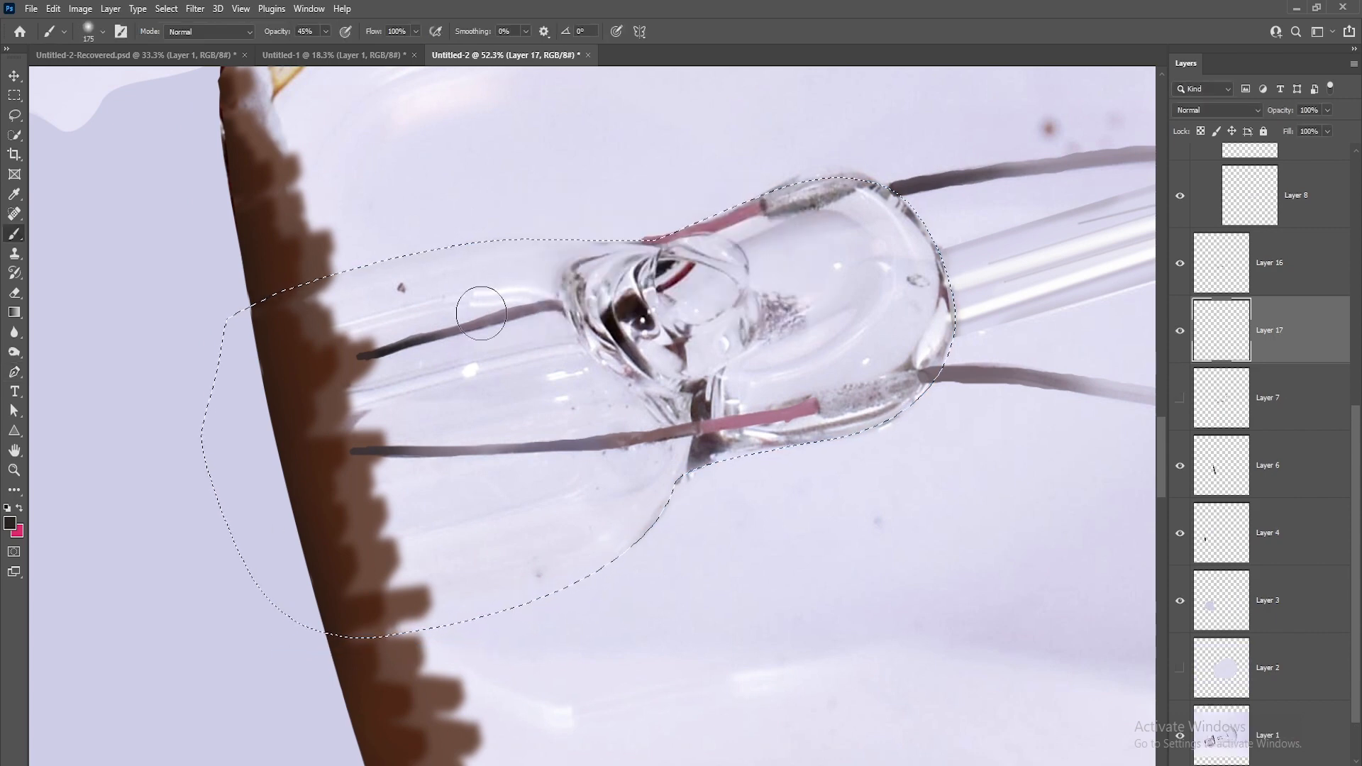
pyautogui.keyDown('alt'); pyautogui.click(485, 259); pyautogui.keyUp('alt')
pyautogui.hotkey('alt', 'BackSpace')
pyautogui.click(1180, 330)
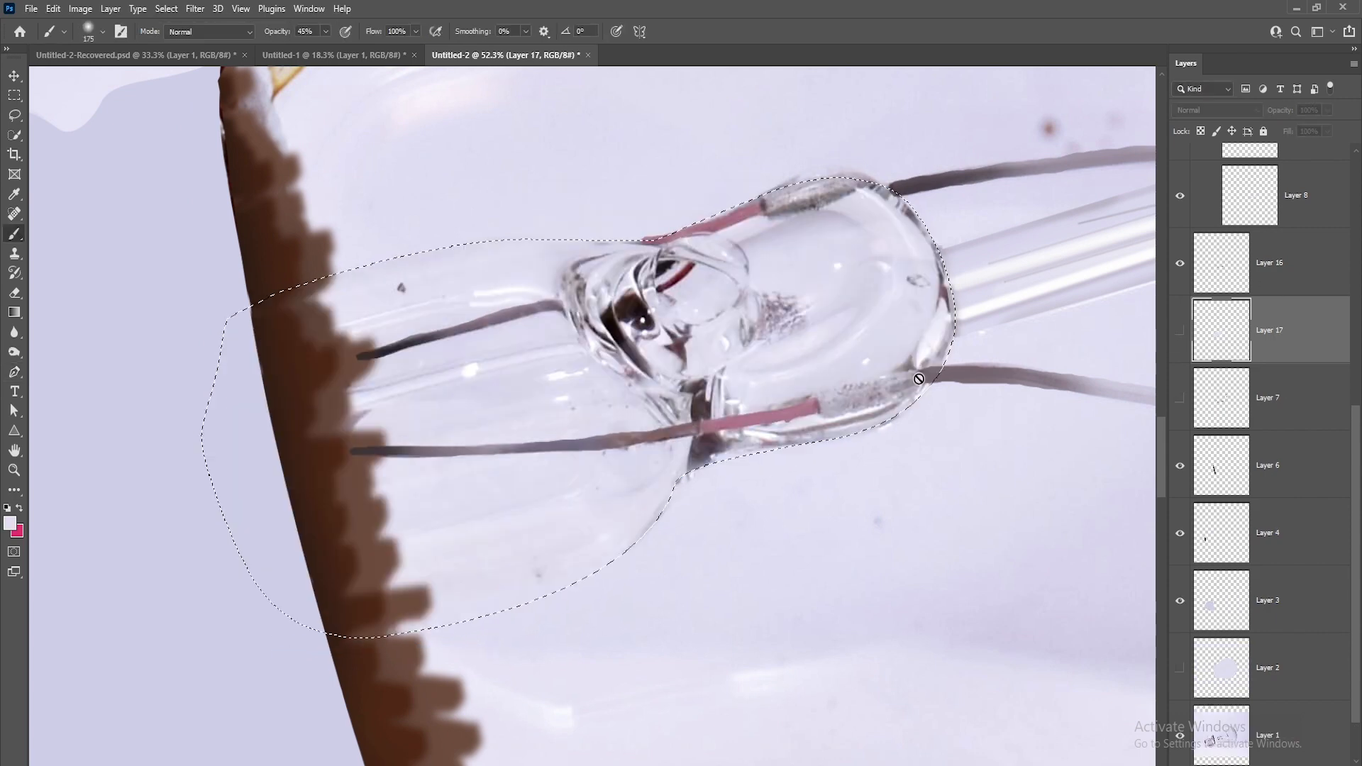
# Paint a curved mauve shadow inside the mount's rounded end on a new layer, using a 90 px brush at 45% opacity.
pyautogui.hotkey('ctrl', 'shift', 'alt', 'n')
pyautogui.press('[')
pyautogui.press('[')
pyautogui.press('[')
pyautogui.press('[')
pyautogui.moveTo(850, 319); pyautogui.dragTo(758, 379)
pyautogui.moveTo(877, 292); pyautogui.dragTo(815, 359)
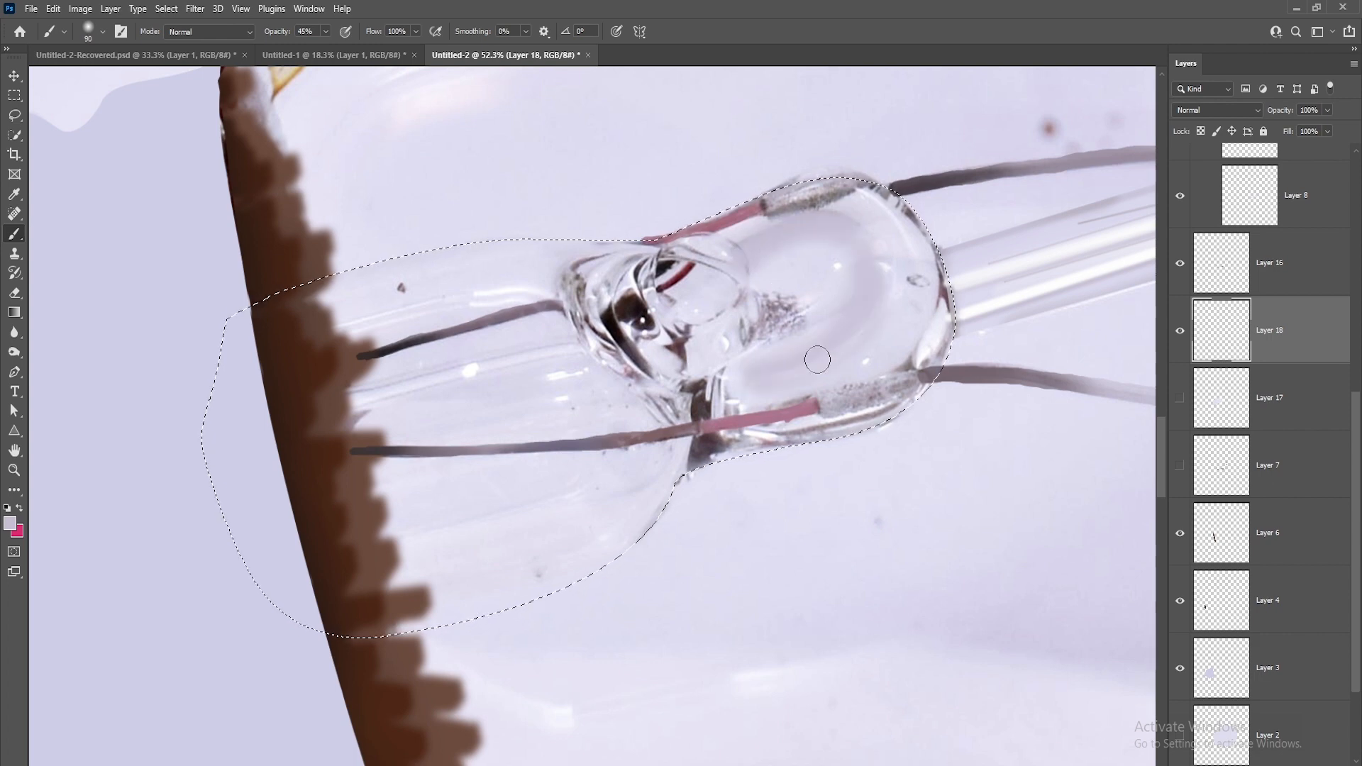
pyautogui.scroll(3, 733, 252)
pyautogui.moveTo(733, 251); pyautogui.dragTo(535, 350)
# Compare the glass mount with and without the mauve shading by switching that layer's visibility.
pyautogui.click(1180, 330)
pyautogui.press('e')
pyautogui.rightClick(618, 372)
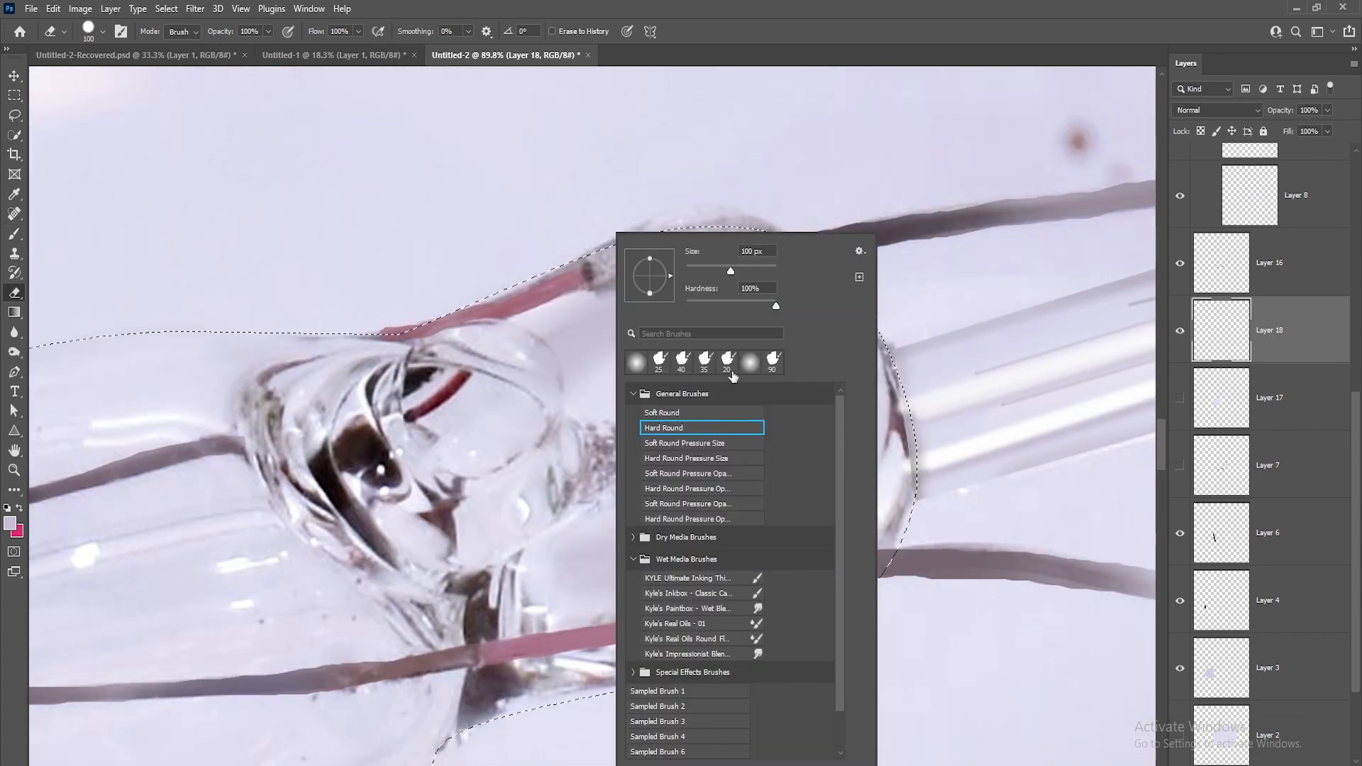
pyautogui.click(481, 316)
pyautogui.press('z')
pyautogui.press('e')
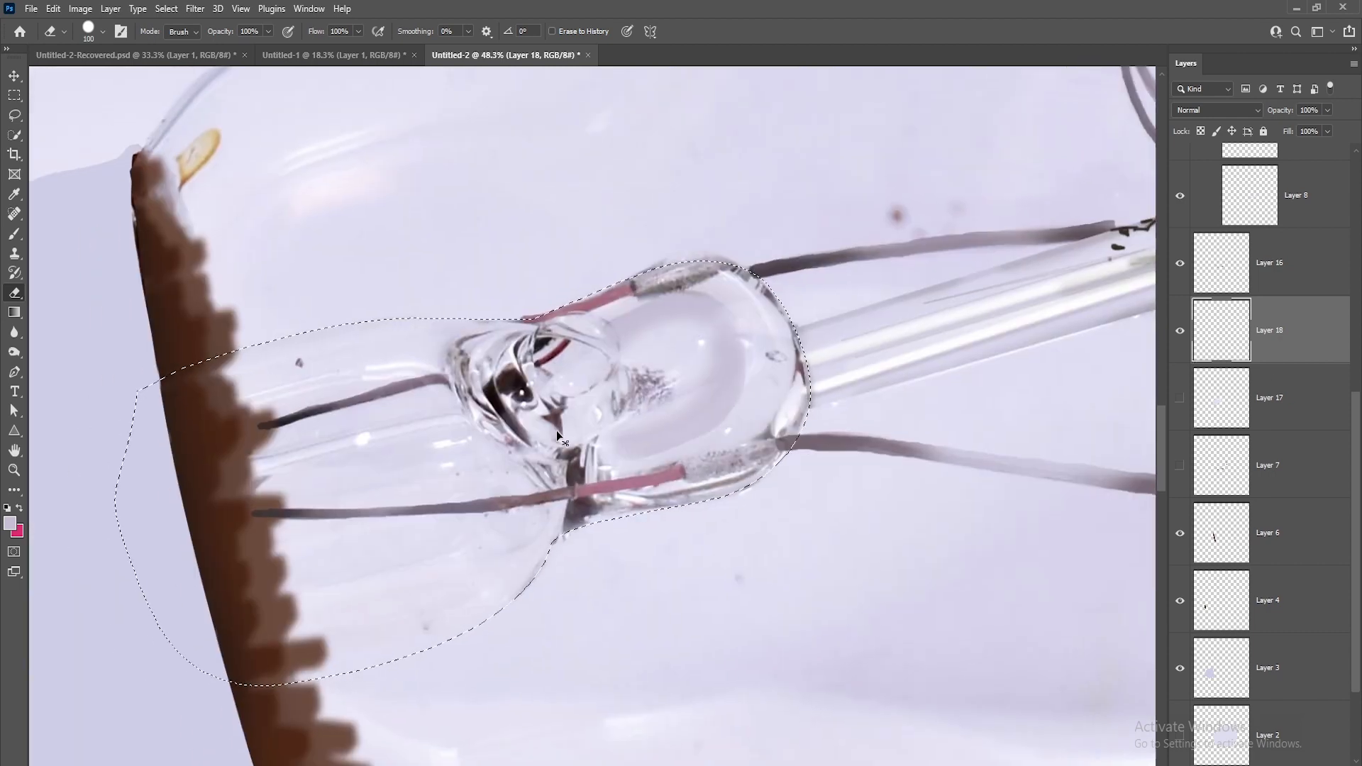
pyautogui.press('v')
pyautogui.click(1179, 332)
pyautogui.click(1180, 332)
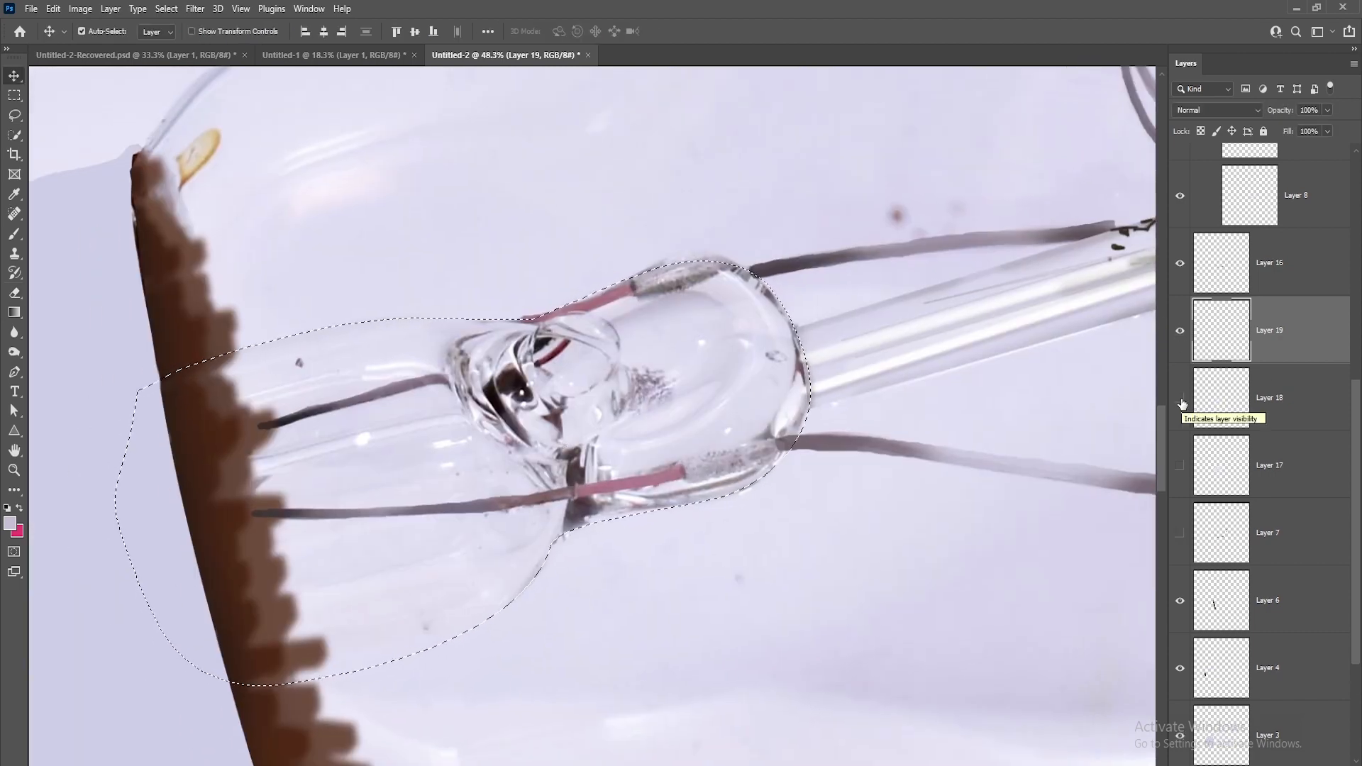
pyautogui.click(1181, 400)
# Paint pale sampled tones over the mount's speckled patches and near the socket on Layer 18, enlarging the brush to 150 px.
pyautogui.click(1270, 397)
pyautogui.press('b')
pyautogui.moveTo(689, 278); pyautogui.dragTo(574, 306)
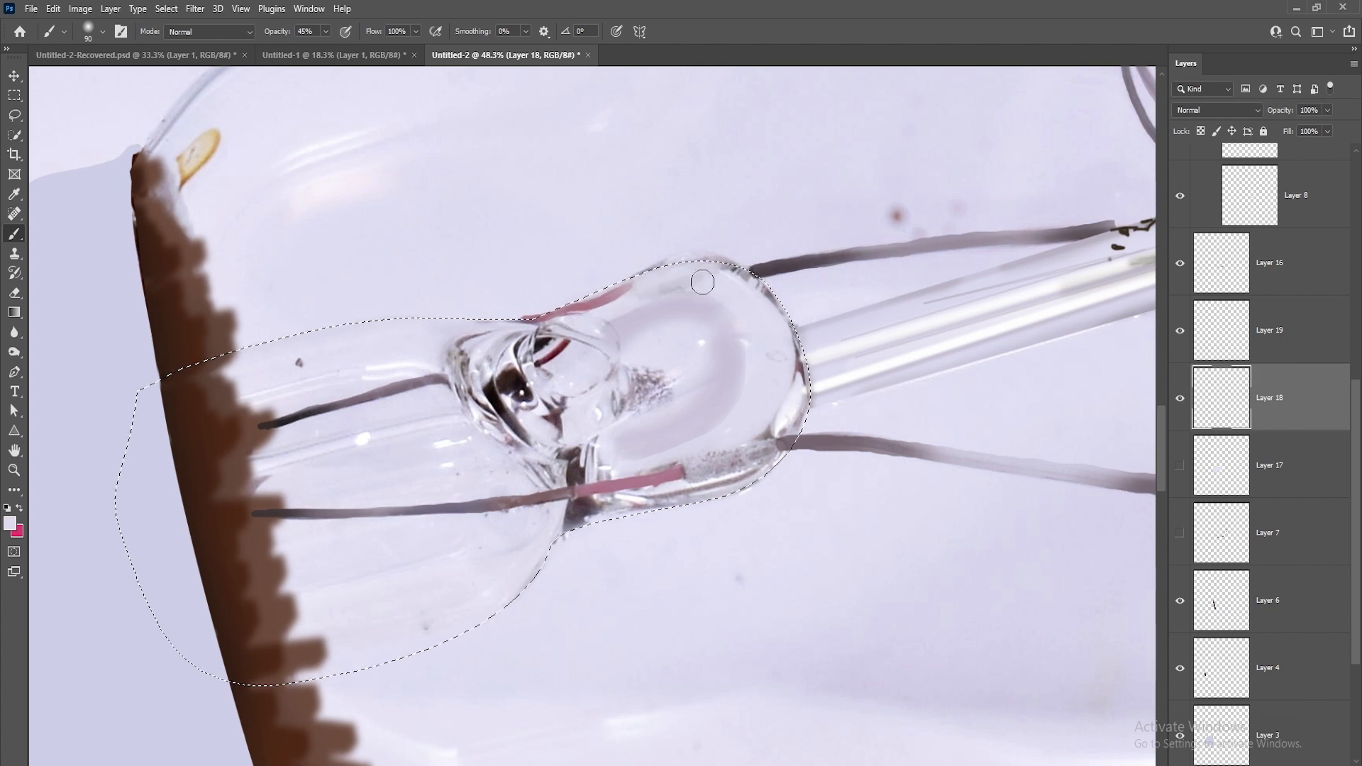
pyautogui.moveTo(741, 454); pyautogui.dragTo(667, 472)
pyautogui.moveTo(270, 495)
pyautogui.mouseDown()
pyautogui.moveTo(319, 537)
pyautogui.moveTo(246, 537)
pyautogui.mouseUp()
pyautogui.press(']')
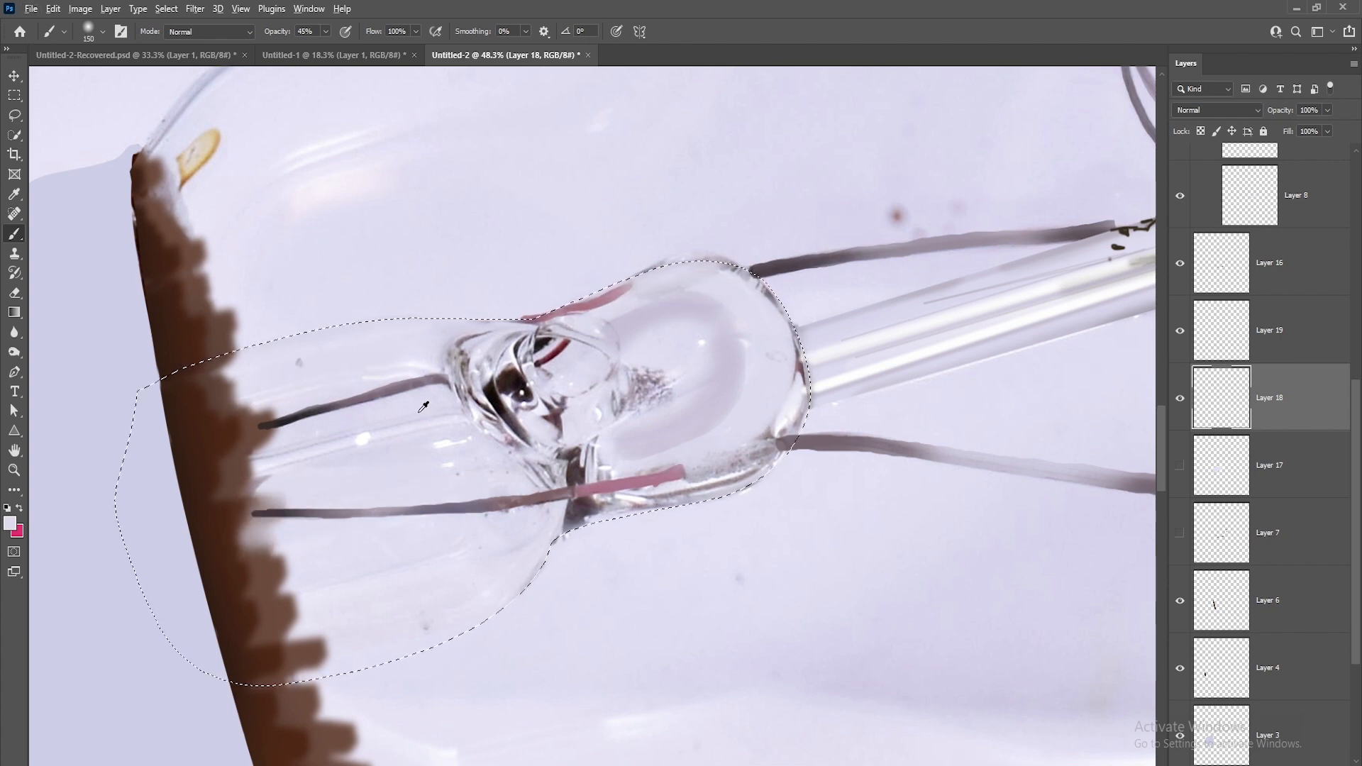
pyautogui.moveTo(278, 410)
pyautogui.mouseDown()
pyautogui.moveTo(243, 440)
pyautogui.moveTo(280, 418)
pyautogui.mouseUp()
# Paint thin white highlight streaks above the upper lead wire on a new layer, using a 15 px brush at 50% opacity.
pyautogui.scroll(5, 388, 369)
pyautogui.keyDown('alt'); pyautogui.click(529, 540); pyautogui.keyUp('alt')
pyautogui.hotkey('ctrl', 'shift', 'n')
pyautogui.press('Return')
pyautogui.press('[')
pyautogui.press('[')
pyautogui.press('[')
pyautogui.press('[')
pyautogui.press('[')
pyautogui.press('[')
pyautogui.press('[')
pyautogui.press('[')
pyautogui.press('[')
pyautogui.press('[')
pyautogui.press('[')
pyautogui.press('0')
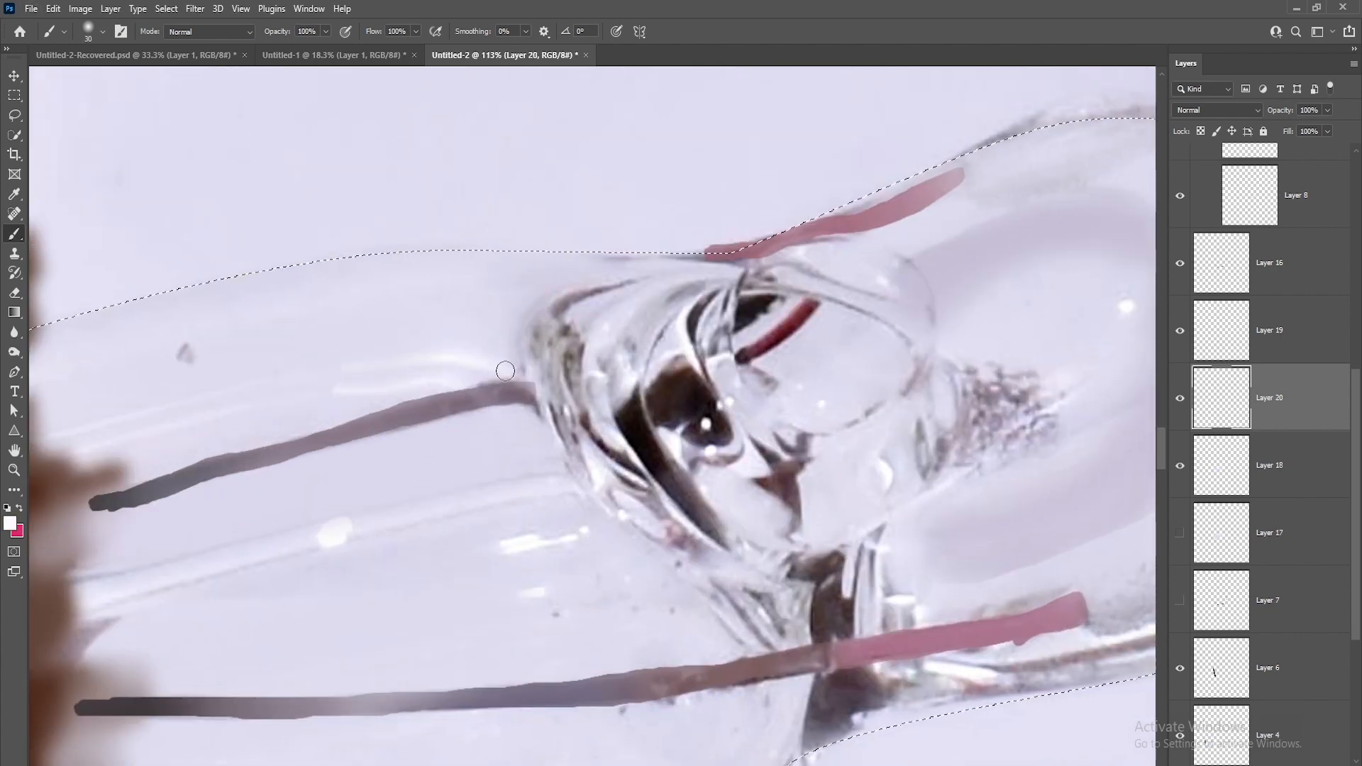
pyautogui.moveTo(514, 377); pyautogui.dragTo(321, 375)
pyautogui.hotkey('ctrl', 'z')
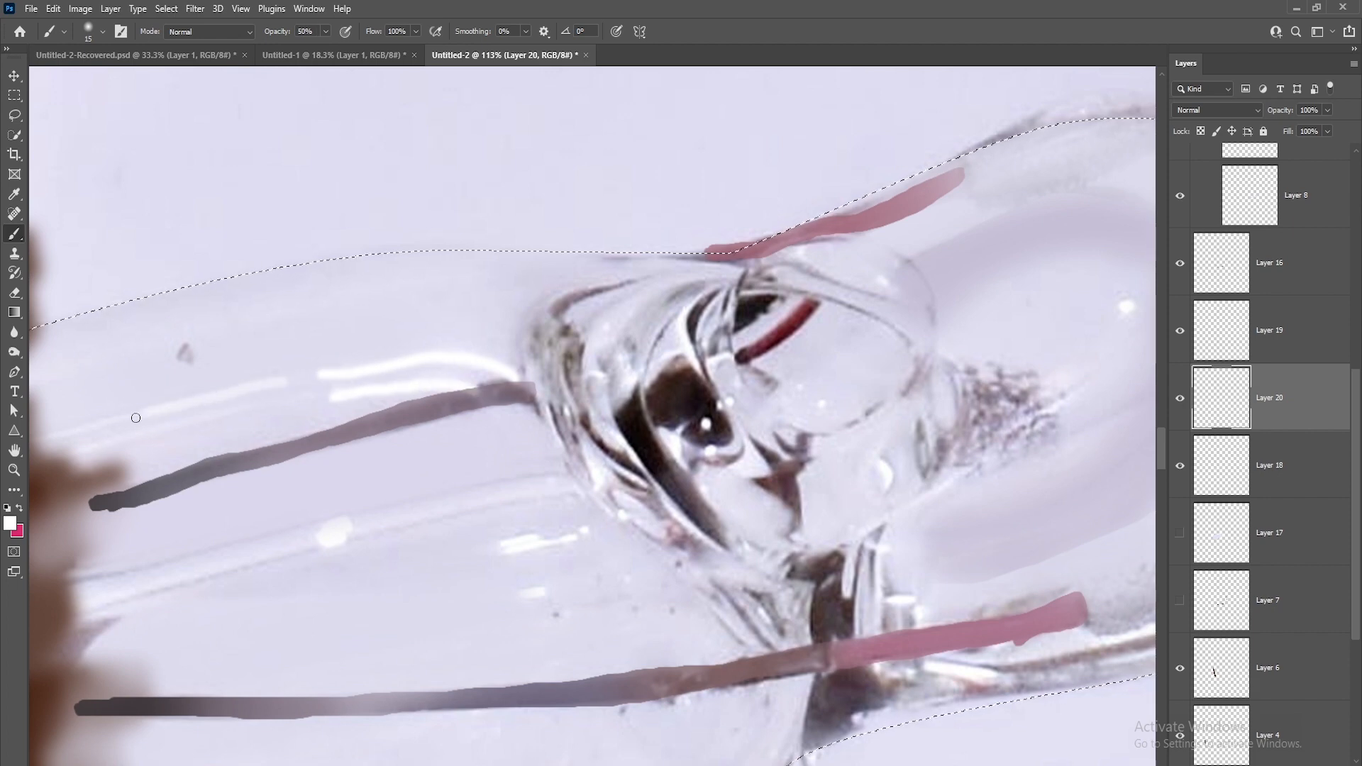
pyautogui.moveTo(135, 418); pyautogui.dragTo(32, 437)
pyautogui.moveTo(279, 401); pyautogui.dragTo(32, 477)
# Paint the white glint spots and the long white highlight between the two lead wires.
pyautogui.scroll(-4, 367, 376)
pyautogui.moveTo(469, 522); pyautogui.dragTo(496, 520)
pyautogui.moveTo(342, 485); pyautogui.dragTo(417, 439)
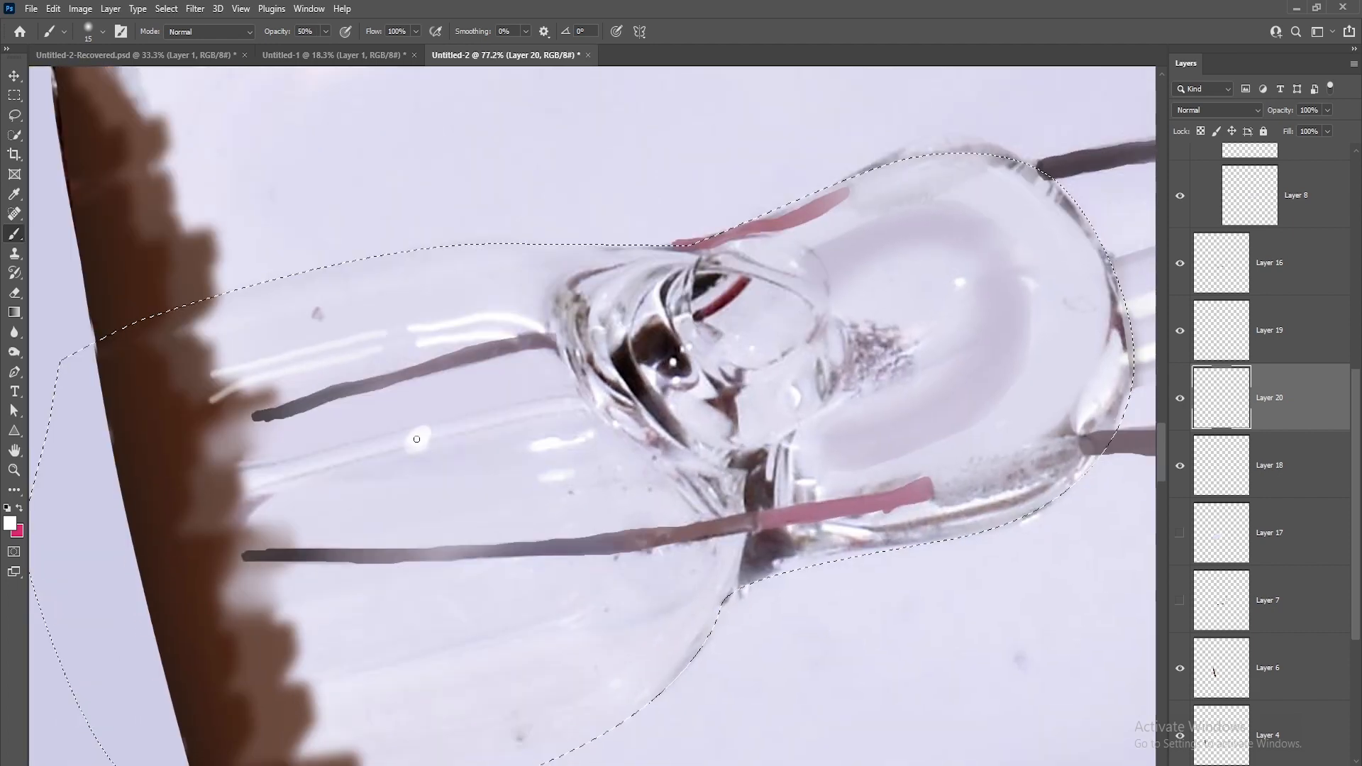
pyautogui.moveTo(247, 481); pyautogui.dragTo(592, 404)
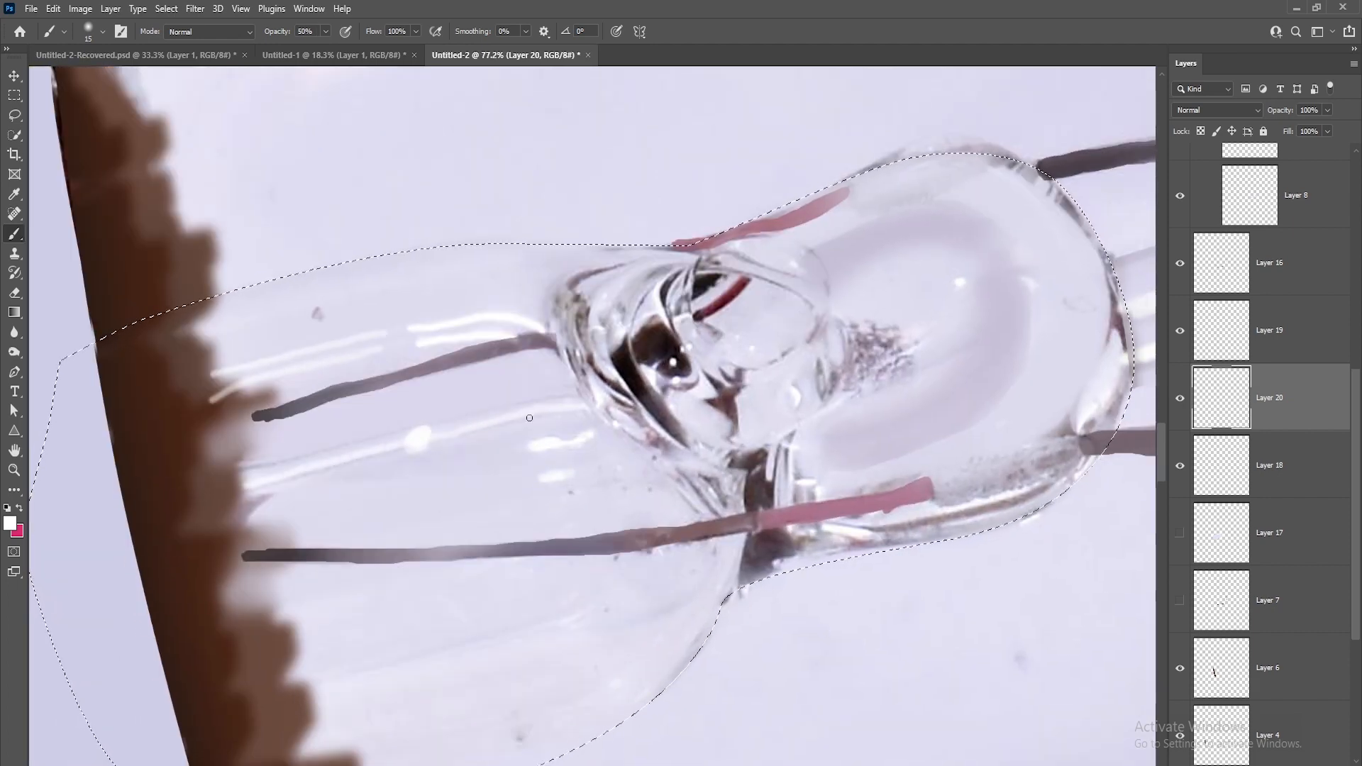
# Paint broad soft highlights along the mount's upper and lower glass with a 100 px brush at 30% opacity.
pyautogui.scroll(-5, 634, 578)
pyautogui.press(']')
pyautogui.press(']')
pyautogui.press(']')
pyautogui.press(']')
pyautogui.press(']')
pyautogui.press(']')
pyautogui.press(']')
pyautogui.press(']')
pyautogui.press(']')
pyautogui.press(']')
pyautogui.press(']')
pyautogui.press(']')
pyautogui.press('3')
pyautogui.moveTo(654, 603); pyautogui.dragTo(411, 657)
pyautogui.moveTo(568, 401); pyautogui.dragTo(341, 442)
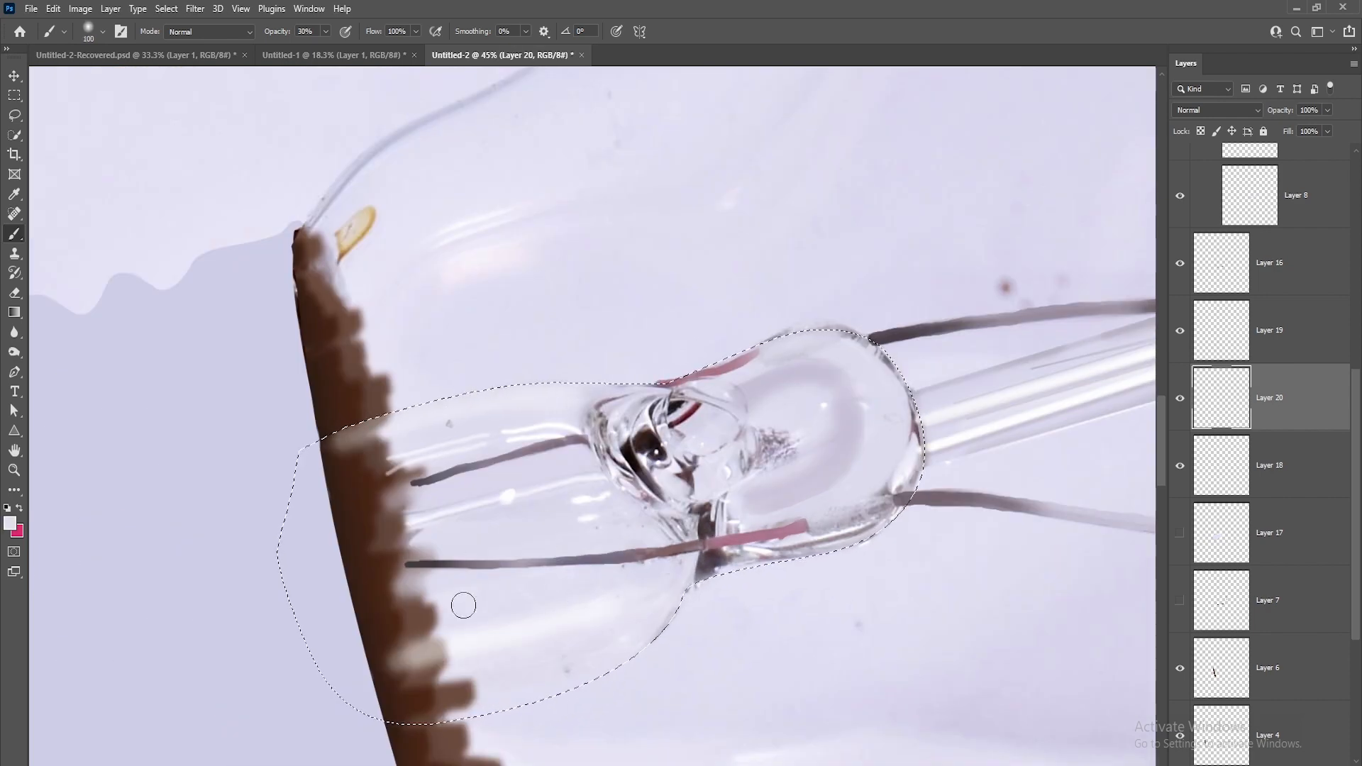
# Shade the glass below the lower lead wire and along the mount's lower edge with sampled lavender tones.
pyautogui.moveTo(458, 605); pyautogui.dragTo(376, 610)
pyautogui.keyDown('alt'); pyautogui.click(671, 616); pyautogui.keyUp('alt')
pyautogui.moveTo(671, 625); pyautogui.dragTo(626, 639)
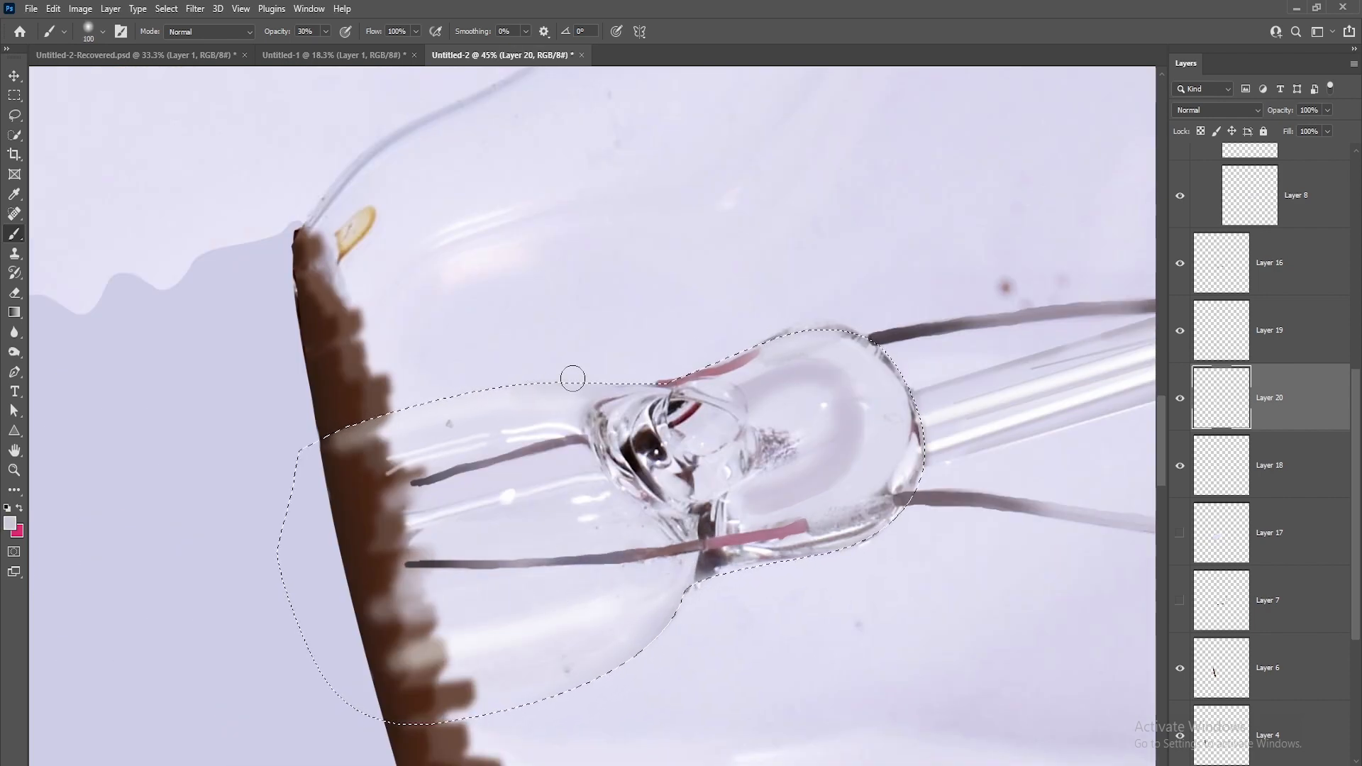
# Paint the dark reflections in the twisted glass with sampled dark brown, using a small hard round brush at 100% opacity.
pyautogui.scroll(6, 518, 386)
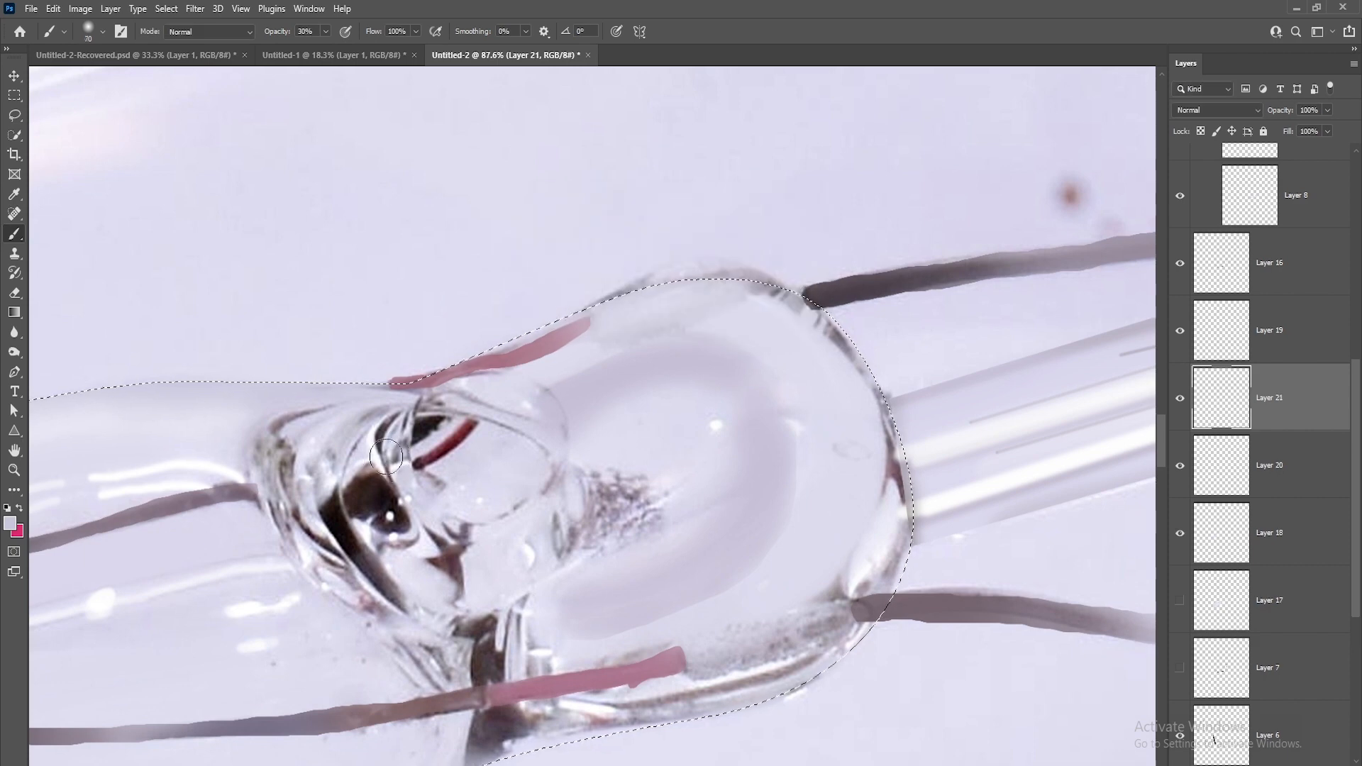
pyautogui.scroll(4, 365, 602)
pyautogui.rightClick(14, 234)
pyautogui.click(82, 235)
pyautogui.rightClick(286, 440)
pyautogui.doubleClick(333, 319)
pyautogui.keyDown('alt'); pyautogui.click(340, 483); pyautogui.keyUp('alt')
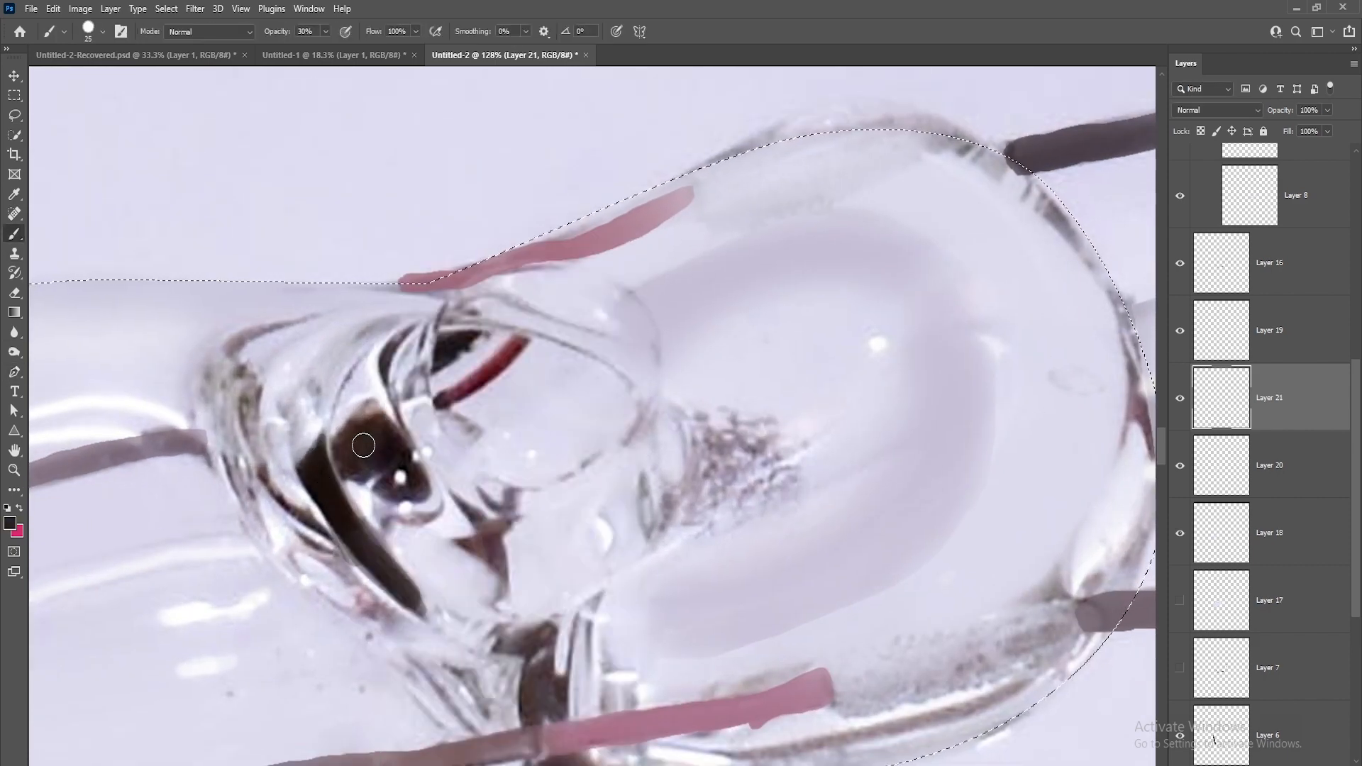
pyautogui.press('0')
pyautogui.moveTo(363, 445); pyautogui.dragTo(393, 443)
pyautogui.press('[')
pyautogui.moveTo(470, 348); pyautogui.dragTo(440, 351)
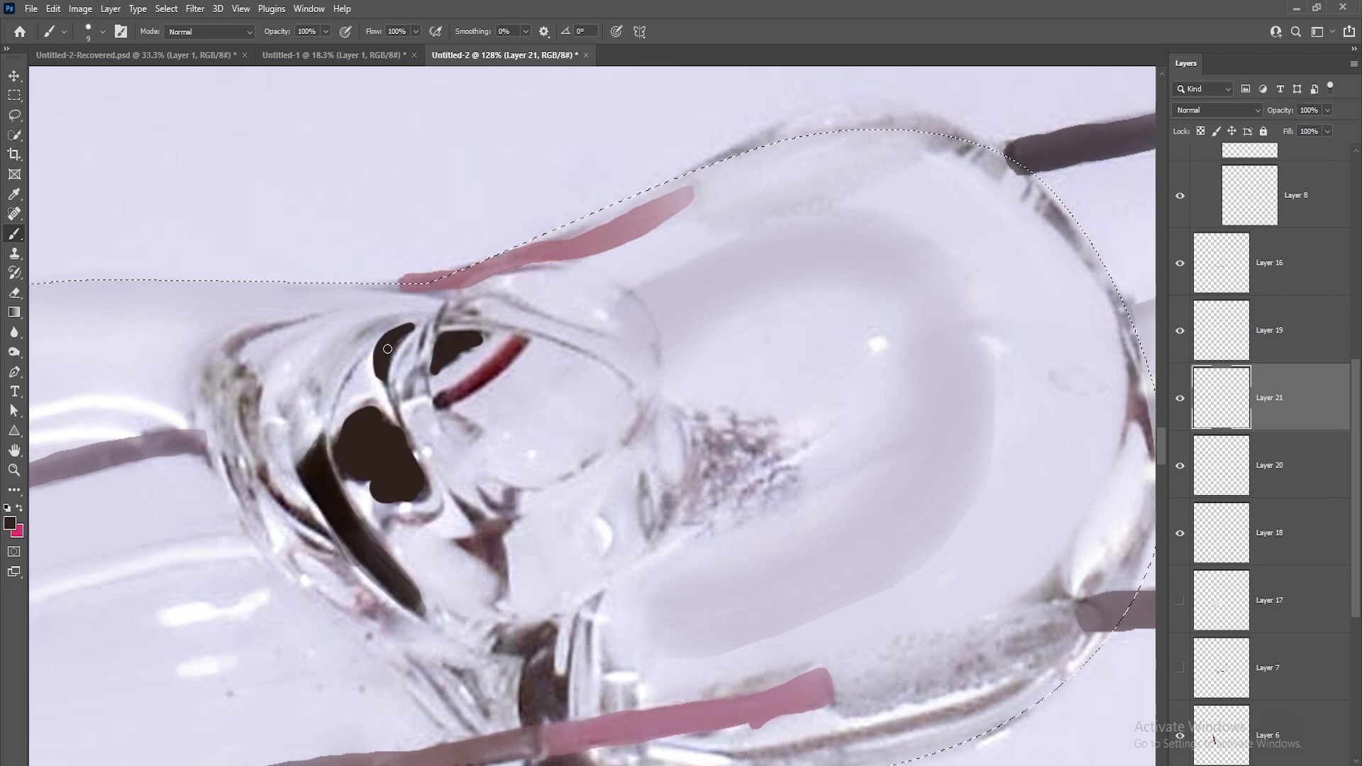
pyautogui.moveTo(299, 532); pyautogui.dragTo(331, 550)
# Paint the branching dark reflection and the dark column behind the lower lead wire in solid dark brown.
pyautogui.moveTo(451, 501)
pyautogui.mouseDown()
pyautogui.moveTo(469, 546)
pyautogui.moveTo(505, 566)
pyautogui.mouseUp()
pyautogui.press(']')
pyautogui.moveTo(541, 627); pyautogui.dragTo(526, 546)
pyautogui.press('[')
pyautogui.press('[')
pyautogui.moveTo(528, 544); pyautogui.dragTo(483, 547)
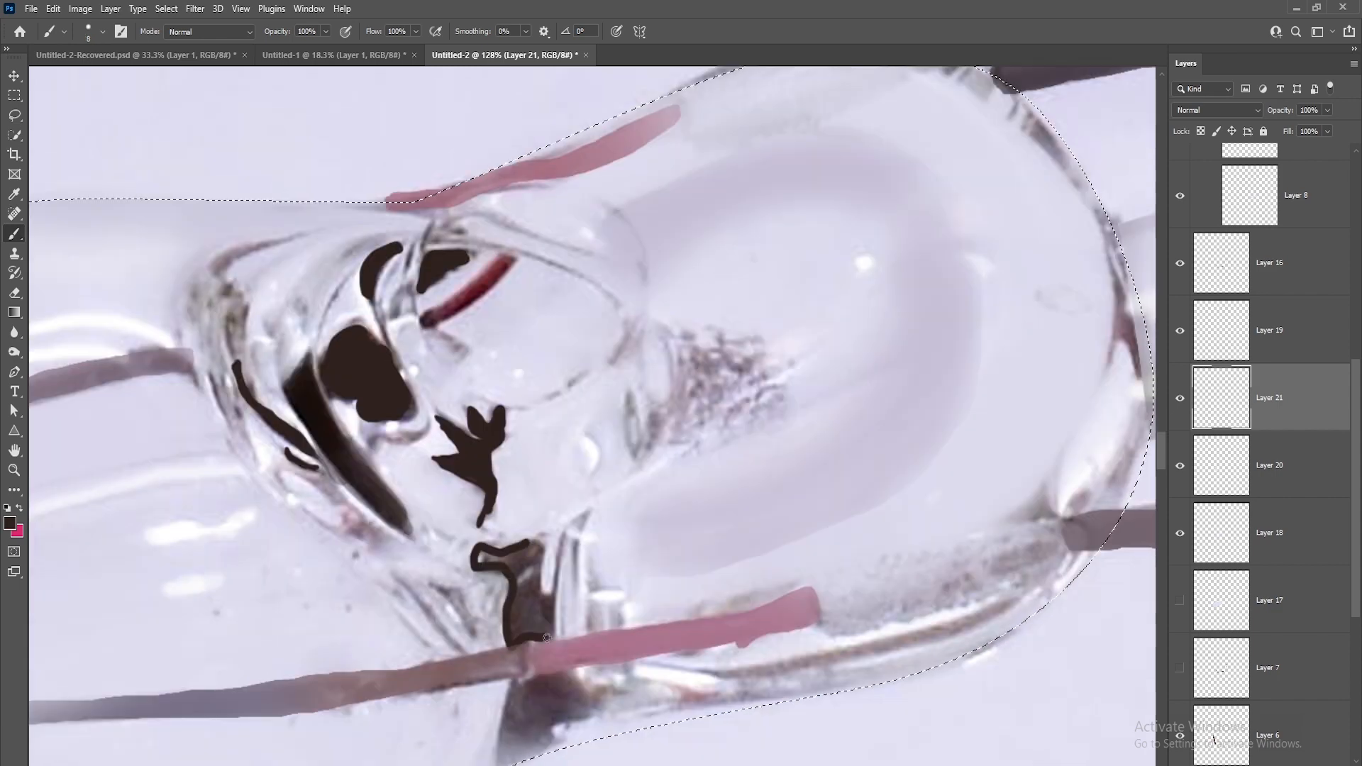
pyautogui.scroll(2, 524, 567)
pyautogui.moveTo(547, 637)
pyautogui.mouseDown()
pyautogui.moveTo(465, 552)
pyautogui.moveTo(530, 637)
pyautogui.moveTo(530, 659)
pyautogui.moveTo(560, 669)
pyautogui.moveTo(504, 631)
pyautogui.moveTo(548, 643)
pyautogui.mouseUp()
pyautogui.press(']')
pyautogui.press(']')
pyautogui.press(']')
pyautogui.scroll(-2, 559, 668)
# Load the dark reflections as a selection, add a new layer, and set up a soft brush in sampled pale lavender at 38% opacity.
pyautogui.keyDown('ctrl'); pyautogui.click(1222, 413); pyautogui.keyUp('ctrl')
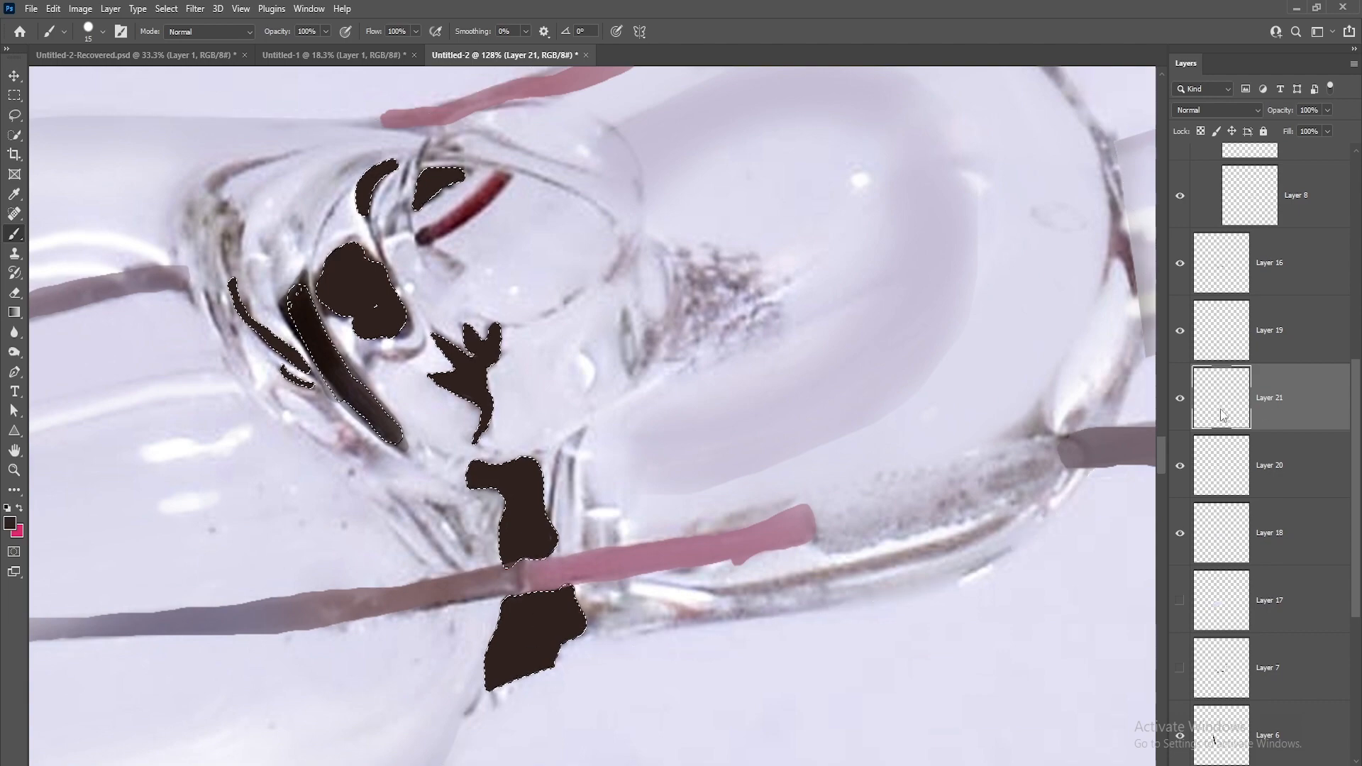
pyautogui.hotkey('ctrl', 'shift', 'n')
pyautogui.press('Return')
pyautogui.keyDown('alt'); pyautogui.click(681, 432); pyautogui.keyUp('alt')
pyautogui.rightClick(631, 369)
pyautogui.click(675, 363)
pyautogui.click(623, 306)
pyautogui.click(326, 31)
pyautogui.moveTo(328, 49); pyautogui.dragTo(284, 49)
# Paint soft pale gradients over the selected dark reflections and the column behind the lower lead wire with a brush up to 100 px.
pyautogui.press(']')
pyautogui.press(']')
pyautogui.press(']')
pyautogui.press(']')
pyautogui.press(']')
pyautogui.press(']')
pyautogui.press(']')
pyautogui.press(']')
pyautogui.press(']')
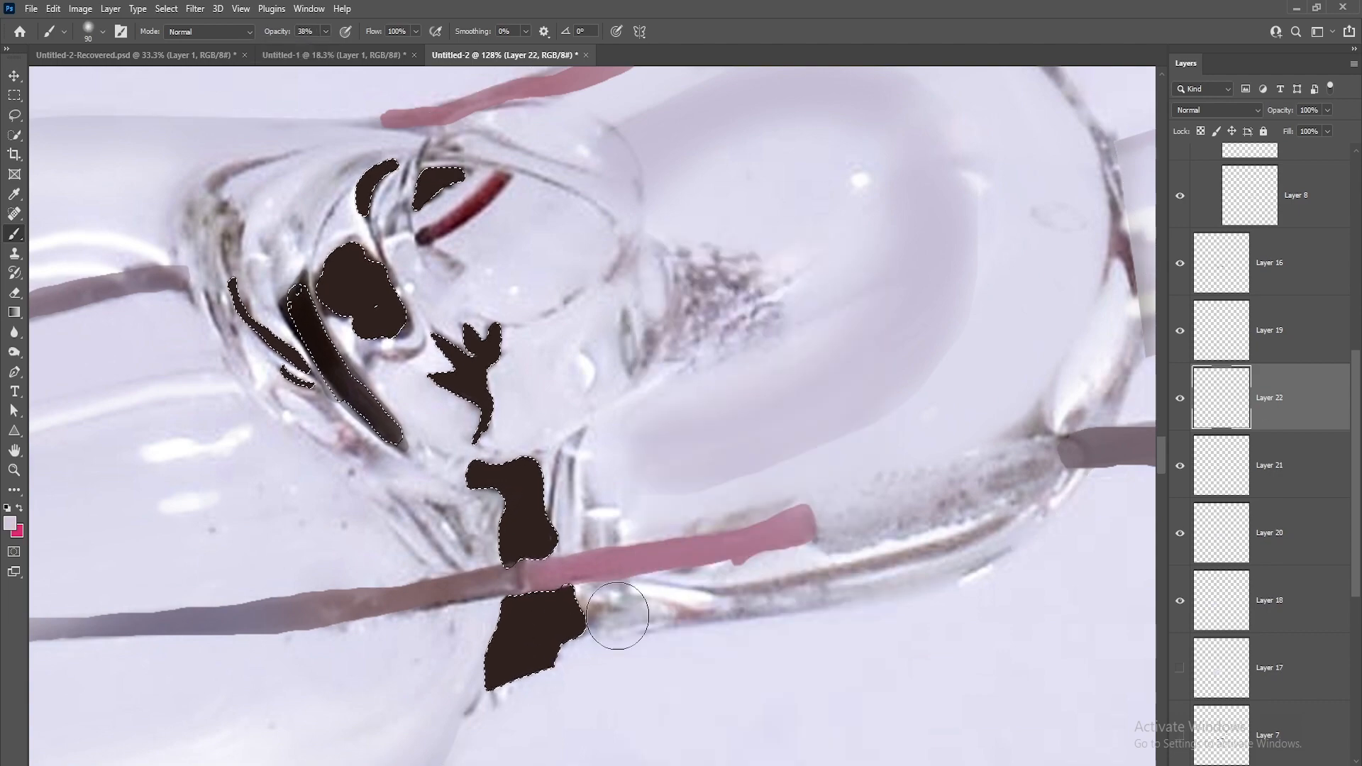
pyautogui.moveTo(619, 616); pyautogui.dragTo(611, 642)
pyautogui.click(515, 440)
pyautogui.click(512, 376)
pyautogui.press('[')
pyautogui.press('[')
pyautogui.press('[')
pyautogui.press('[')
pyautogui.press('[')
pyautogui.moveTo(355, 238)
pyautogui.mouseDown()
pyautogui.moveTo(232, 258)
pyautogui.moveTo(394, 426)
pyautogui.mouseUp()
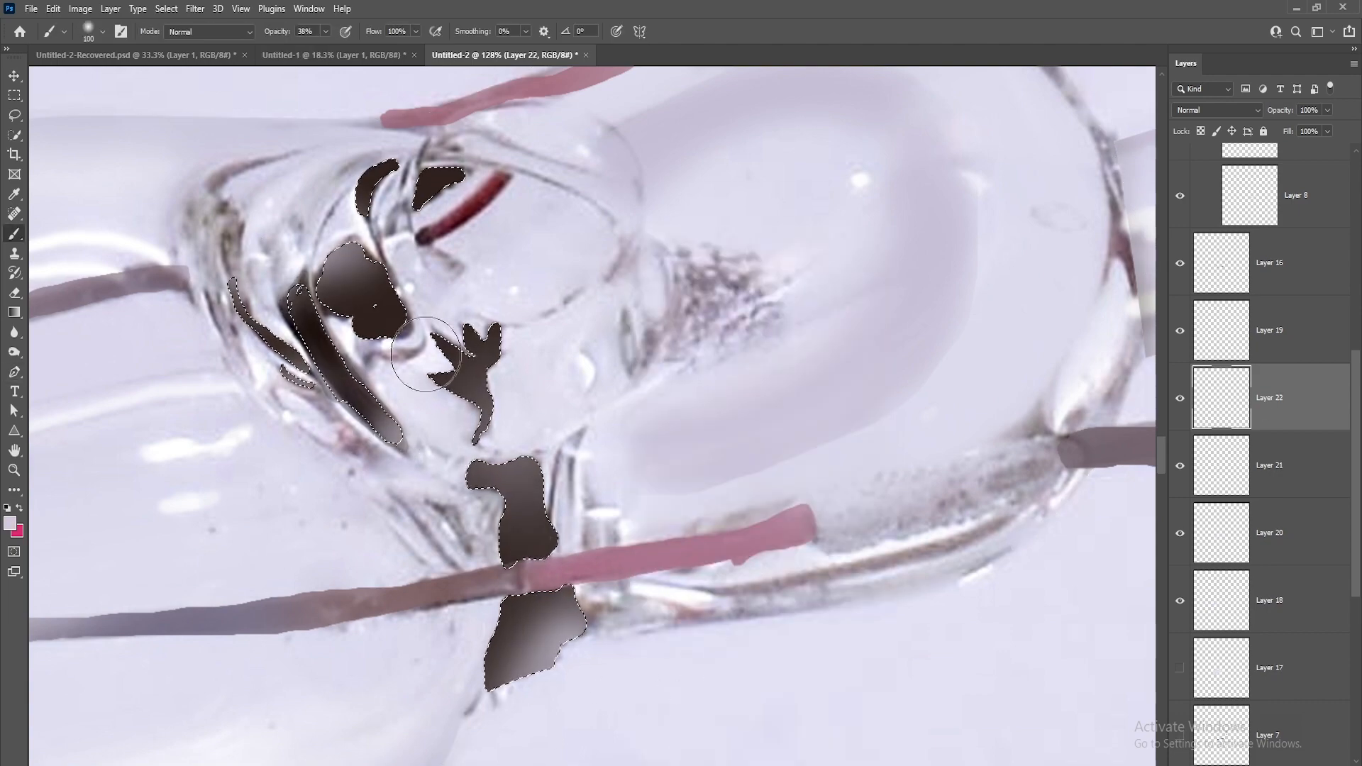
pyautogui.moveTo(373, 186); pyautogui.dragTo(455, 159)
pyautogui.moveTo(490, 269); pyautogui.dragTo(488, 355)
# Select Layer 21 and save the document as Bulb.tif.
pyautogui.click(1255, 466)
pyautogui.hotkey('ctrl', 's')
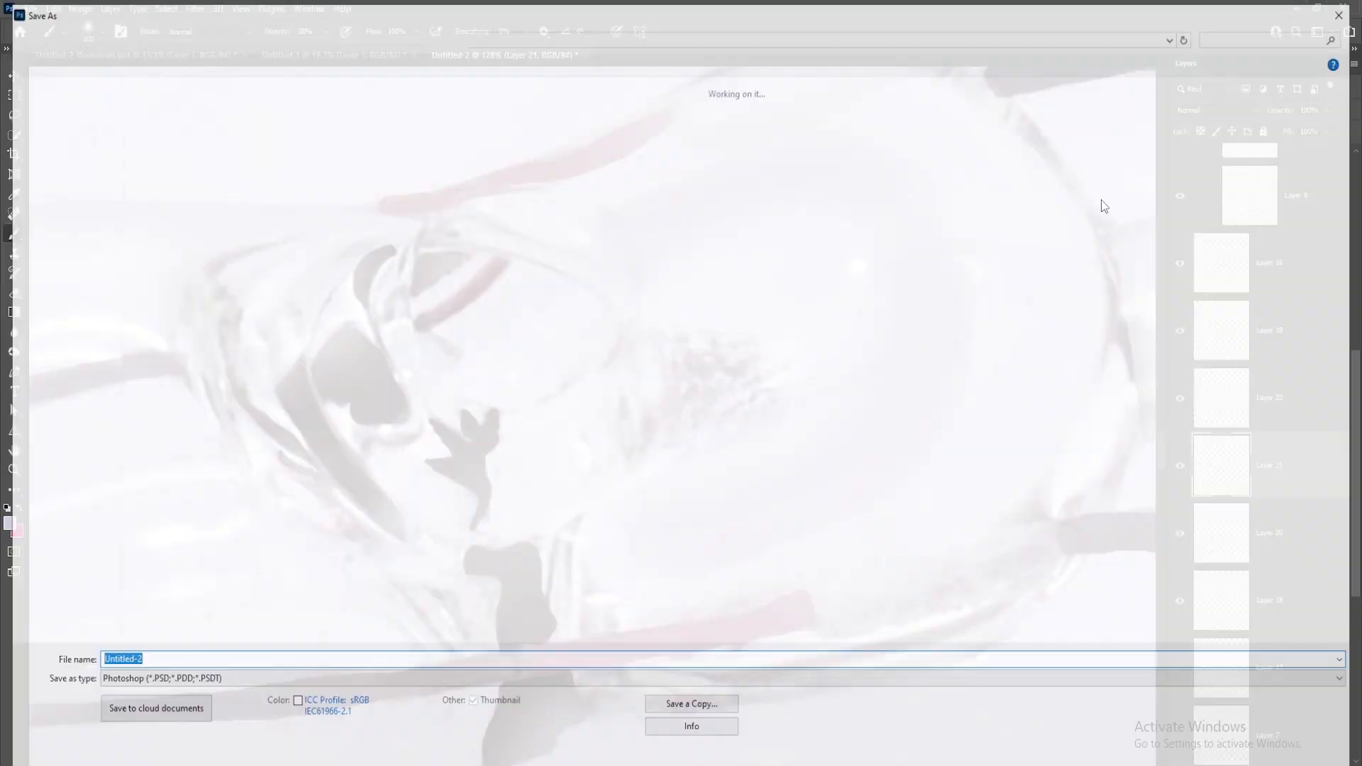
pyautogui.click(198, 655)
pyautogui.press('Return')
pyautogui.press('Return')
pyautogui.press('Return')
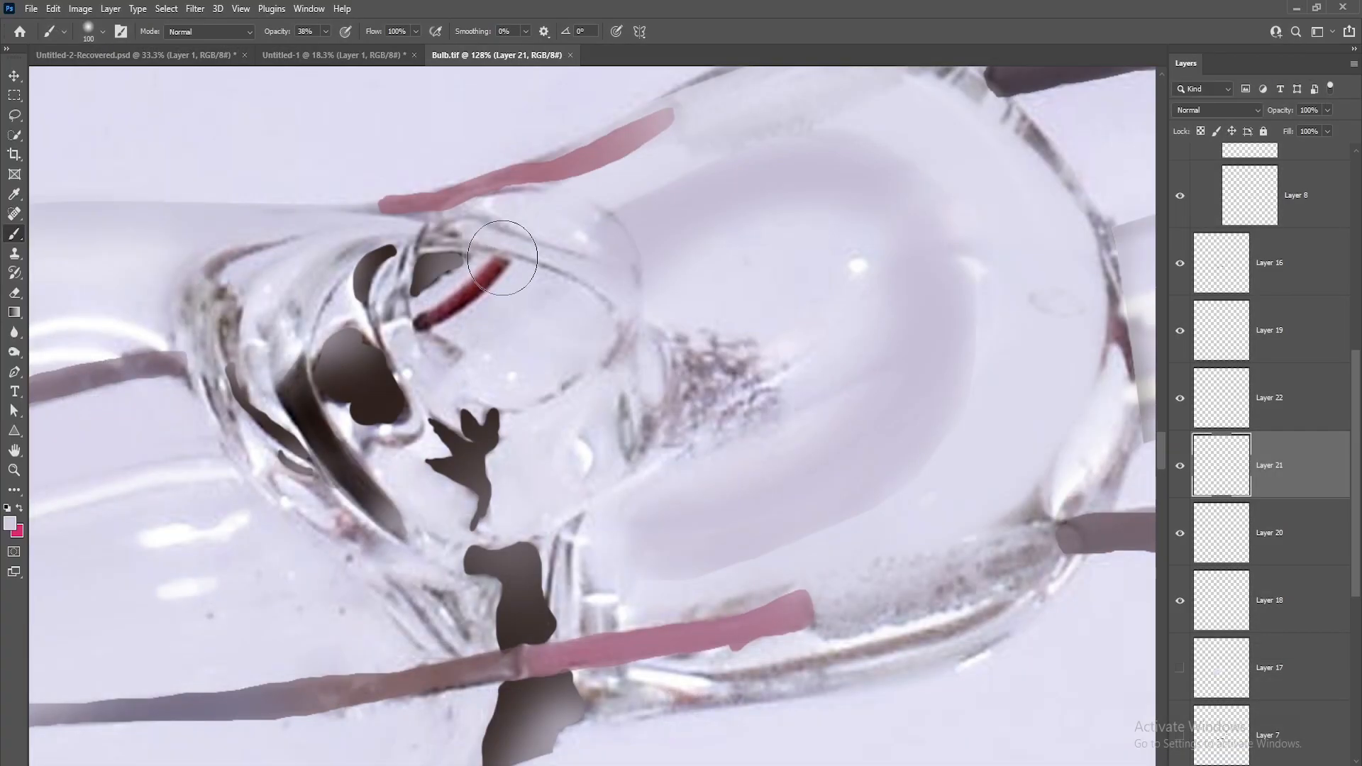
# Touch up the dark reflections in the twisted glass with a smaller brush and a sampled tone.
pyautogui.scroll(10, 490, 269)
pyautogui.press('[')
pyautogui.press('[')
pyautogui.press('[')
pyautogui.press('[')
pyautogui.press('[')
pyautogui.press('[')
pyautogui.press('[')
pyautogui.keyDown('alt'); pyautogui.click(494, 287); pyautogui.keyUp('alt')
pyautogui.moveTo(323, 379)
pyautogui.mouseDown()
pyautogui.moveTo(519, 249)
pyautogui.moveTo(328, 386)
pyautogui.moveTo(490, 254)
pyautogui.moveTo(420, 373)
pyautogui.mouseUp()
pyautogui.keyDown('alt'); pyautogui.click(316, 318); pyautogui.keyUp('alt')
# Group the mount's detail layers from Layer 16 through Layer 18.
pyautogui.scroll(-10, 467, 371)
pyautogui.press('v')
pyautogui.scroll(-2, 1230, 501)
pyautogui.click(1230, 506)
pyautogui.click(1277, 152)
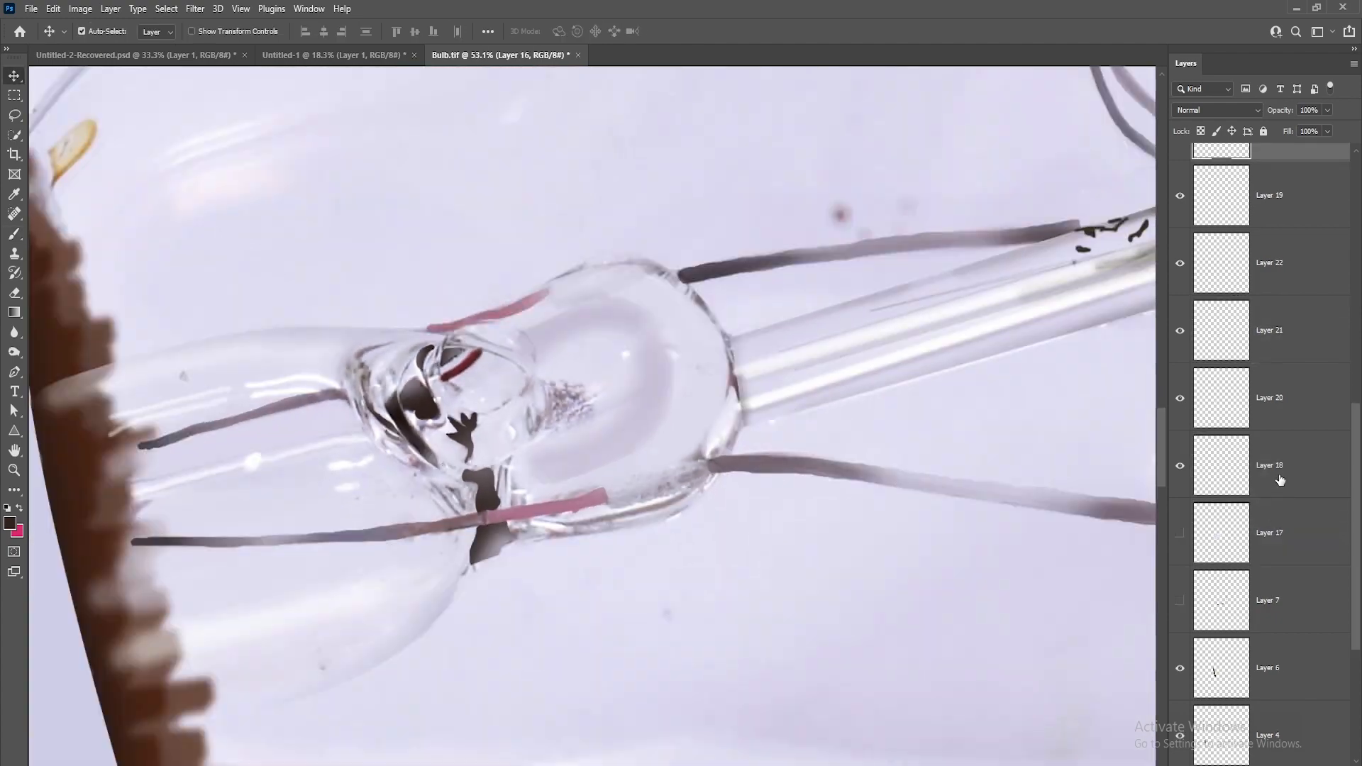
pyautogui.keyDown('shift'); pyautogui.click(1280, 477); pyautogui.keyUp('shift')
pyautogui.hotkey('ctrl', 'g')
# Hide the photo and show the lavender bulb fill to examine the illustration with and without Group 3.
pyautogui.click(1181, 220)
pyautogui.click(1182, 221)
pyautogui.click(1182, 668)
pyautogui.click(1180, 600)
pyautogui.scroll(-5, 615, 489)
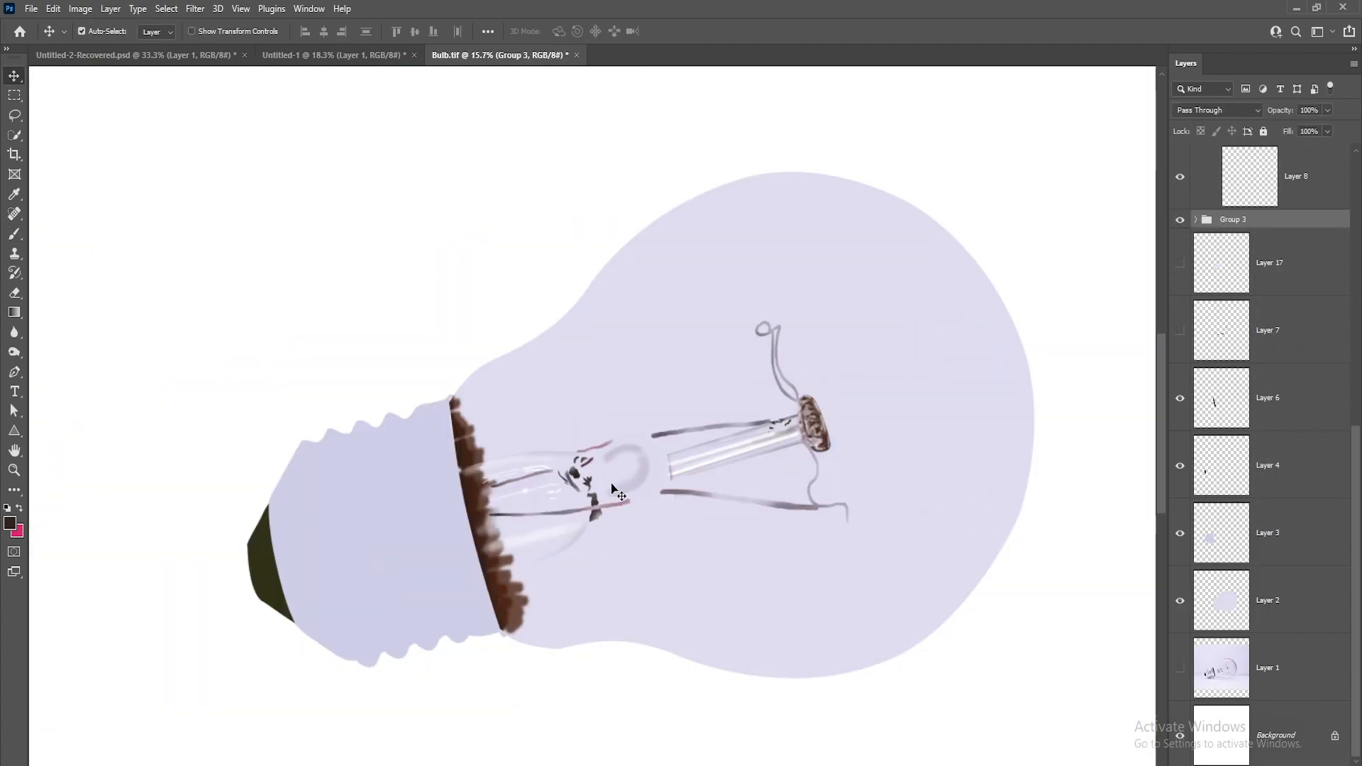
pyautogui.scroll(5, 667, 502)
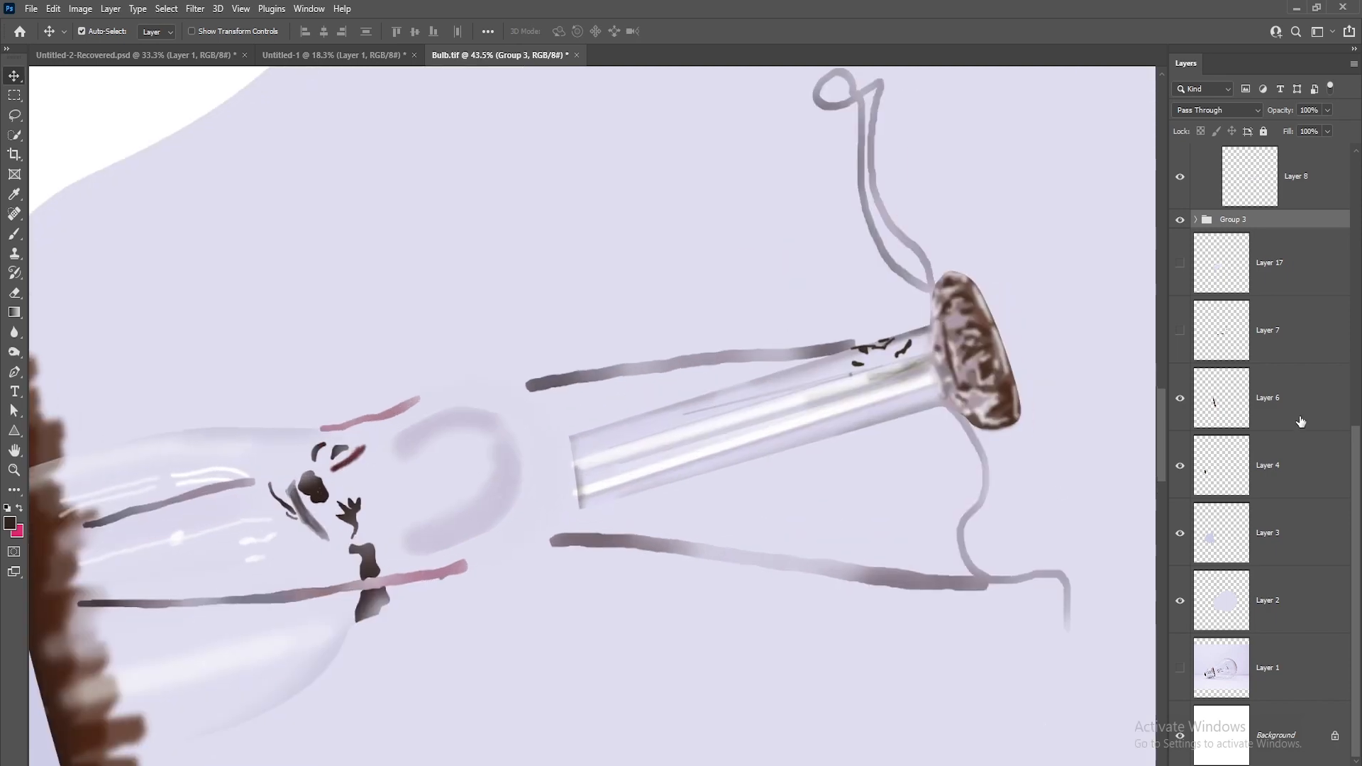
pyautogui.click(1181, 220)
pyautogui.click(1182, 223)
# Load Layer 17's outline as a selection, hide Group 3 and the bulb fill, show the photo, and add a new layer for painting.
pyautogui.keyDown('ctrl'); pyautogui.click(1220, 267); pyautogui.keyUp('ctrl')
pyautogui.click(1181, 220)
pyautogui.click(1181, 670)
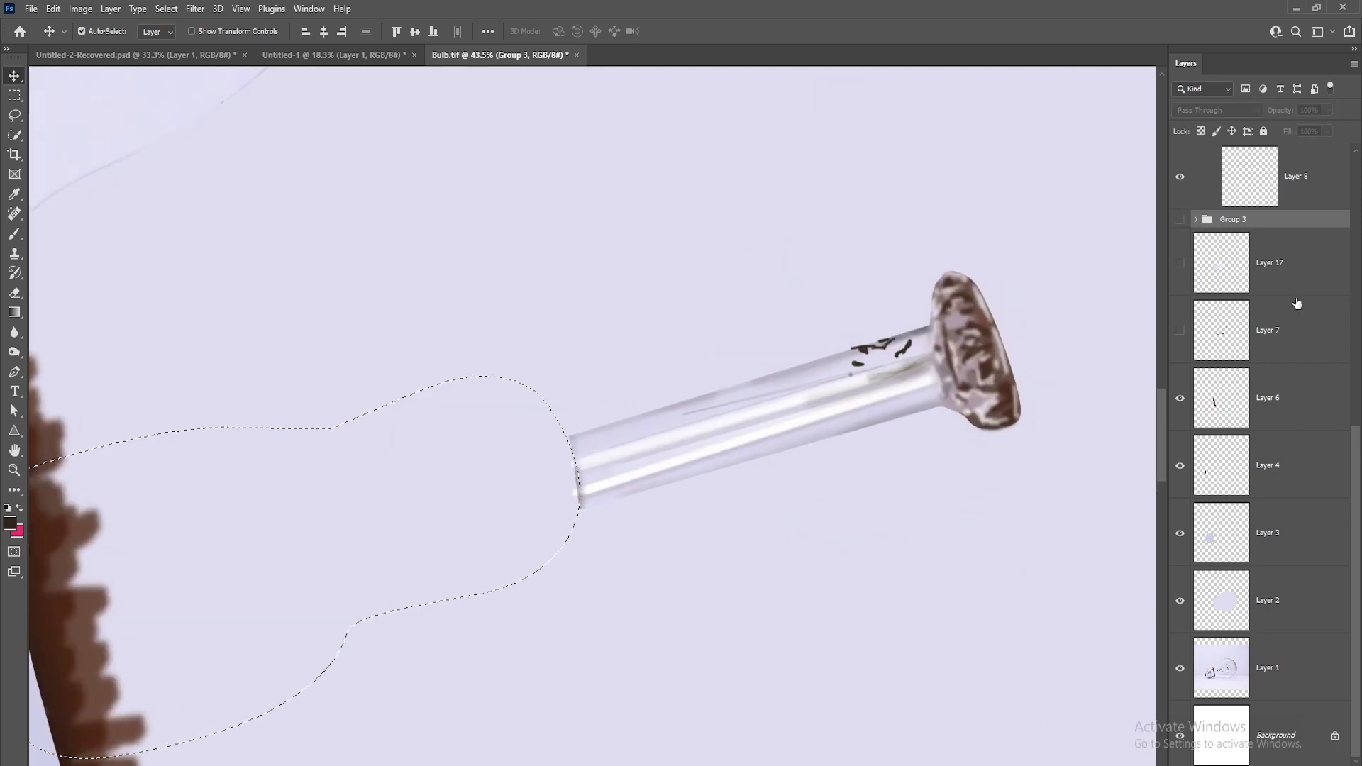
pyautogui.click(1180, 602)
pyautogui.hotkey('ctrl', 'shift', 'n')
pyautogui.press('Return')
pyautogui.press('b')
pyautogui.scroll(5, 269, 436)
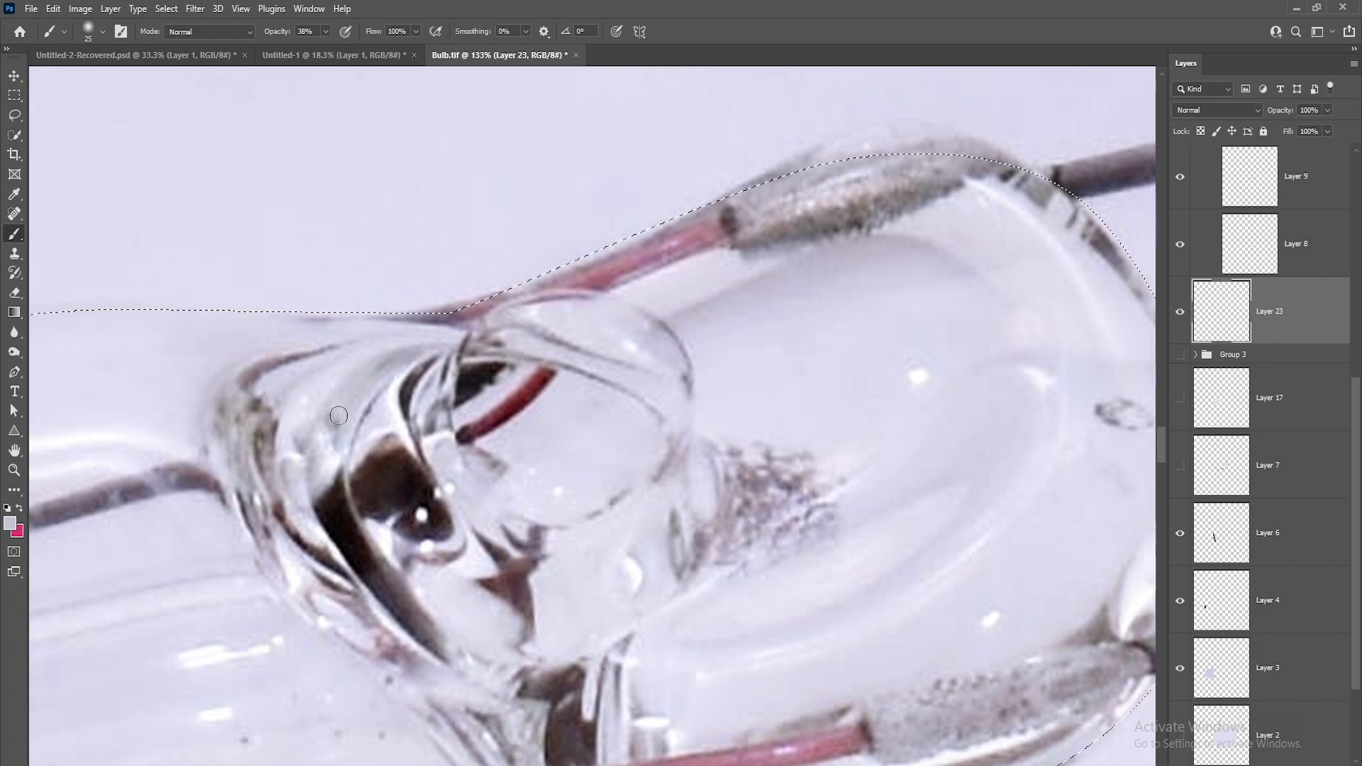
# Paint the soft grey contours along the twisted glass's outer edge, undoing the misplaced strokes and finishing with a smaller brush.
pyautogui.moveTo(338, 415)
pyautogui.mouseDown()
pyautogui.moveTo(323, 461)
pyautogui.moveTo(328, 348)
pyautogui.moveTo(255, 415)
pyautogui.moveTo(237, 492)
pyautogui.moveTo(290, 386)
pyautogui.moveTo(398, 326)
pyautogui.moveTo(371, 313)
pyautogui.mouseUp()
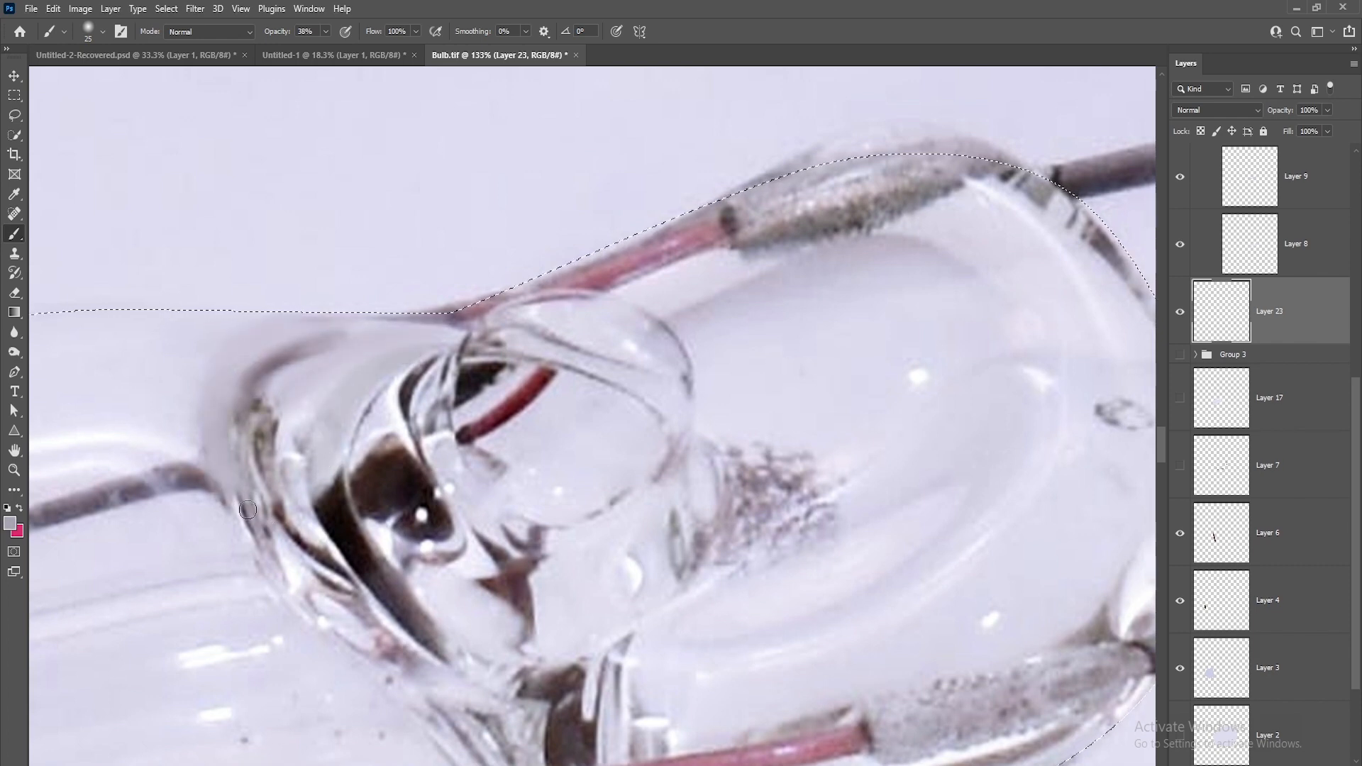
pyautogui.moveTo(247, 510)
pyautogui.mouseDown()
pyautogui.moveTo(283, 539)
pyautogui.moveTo(305, 454)
pyautogui.moveTo(426, 632)
pyautogui.moveTo(363, 592)
pyautogui.mouseUp()
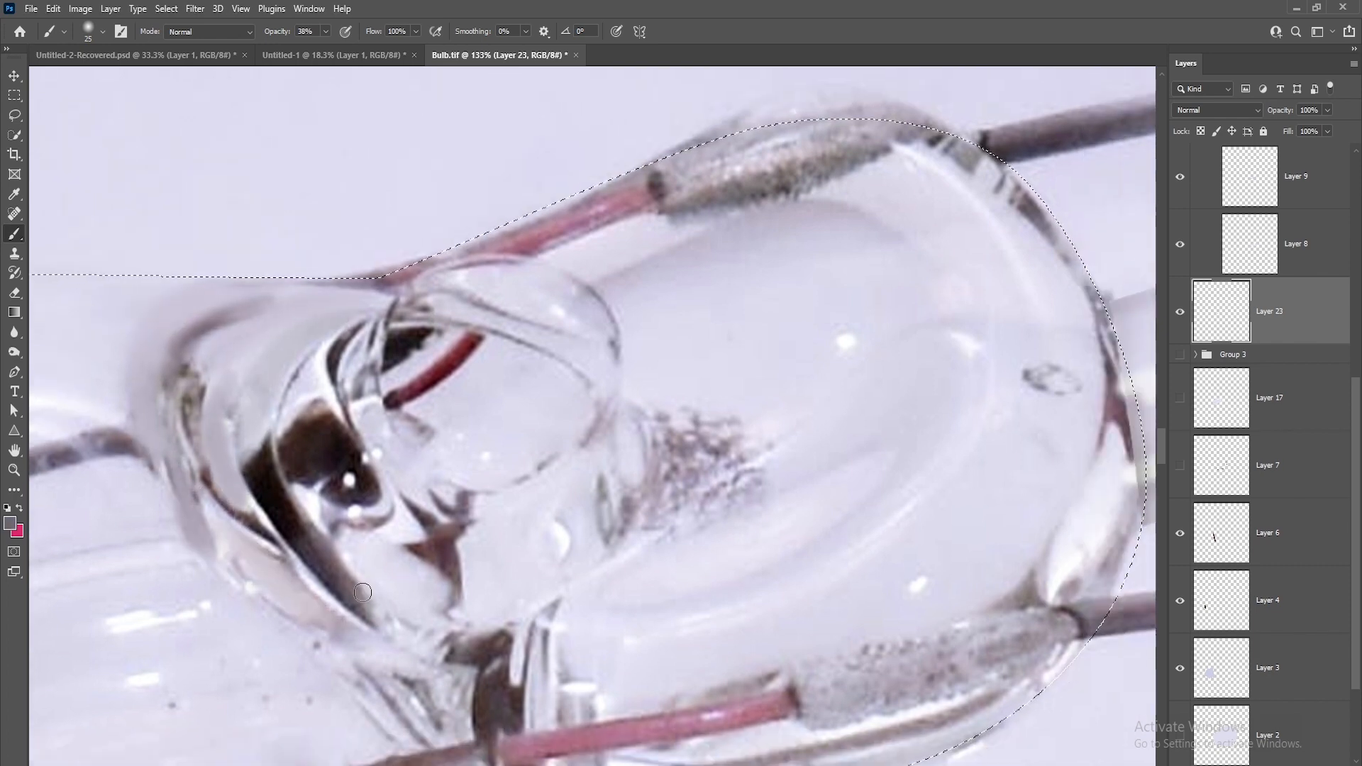
pyautogui.hotkey('ctrl', 'z')
pyautogui.hotkey('ctrl', 'z')
pyautogui.hotkey('ctrl', 'z')
pyautogui.hotkey('ctrl', 'z')
pyautogui.hotkey('ctrl', 'z')
pyautogui.press('[')
pyautogui.press('[')
pyautogui.press('[')
pyautogui.press('[')
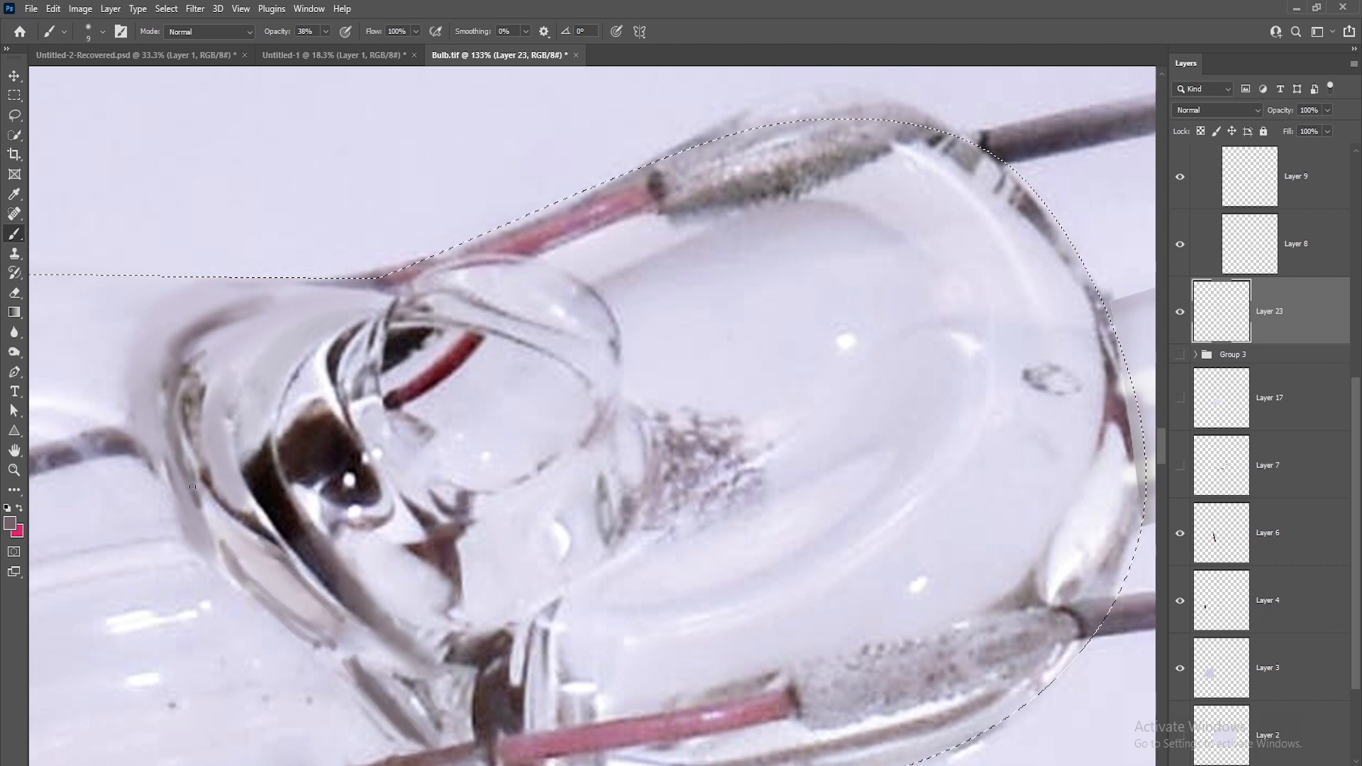
pyautogui.scroll(-4, 193, 487)
pyautogui.hscroll(2, 193, 488)
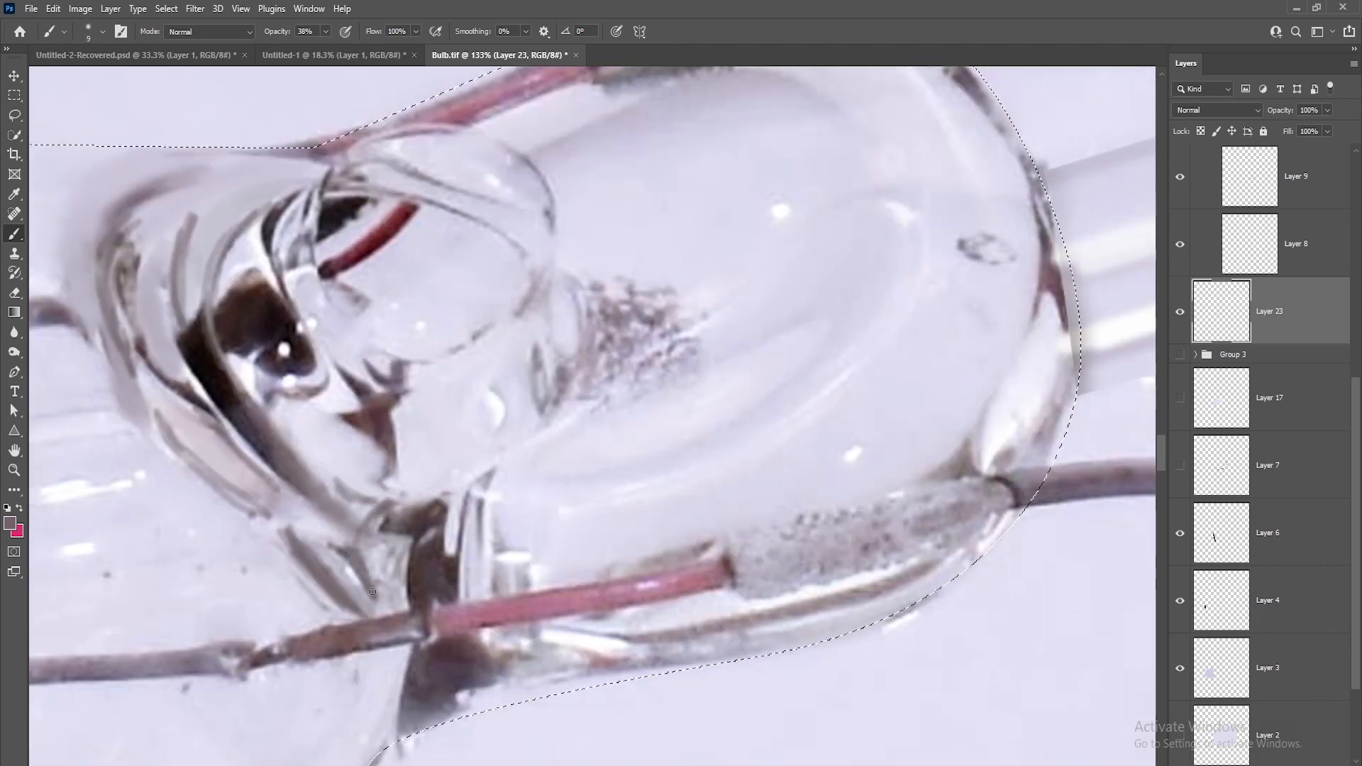
# Paint the speckled patch and trace the looped glass ring with thin grey strokes at 38% opacity.
pyautogui.scroll(3, 372, 591)
pyautogui.hscroll(2, 372, 591)
pyautogui.press(']')
pyautogui.press(']')
pyautogui.press(']')
pyautogui.press(']')
pyautogui.press(']')
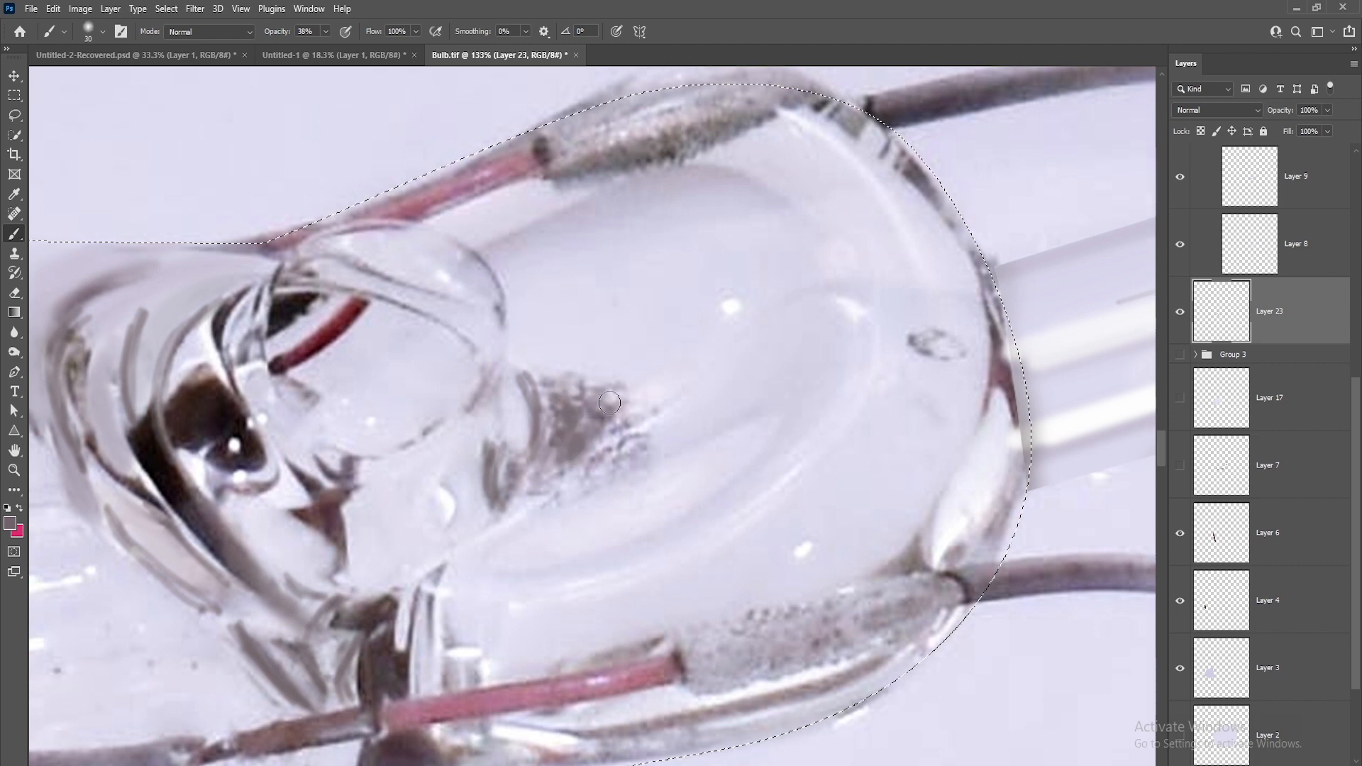
pyautogui.hotkey('ctrl', 'z')
pyautogui.hotkey('ctrl', 'z')
pyautogui.press('[')
pyautogui.moveTo(495, 344)
pyautogui.mouseDown()
pyautogui.moveTo(340, 247)
pyautogui.moveTo(459, 335)
pyautogui.moveTo(282, 275)
pyautogui.moveTo(410, 428)
pyautogui.moveTo(379, 445)
pyautogui.moveTo(332, 412)
pyautogui.mouseUp()
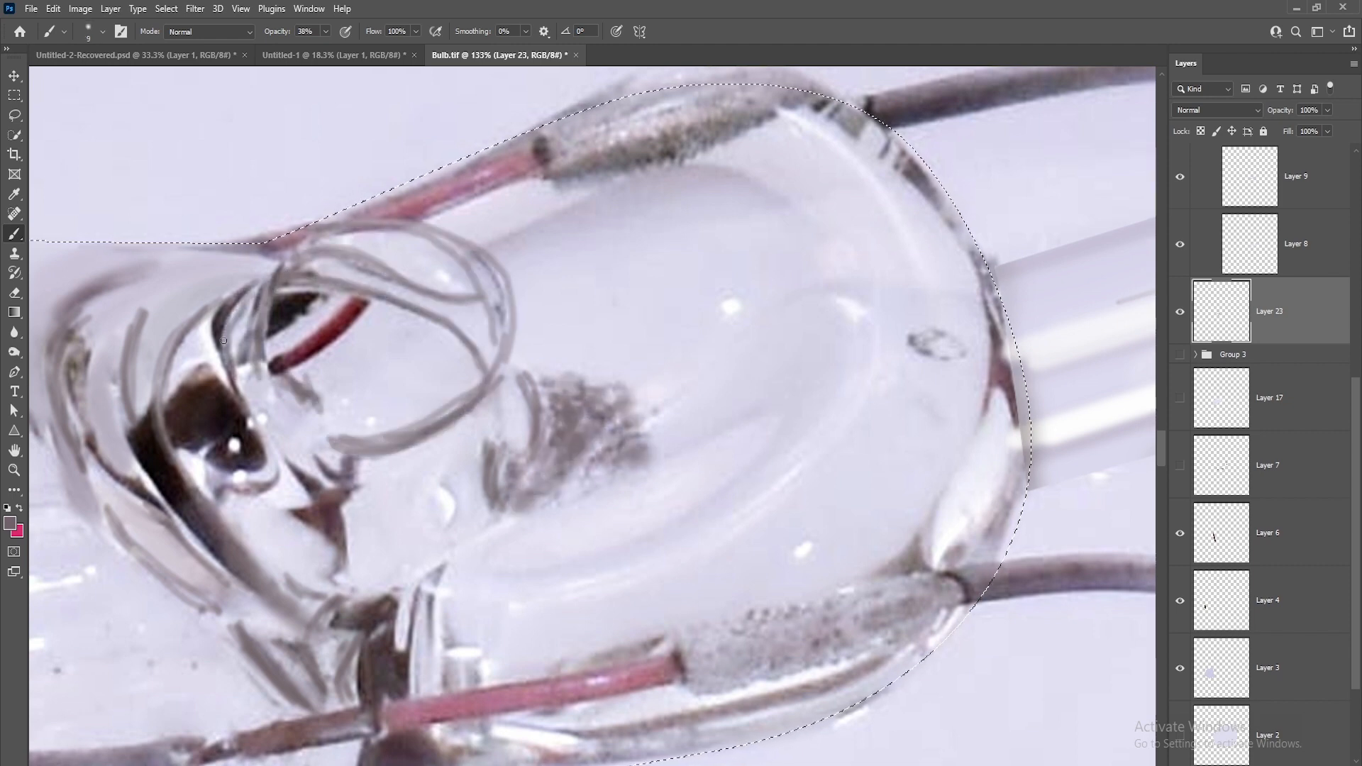
pyautogui.scroll(-4, 270, 340)
pyautogui.hscroll(-1, 269, 341)
pyautogui.moveTo(277, 350); pyautogui.dragTo(295, 323)
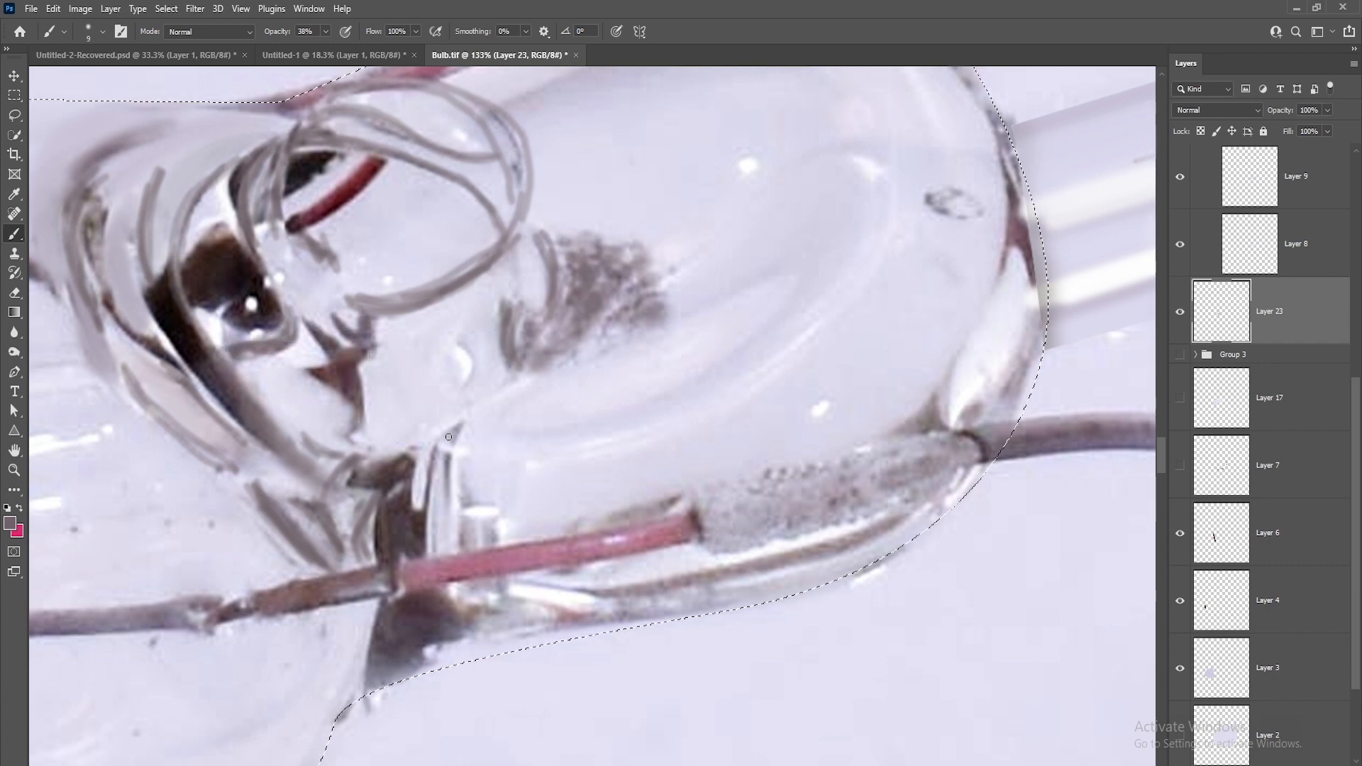
# Paint grey contours beside the dark column and along the mount's lower glass rim with a slightly larger brush.
pyautogui.moveTo(449, 437)
pyautogui.mouseDown()
pyautogui.moveTo(428, 555)
pyautogui.moveTo(467, 427)
pyautogui.moveTo(489, 540)
pyautogui.mouseUp()
pyautogui.hscroll(2, 497, 497)
pyautogui.scroll(-1, 497, 497)
pyautogui.press(']')
pyautogui.press(']')
pyautogui.moveTo(780, 539); pyautogui.dragTo(588, 573)
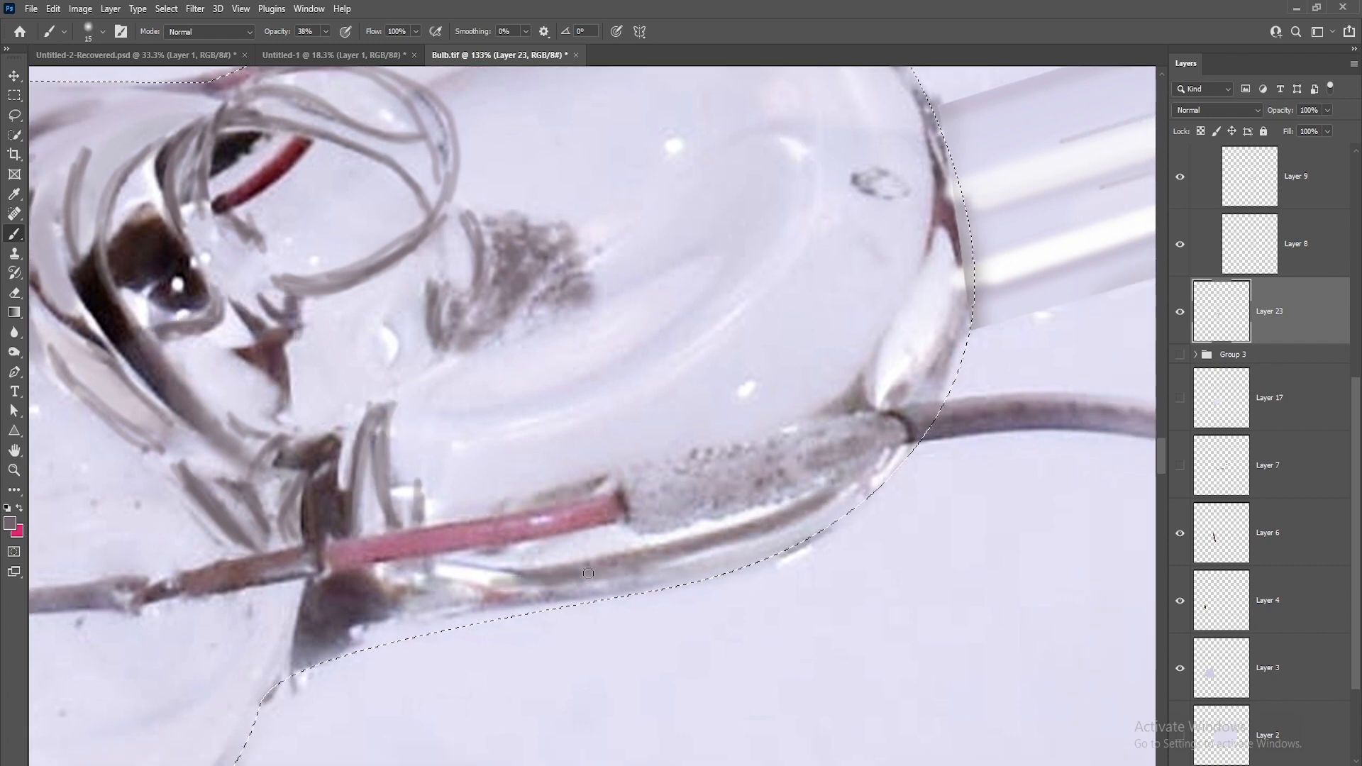
# Shade the lower textured wire sleeve and the adjoining glass edge with sampled greys, using soft brushes of 60 px and 35 px.
pyautogui.press(']')
pyautogui.press(']')
pyautogui.press(']')
pyautogui.press(']')
pyautogui.press(']')
pyautogui.press(']')
pyautogui.press(']')
pyautogui.press(']')
pyautogui.moveTo(638, 489); pyautogui.dragTo(879, 433)
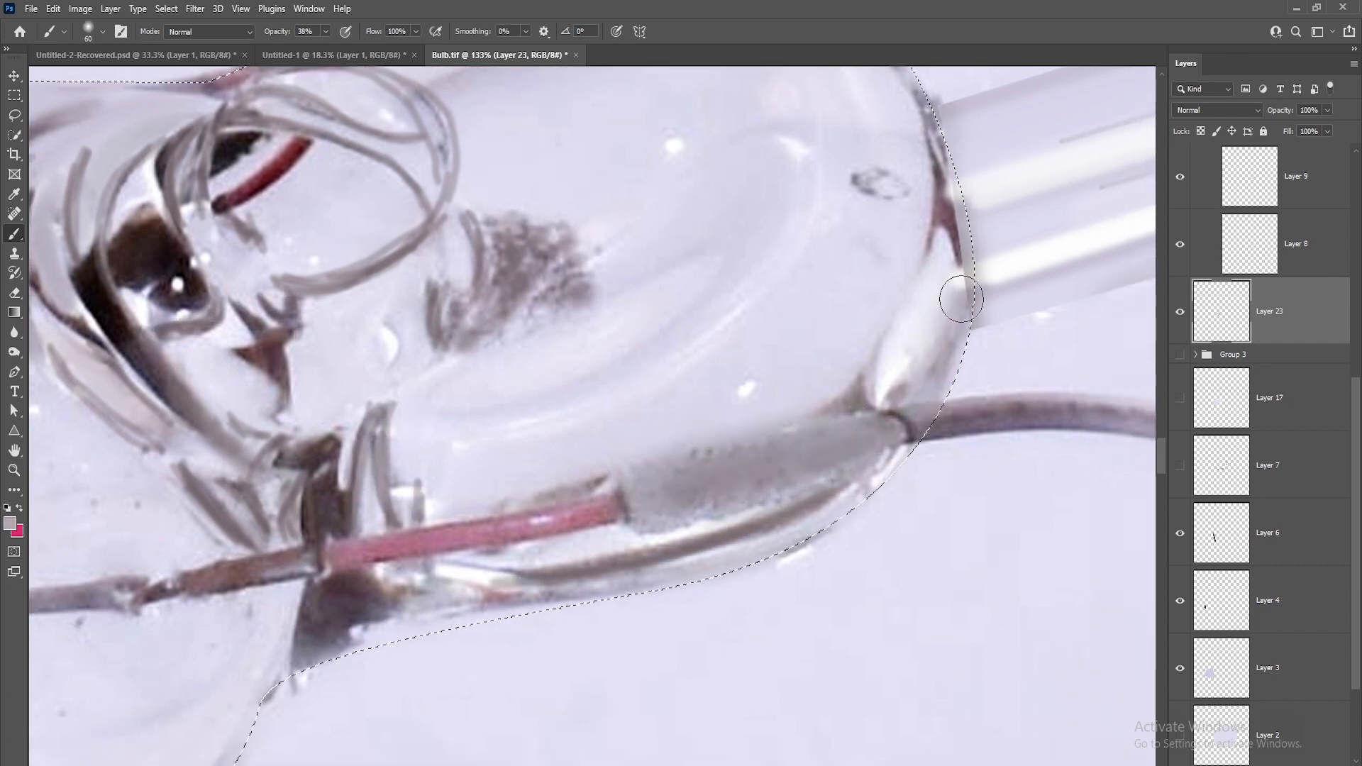
pyautogui.press('[')
pyautogui.press('[')
pyautogui.press('[')
pyautogui.press('[')
pyautogui.press('[')
pyautogui.keyDown('alt'); pyautogui.click(602, 485); pyautogui.keyUp('alt')
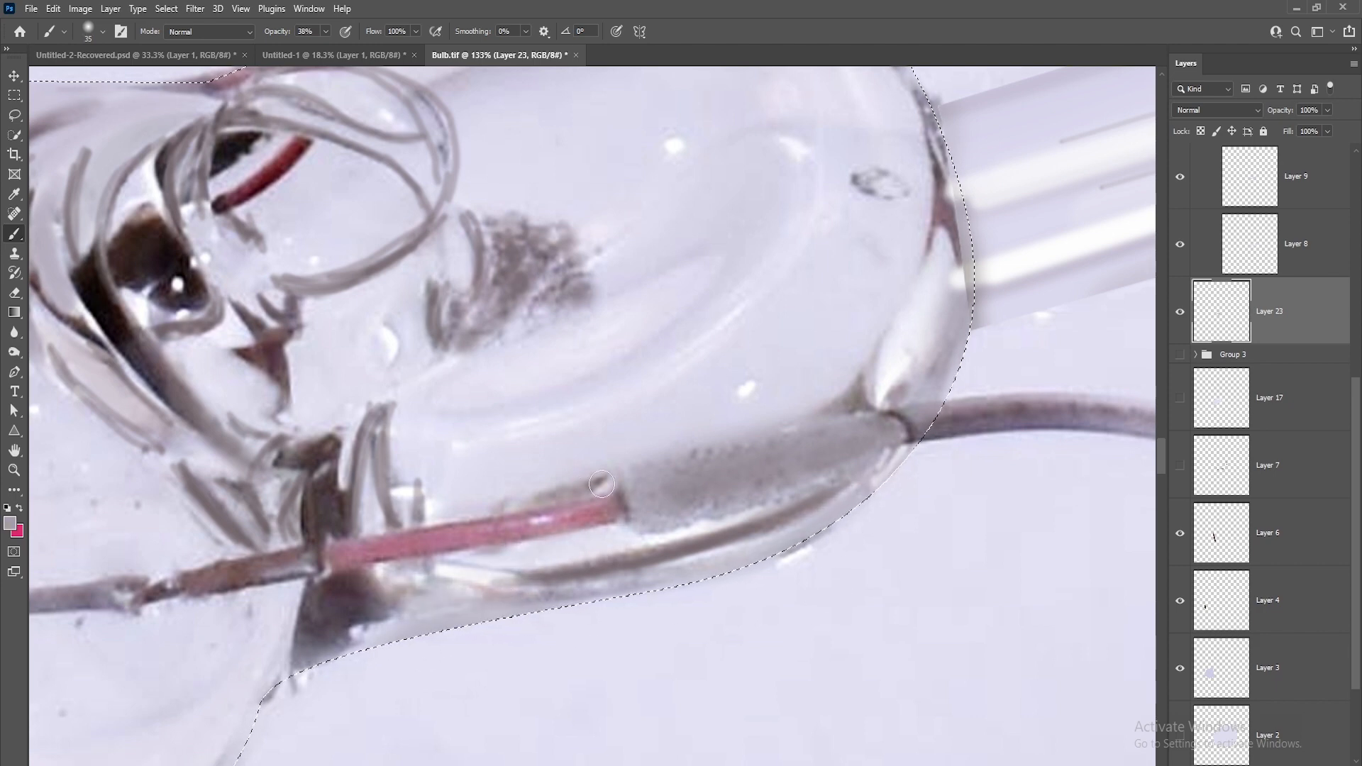
pyautogui.press('[')
# Shade the mount's rounded end, the upper wire sleeve and the inner curve with soft sampled grey strokes.
pyautogui.scroll(3, 497, 532)
pyautogui.hscroll(3, 353, 592)
pyautogui.scroll(2, 444, 567)
pyautogui.hscroll(1, 444, 566)
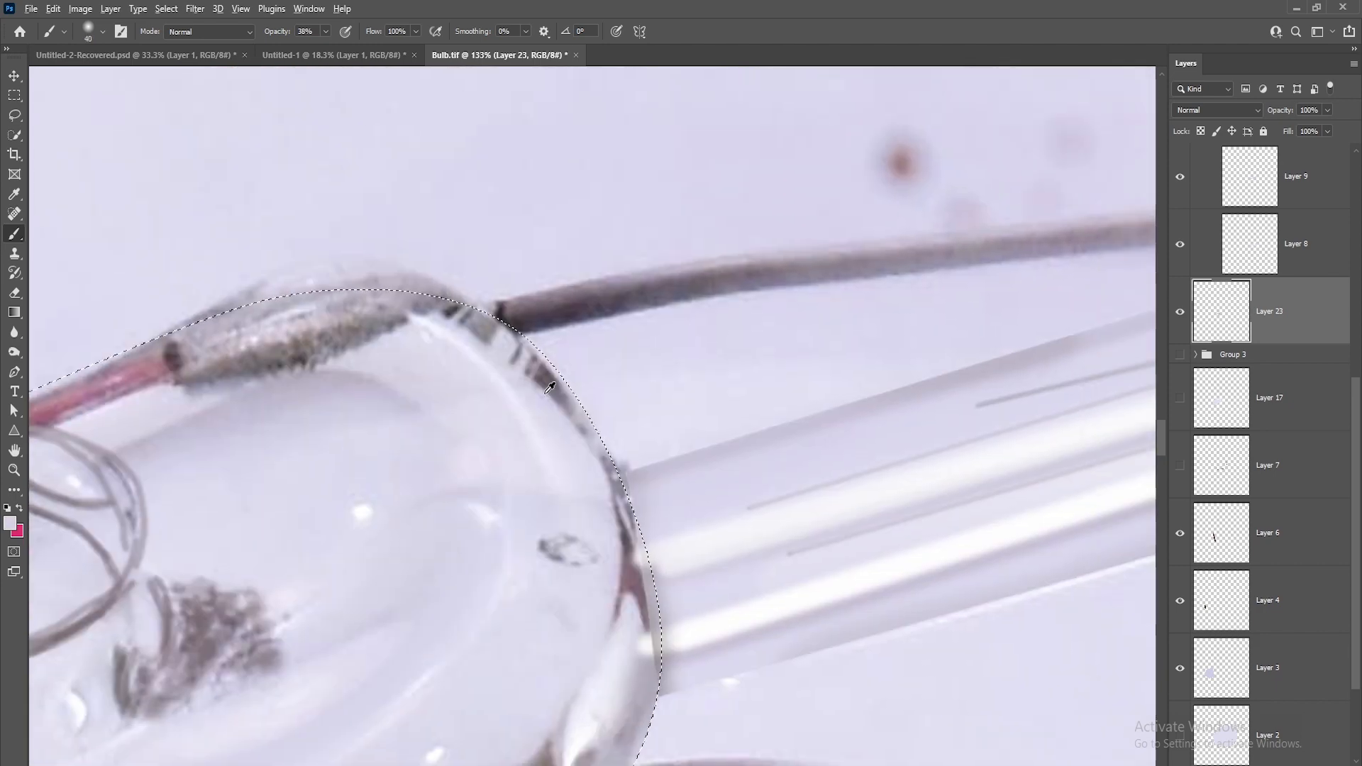
pyautogui.press(']')
pyautogui.press(']')
pyautogui.press(']')
pyautogui.moveTo(409, 278)
pyautogui.mouseDown()
pyautogui.moveTo(234, 333)
pyautogui.moveTo(497, 369)
pyautogui.mouseUp()
pyautogui.scroll(1, 341, 355)
pyautogui.hscroll(-2, 341, 355)
pyautogui.hscroll(-1, 497, 369)
pyautogui.moveTo(429, 453); pyautogui.dragTo(389, 278)
pyautogui.scroll(-4, 547, 578)
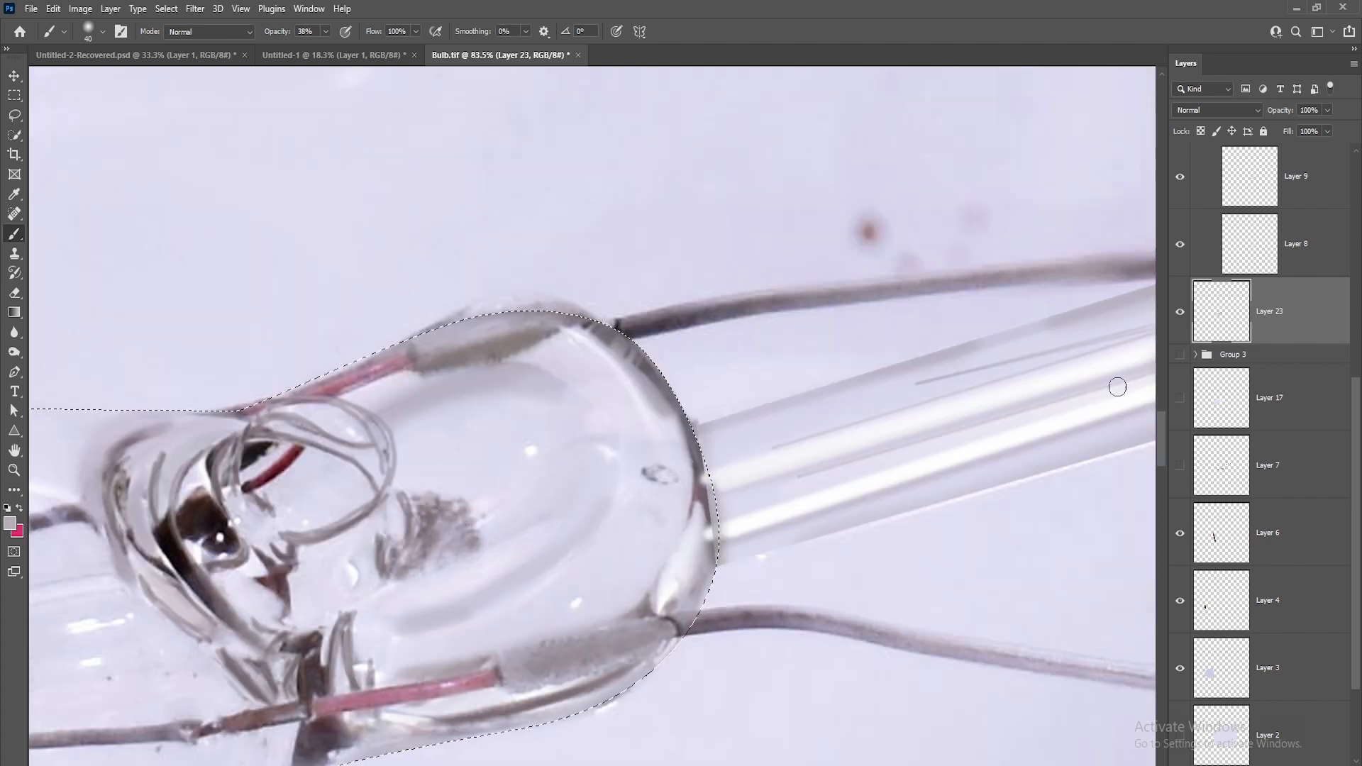
# Show Group 3 and the lavender bulb fill together with the new shading.
pyautogui.scroll(-10, 681, 397)
pyautogui.scroll(3, 709, 404)
pyautogui.click(1180, 354)
pyautogui.scroll(-4, 1192, 497)
pyautogui.click(1180, 601)
pyautogui.scroll(4, 461, 439)
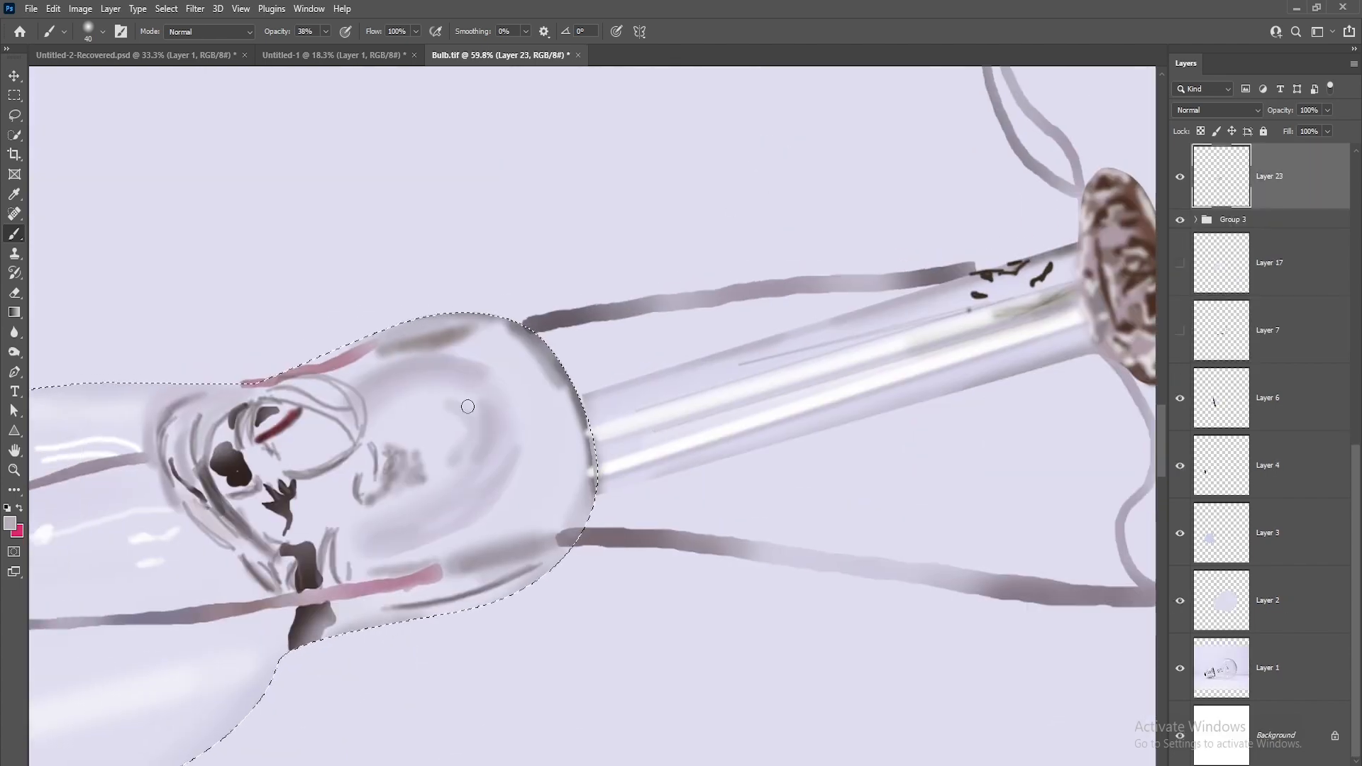
# Paint white highlights on the mount's rounded end, the glass ring and the outer twisted edge with a 15 px brush at 30% opacity.
pyautogui.press('[')
pyautogui.press('[')
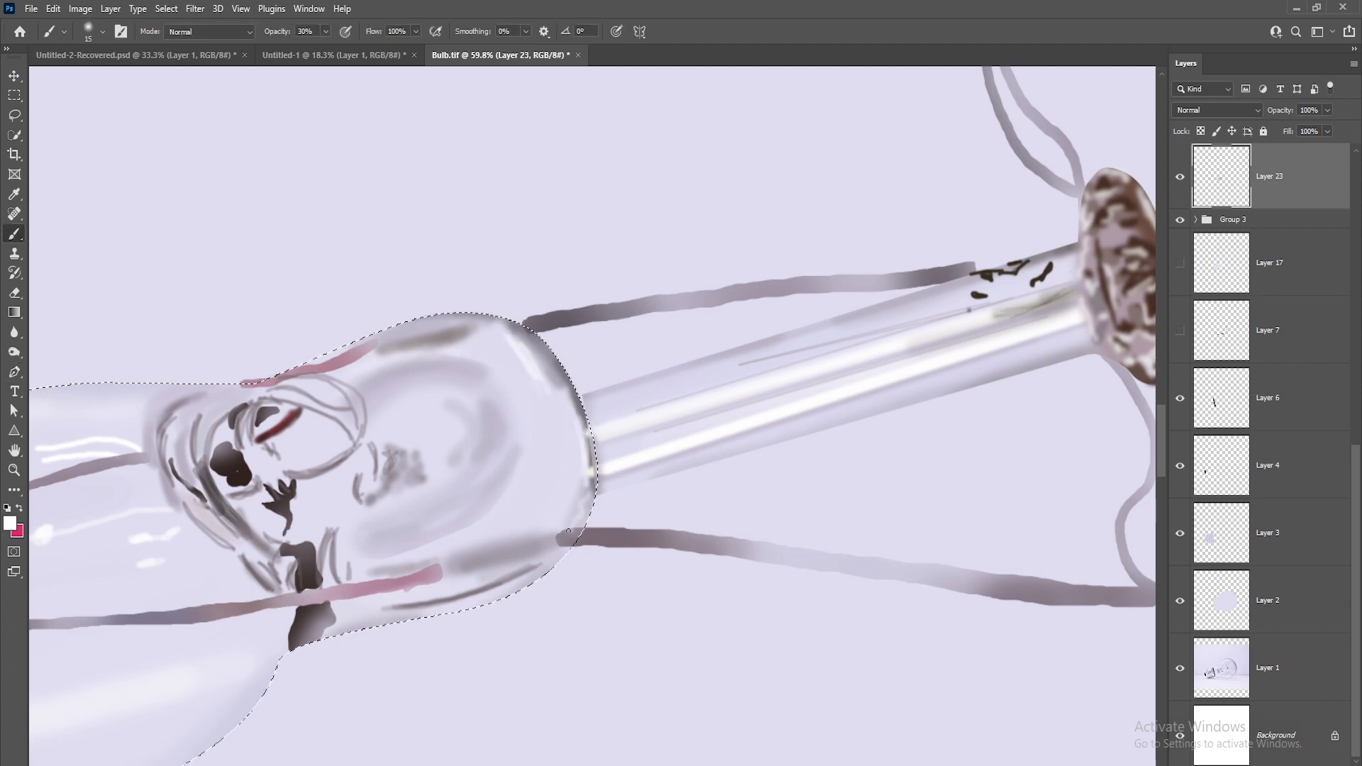
pyautogui.moveTo(535, 377); pyautogui.dragTo(656, 335)
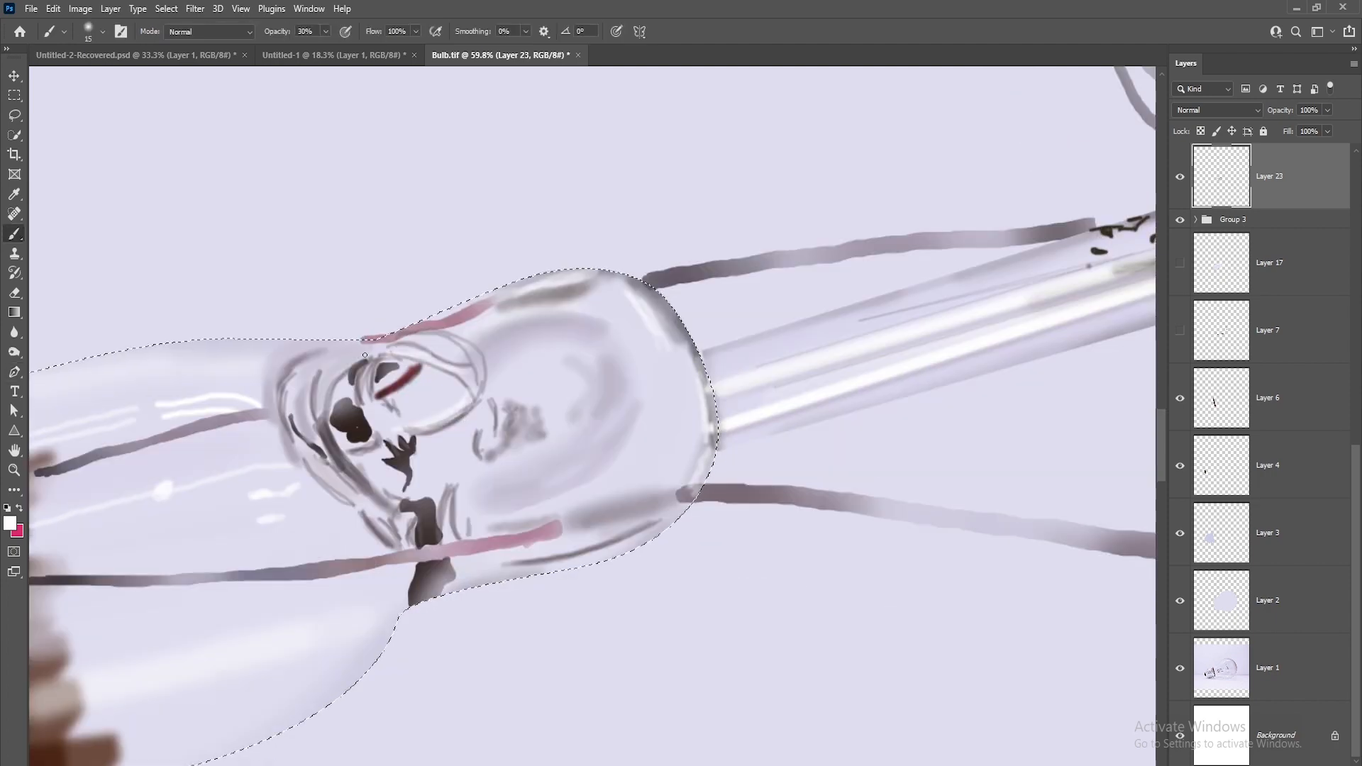
pyautogui.moveTo(365, 354)
pyautogui.mouseDown()
pyautogui.moveTo(463, 385)
pyautogui.moveTo(461, 349)
pyautogui.mouseUp()
pyautogui.moveTo(283, 431); pyautogui.dragTo(317, 352)
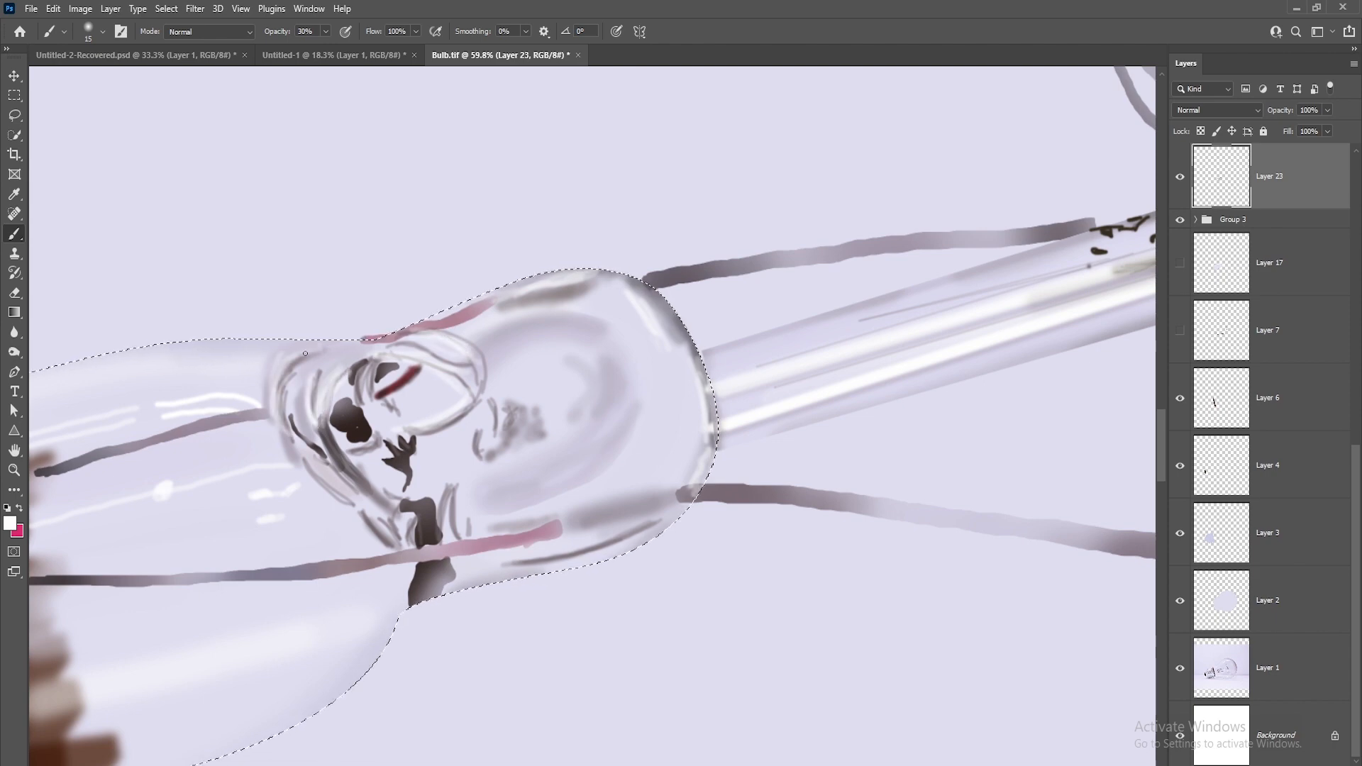
# Add thin white highlights between the dark contours of the twisted glass and around the speckled patch.
pyautogui.moveTo(376, 490); pyautogui.dragTo(342, 435)
pyautogui.moveTo(293, 405); pyautogui.dragTo(339, 447)
pyautogui.moveTo(274, 380); pyautogui.dragTo(346, 448)
pyautogui.moveTo(396, 435); pyautogui.dragTo(339, 473)
pyautogui.moveTo(413, 429); pyautogui.dragTo(435, 394)
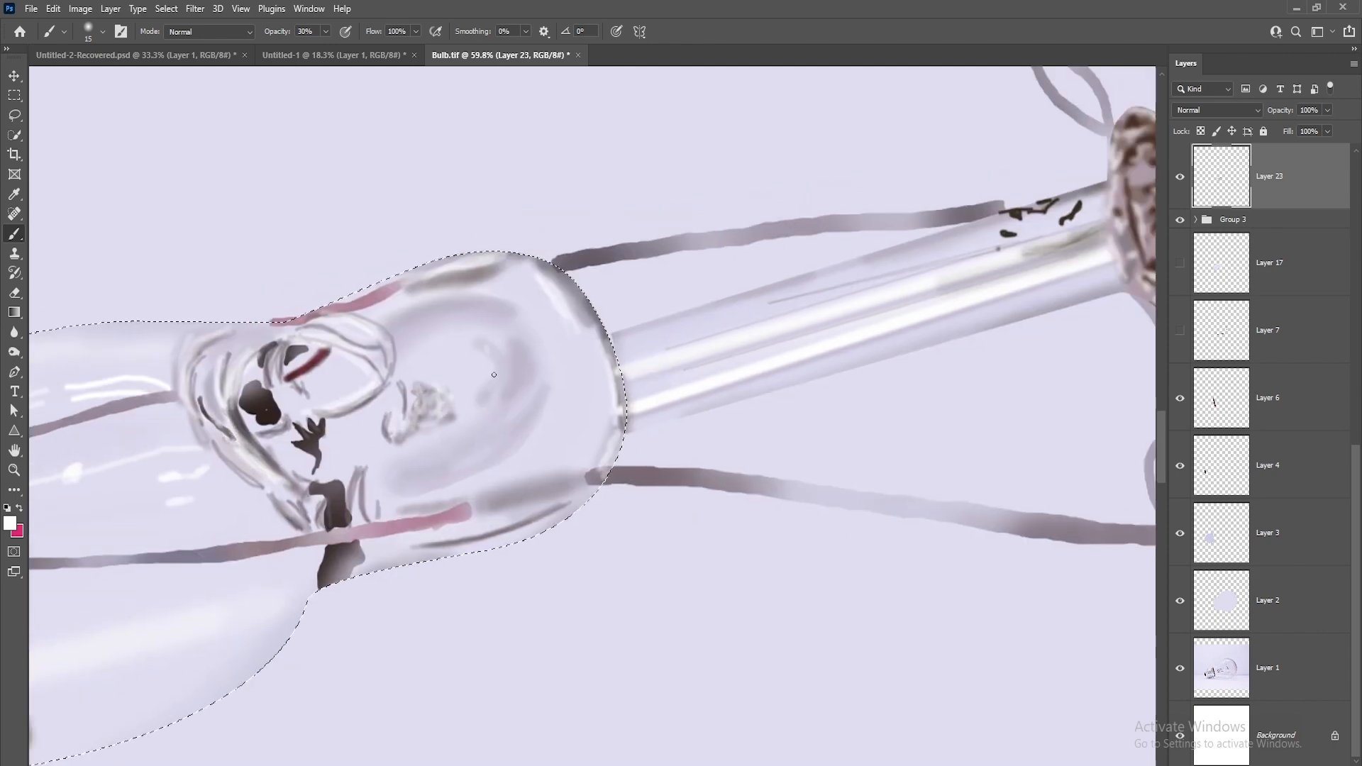
# Paint white highlights along the mount's inner curve and, with a larger soft brush, over the lower wire sleeve.
pyautogui.moveTo(517, 434); pyautogui.dragTo(534, 394)
pyautogui.rightClick(558, 411)
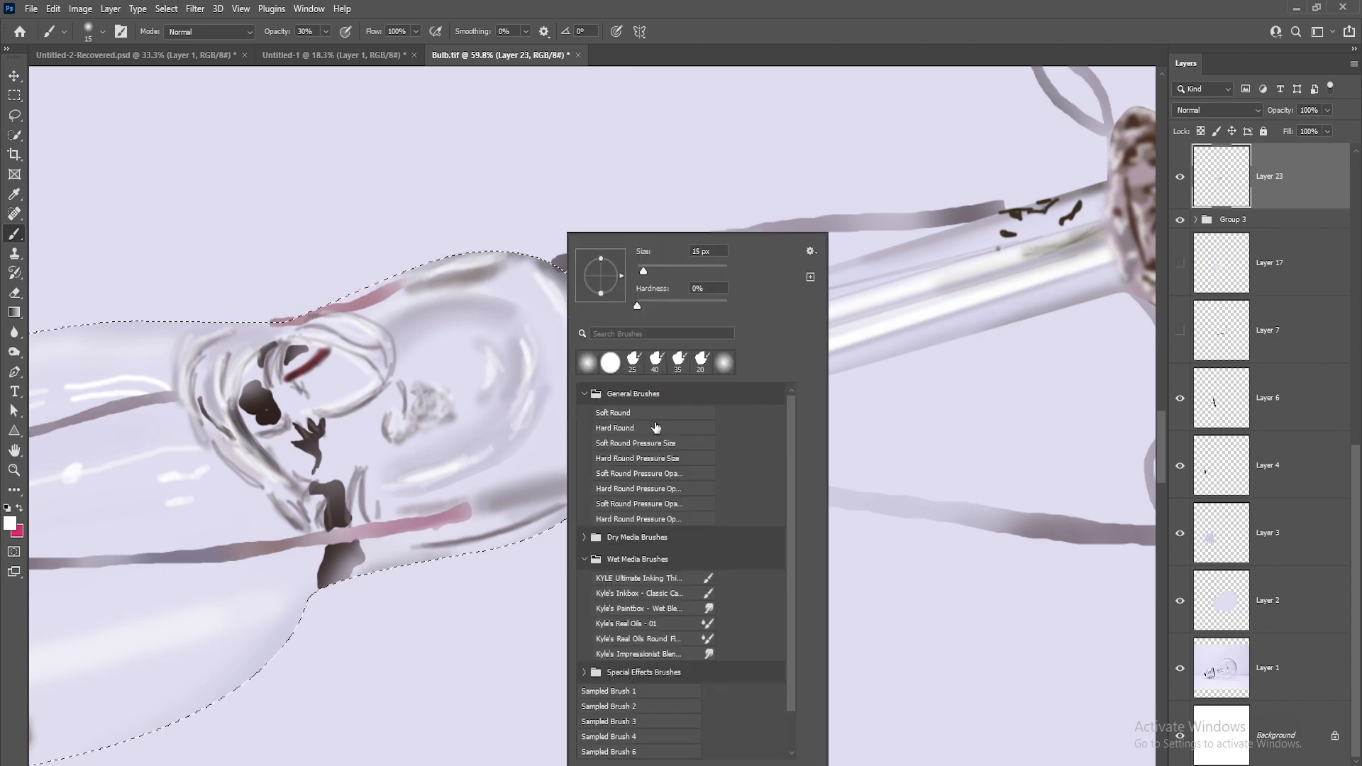
pyautogui.moveTo(642, 271); pyautogui.dragTo(648, 271)
pyautogui.click(533, 382)
pyautogui.moveTo(515, 508); pyautogui.dragTo(460, 527)
pyautogui.press('[')
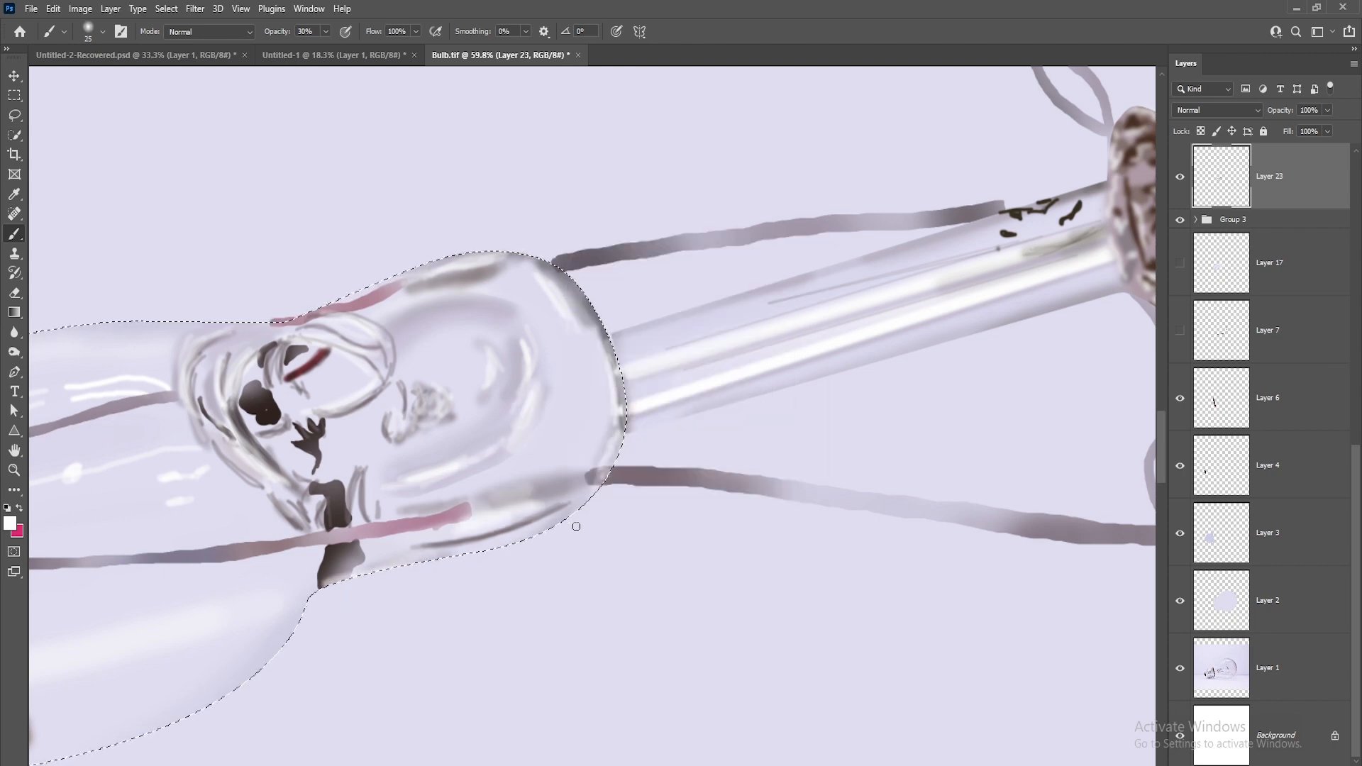
# Finish the white highlight along the rim of the mount's rounded end and clear the selection.
pyautogui.moveTo(622, 383); pyautogui.dragTo(639, 535)
pyautogui.hotkey('ctrl', 'd')
pyautogui.scroll(-10, 347, 505)
pyautogui.press('v')
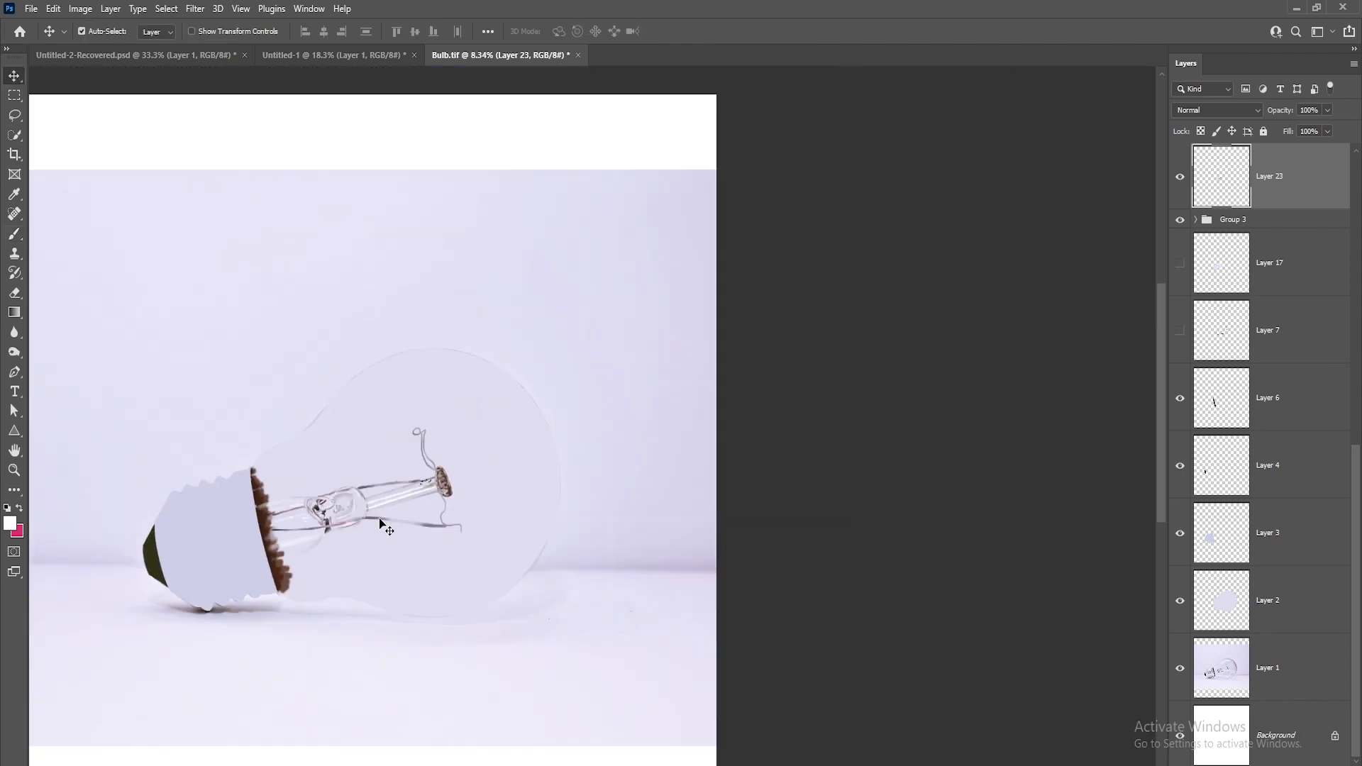
# Duplicate the white highlights on Layer 23 to strengthen them, and save the file.
pyautogui.scroll(5, 363, 511)
pyautogui.press('z')
pyautogui.hotkey('ctrl', 'j')
pyautogui.scroll(4, 284, 517)
pyautogui.press('v')
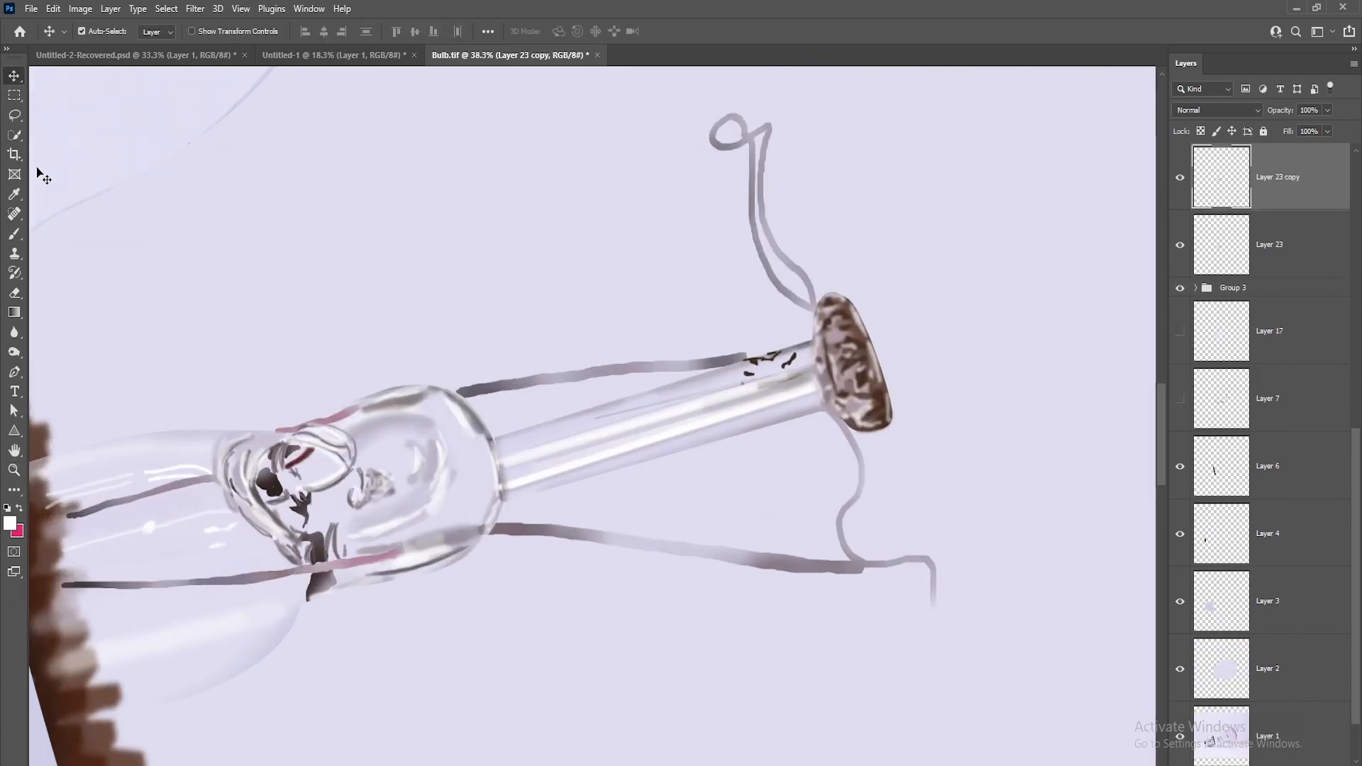
pyautogui.scroll(-2, 310, 506)
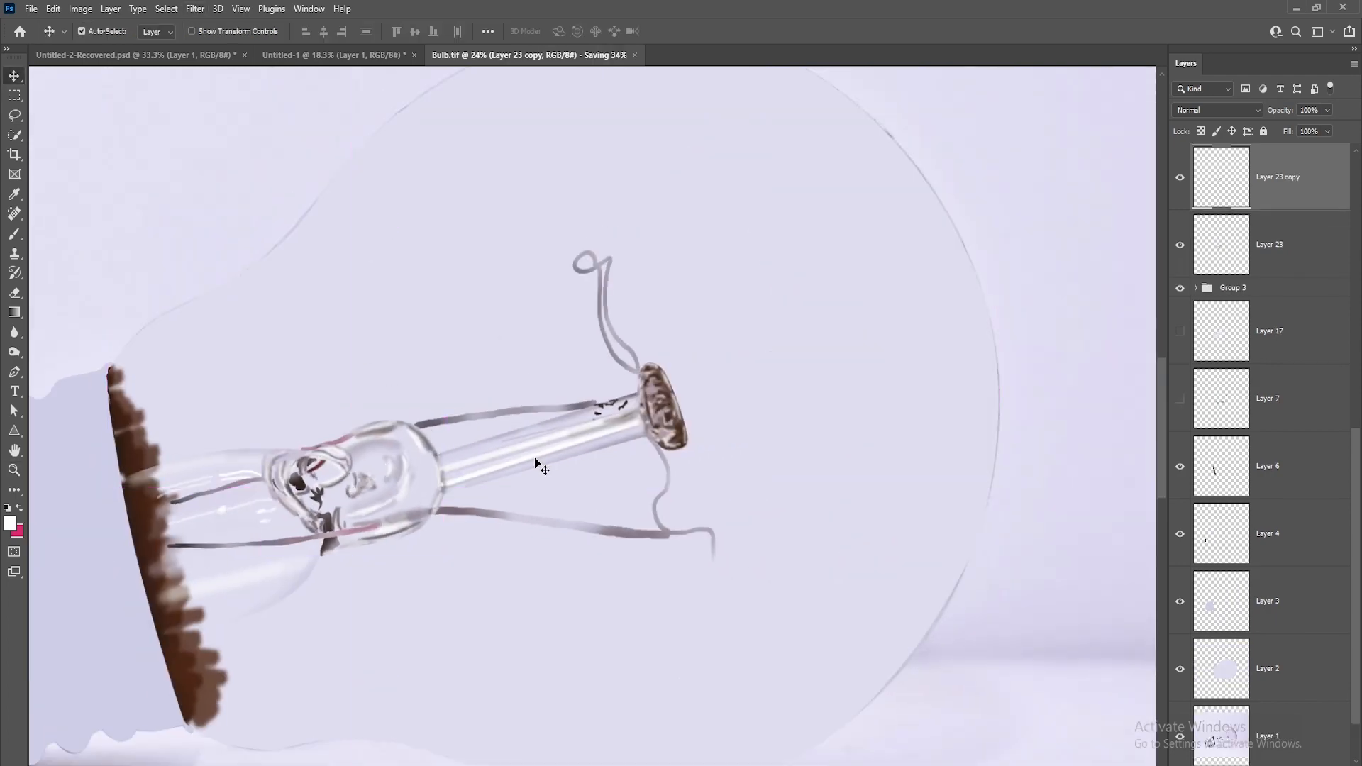
pyautogui.scroll(-3, 537, 465)
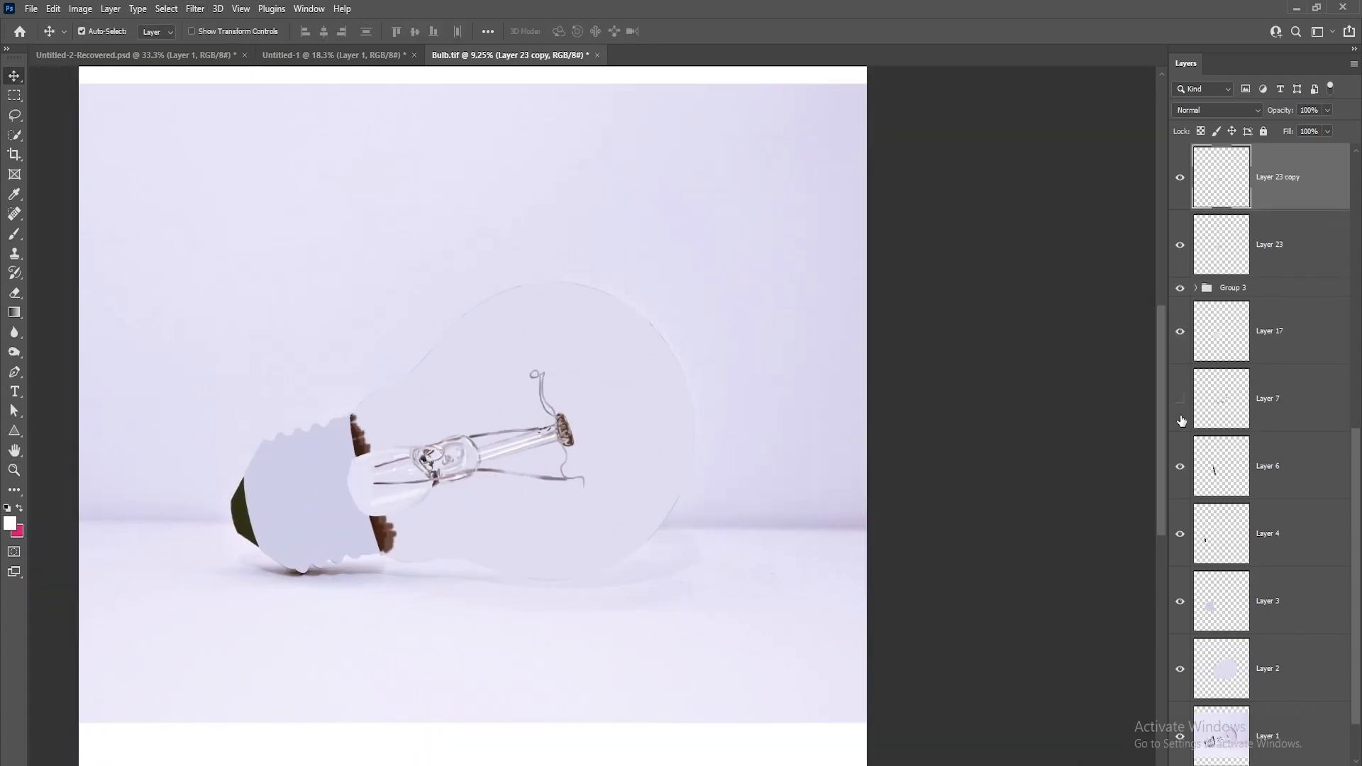
# Show the mount fill on Layer 17 and check what Layer 7 and Layer 6 contain by toggling their visibility.
pyautogui.scroll(3, 605, 498)
pyautogui.click(1180, 400)
pyautogui.click(1180, 467)
pyautogui.click(1180, 466)
pyautogui.click(1179, 405)
# Copy the part of Layer 17 inside the bulb fill's outline to a new layer and delete the original Layer 17.
pyautogui.click(277, 385)
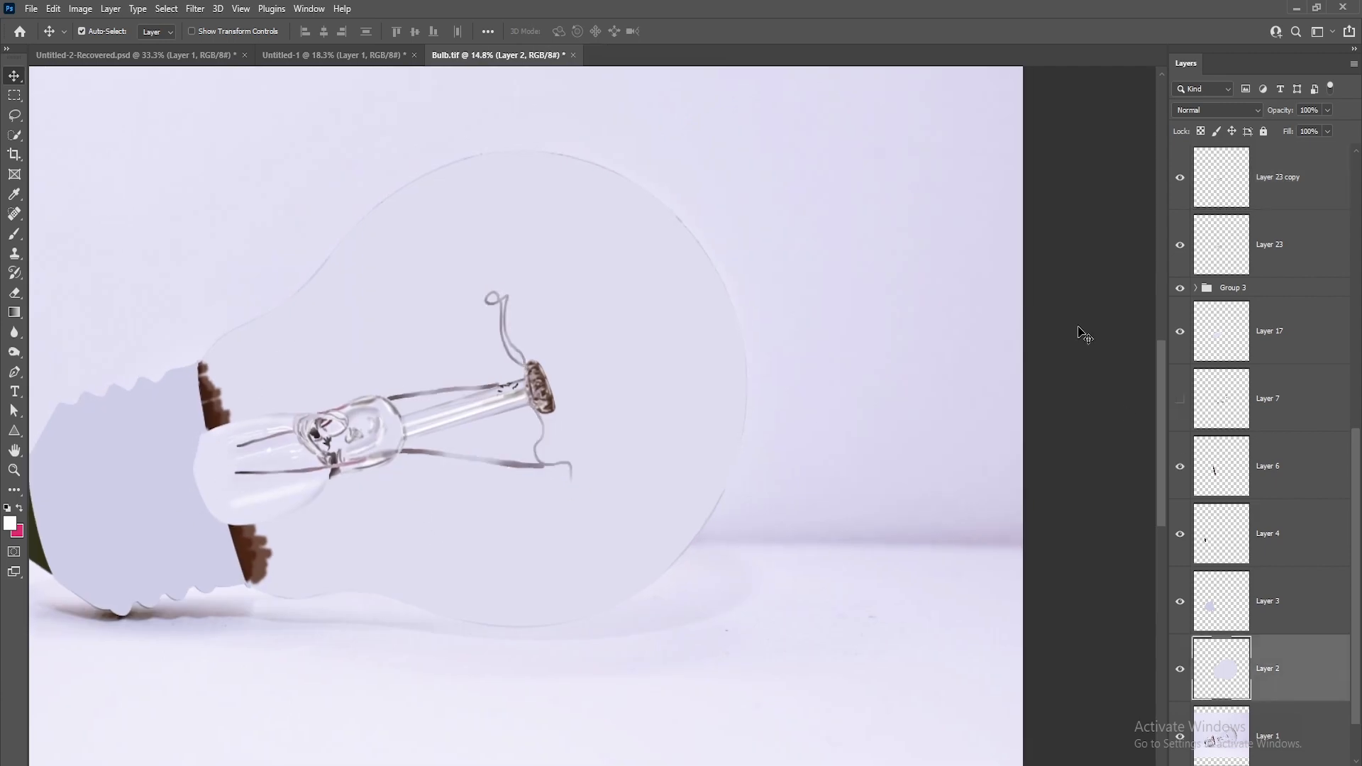
pyautogui.keyDown('ctrl'); pyautogui.click(1225, 673); pyautogui.keyUp('ctrl')
pyautogui.click(221, 454)
pyautogui.hotkey('ctrl', 'j')
pyautogui.click(1302, 408)
pyautogui.press('Delete')
# Move the brown ragged collar on Layer 6 up the stack to just below Layer 14 copy 2.
pyautogui.scroll(3, 219, 420)
pyautogui.click(203, 415)
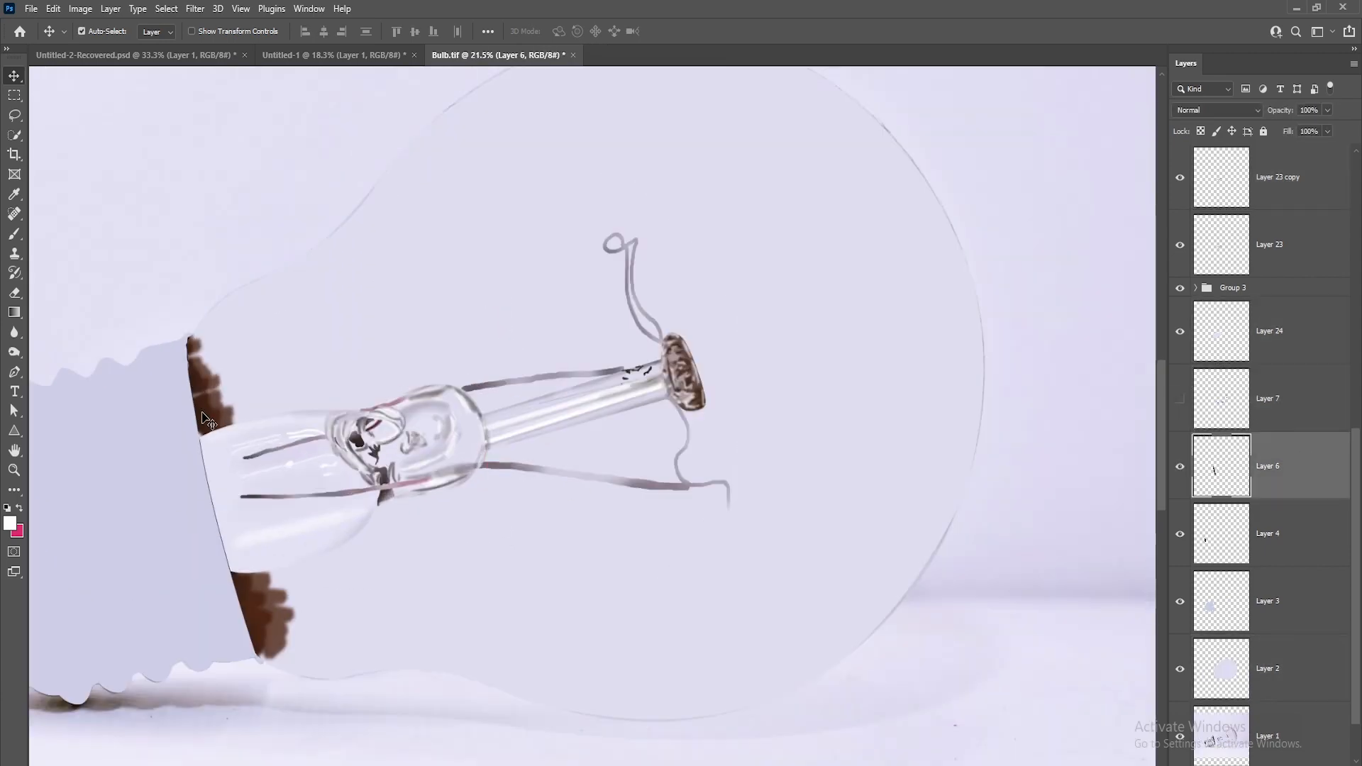
pyautogui.moveTo(1284, 483); pyautogui.dragTo(1267, 183)
pyautogui.scroll(-4, 505, 543)
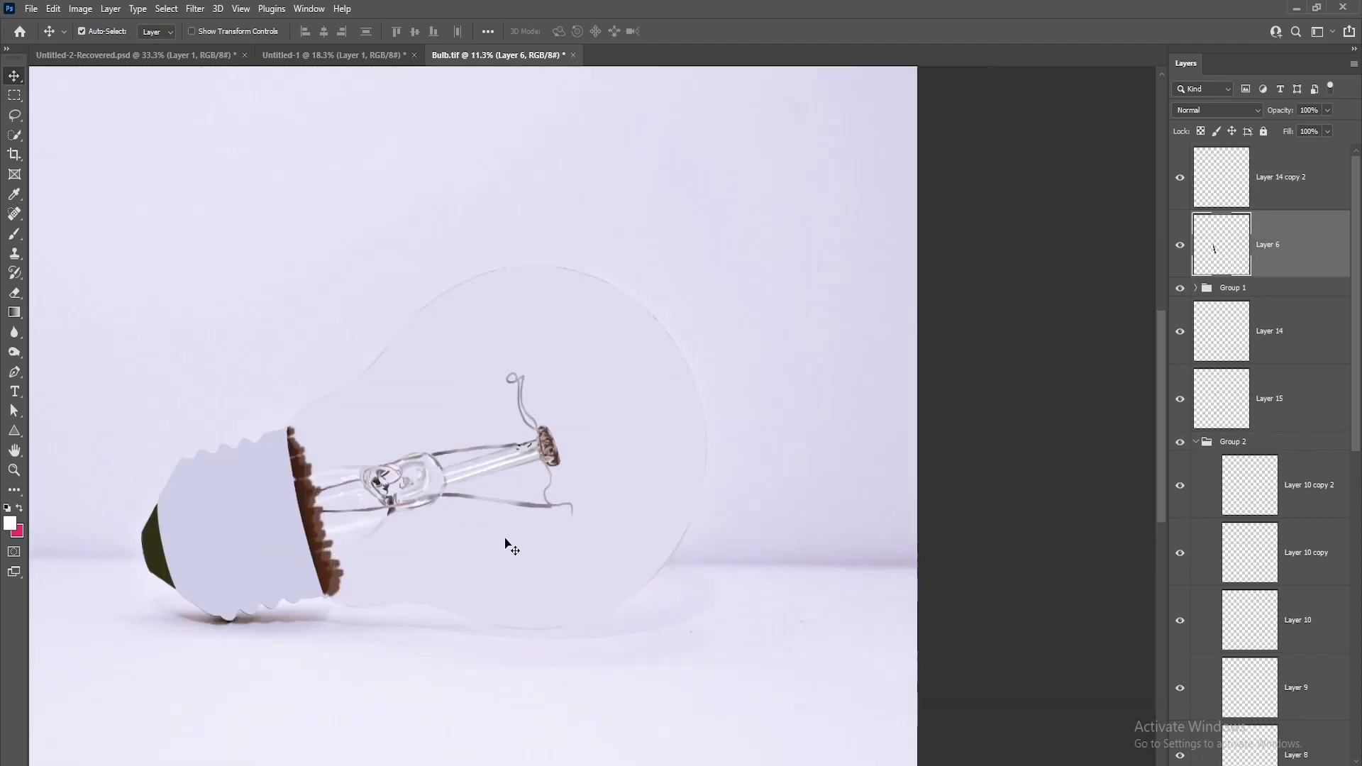
pyautogui.scroll(6, 249, 489)
pyautogui.scroll(-6, 238, 511)
# Load the Layer 2 bulb outline as a selection, hide that fill, and add a new layer for soft-brush glass shading.
pyautogui.click(544, 302)
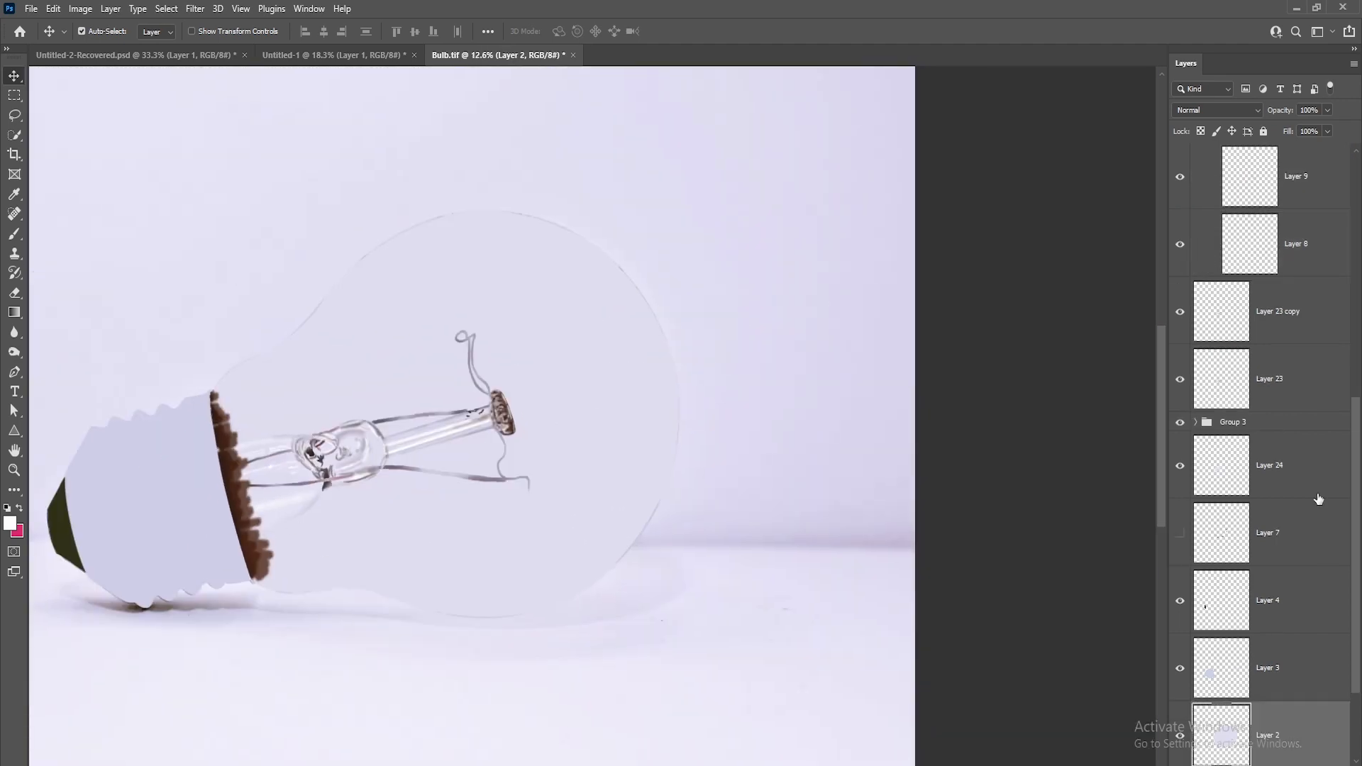
pyautogui.scroll(-3, 1317, 500)
pyautogui.click(1180, 620)
pyautogui.click(1180, 620)
pyautogui.keyDown('ctrl'); pyautogui.click(1226, 602); pyautogui.keyUp('ctrl')
pyautogui.click(1180, 602)
pyautogui.click(1278, 668)
pyautogui.press('b')
pyautogui.rightClick(553, 342)
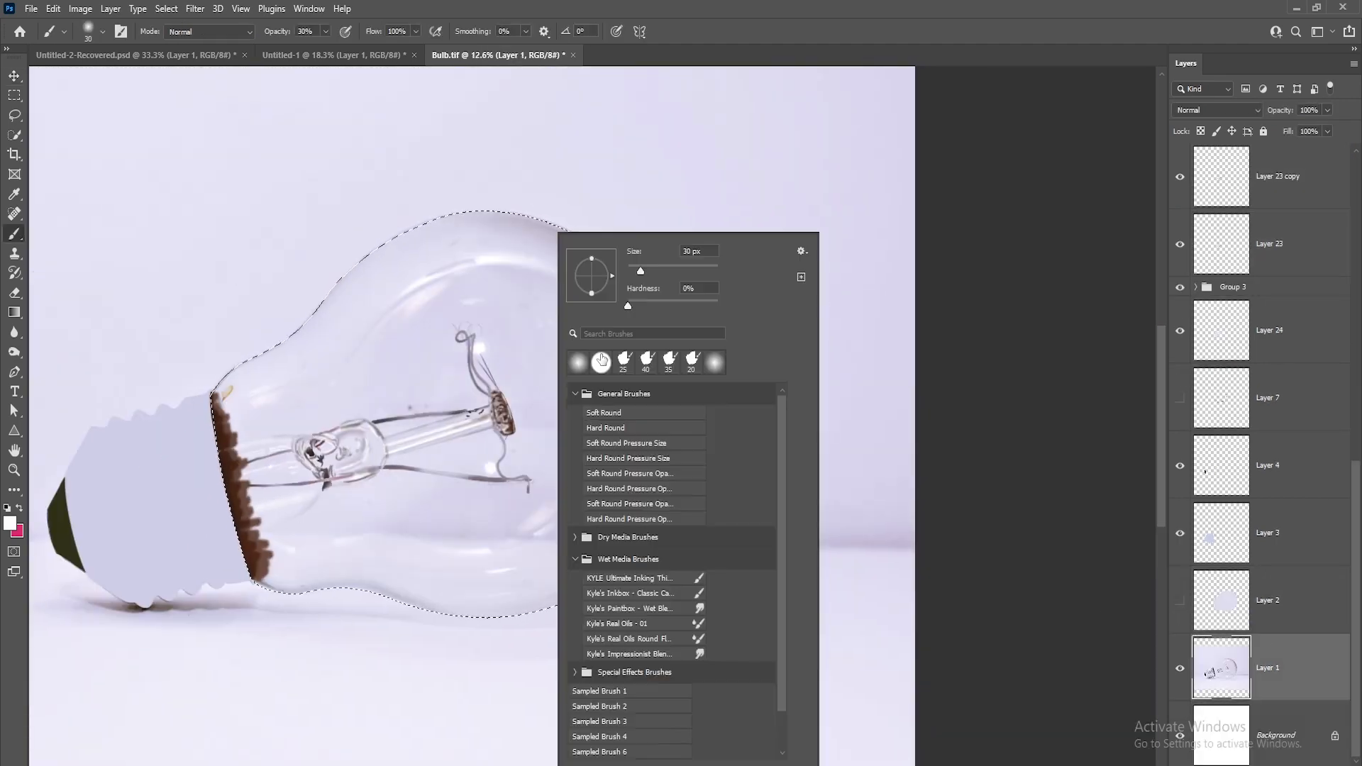
pyautogui.click(518, 294)
pyautogui.hotkey('ctrl', 'shift', 'alt', 'n')
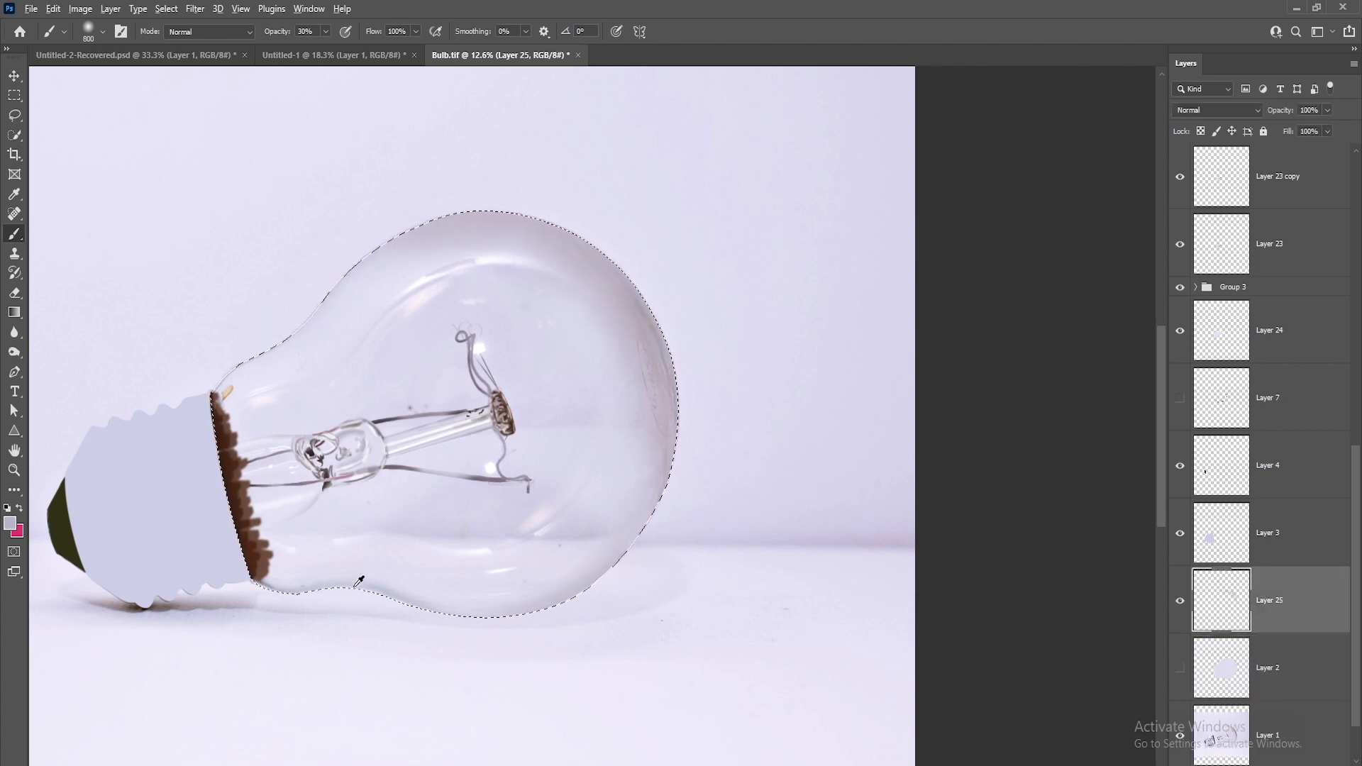
# Shade the bulb's glass edge and interior with colours sampled from the photo, using large soft brushes at 30% opacity.
pyautogui.moveTo(511, 325); pyautogui.dragTo(460, 343)
pyautogui.keyDown('alt'); pyautogui.click(484, 317); pyautogui.keyUp('alt')
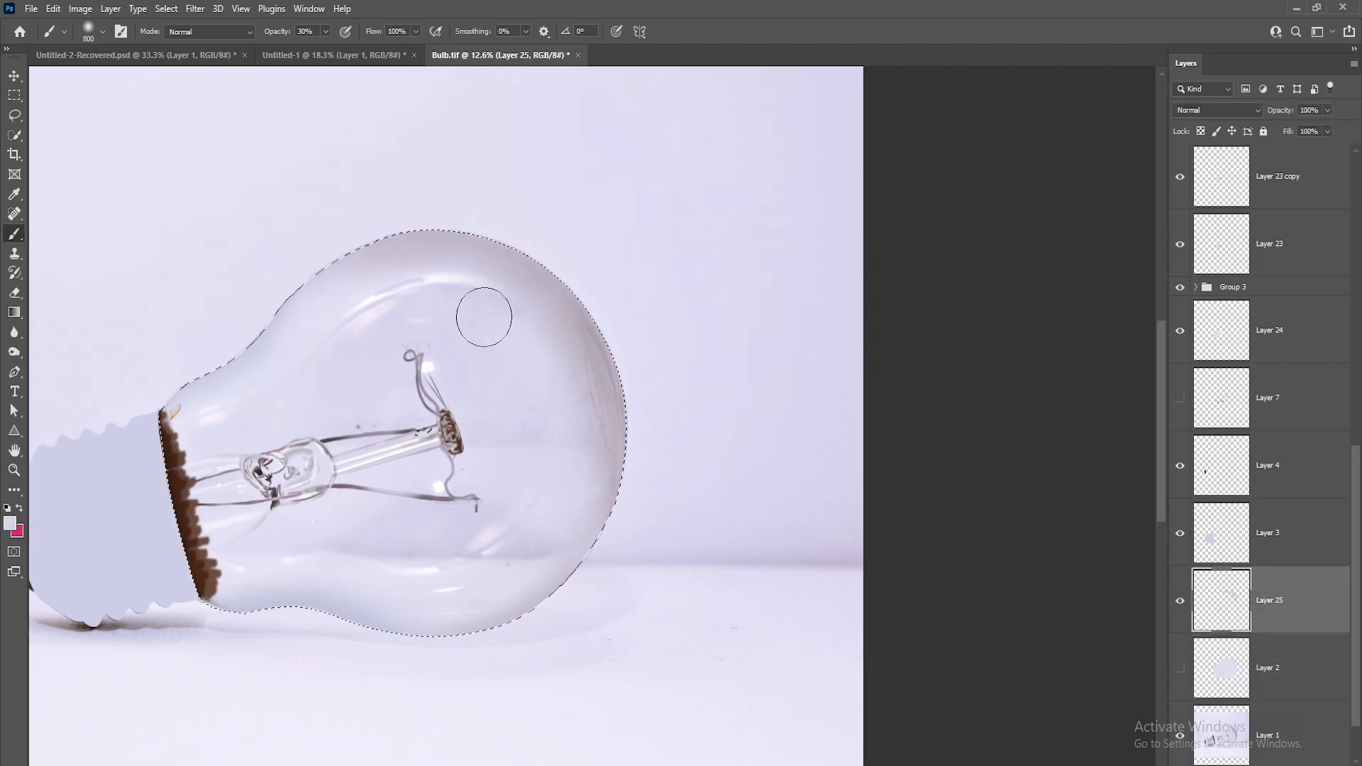
pyautogui.keyDown('alt'); pyautogui.click(570, 308); pyautogui.keyUp('alt')
pyautogui.moveTo(577, 316); pyautogui.dragTo(549, 557)
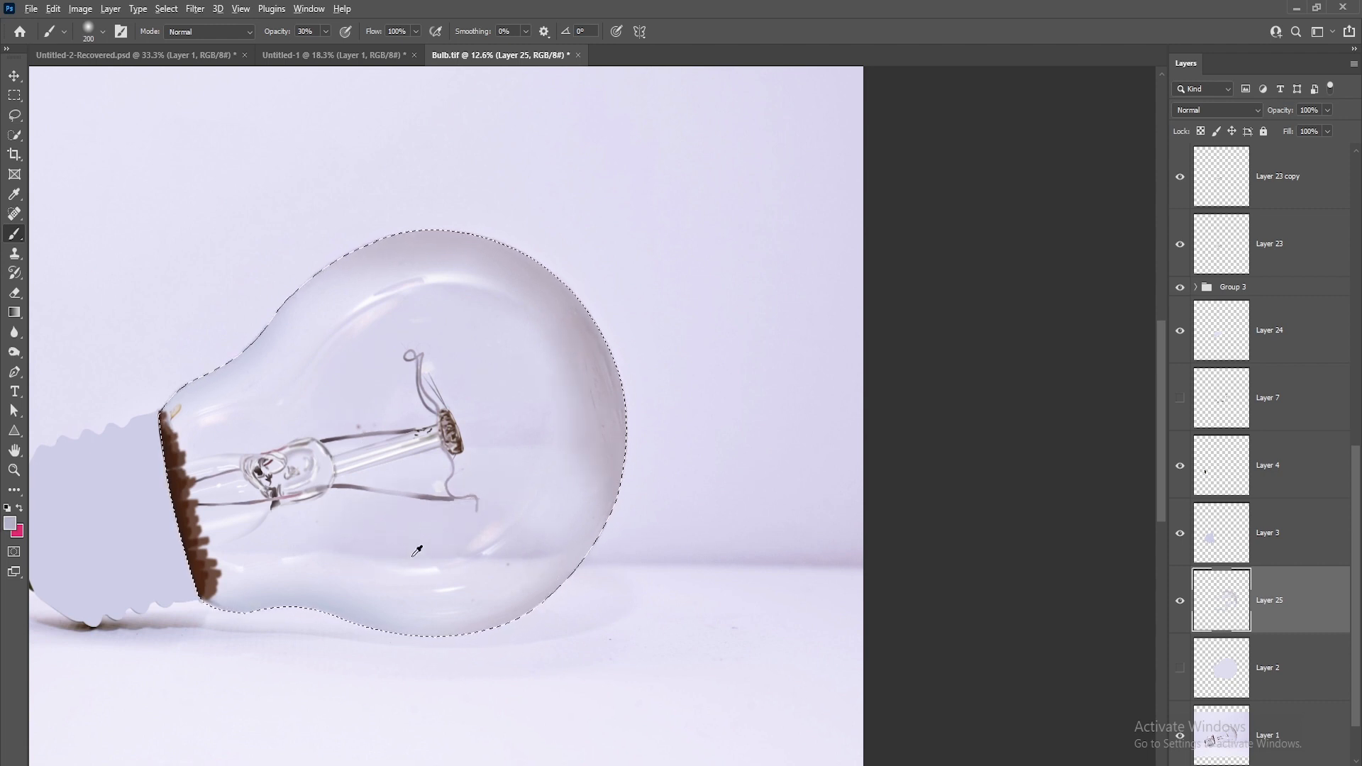
pyautogui.press('[')
pyautogui.press('[')
pyautogui.press('[')
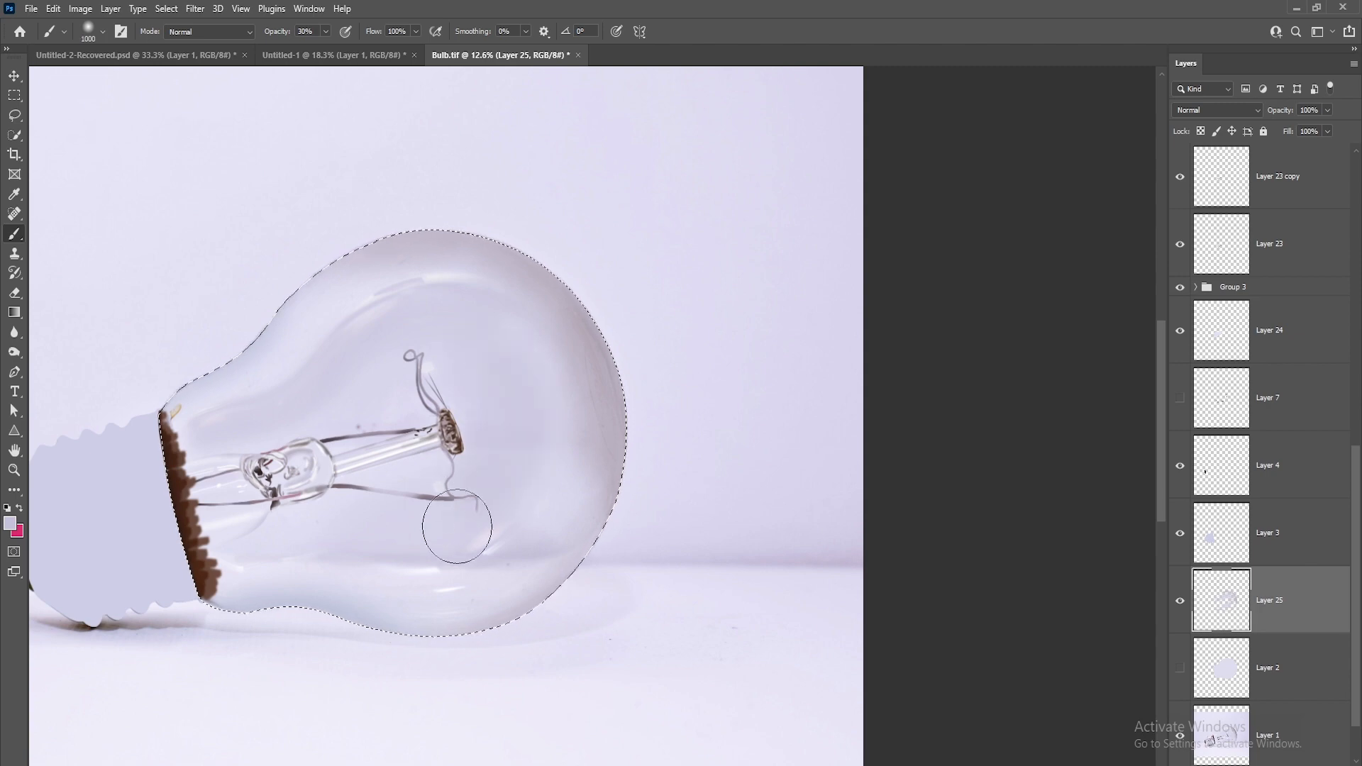
pyautogui.press('[')
pyautogui.press('[')
pyautogui.press('[')
pyautogui.press('[')
# Add a new layer and paint pale soft highlights around the bulb's glass with a 600 px brush at 30% opacity.
pyautogui.hotkey('ctrl', 'shift', 'alt', 'n')
pyautogui.press(']')
pyautogui.press(']')
pyautogui.press(']')
pyautogui.press(']')
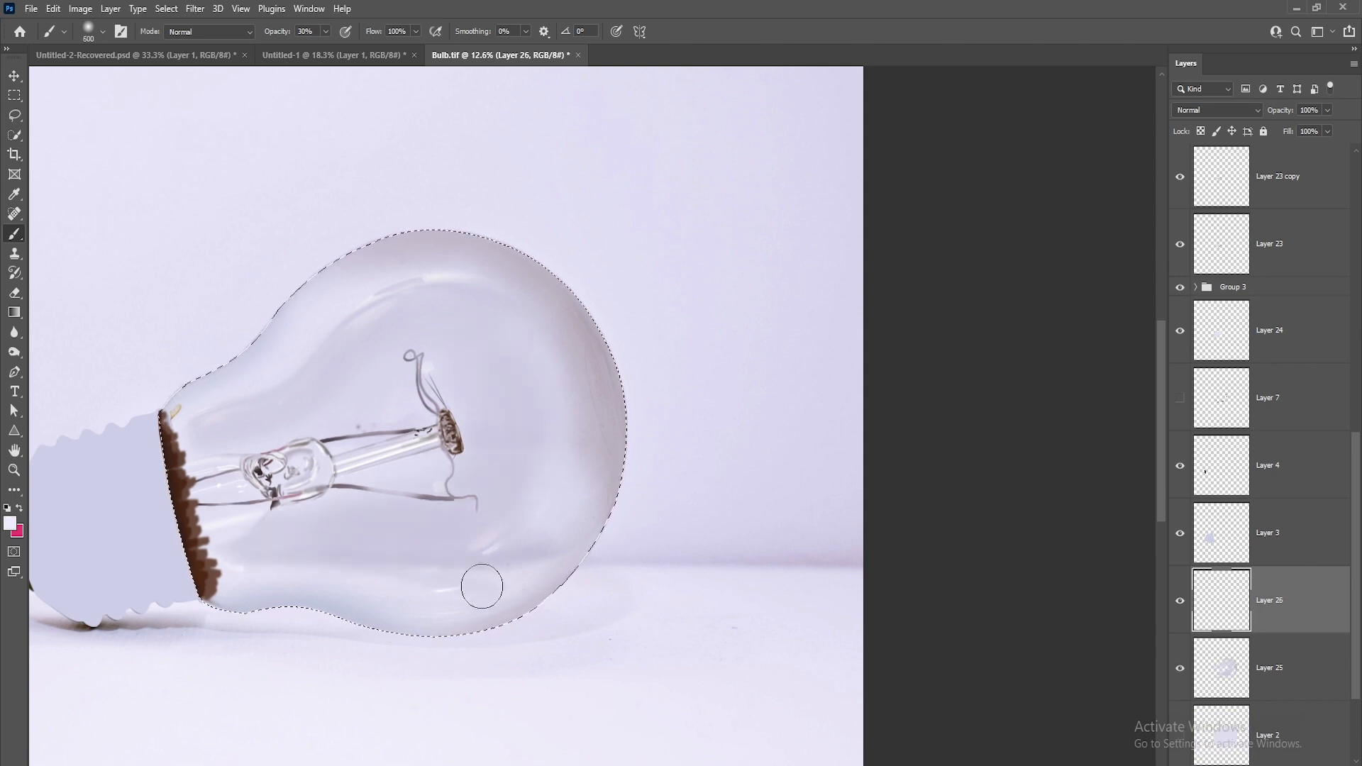
pyautogui.press('[')
pyautogui.press('[')
pyautogui.press('[')
pyautogui.press('[')
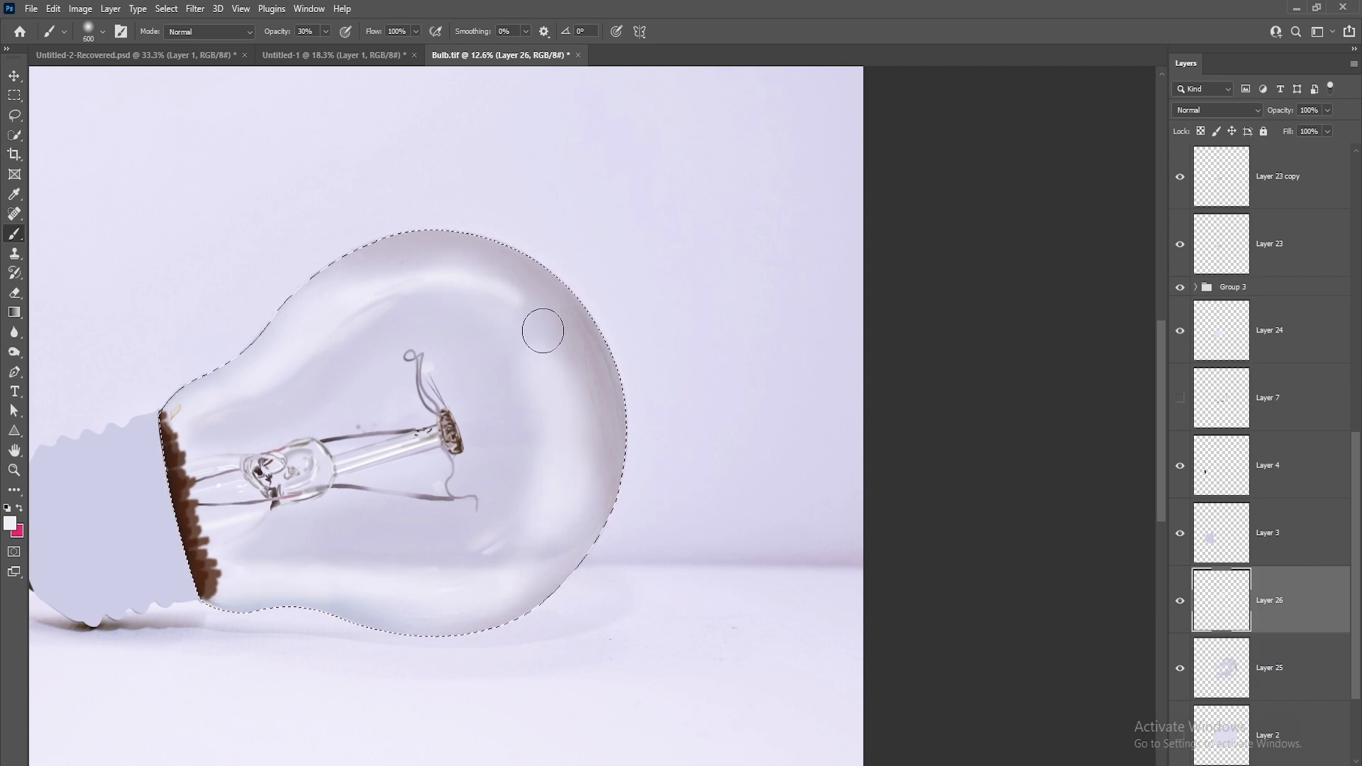
# Hide the photo layer and compare the glass shading with and without the Layer 2 fill.
pyautogui.scroll(-3, 1181, 666)
pyautogui.click(1180, 669)
pyautogui.click(1180, 601)
pyautogui.click(1180, 601)
pyautogui.click(1180, 601)
pyautogui.click(1180, 601)
pyautogui.scroll(-4, 616, 520)
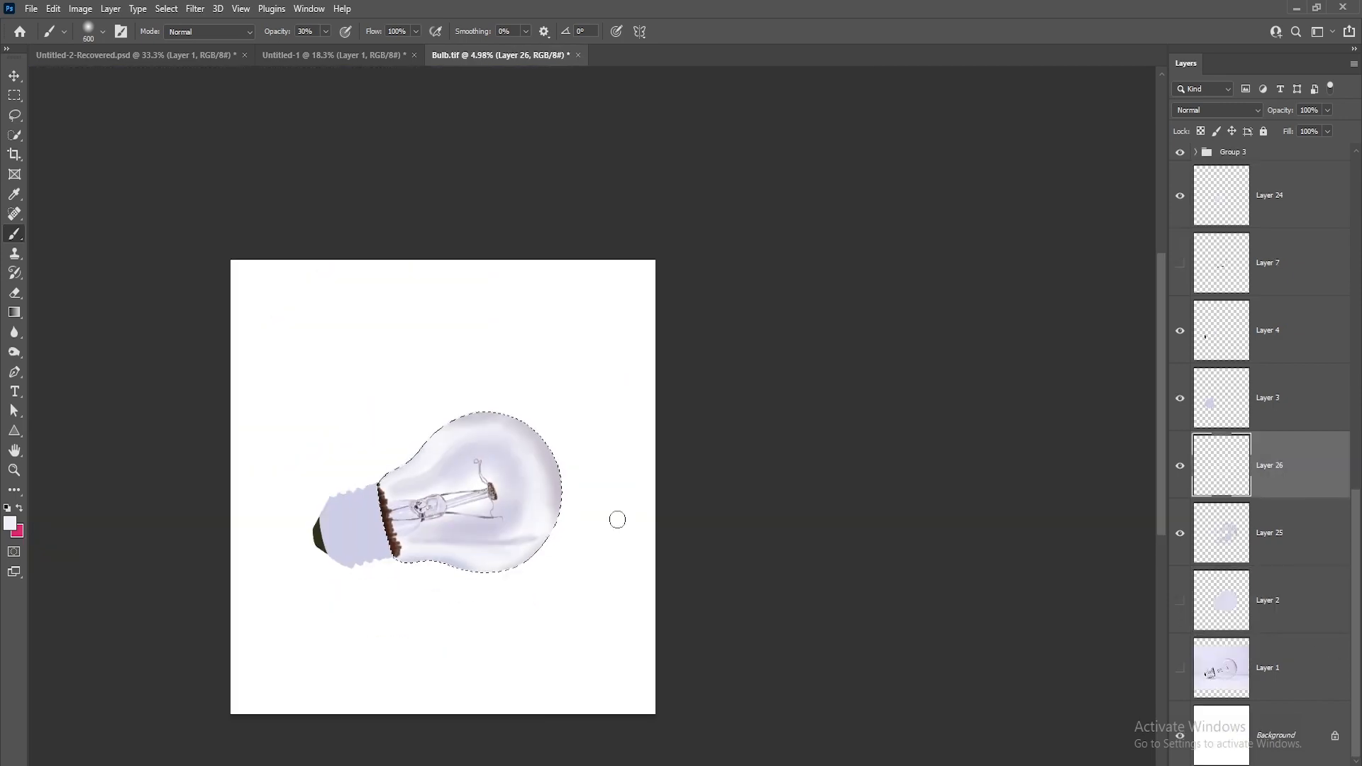
# Add a new layer above Layer 25, tone the bulb's outer edge with soft grey, and clear the selection.
pyautogui.hotkey('ctrl', 'd')
pyautogui.scroll(4, 462, 532)
pyautogui.press('v')
pyautogui.click(1195, 518)
pyautogui.hotkey('ctrl', 'shift', 'alt', 'n')
pyautogui.press('b')
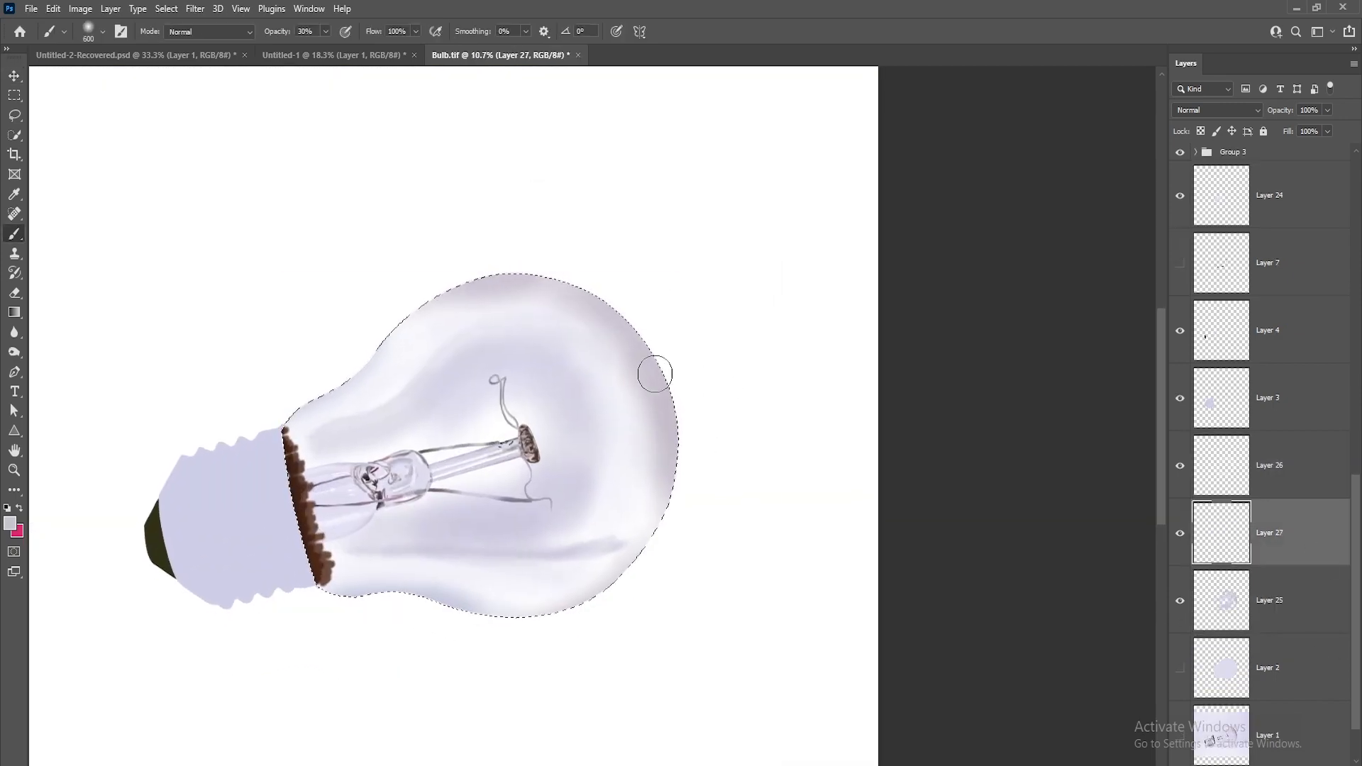
pyautogui.hotkey('ctrl', 'd')
pyautogui.scroll(-4, 703, 511)
pyautogui.press('v')
pyautogui.scroll(5, 601, 545)
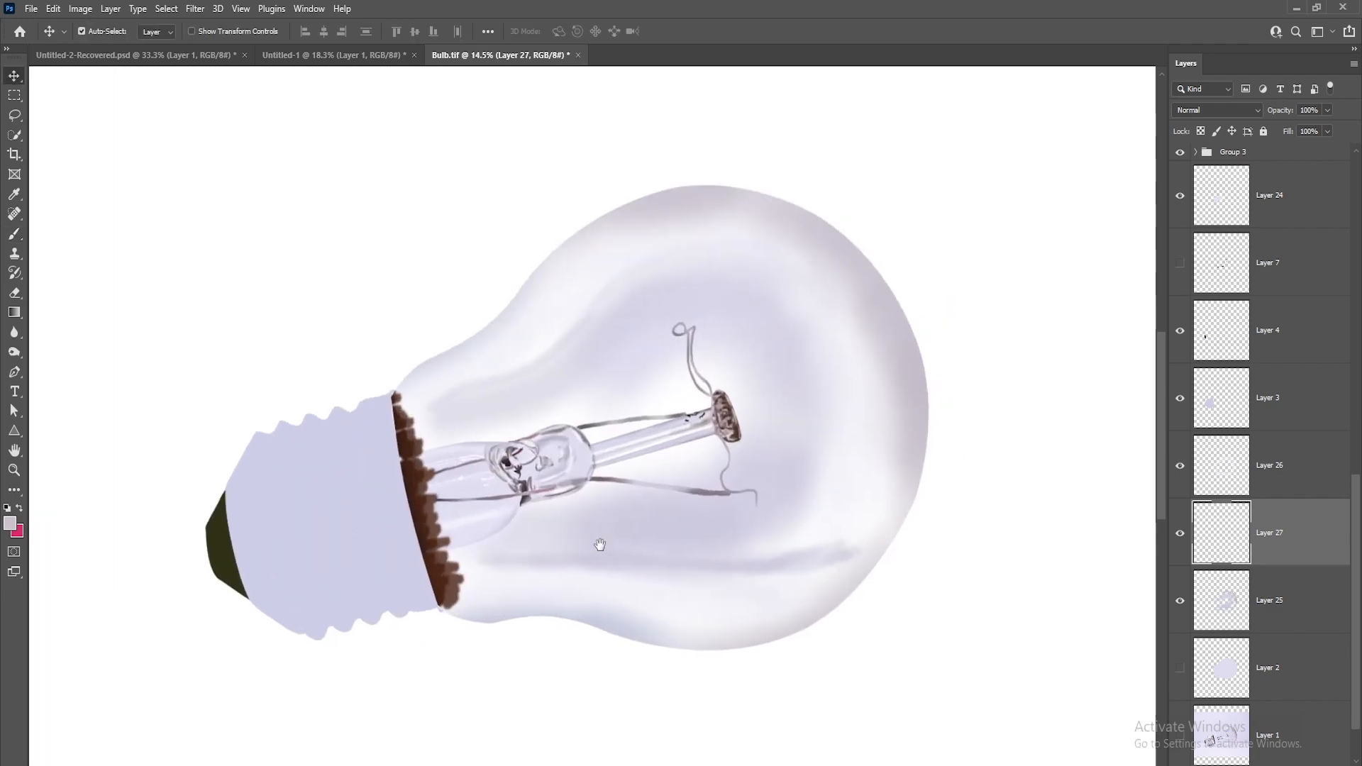
# Compare the painted bulb with the original photo by toggling layer visibility, leaving the photo shown.
pyautogui.click(1179, 742)
pyautogui.keyDown('alt'); pyautogui.click(1179, 742); pyautogui.keyUp('alt')
pyautogui.keyDown('alt'); pyautogui.click(1180, 742); pyautogui.keyUp('alt')
pyautogui.keyDown('alt'); pyautogui.click(1179, 742); pyautogui.keyUp('alt')
pyautogui.keyDown('alt'); pyautogui.click(1180, 742); pyautogui.keyUp('alt')
pyautogui.keyDown('alt'); pyautogui.click(1179, 743); pyautogui.keyUp('alt')
pyautogui.keyDown('alt'); pyautogui.click(1179, 742); pyautogui.keyUp('alt')
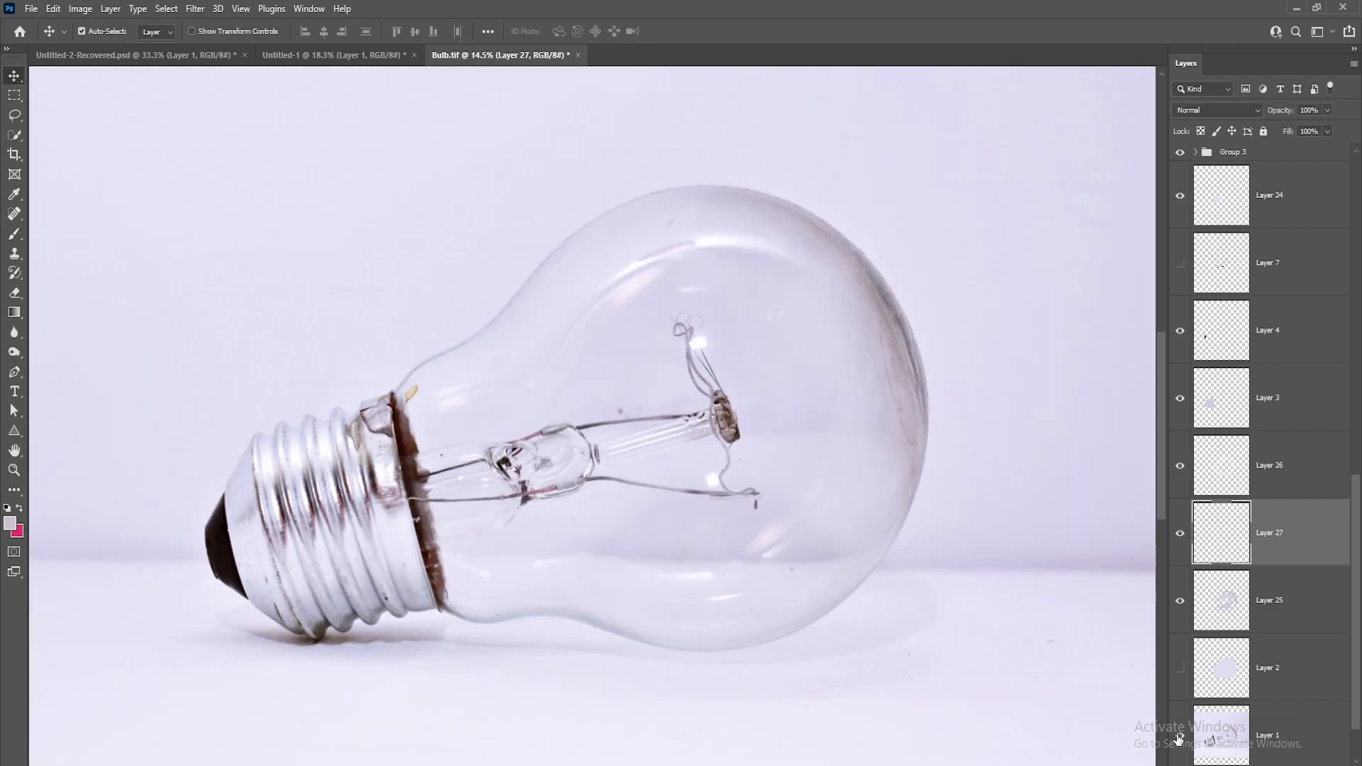
# Add a new layer and paint a white highlight beside the upper filament loop with a 45 px brush at 20% opacity.
pyautogui.scroll(6, 801, 322)
pyautogui.hotkey('ctrl', 'shift', 'alt', 'n')
pyautogui.press('b')
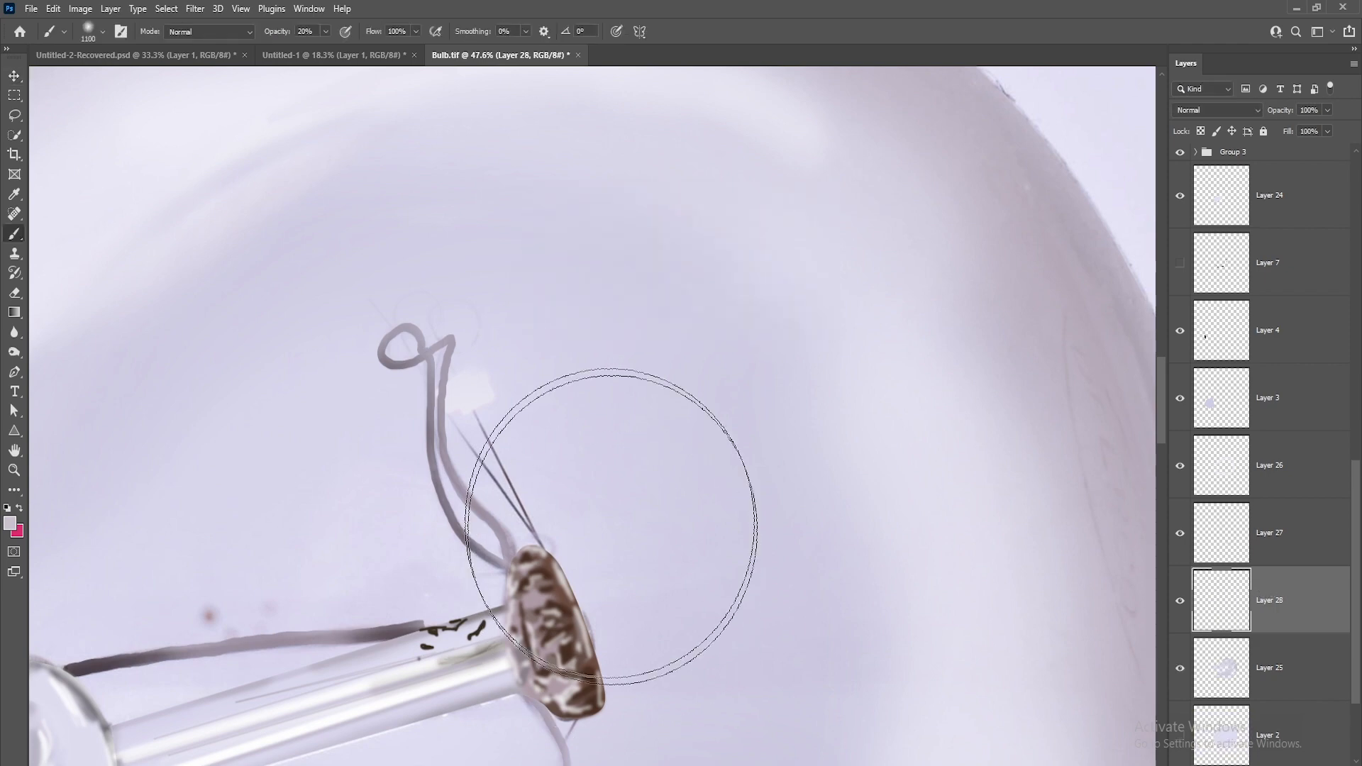
pyautogui.press('d')
pyautogui.press('x')
pyautogui.press('[')
pyautogui.press('[')
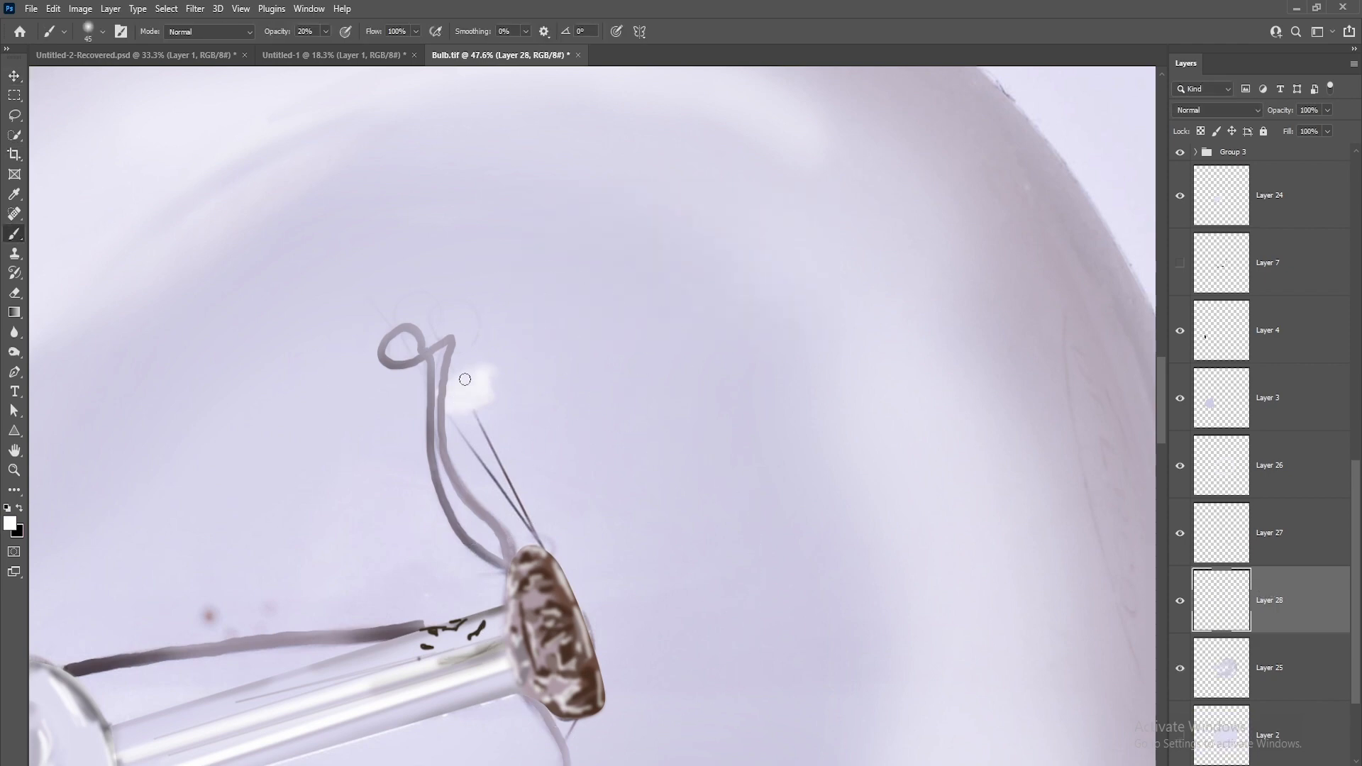
# Paint bright white sparkles beside the filament wires on Layer 14 copy 2 at 100% brush opacity.
pyautogui.scroll(10, 1336, 371)
pyautogui.click(1302, 179)
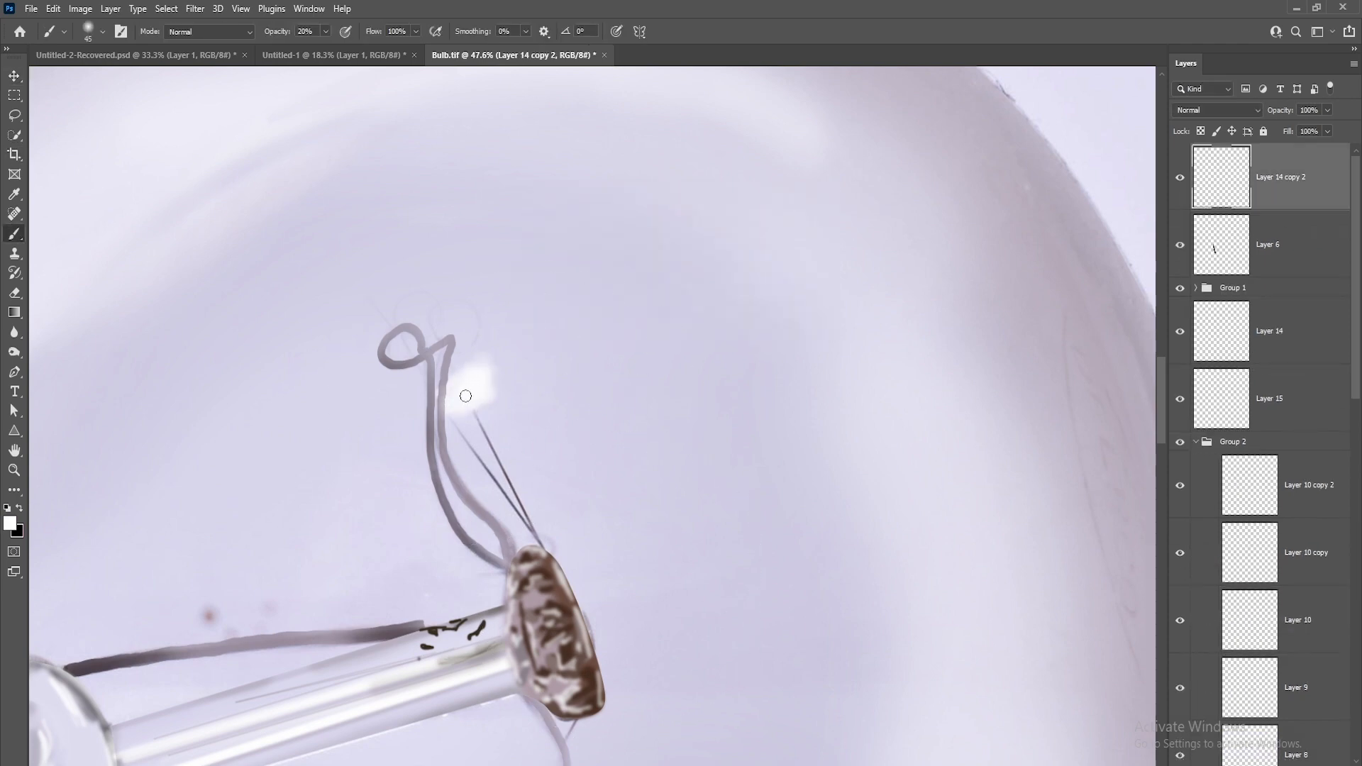
pyautogui.scroll(-10, 489, 461)
pyautogui.scroll(10, 501, 524)
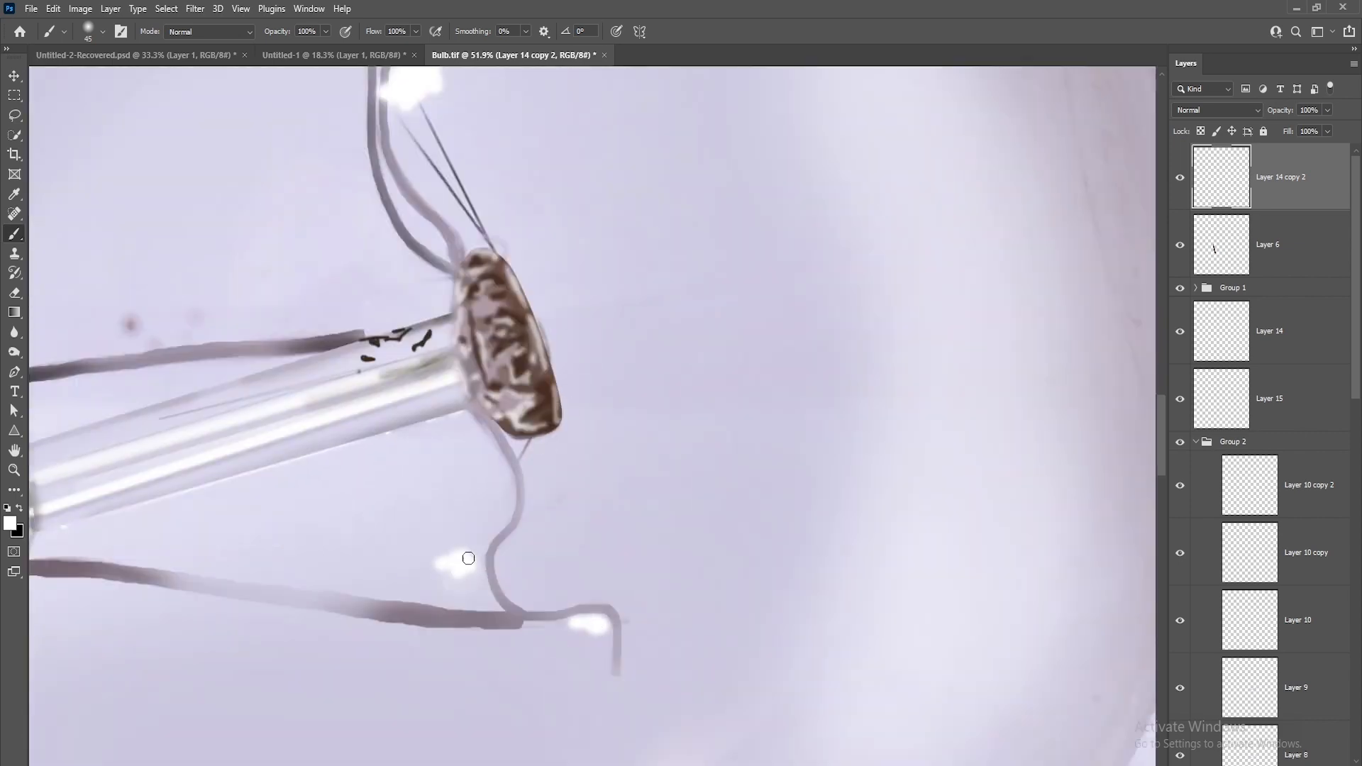
pyautogui.moveTo(456, 579); pyautogui.dragTo(472, 588)
# Paint soft white reflections on the lower glass with a 125 px brush at 20% opacity.
pyautogui.scroll(-10, 496, 539)
pyautogui.press(']')
pyautogui.press(']')
pyautogui.press(']')
pyautogui.press(']')
pyautogui.press('2')
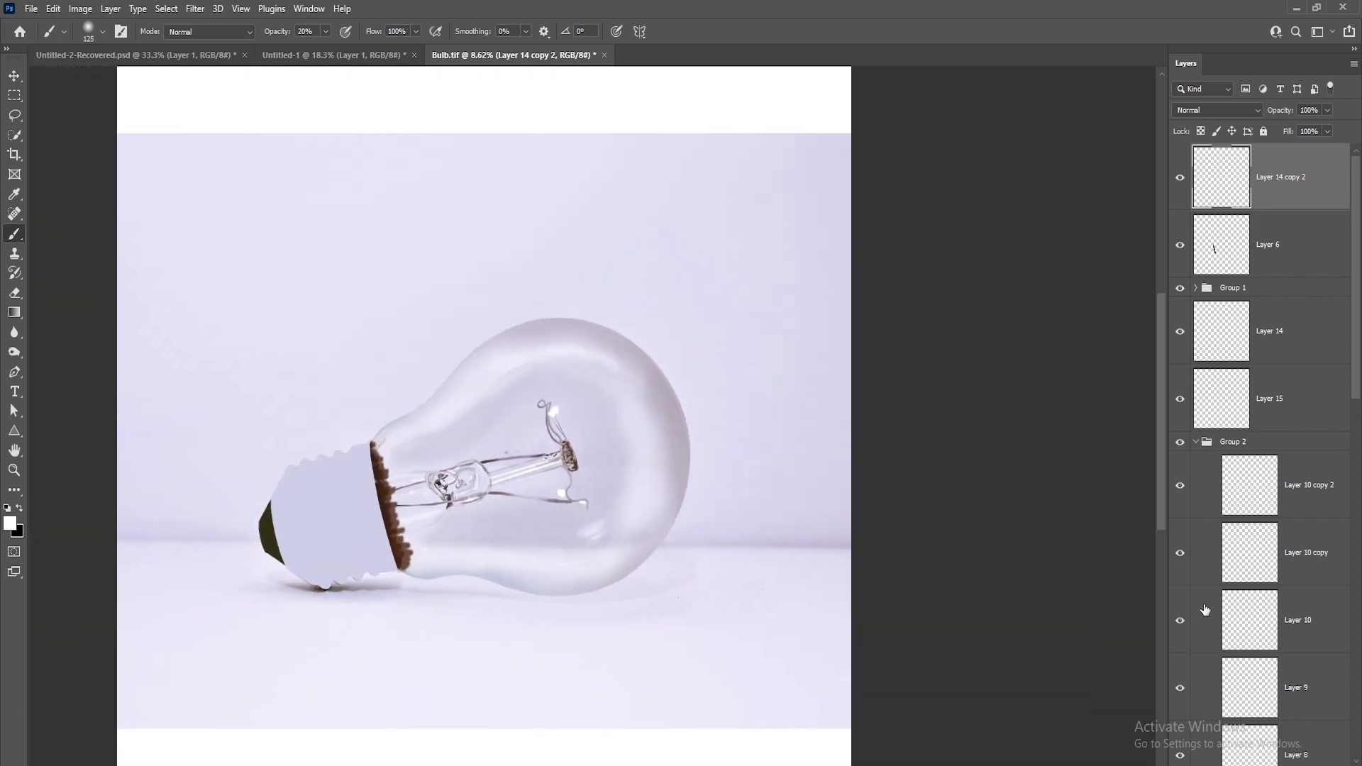
# Check the new highlights with the Layer 1 photo hidden and shown.
pyautogui.scroll(-10, 1205, 610)
pyautogui.click(1181, 669)
pyautogui.click(1181, 670)
pyautogui.click(1181, 670)
pyautogui.click(1181, 670)
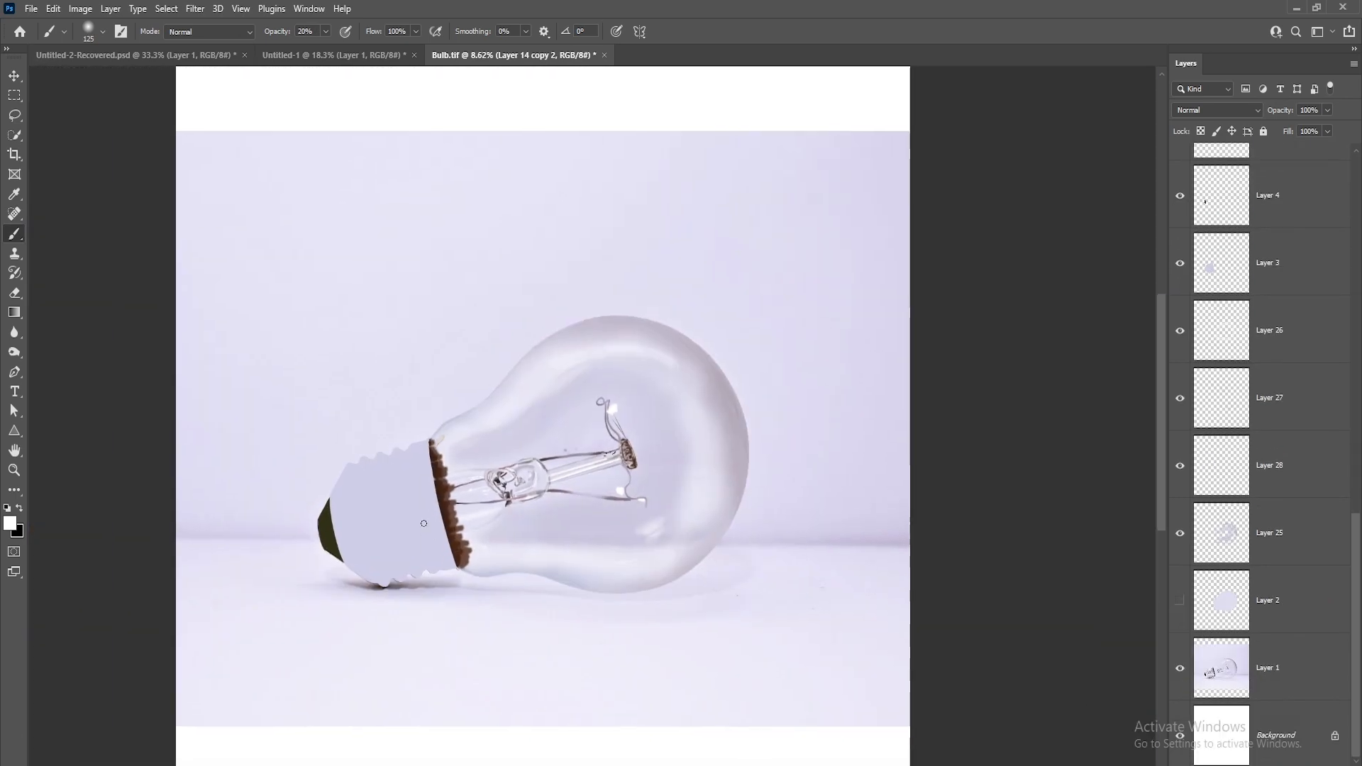
# Hide the flat screw base fill on Layer 3, load its outline as a selection, and add a new layer above it.
pyautogui.press('v')
pyautogui.click(424, 524)
pyautogui.click(1180, 263)
pyautogui.keyDown('ctrl'); pyautogui.click(1231, 262); pyautogui.keyUp('ctrl')
pyautogui.scroll(6, 365, 548)
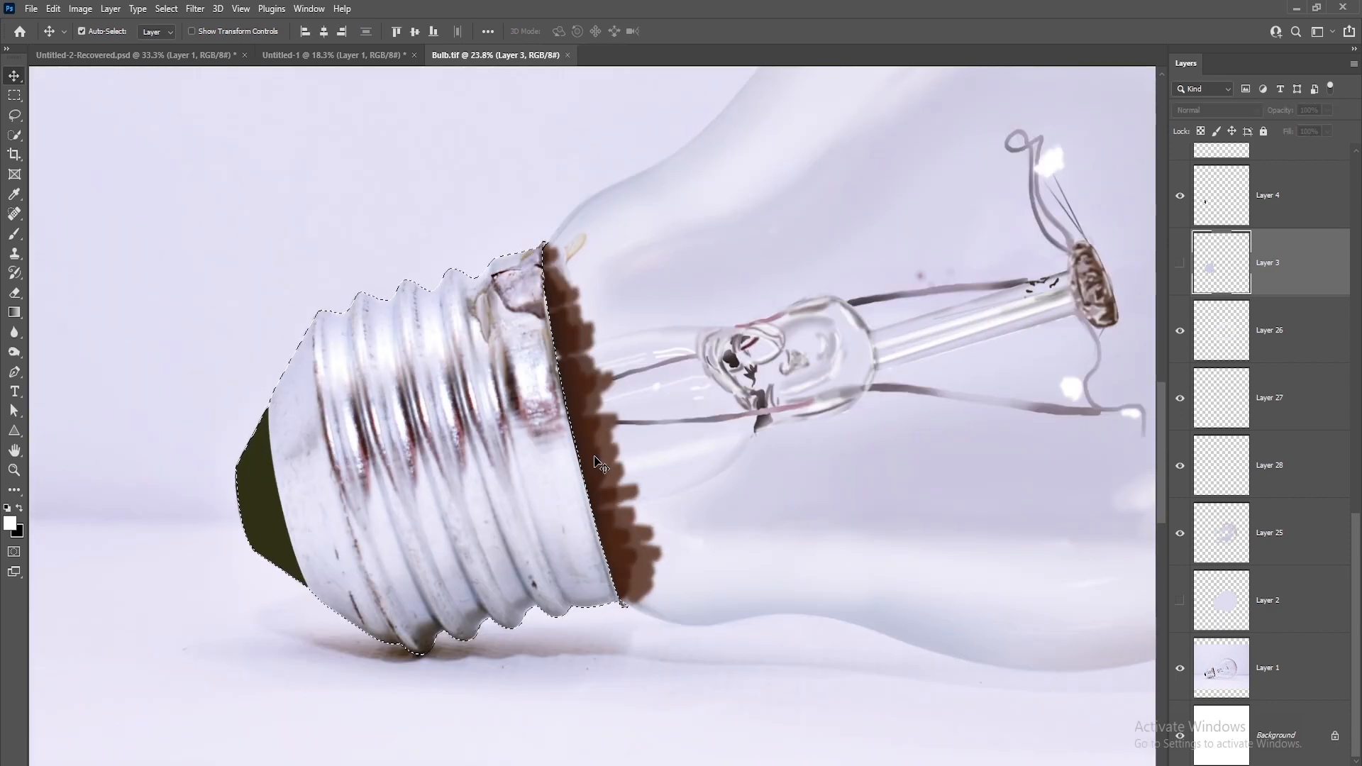
pyautogui.hotkey('ctrl', 'alt', 'shift', 'n')
pyautogui.scroll(2, 497, 454)
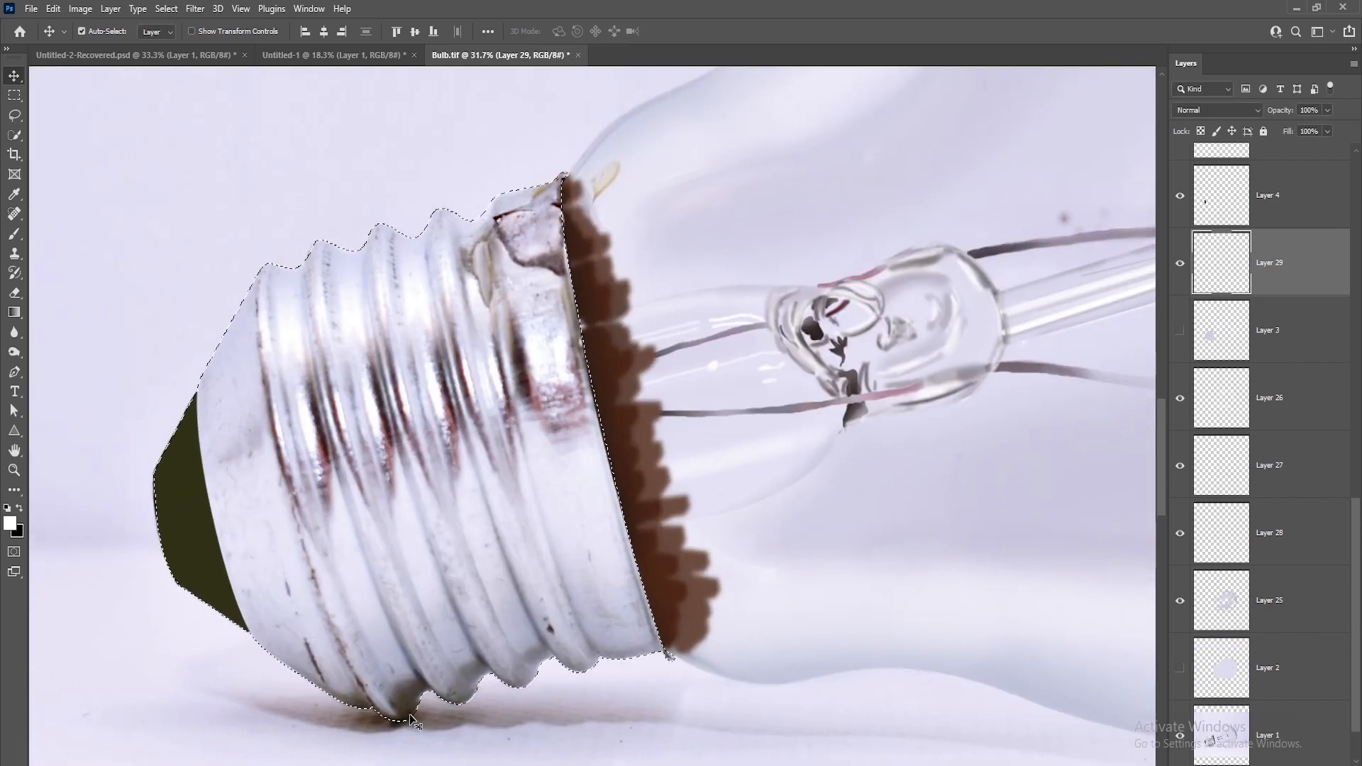
# Draw a straight mauve line along the first thread of the screw base with a 70 px brush at 100% opacity.
pyautogui.press('b')
pyautogui.press('x')
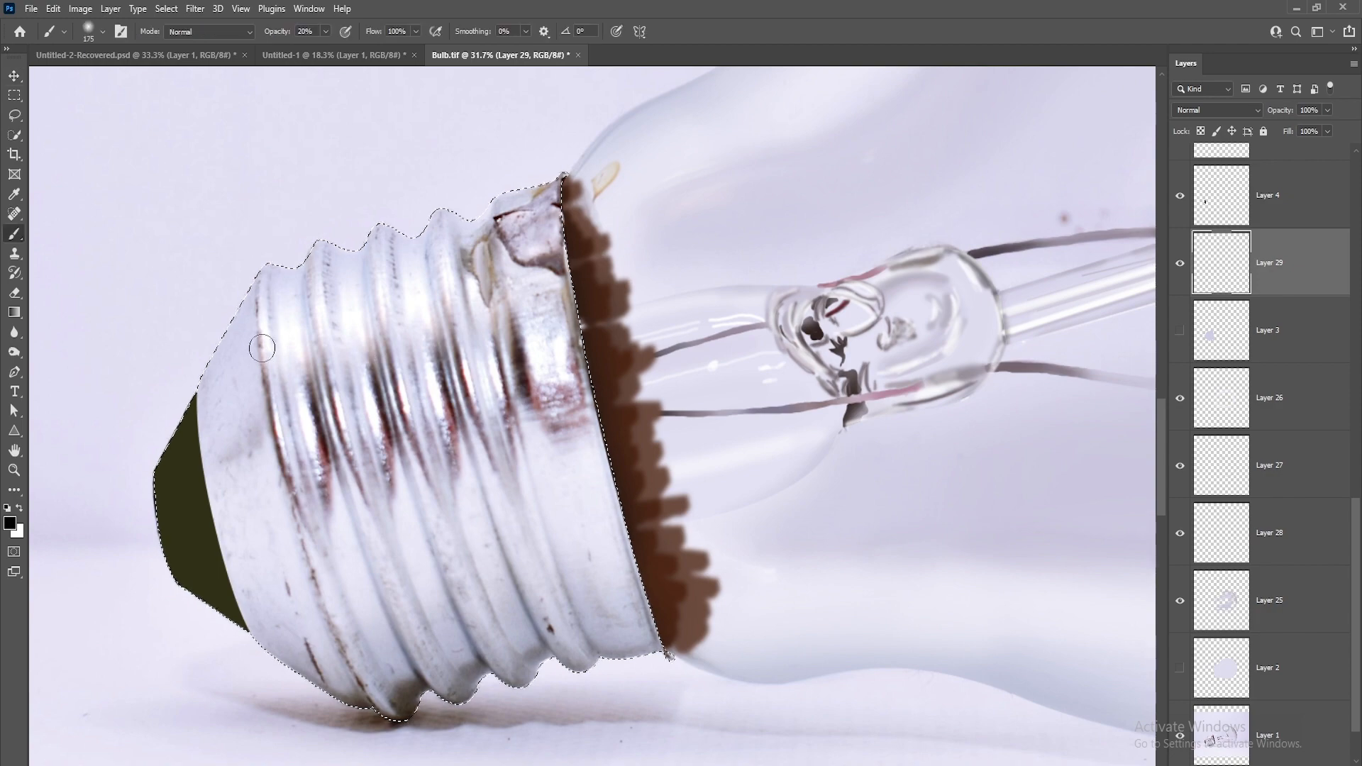
pyautogui.scroll(3, 269, 332)
pyautogui.keyDown('alt'); pyautogui.click(264, 333); pyautogui.keyUp('alt')
pyautogui.scroll(-4, 266, 331)
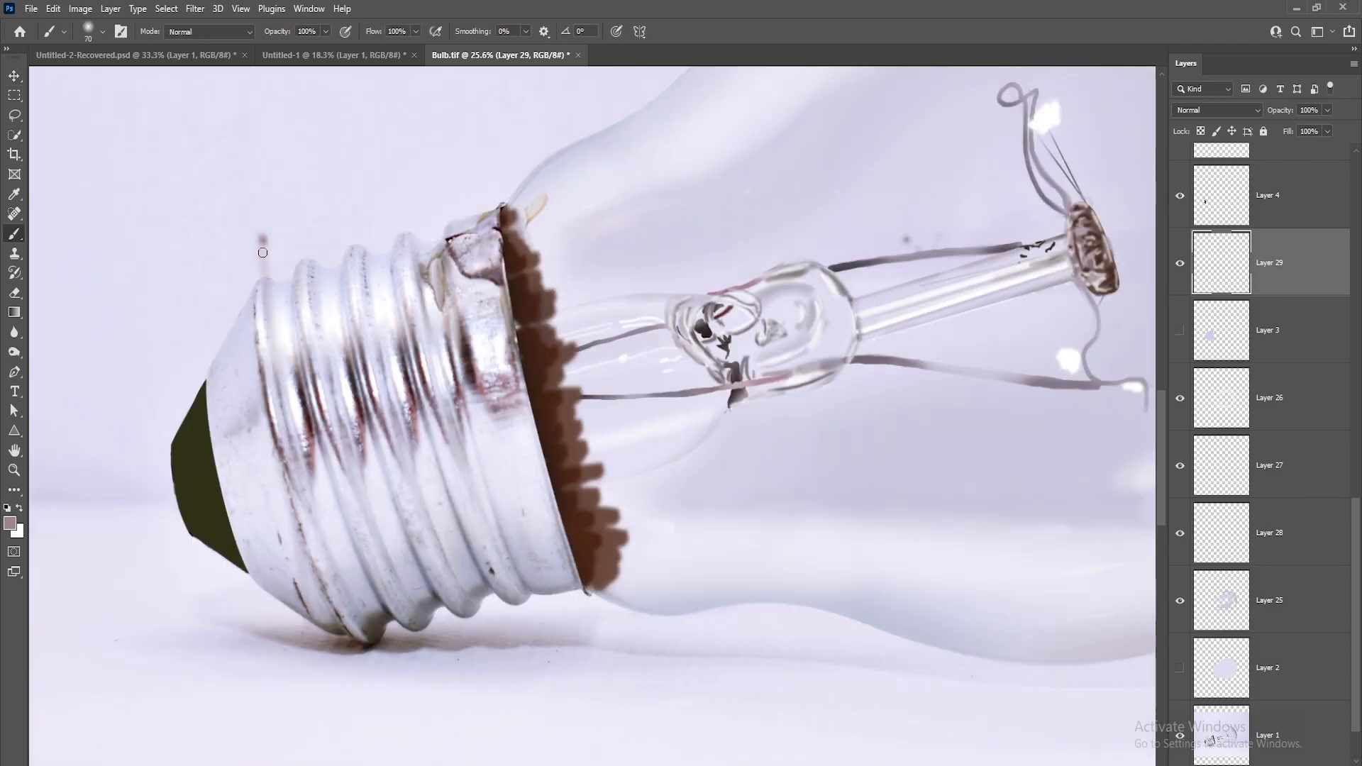
pyautogui.keyDown('shift'); pyautogui.click(319, 668); pyautogui.keyUp('shift')
# Warp the mauve line to follow the curve of the first thread.
pyautogui.hotkey('ctrl', 't')
pyautogui.rightClick(311, 373)
pyautogui.click(341, 478)
pyautogui.moveTo(284, 428); pyautogui.dragTo(266, 439)
pyautogui.moveTo(321, 671); pyautogui.dragTo(365, 667)
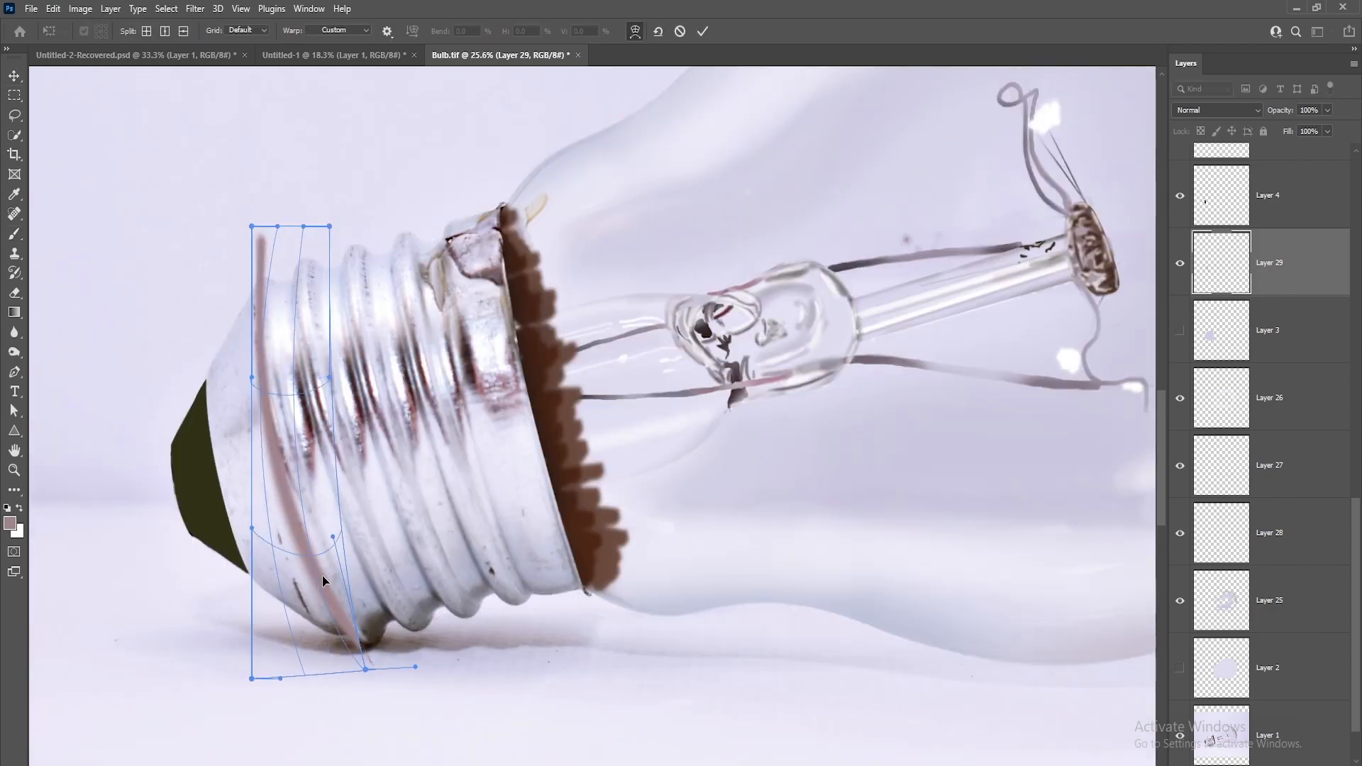
pyautogui.moveTo(261, 298); pyautogui.dragTo(256, 298)
pyautogui.press('Return')
# Copy the curved line onto the second and third threads and warp the third to fit its groove.
pyautogui.moveTo(289, 507); pyautogui.dragTo(264, 468)
pyautogui.press('v')
pyautogui.moveTo(264, 471); pyautogui.dragTo(365, 444)
pyautogui.hotkey('ctrl', 't')
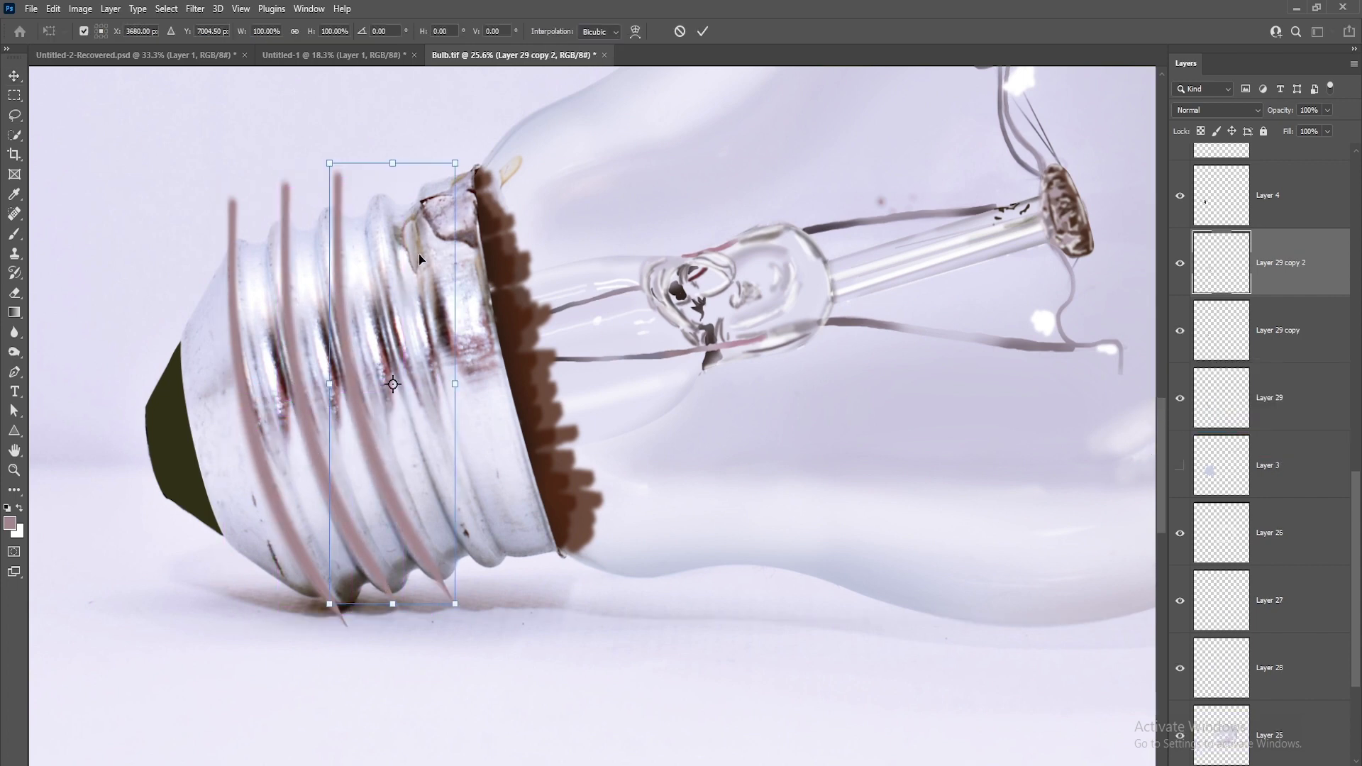
pyautogui.rightClick(403, 218)
pyautogui.click(433, 323)
pyautogui.moveTo(337, 190); pyautogui.dragTo(323, 188)
pyautogui.moveTo(437, 583); pyautogui.dragTo(432, 587)
pyautogui.press('Return')
# Place three more copies of the thread line across the remaining grooves up to the collar edge, adjusting their shape.
pyautogui.moveTo(377, 460); pyautogui.dragTo(471, 448)
pyautogui.hotkey('ctrl', 't')
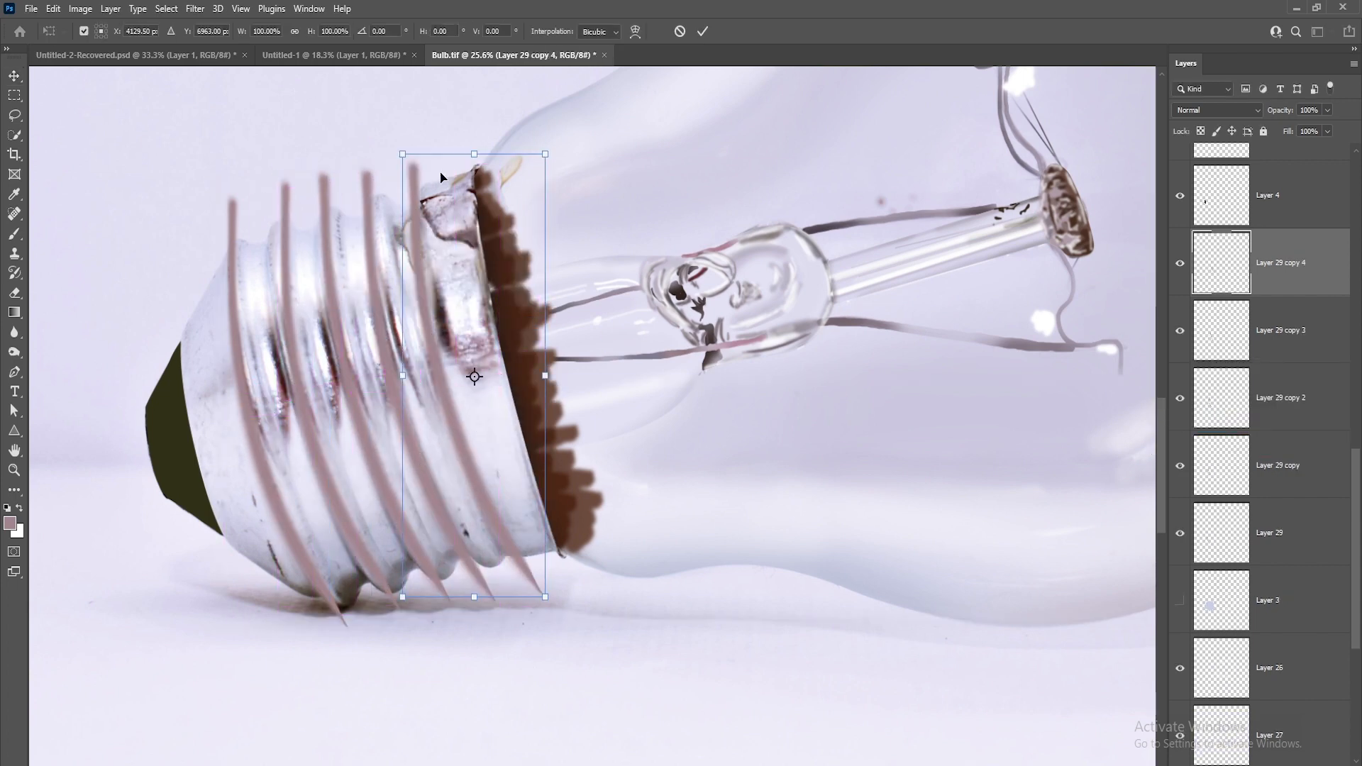
pyautogui.moveTo(437, 135); pyautogui.dragTo(444, 134)
pyautogui.press('Return')
pyautogui.moveTo(447, 372)
pyautogui.mouseDown()
pyautogui.moveTo(514, 367)
pyautogui.moveTo(503, 369)
pyautogui.mouseUp()
pyautogui.moveTo(426, 380); pyautogui.dragTo(407, 386)
# Select all six thread lines and merge them into one layer.
pyautogui.click(224, 398)
pyautogui.keyDown('shift'); pyautogui.click(280, 396); pyautogui.keyUp('shift')
pyautogui.keyDown('shift'); pyautogui.click(331, 393); pyautogui.keyUp('shift')
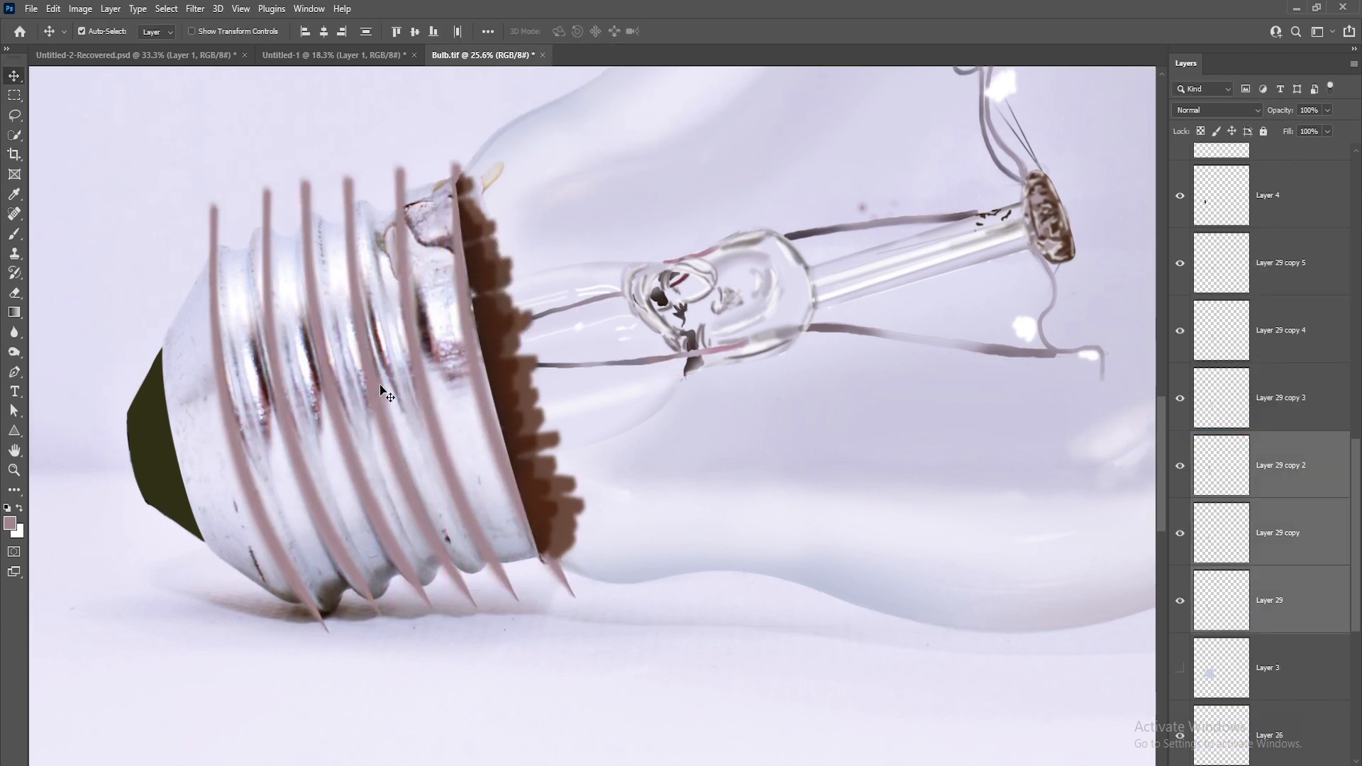
pyautogui.keyDown('shift'); pyautogui.click(380, 387); pyautogui.keyUp('shift')
pyautogui.keyDown('shift'); pyautogui.click(427, 386); pyautogui.keyUp('shift')
pyautogui.keyDown('shift'); pyautogui.click(481, 392); pyautogui.keyUp('shift')
pyautogui.hotkey('ctrl', 'e')
pyautogui.hotkey('ctrl', 't')
pyautogui.press('Escape')
# Erase the parts of the thread lines outside the Layer 3 base outline with a 200 px eraser and an inverted selection.
pyautogui.keyDown('ctrl'); pyautogui.click(1221, 330); pyautogui.keyUp('ctrl')
pyautogui.press('e')
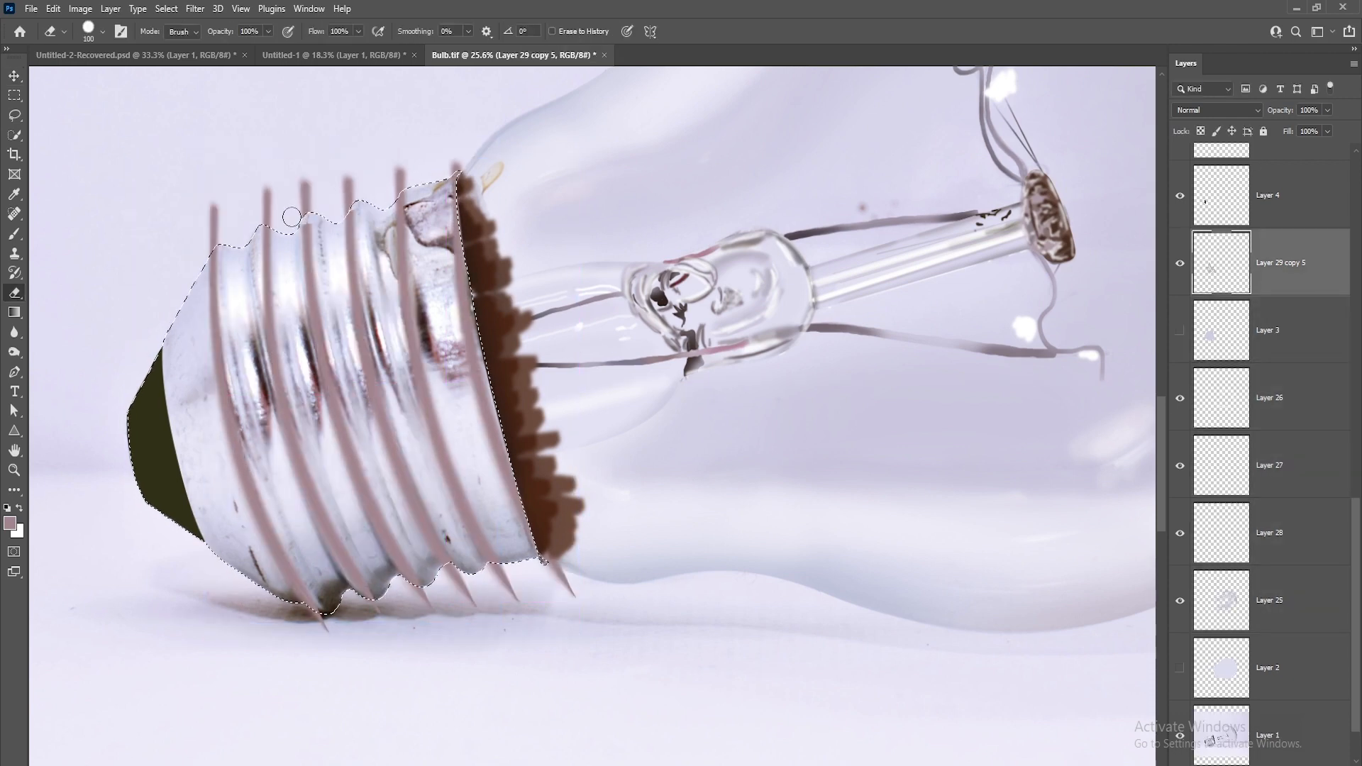
pyautogui.hotkey('ctrl', 'shift', 'i')
pyautogui.press(']')
pyautogui.press(']')
pyautogui.press(']')
pyautogui.press(']')
pyautogui.moveTo(259, 195); pyautogui.dragTo(420, 169)
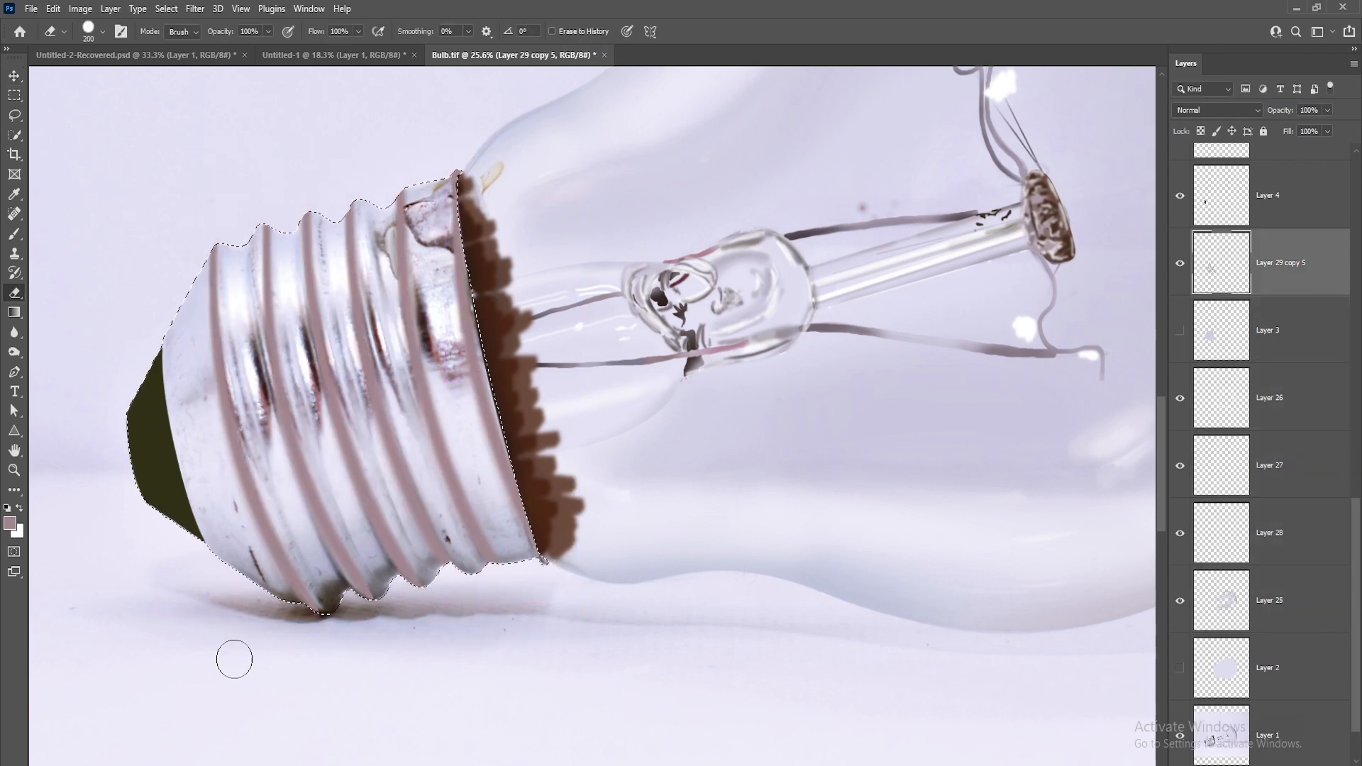
# Mute the pinkish thread lines on Layer 29 copy 5 to a greyer tone with Hue/Saturation.
pyautogui.hotkey('ctrl', 'd')
pyautogui.press('v')
pyautogui.moveTo(470, 427); pyautogui.dragTo(477, 403)
pyautogui.scroll(4, 265, 296)
pyautogui.click(1181, 264)
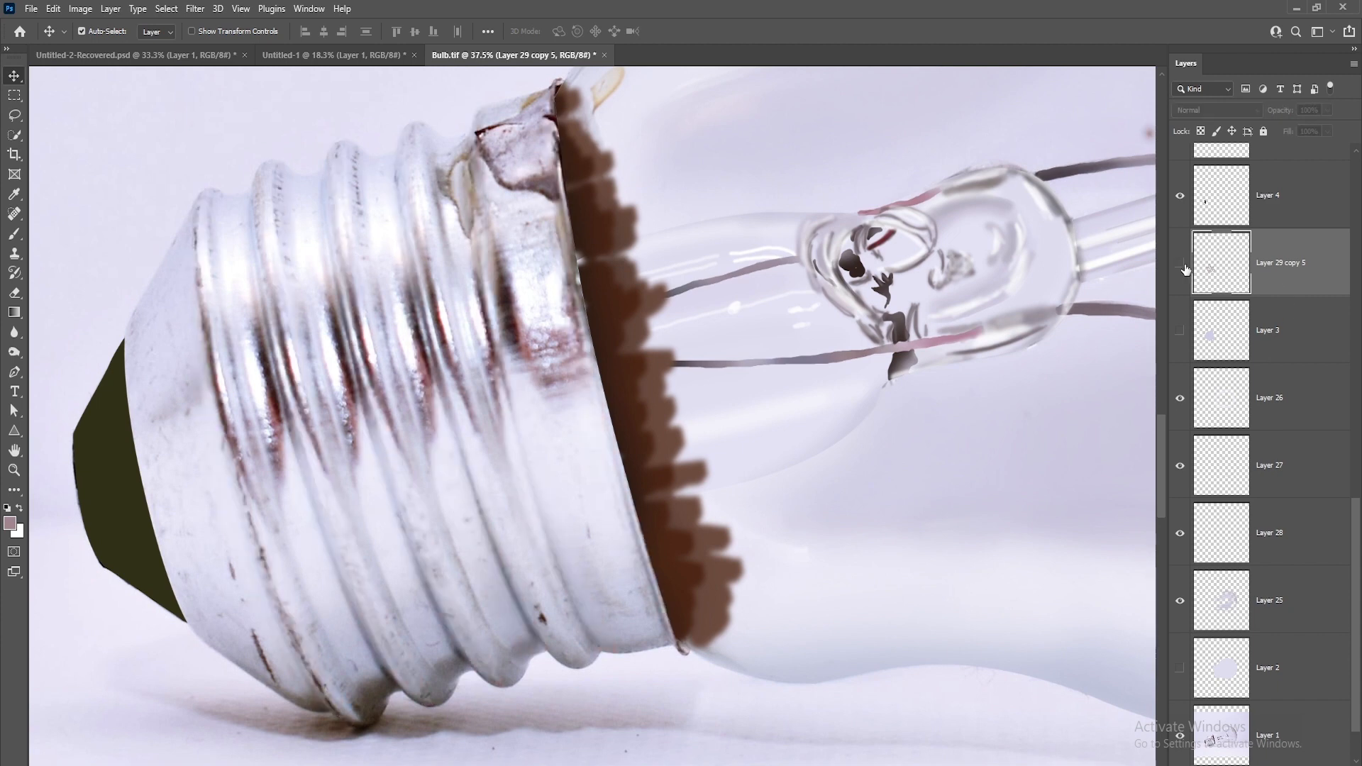
pyautogui.click(1181, 264)
pyautogui.click(1180, 264)
pyautogui.click(1180, 264)
pyautogui.hotkey('ctrl', 'u')
pyautogui.moveTo(1079, 379)
pyautogui.mouseDown()
pyautogui.moveTo(1046, 380)
pyautogui.moveTo(1086, 418)
pyautogui.mouseUp()
pyautogui.press('Return')
# Load the Layer 3 base outline as a selection and add a new layer directly above Layer 3.
pyautogui.keyDown('ctrl'); pyautogui.click(1242, 339); pyautogui.keyUp('ctrl')
pyautogui.click(1299, 337)
pyautogui.hotkey('ctrl', 'shift', 'n')
pyautogui.press('Return')
# Paint soft sampled grey-lavender shading up the lower part of each groove with a 200 px brush at 30% opacity.
pyautogui.press('b')
pyautogui.keyDown('alt'); pyautogui.click(215, 290); pyautogui.keyUp('alt')
pyautogui.press(']')
pyautogui.press(']')
pyautogui.press(']')
pyautogui.press(']')
pyautogui.press(']')
pyautogui.press(']')
pyautogui.press(']')
pyautogui.moveTo(228, 227)
pyautogui.mouseDown()
pyautogui.moveTo(238, 391)
pyautogui.moveTo(366, 688)
pyautogui.moveTo(319, 635)
pyautogui.mouseUp()
pyautogui.hotkey('ctrl', 'z')
pyautogui.keyDown('alt'); pyautogui.click(376, 651); pyautogui.keyUp('alt')
pyautogui.press('3')
pyautogui.moveTo(376, 699)
pyautogui.mouseDown()
pyautogui.moveTo(324, 657)
pyautogui.moveTo(245, 496)
pyautogui.mouseUp()
pyautogui.moveTo(415, 671); pyautogui.dragTo(341, 465)
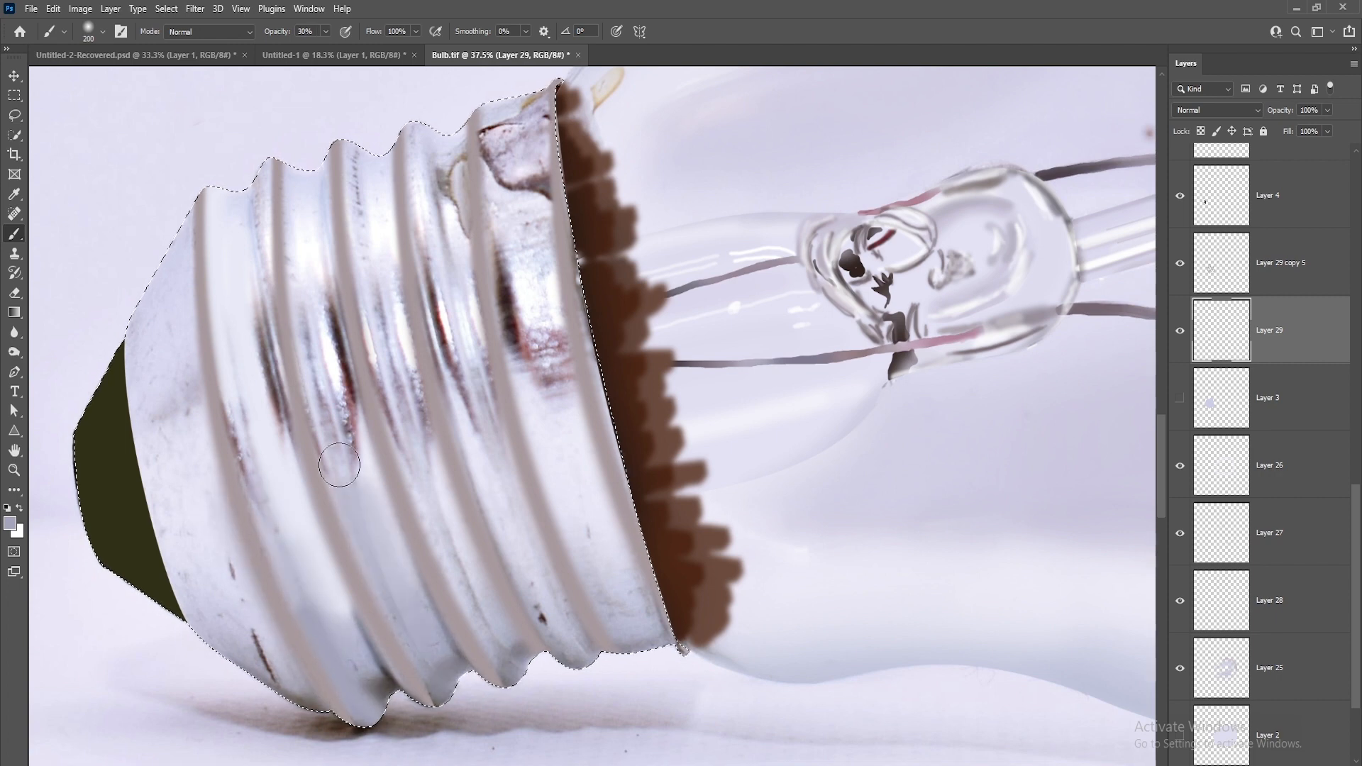
pyautogui.moveTo(482, 639); pyautogui.dragTo(420, 440)
pyautogui.moveTo(561, 649); pyautogui.dragTo(484, 404)
pyautogui.moveTo(610, 613); pyautogui.dragTo(526, 429)
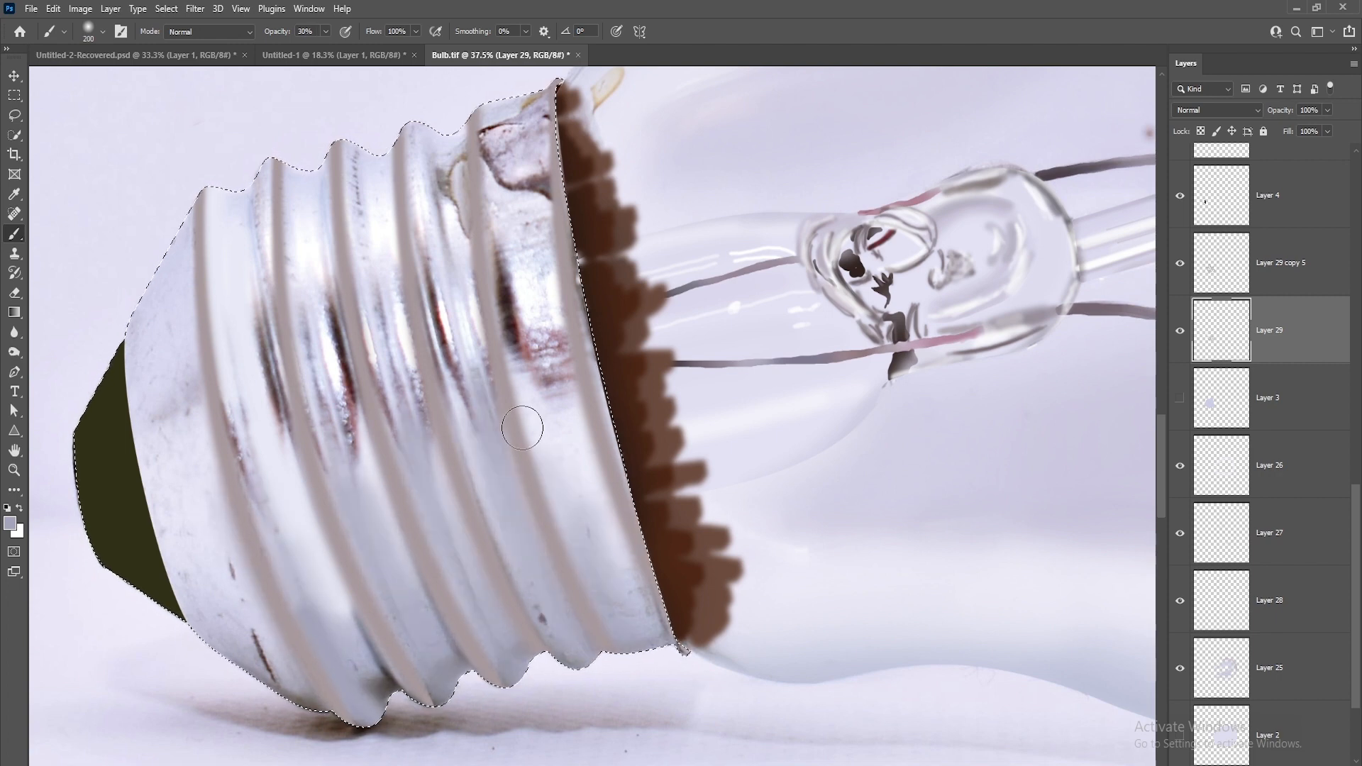
# Deepen the lower grooves with darker grey bands sampled from the photo, using a smaller brush.
pyautogui.keyDown('alt'); pyautogui.click(297, 702); pyautogui.keyUp('alt')
pyautogui.press('[')
pyautogui.moveTo(365, 688)
pyautogui.mouseDown()
pyautogui.moveTo(295, 521)
pyautogui.moveTo(307, 547)
pyautogui.mouseUp()
pyautogui.moveTo(438, 684); pyautogui.dragTo(350, 477)
pyautogui.moveTo(426, 639); pyautogui.dragTo(356, 490)
pyautogui.moveTo(504, 628); pyautogui.dragTo(426, 438)
pyautogui.moveTo(500, 649); pyautogui.dragTo(420, 426)
pyautogui.keyDown('alt'); pyautogui.click(683, 649); pyautogui.keyUp('alt')
pyautogui.moveTo(576, 650); pyautogui.dragTo(486, 454)
pyautogui.moveTo(571, 645); pyautogui.dragTo(485, 458)
# Shade the upper grooves, the collar and the tapered end of the base with a 10% opacity brush in several sizes.
pyautogui.scroll(1, 280, 197)
pyautogui.moveTo(280, 197); pyautogui.dragTo(273, 281)
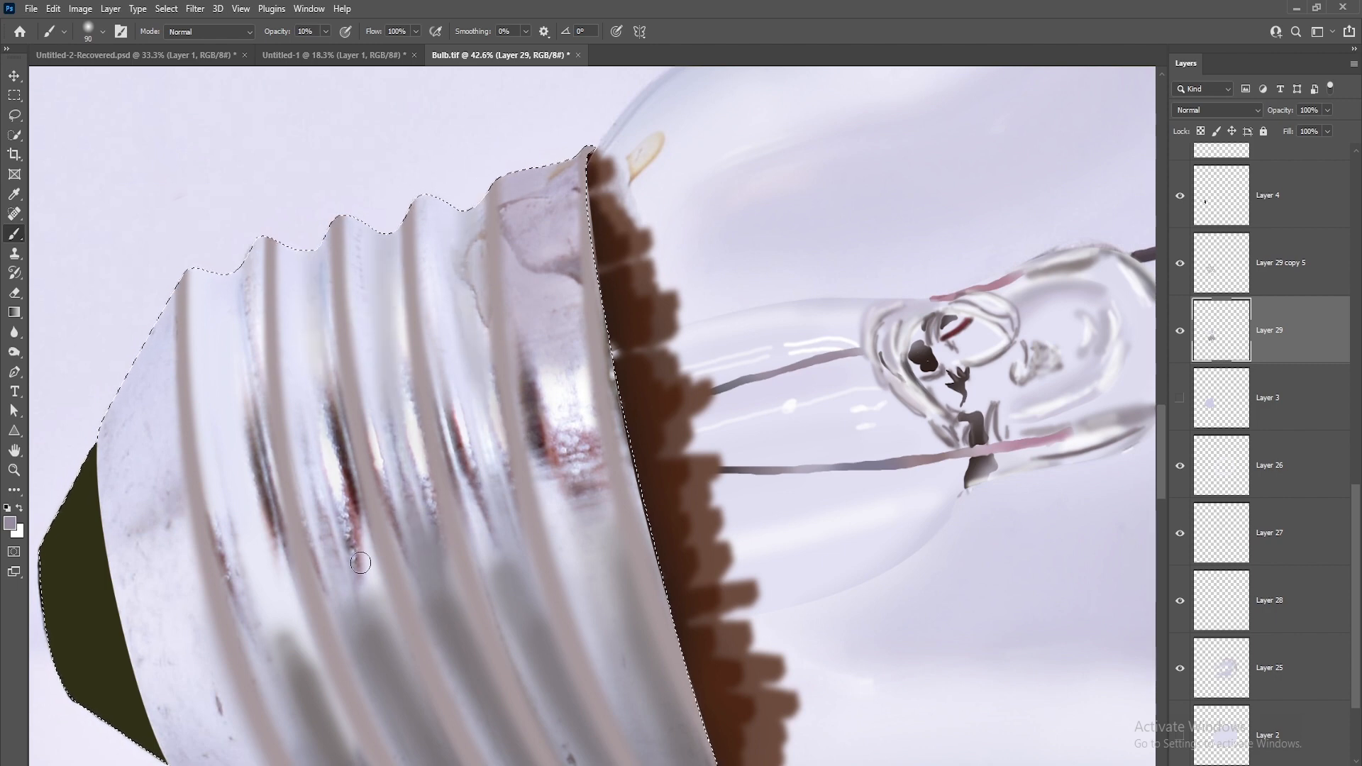
pyautogui.scroll(-4, 342, 353)
pyautogui.press(']')
pyautogui.press(']')
pyautogui.press(']')
pyautogui.press(']')
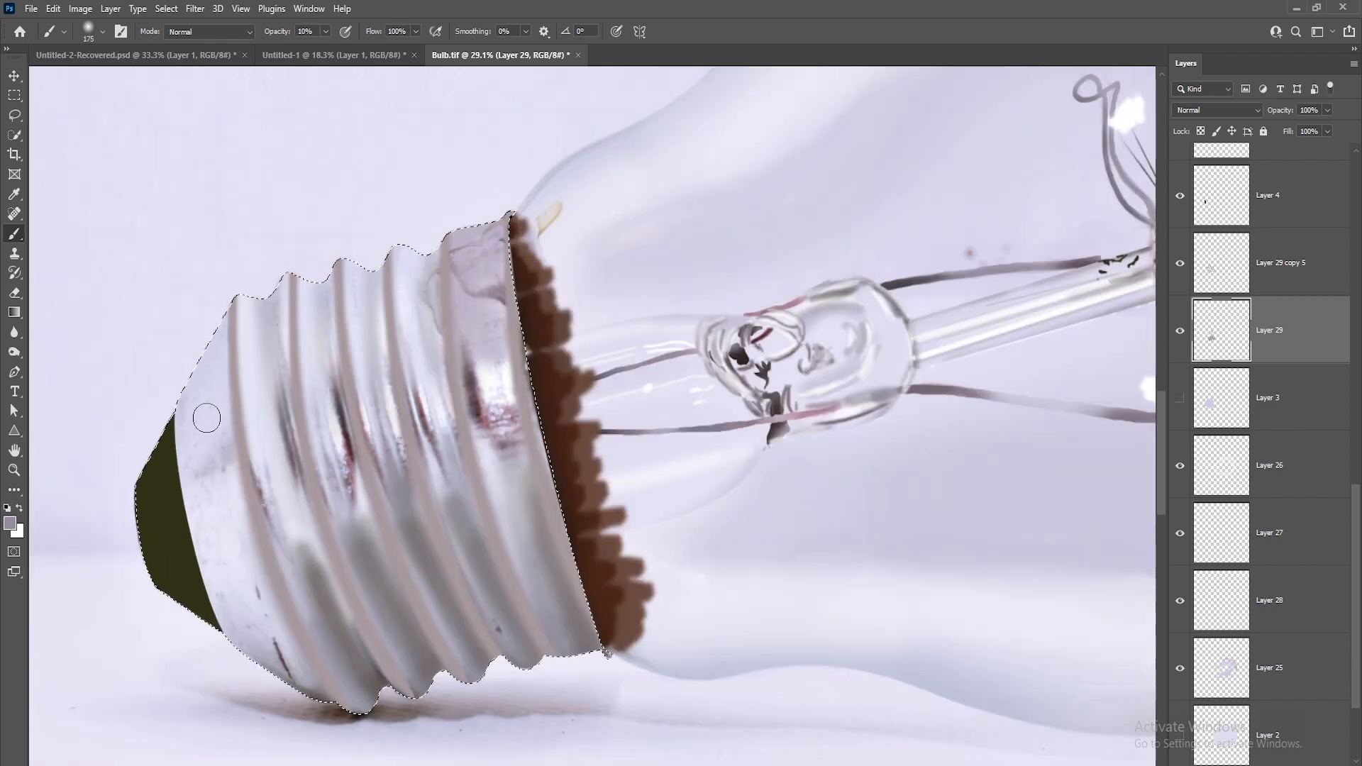
pyautogui.scroll(2, 220, 484)
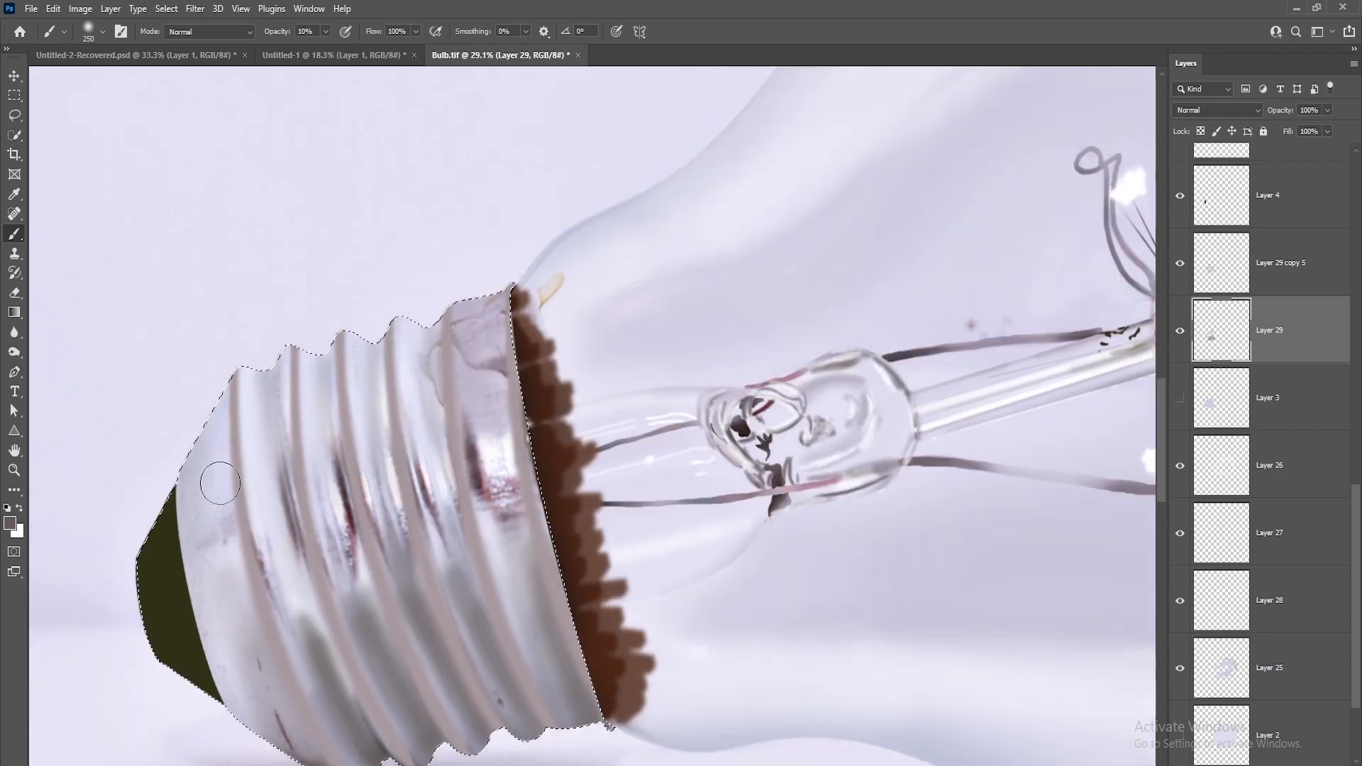
pyautogui.scroll(-4, 816, 499)
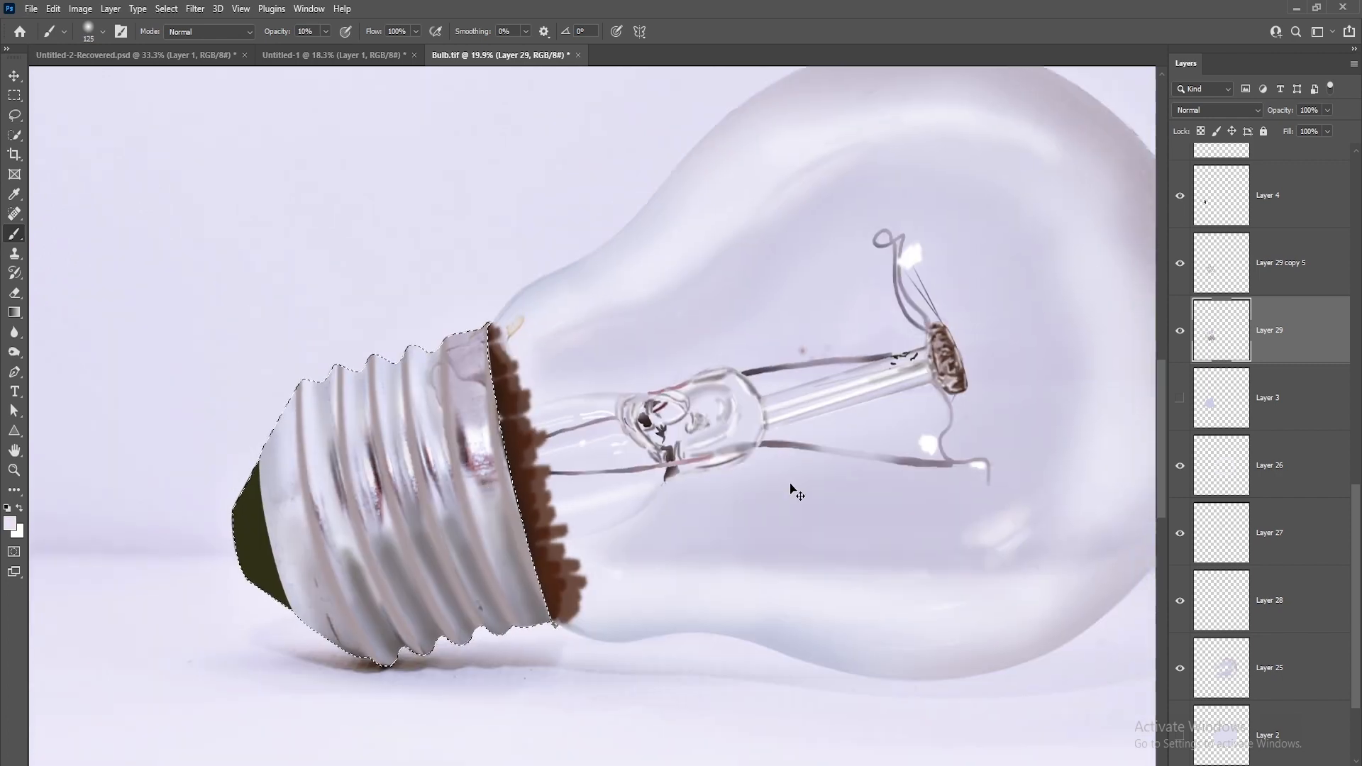
# Show the Layer 3 base fill and paint white highlights along the grooves on new Layer 30 at 20% opacity, 125 px.
pyautogui.click(1181, 398)
pyautogui.scroll(3, 435, 516)
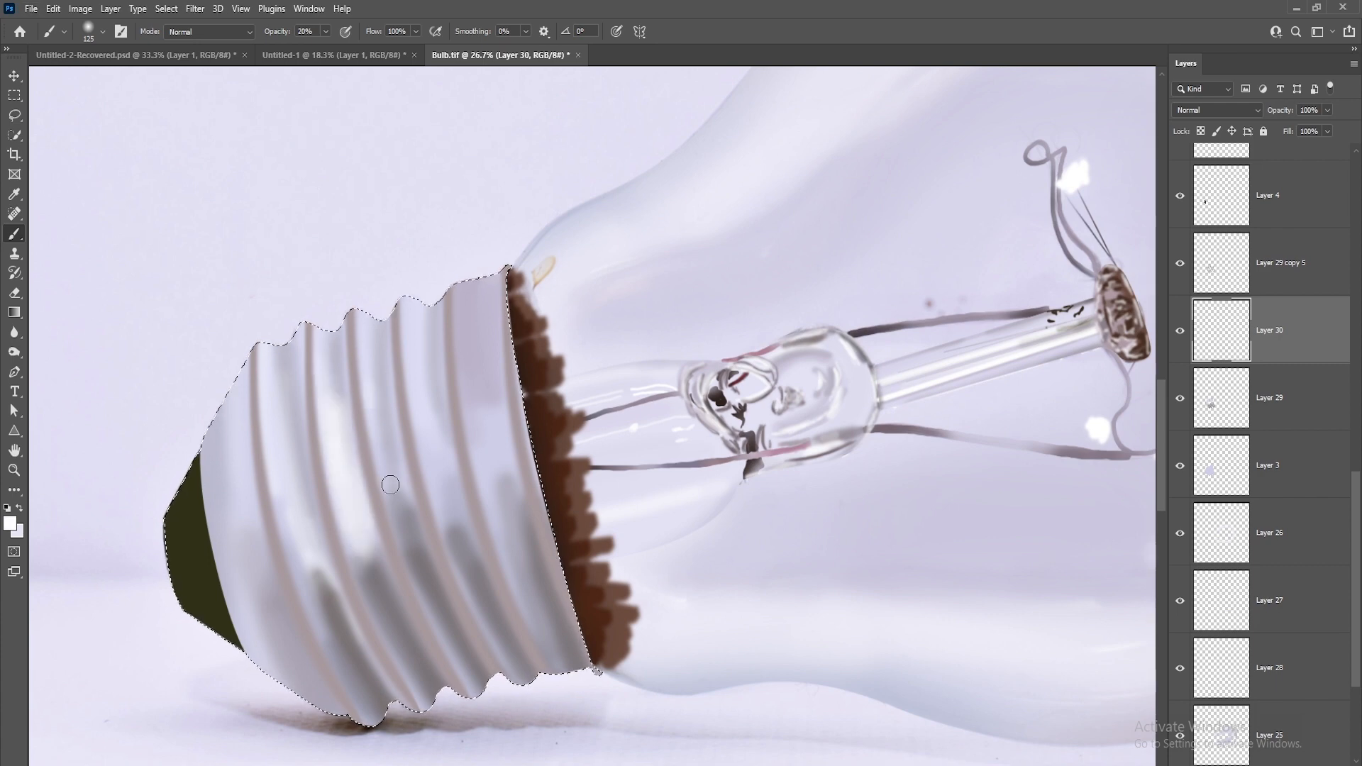
pyautogui.moveTo(390, 485); pyautogui.dragTo(447, 505)
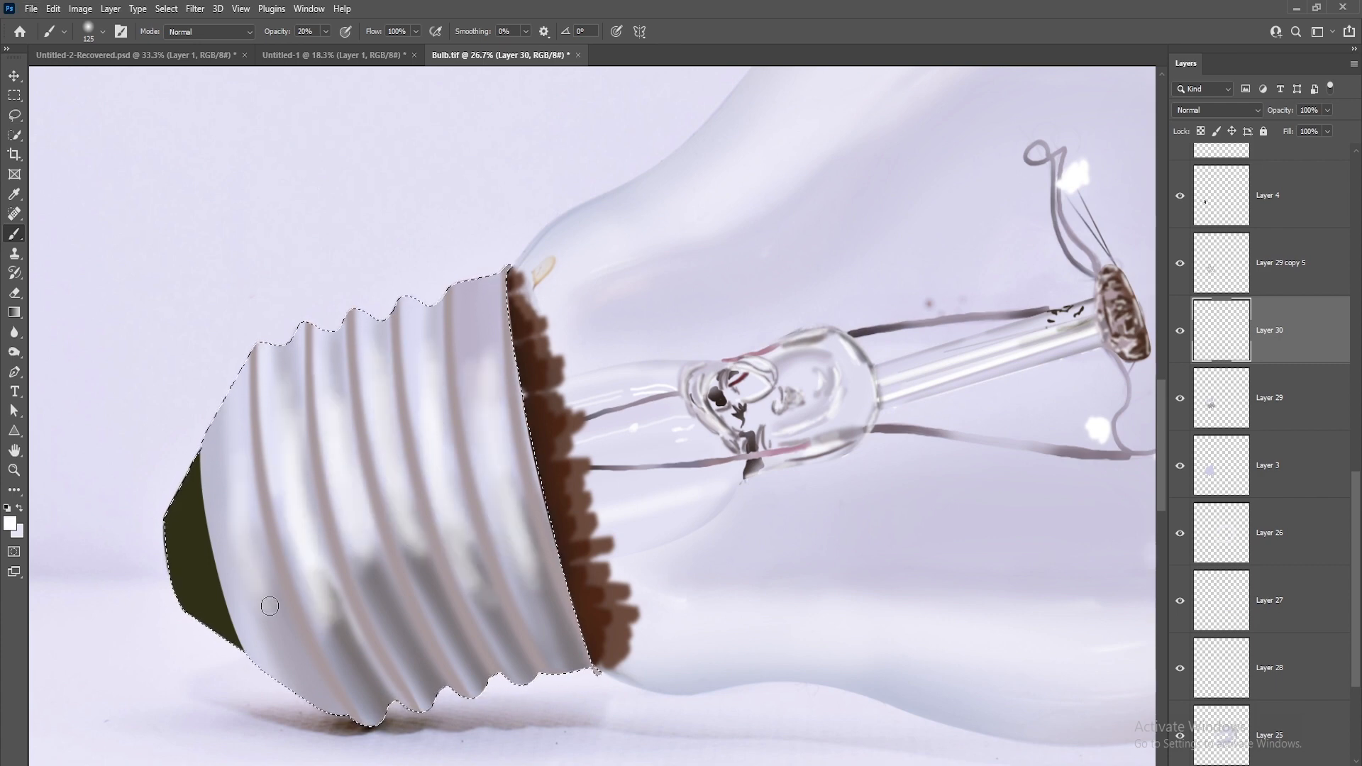
# Soften the Layer 30 highlights with a 4.7 px Gaussian Blur and clear the selection.
pyautogui.click(195, 8)
pyautogui.click(234, 19)
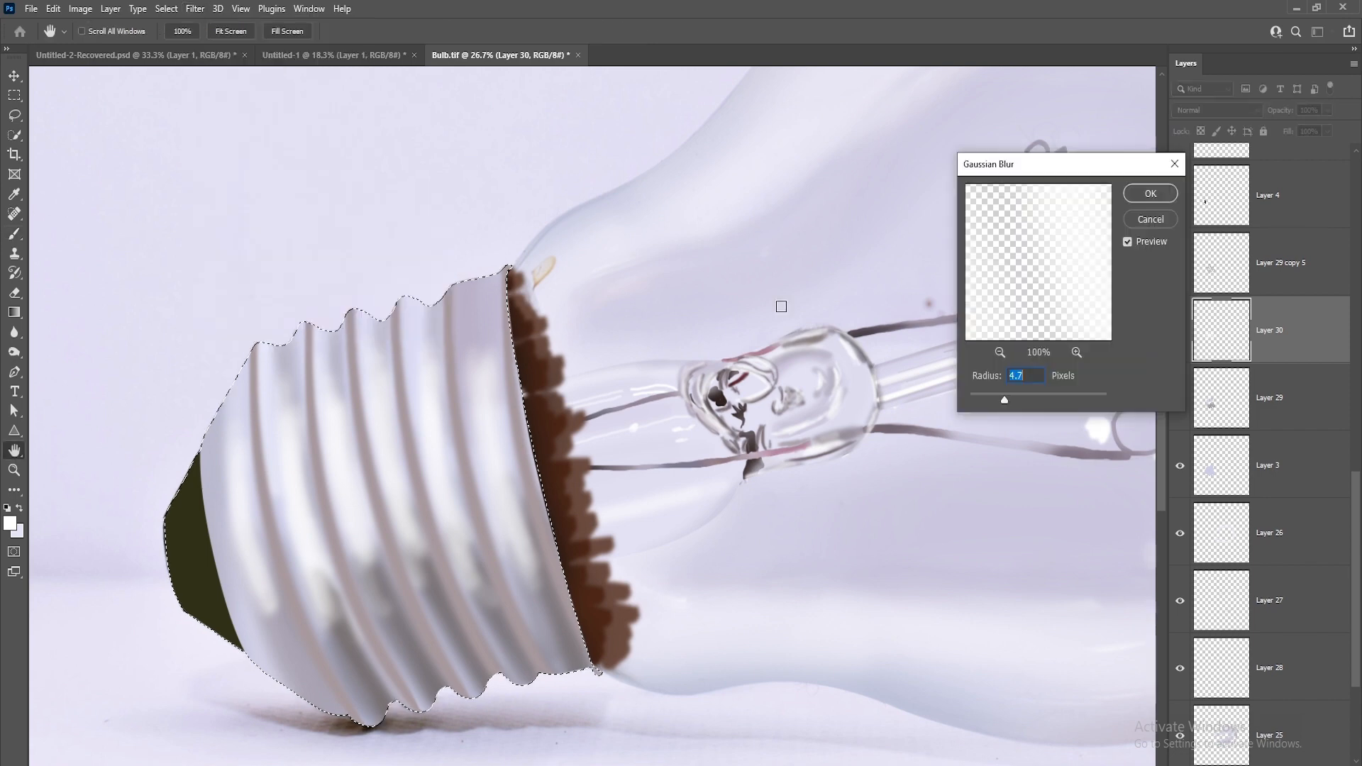
pyautogui.press('Return')
pyautogui.hotkey('ctrl', 'd')
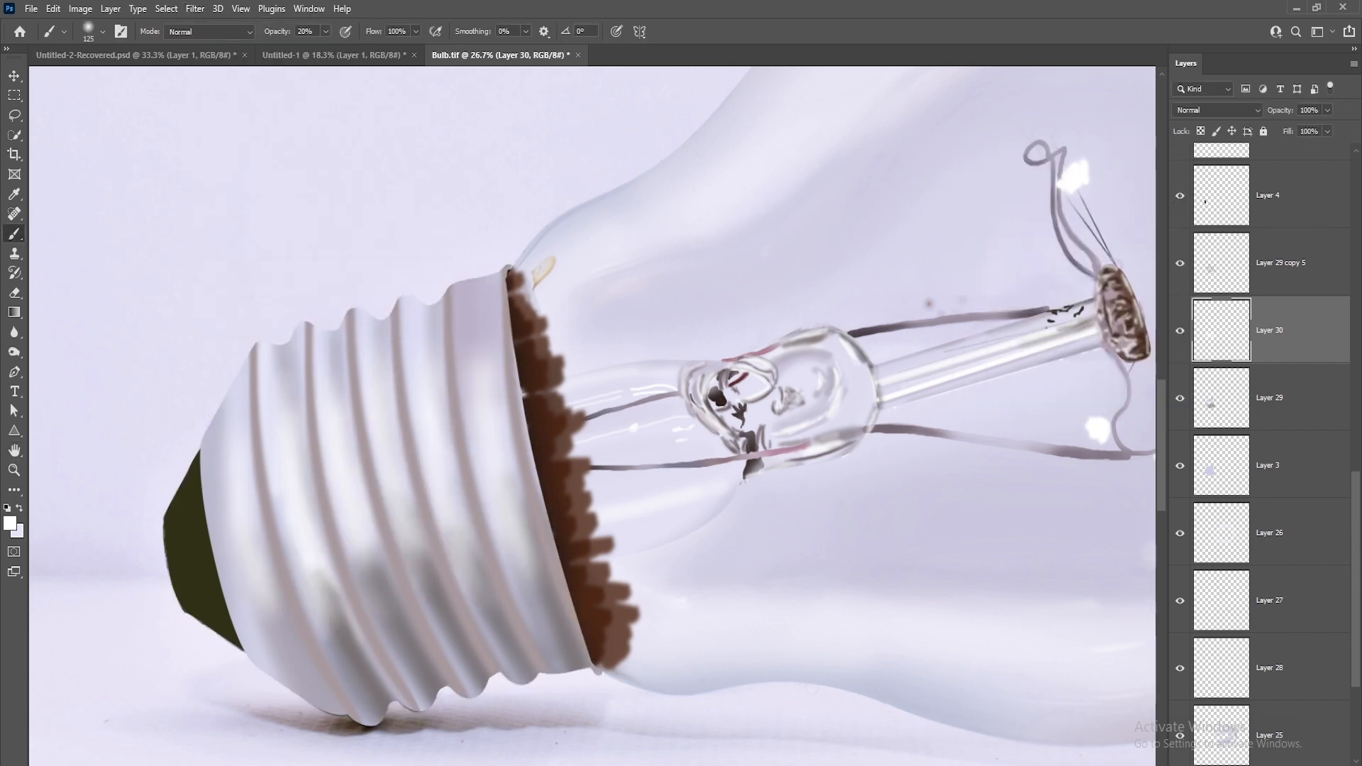
# Strengthen the contrast of the groove shading on Layer 29 with Levels.
pyautogui.scroll(-5, 562, 532)
pyautogui.press('v')
pyautogui.click(470, 597)
pyautogui.hotkey('ctrl', 'l')
pyautogui.moveTo(868, 416); pyautogui.dragTo(897, 421)
pyautogui.moveTo(1043, 417); pyautogui.dragTo(1034, 419)
pyautogui.press('Return')
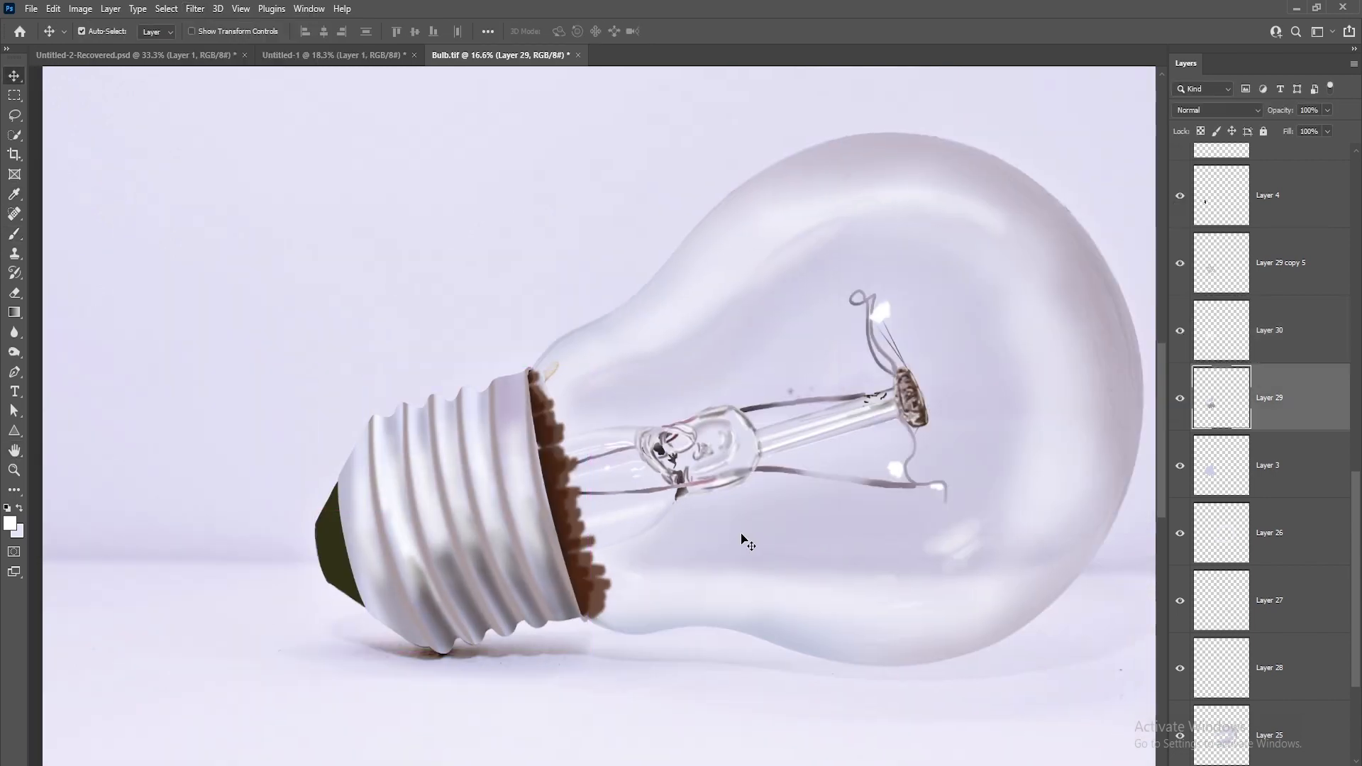
# Switch to the browser and look through the Google Images results for "texture".
pyautogui.click(940, 452)
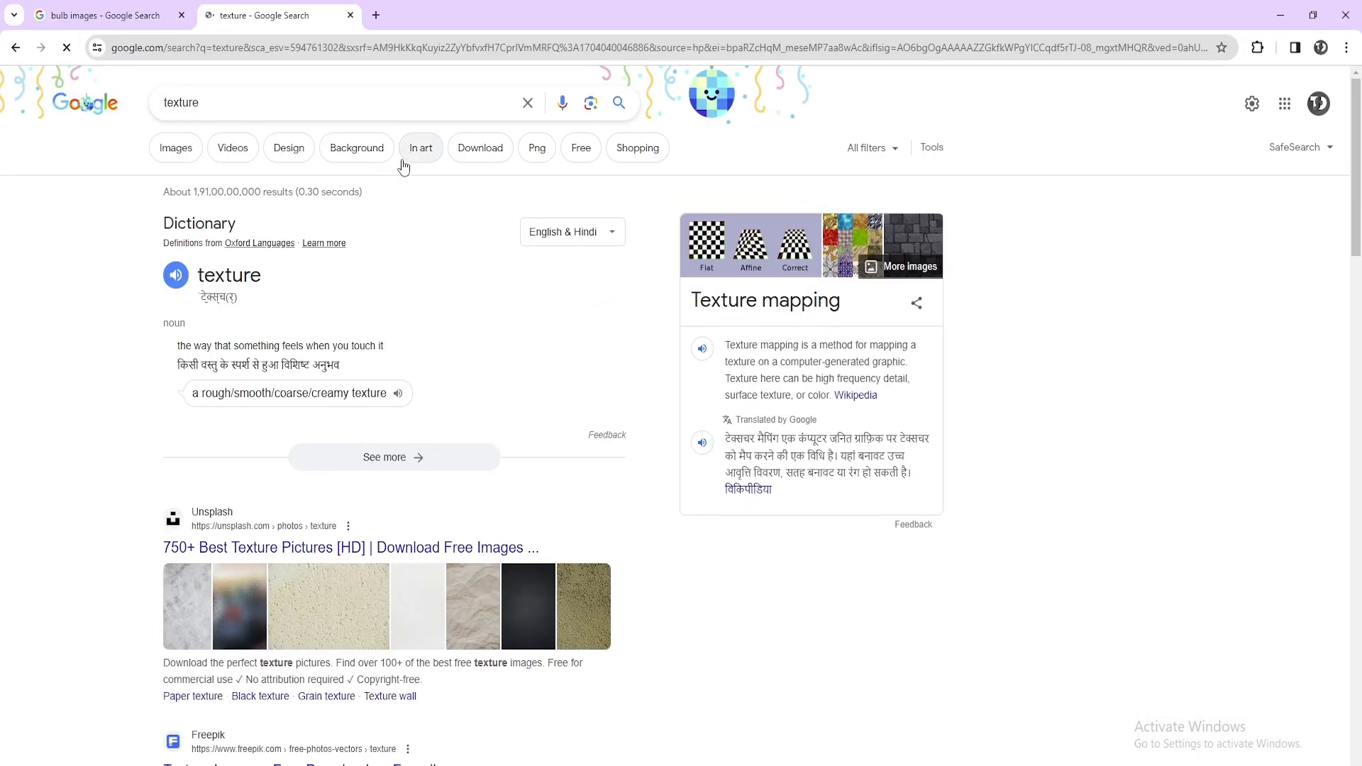
pyautogui.click(176, 146)
pyautogui.scroll(-10, 766, 490)
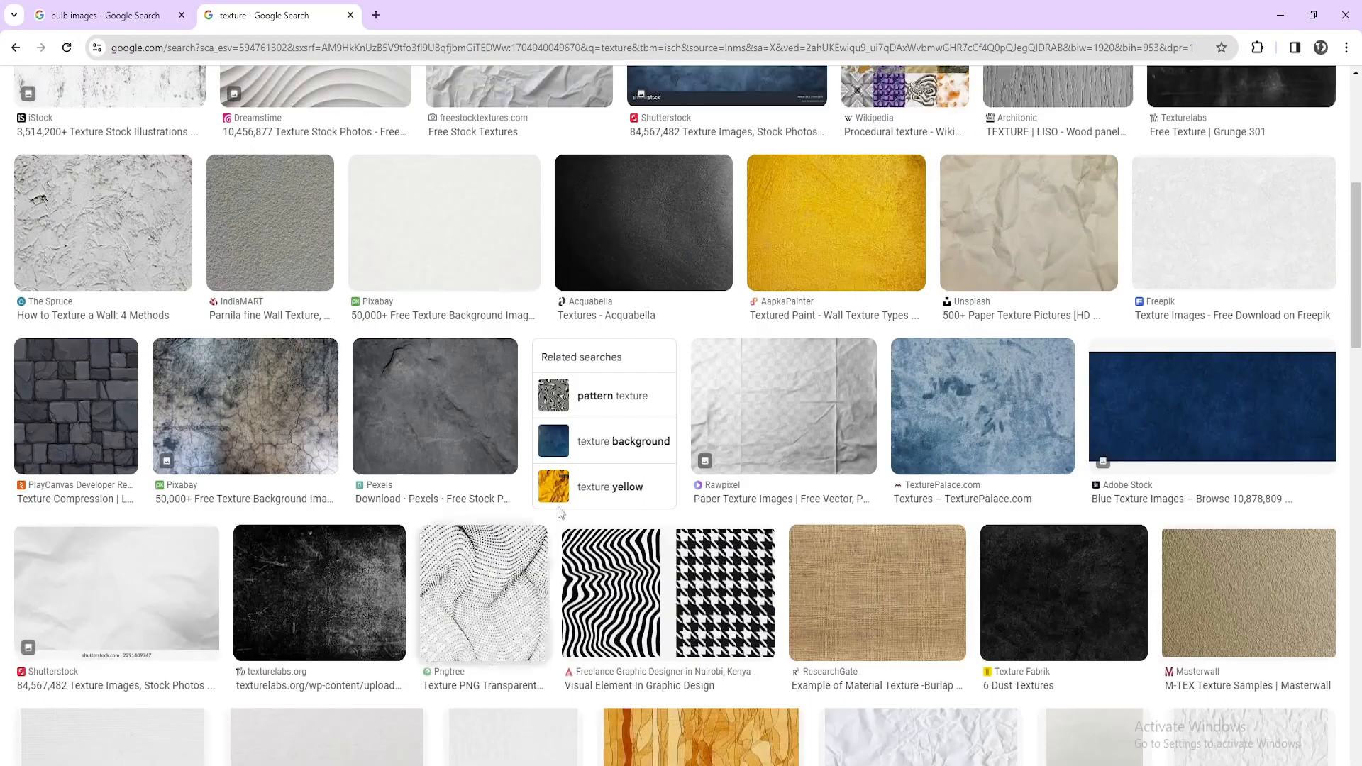
pyautogui.scroll(10, 749, 486)
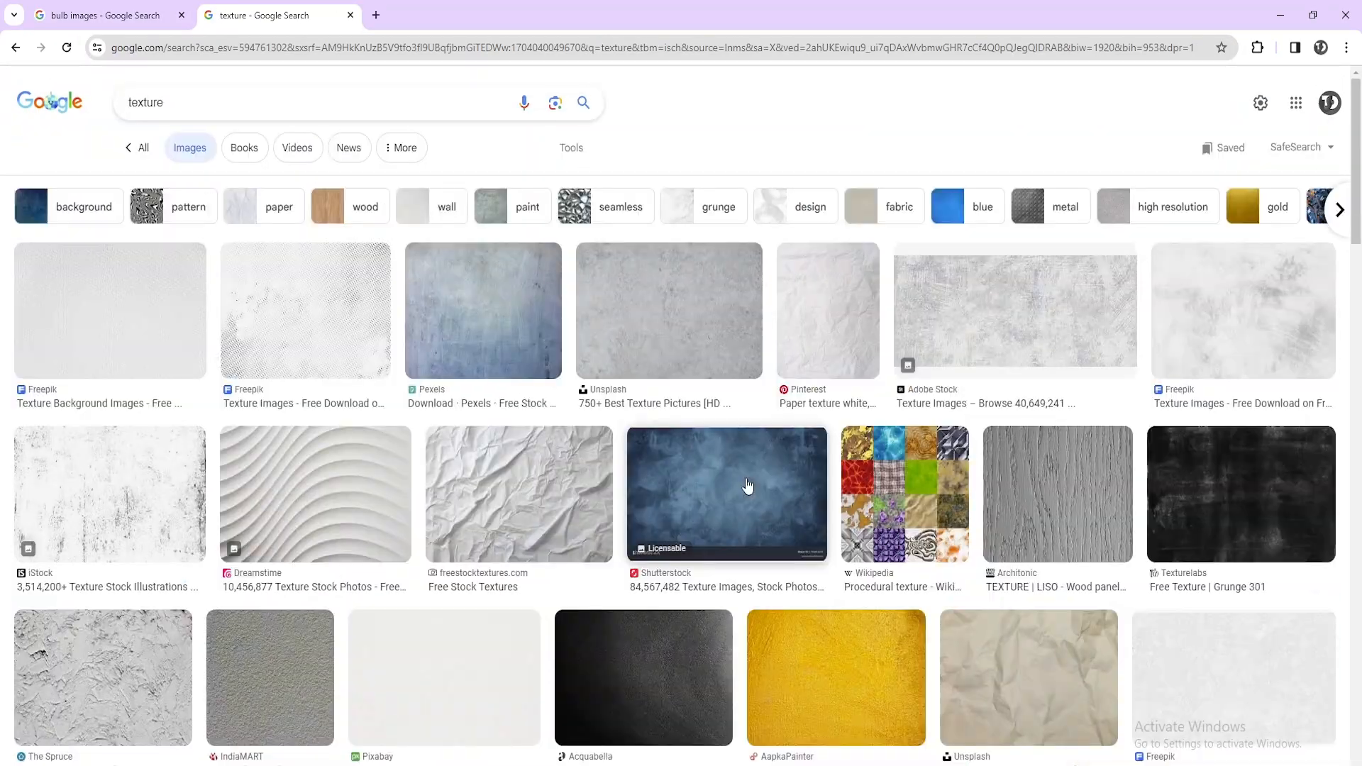
pyautogui.scroll(-10, 749, 486)
pyautogui.scroll(-10, 980, 565)
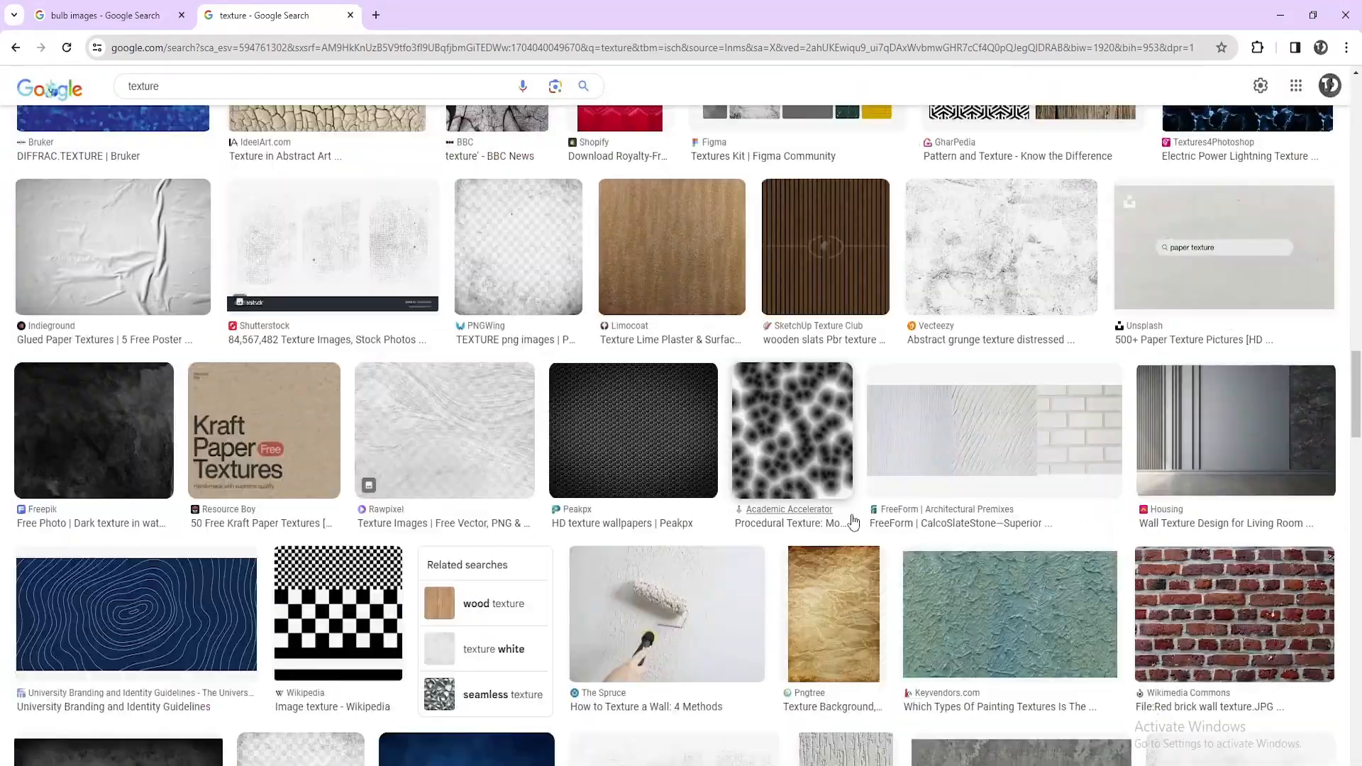
pyautogui.scroll(5, 843, 517)
# Search Google Images for "old texture" and pick a black-and-white speckled grunge image.
pyautogui.click(130, 86)
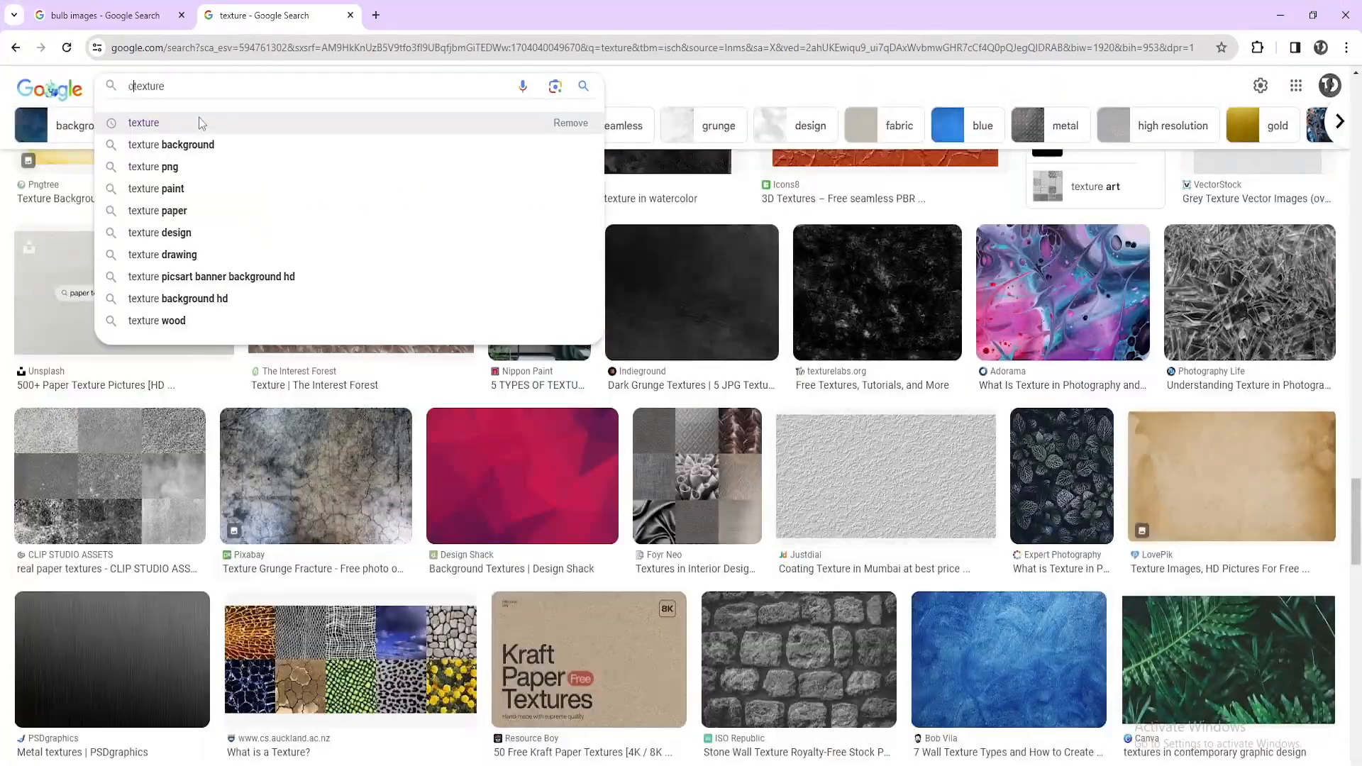
pyautogui.write('old')
pyautogui.press('Return')
pyautogui.click(137, 363)
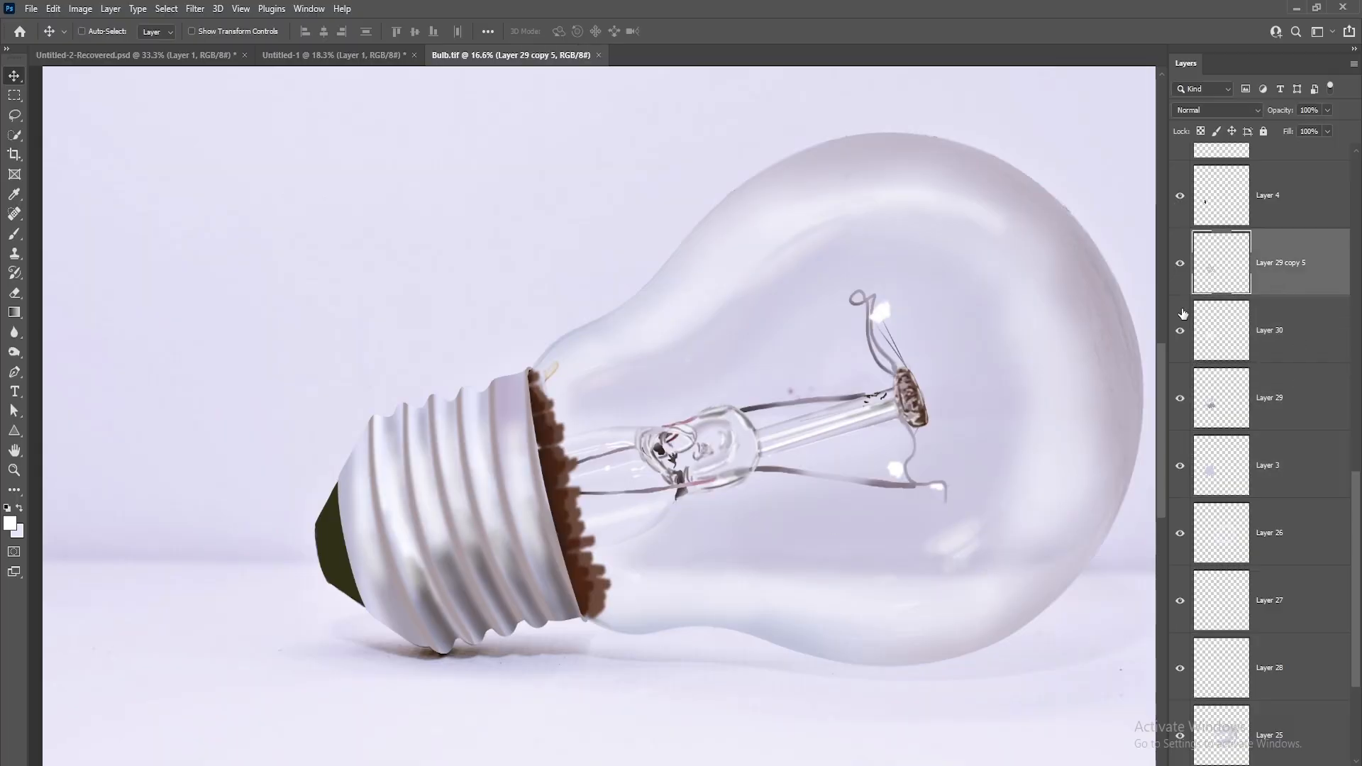
# Paste the grunge texture into Bulb.tif in Photoshop, then scale and rotate it about -10.6° to cover the screw base.
pyautogui.hotkey('ctrl', 'v')
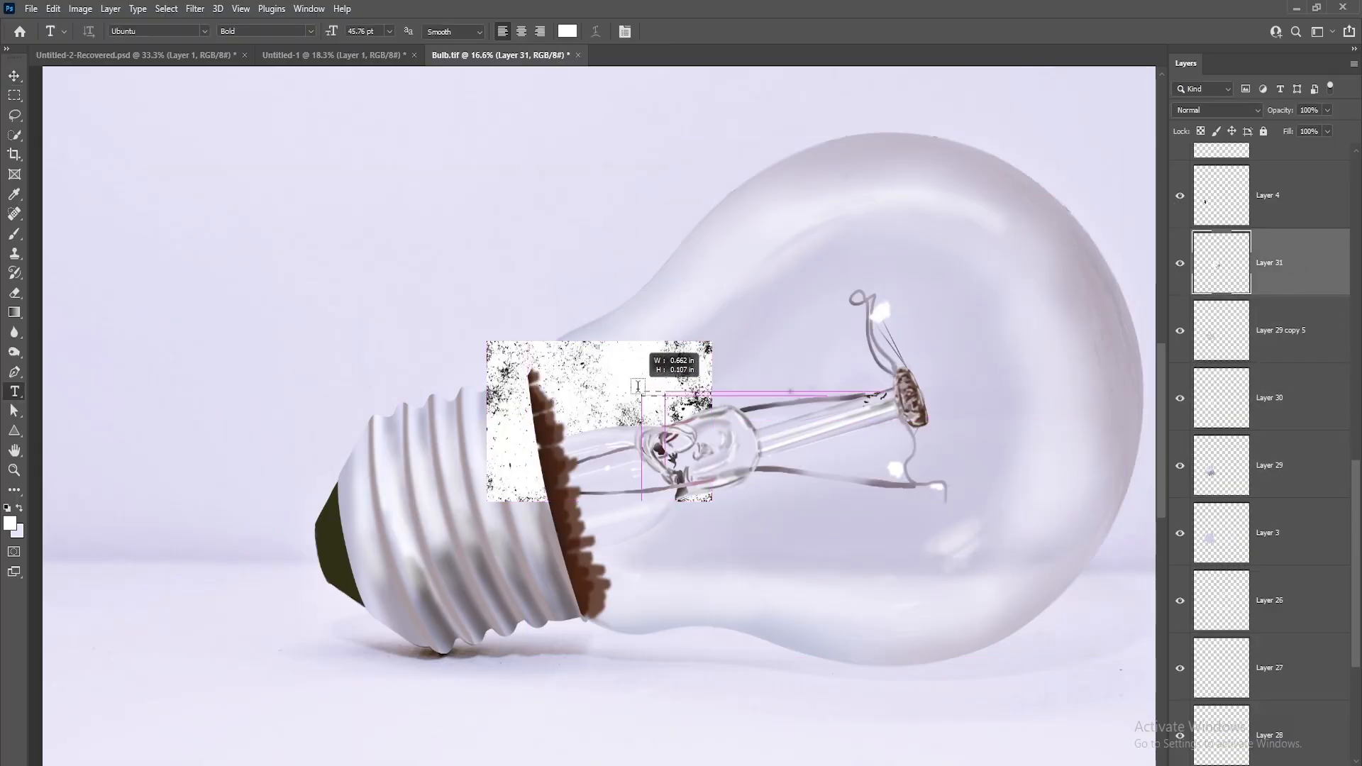
pyautogui.hotkey('ctrl', 't')
pyautogui.moveTo(620, 399); pyautogui.dragTo(597, 366)
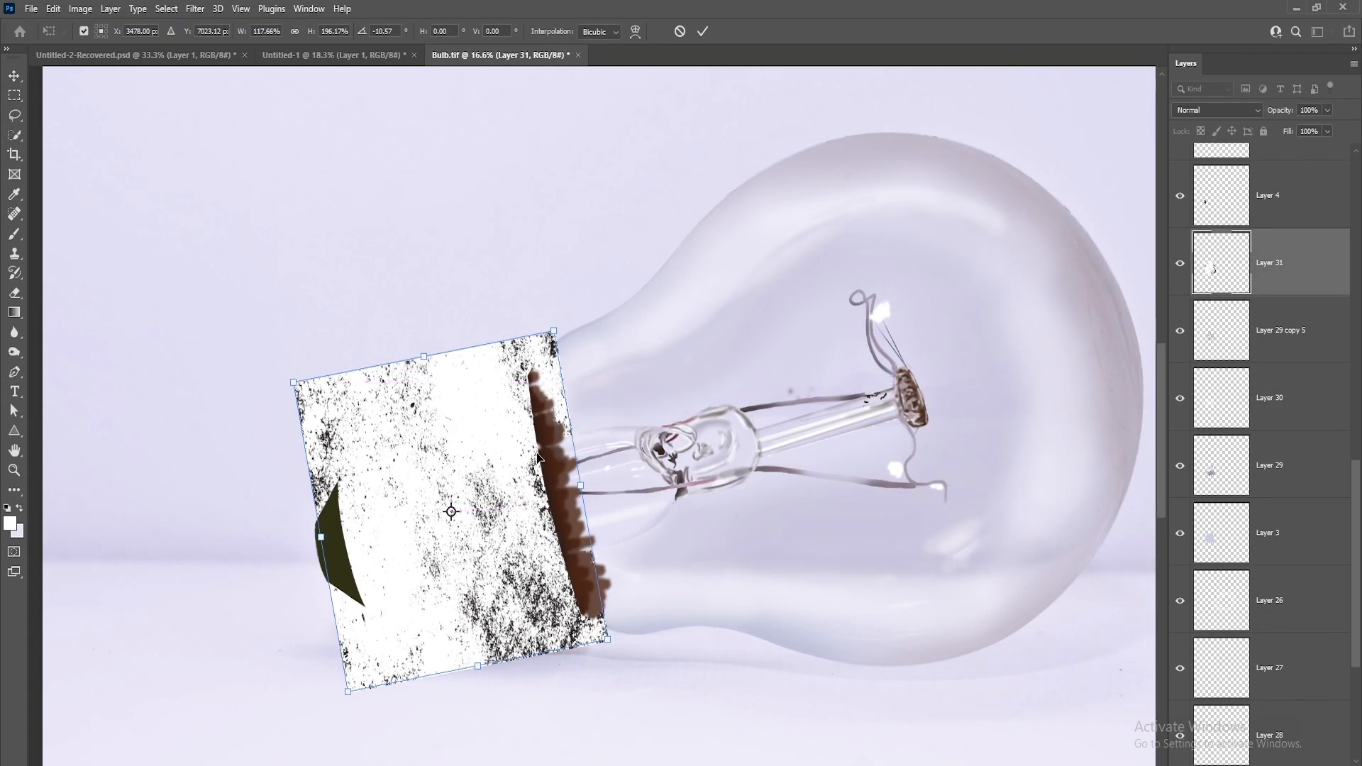
pyautogui.press('Return')
# Hide Layer 31 and blend the base-shaped texture copy on Layer 32 with Linear Burn at 15% opacity.
pyautogui.press('t')
pyautogui.click(1180, 331)
pyautogui.click(1217, 110)
pyautogui.click(1206, 225)
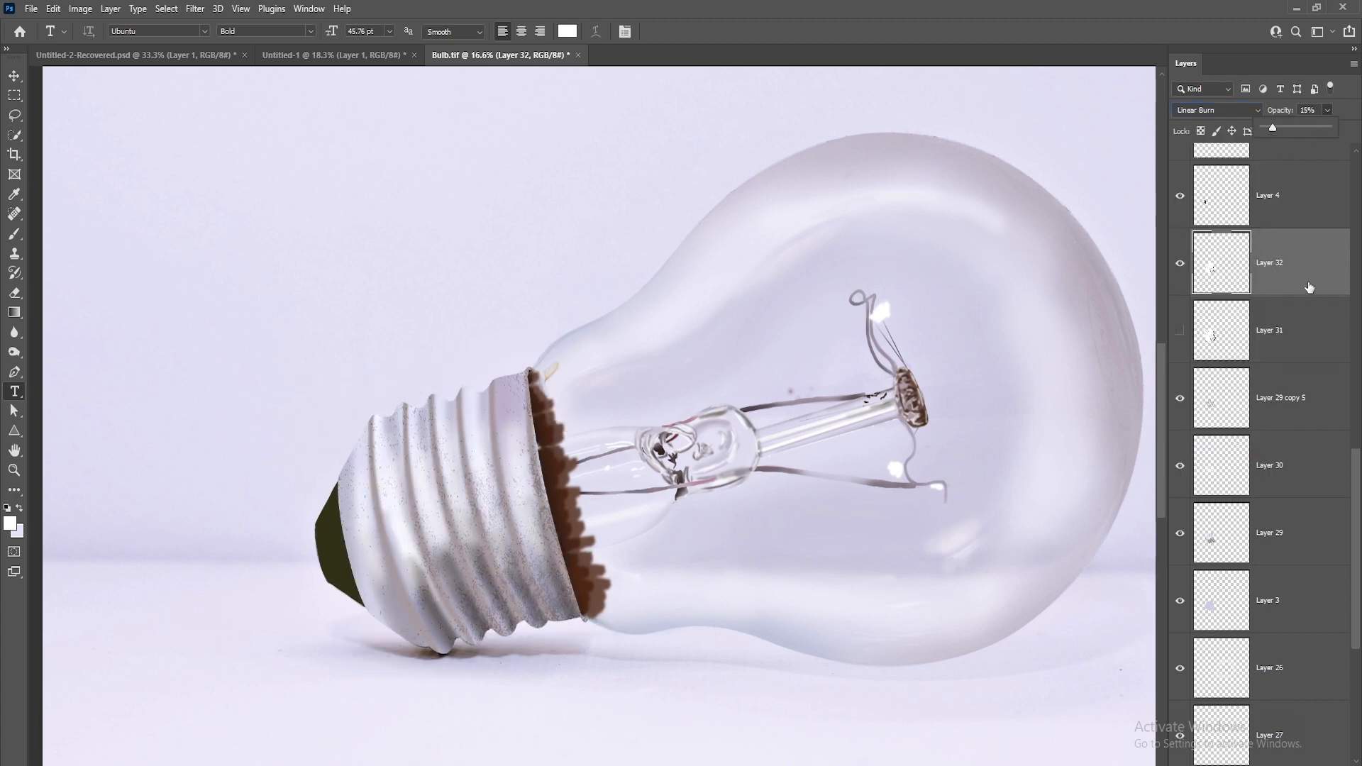
pyautogui.click(1288, 405)
pyautogui.click(1244, 270)
pyautogui.hotkey('ctrl', '+')
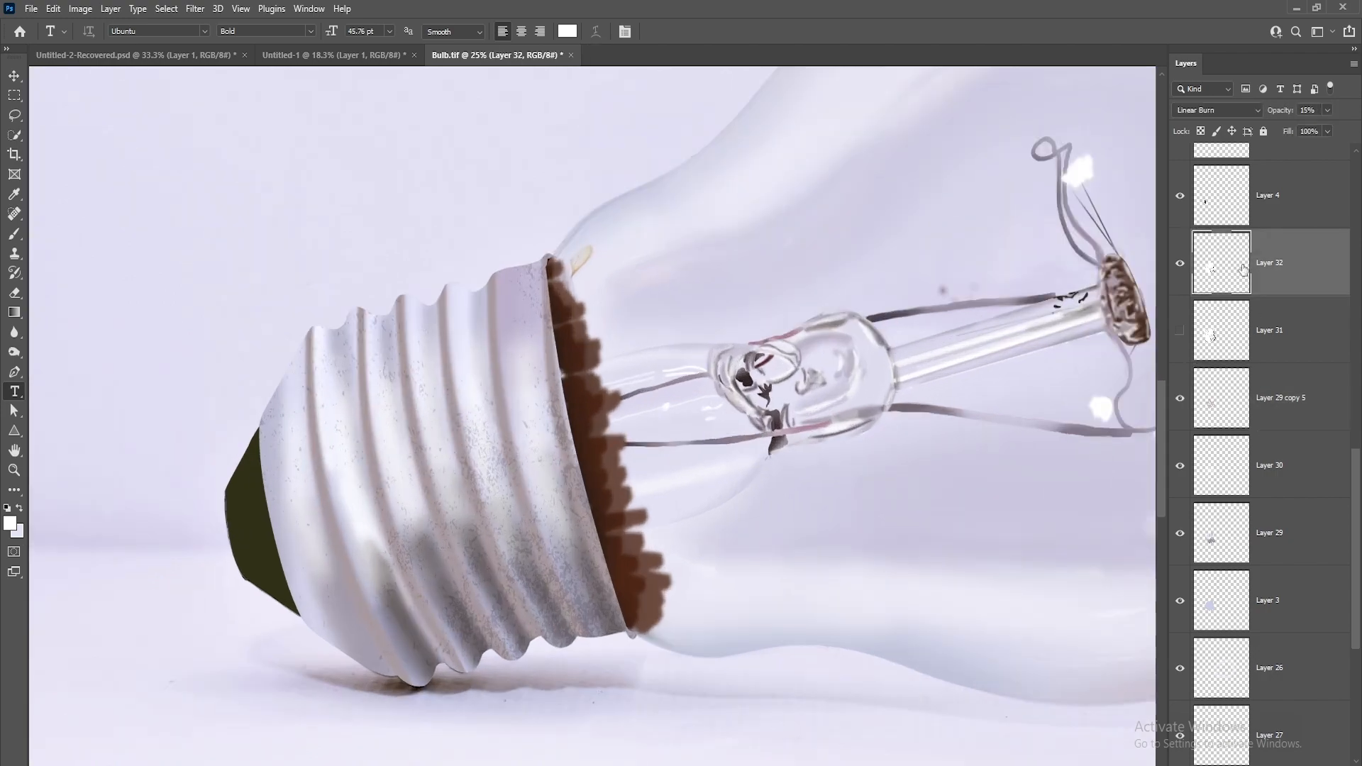
# Select the black specks of the Layer 31 texture, hide that layer and make Layer 29 copy 5 active.
pyautogui.click(1281, 354)
pyautogui.press('w')
pyautogui.scroll(8, 566, 461)
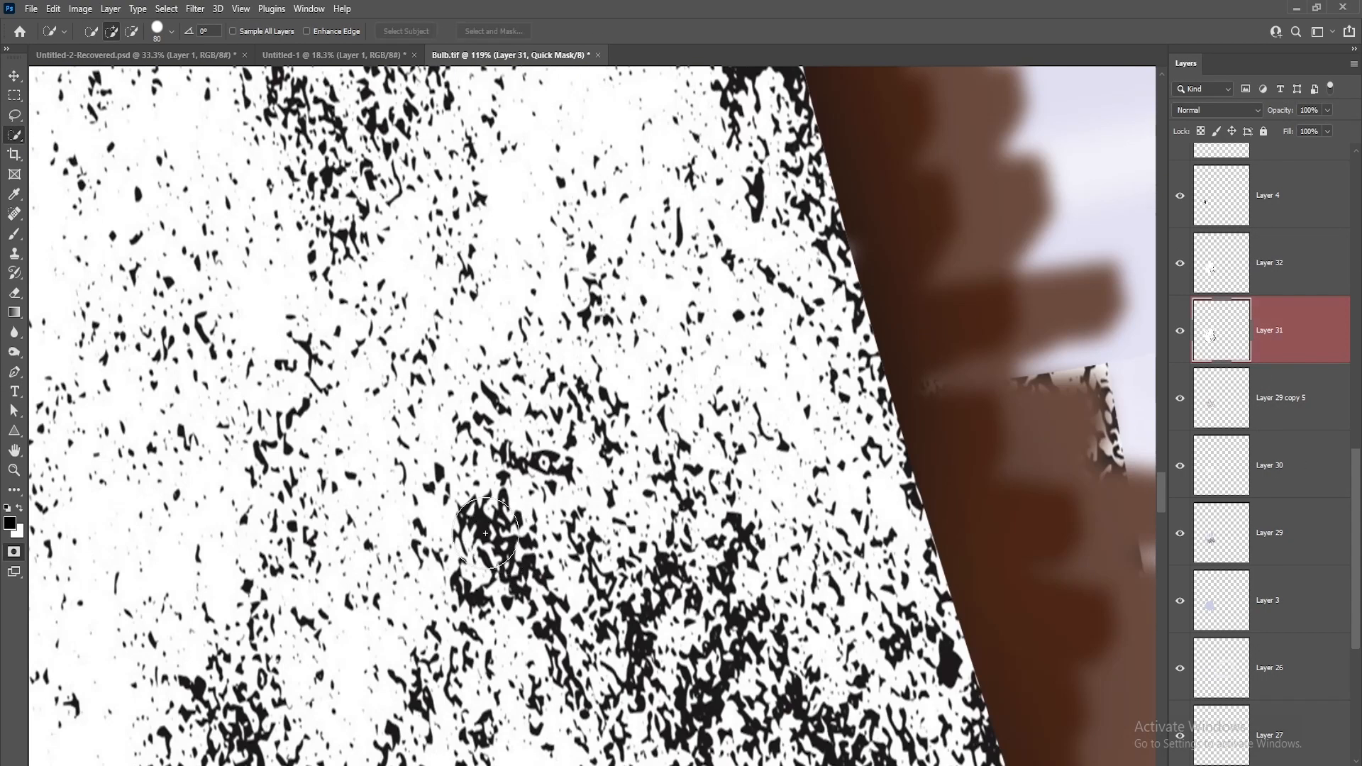
pyautogui.scroll(-8, 488, 562)
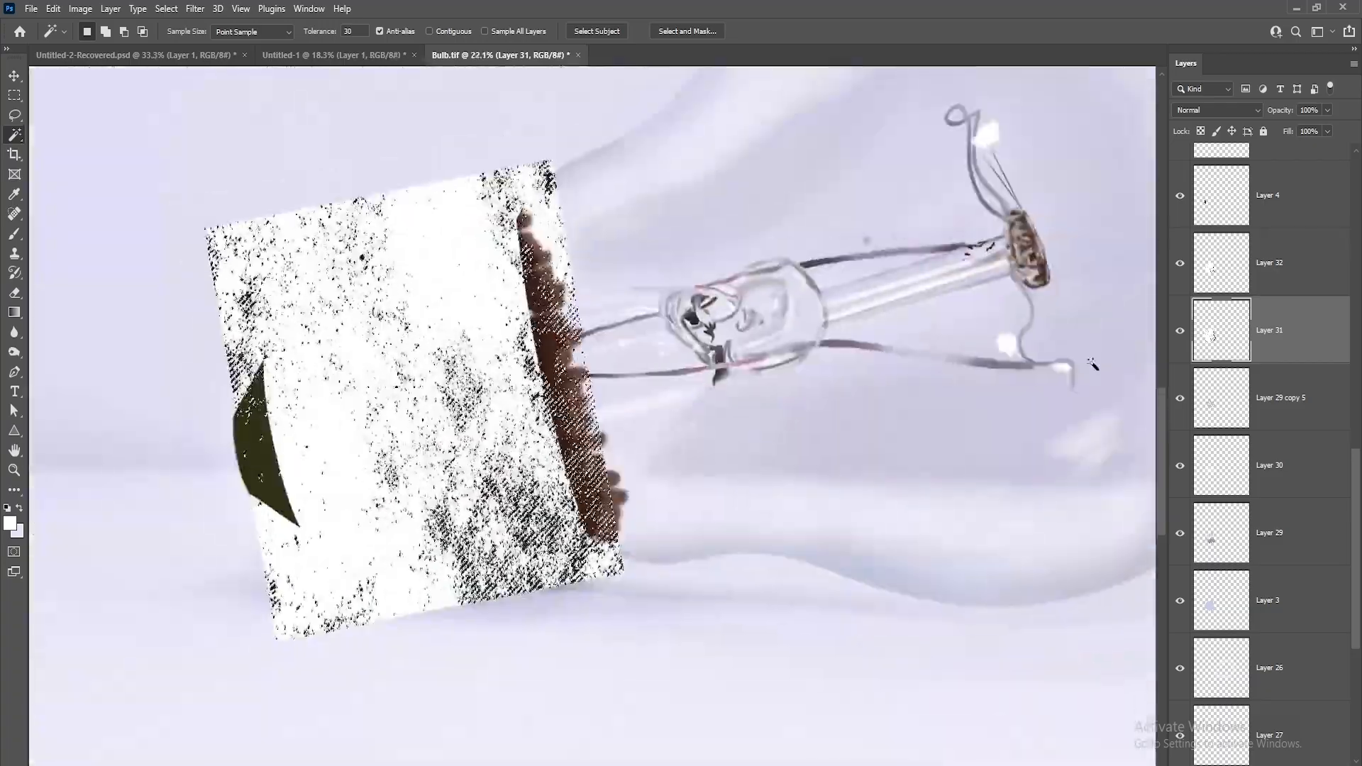
pyautogui.click(1180, 331)
pyautogui.click(1278, 398)
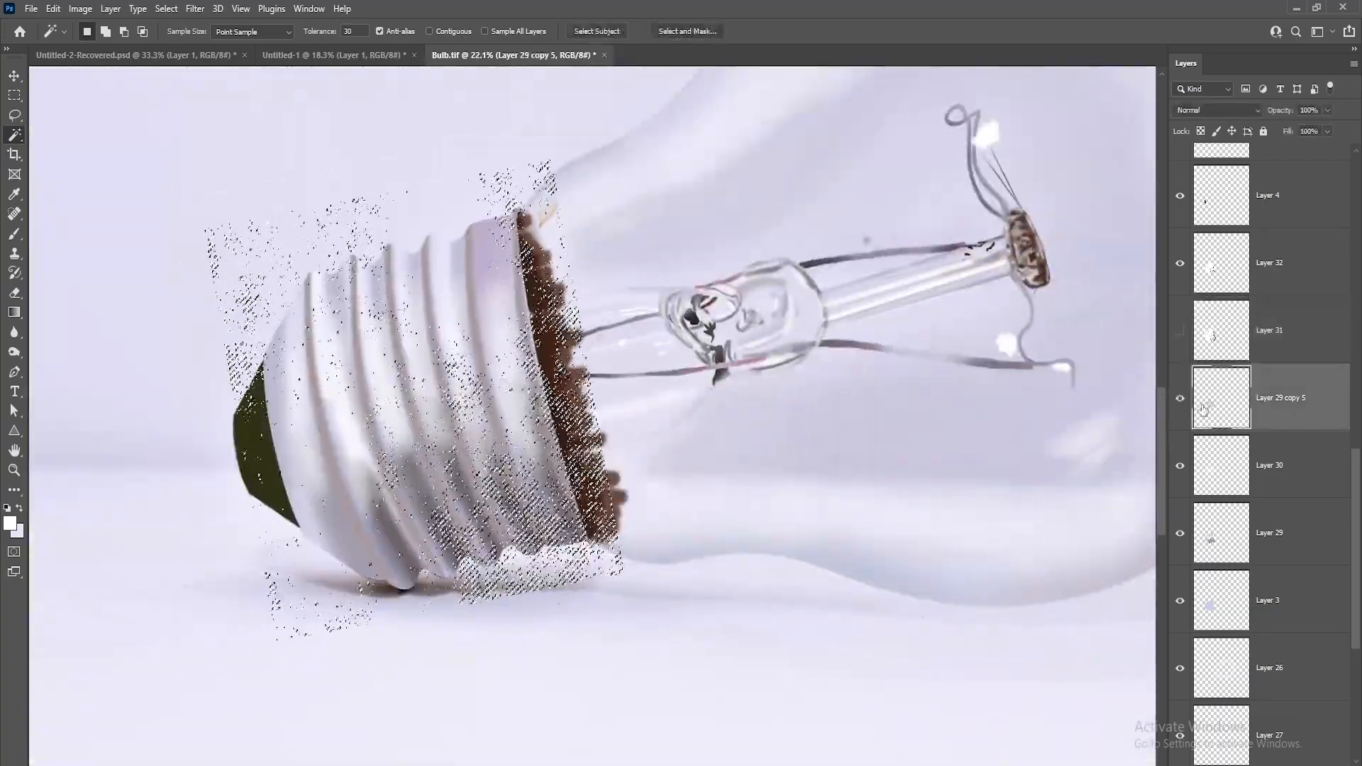
# Shift the speck selection over the base, cut the specks out of the thread lines and deselect.
pyautogui.scroll(3, 485, 447)
pyautogui.press('m')
pyautogui.moveTo(417, 339); pyautogui.dragTo(432, 382)
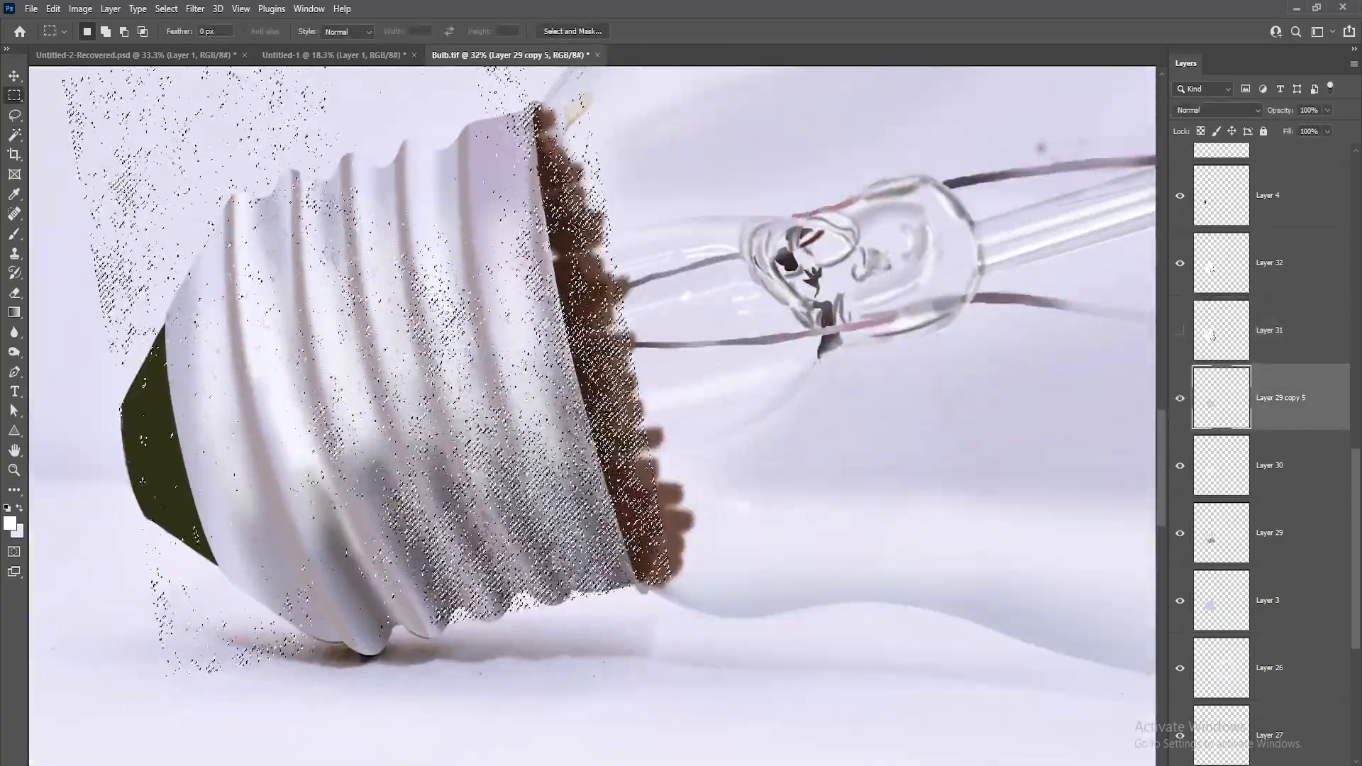
pyautogui.click(604, 336)
# Set the thread lines' saturation to -47 and lightness to -21 with Hue/Saturation.
pyautogui.hotkey('ctrl', 'u')
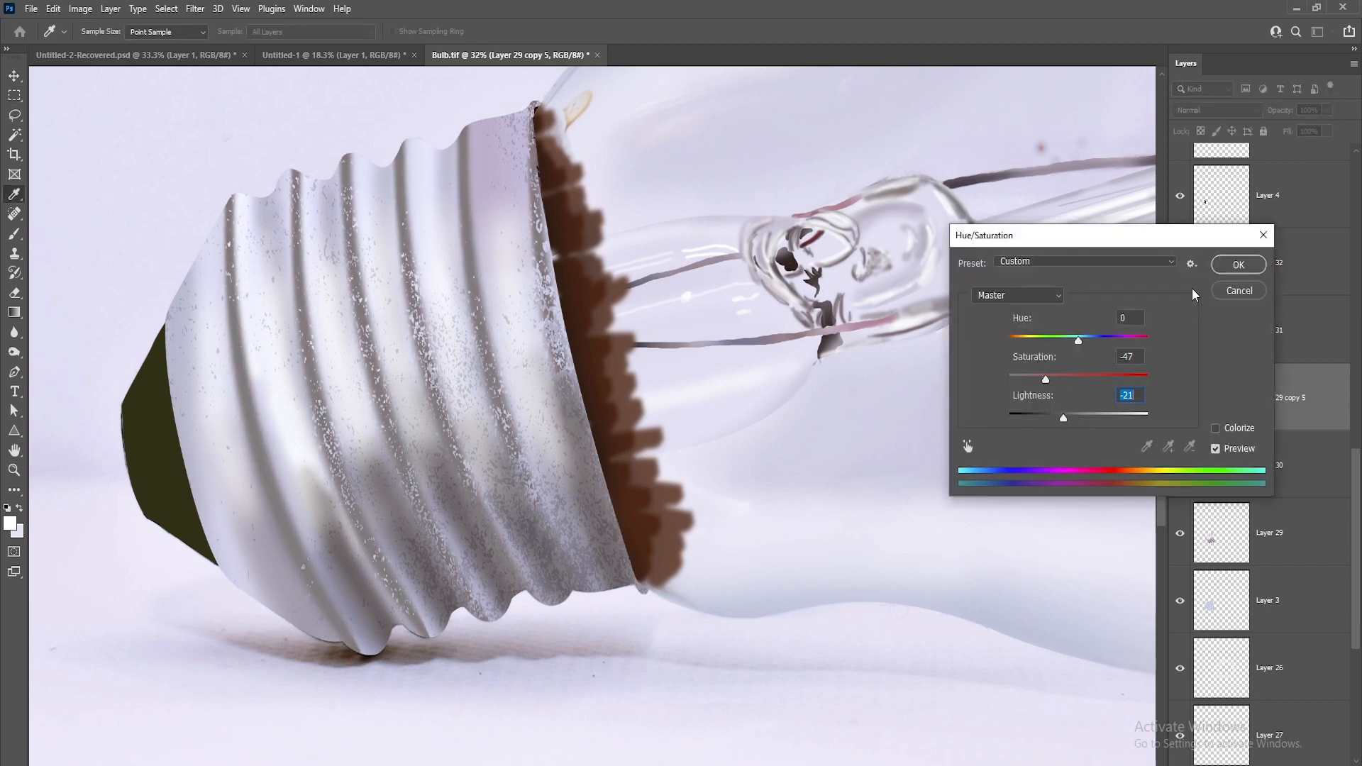
pyautogui.press('Return')
pyautogui.scroll(-5, 510, 552)
pyautogui.press('v')
# Group the screw base layers from Layer 3 to Layer 29 copy 5 and toggle the group to compare with the photo.
pyautogui.click(1248, 538)
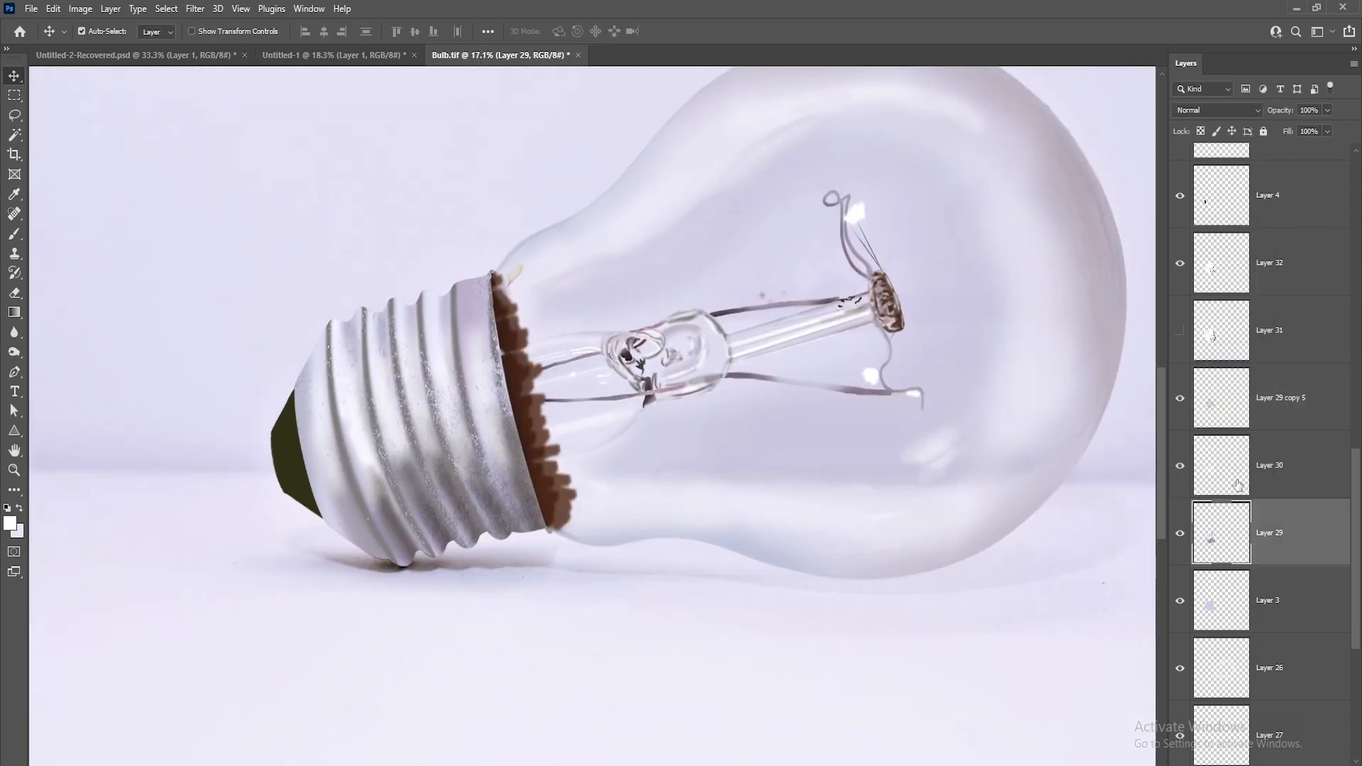
pyautogui.click(1238, 482)
pyautogui.click(1251, 607)
pyautogui.keyDown('shift'); pyautogui.click(1286, 406); pyautogui.keyUp('shift')
pyautogui.hotkey('ctrl', 'g')
pyautogui.click(1181, 374)
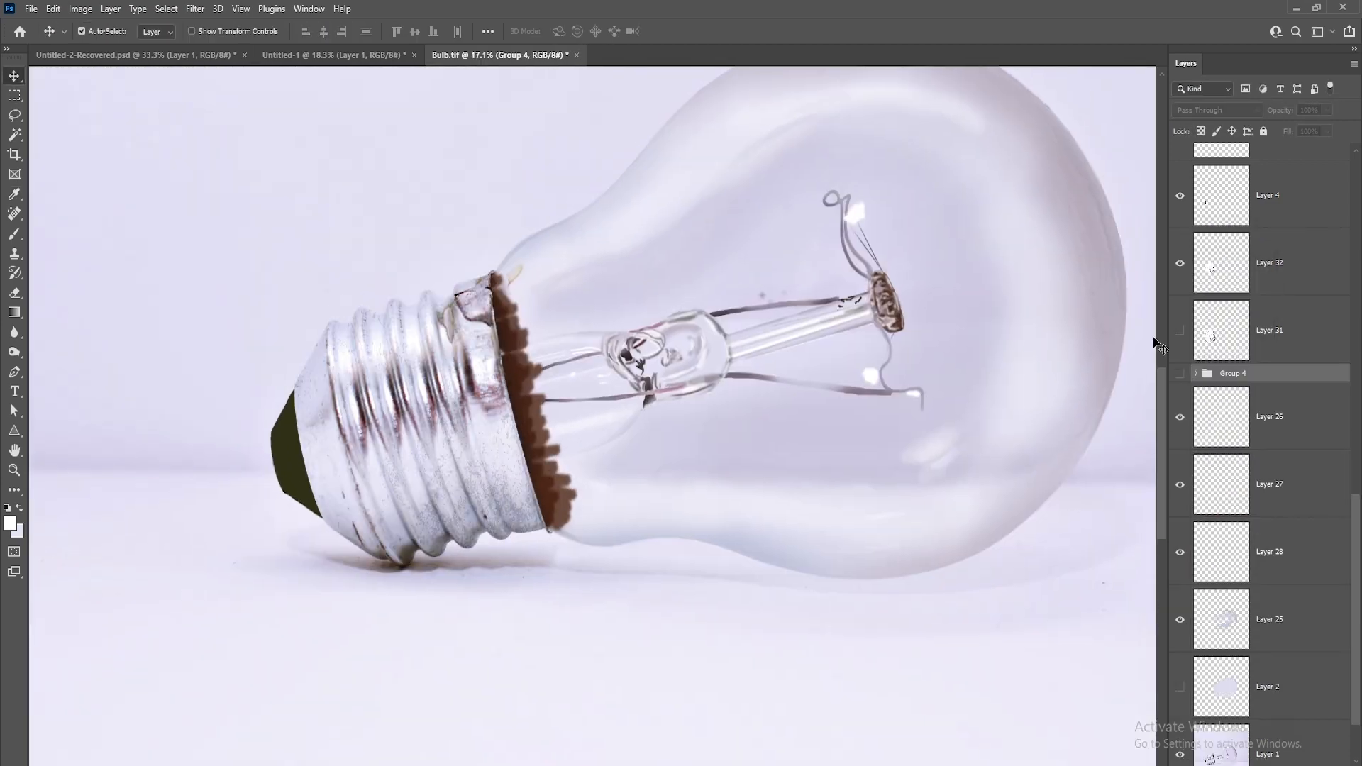
pyautogui.click(1181, 374)
# Duplicate Layer 29 copy 5 inside Group 4, then flatten, rotate and skew the copy across the middle of the base.
pyautogui.click(1197, 373)
pyautogui.click(1309, 420)
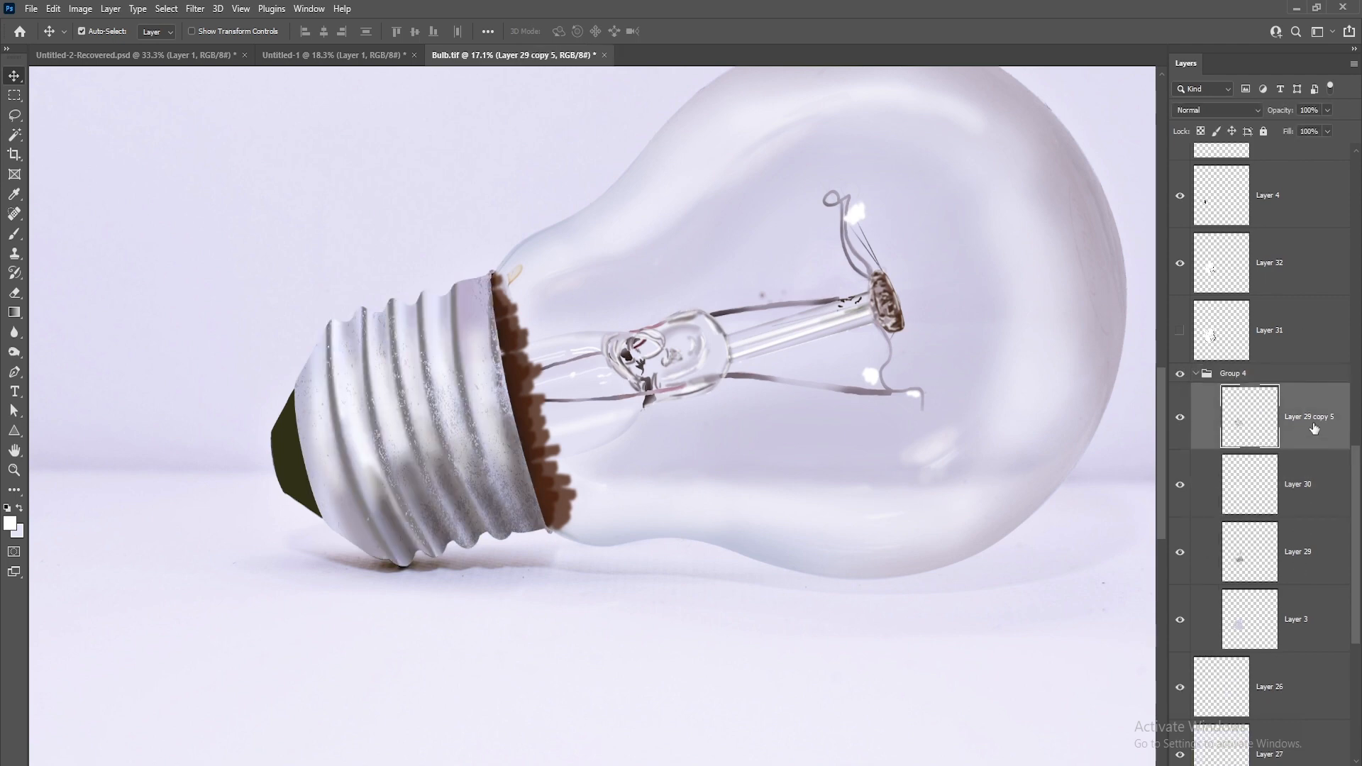
pyautogui.hotkey('ctrl', 'j')
pyautogui.hotkey('ctrl', 't')
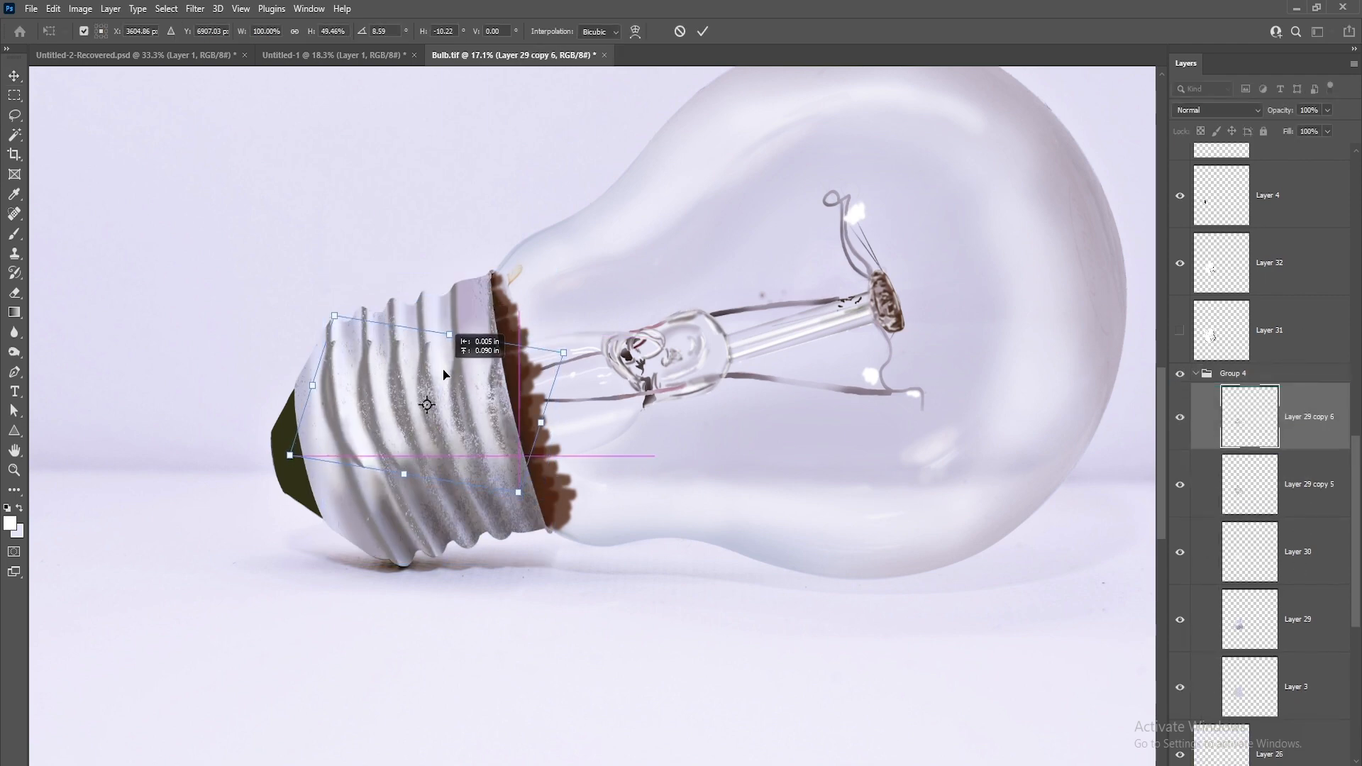
pyautogui.press('Return')
# Recolour the duplicated thread lines reddish with Hue/Saturation and switch to the Eraser.
pyautogui.hotkey('ctrl', 'u')
pyautogui.moveTo(1072, 338); pyautogui.dragTo(1029, 338)
pyautogui.click(1238, 262)
pyautogui.press('e')
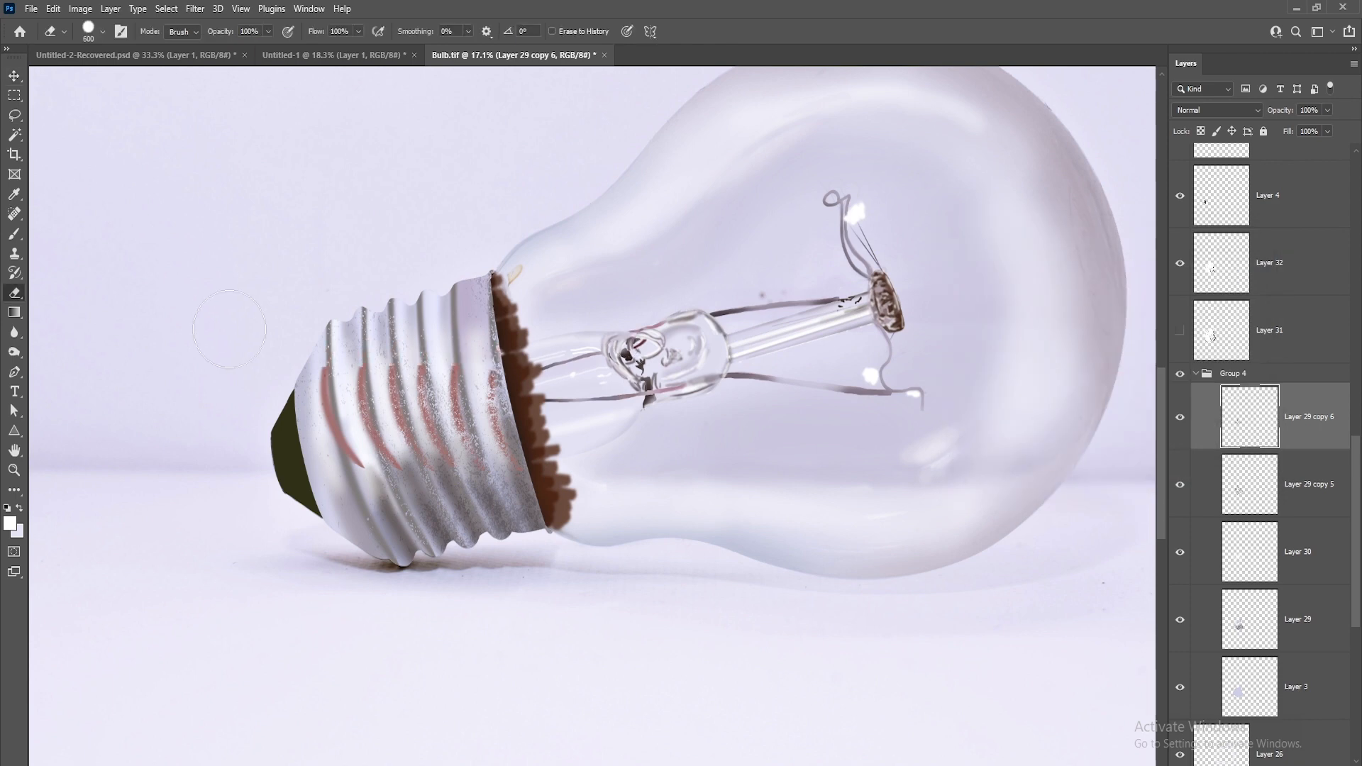
# Duplicate the reddish thread lines on Layer 29 copy 6 and reposition the copy across the middle of the base.
pyautogui.hotkey('ctrl', 'j')
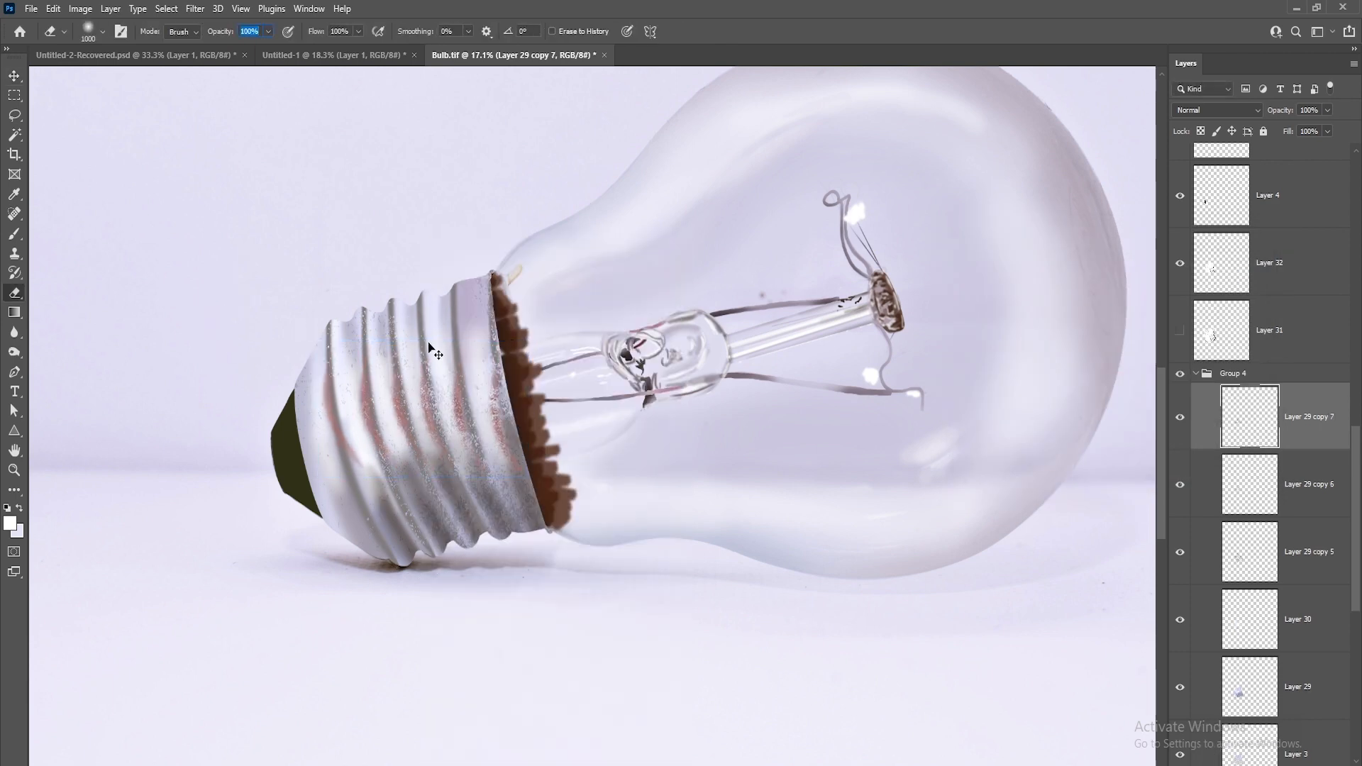
pyautogui.hotkey('ctrl', 't')
pyautogui.moveTo(476, 420); pyautogui.dragTo(486, 417)
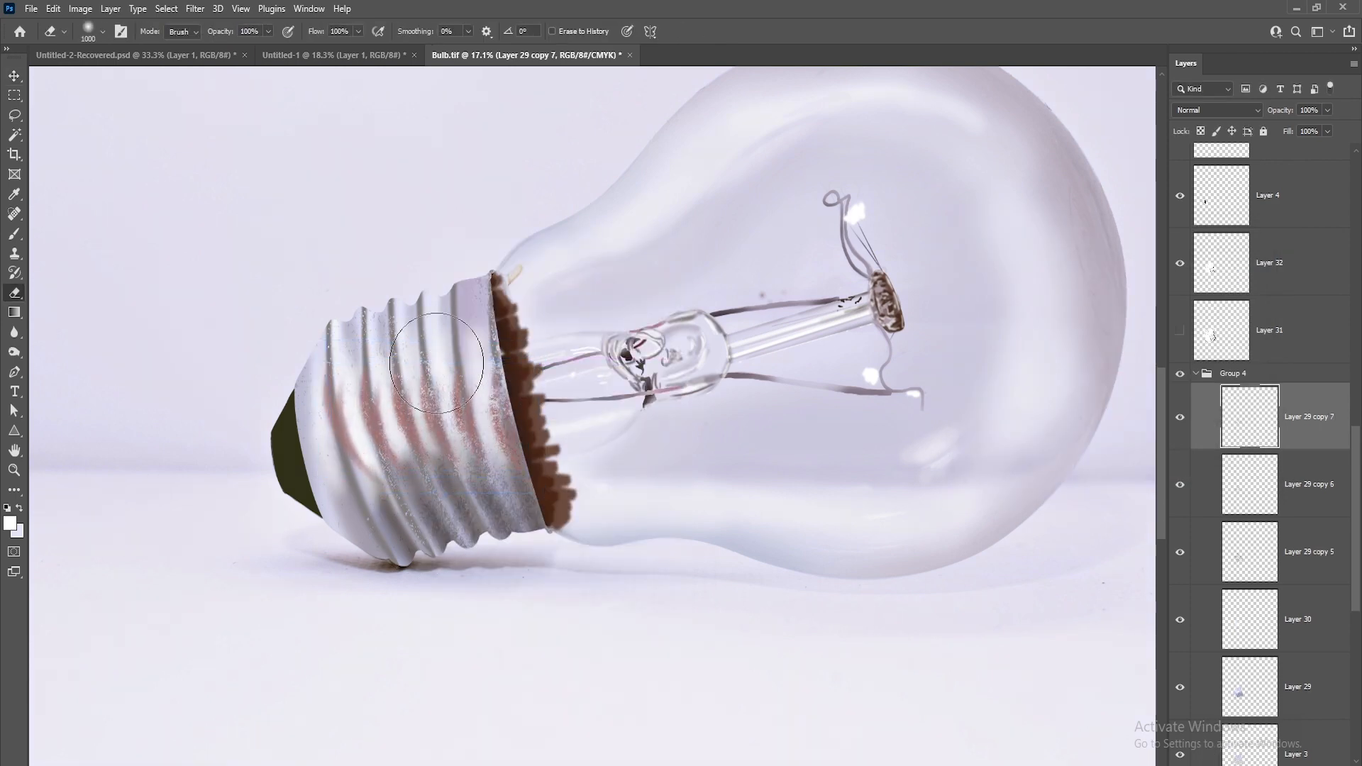
pyautogui.press('Return')
# Adjust the colour of the second reddish copy, Layer 29 copy 7, with Hue/Saturation.
pyautogui.hotkey('ctrl', 'u')
pyautogui.moveTo(1079, 413); pyautogui.dragTo(1055, 419)
pyautogui.press('Return')
pyautogui.hotkey('ctrl', '0')
# Free-transform the reddish thread lines on Layer 29 copy 6 and warp those on Layer 29 copy 7 to follow the base's threads.
pyautogui.press('v')
pyautogui.click(1306, 484)
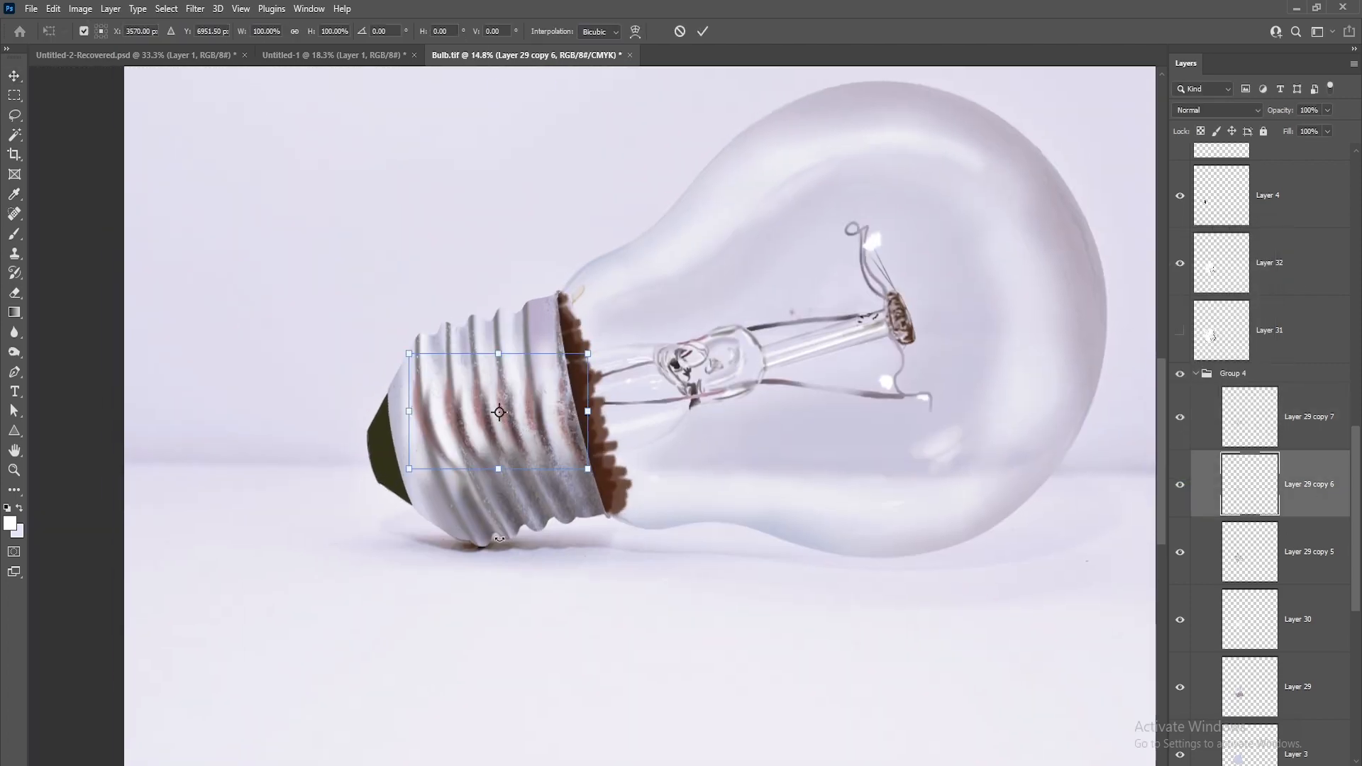
pyautogui.click(1305, 419)
pyautogui.hotkey('ctrl', 't')
pyautogui.rightClick(564, 420)
pyautogui.click(596, 572)
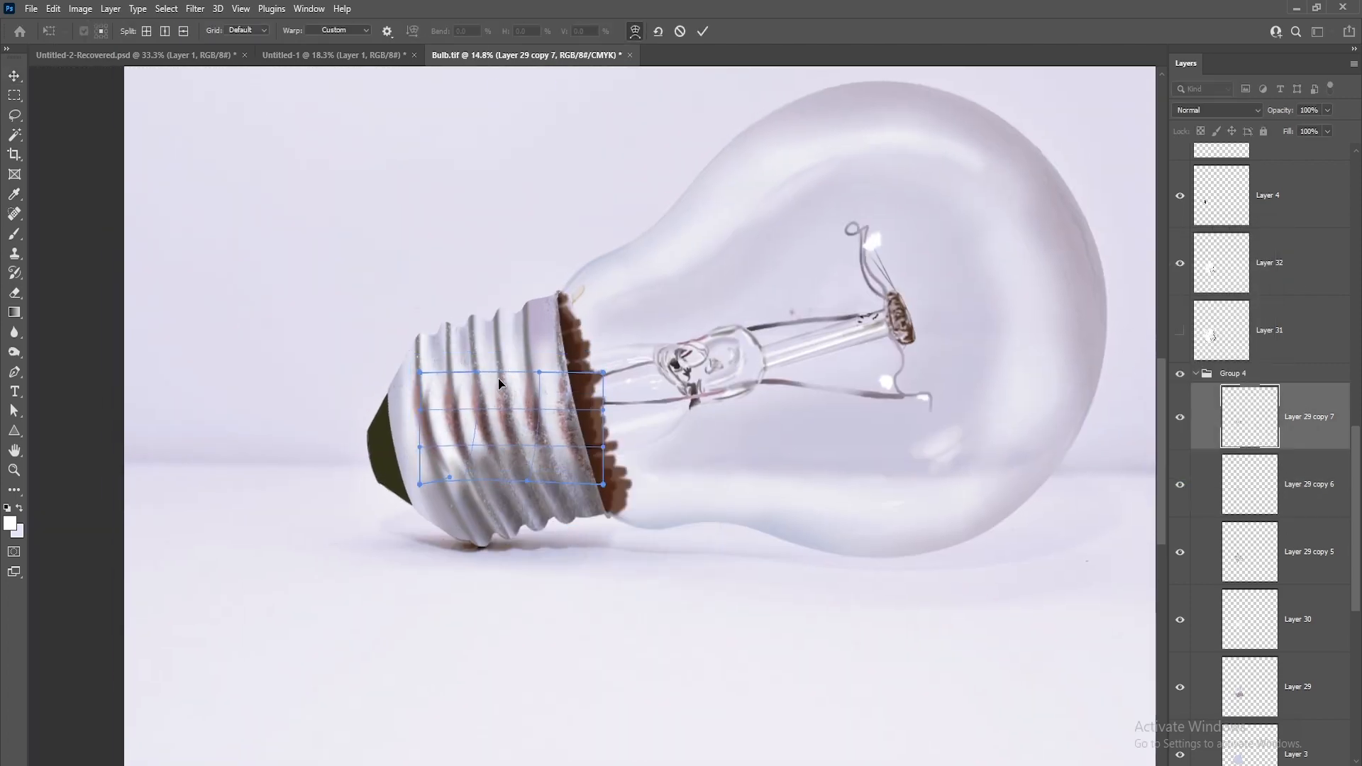
pyautogui.press('Return')
# Shade the dark green tip on Layer 4 within its own outline, using a soft light lavender brush at 10% opacity.
pyautogui.click(388, 458)
pyautogui.keyDown('ctrl'); pyautogui.click(1222, 215); pyautogui.keyUp('ctrl')
pyautogui.press('b')
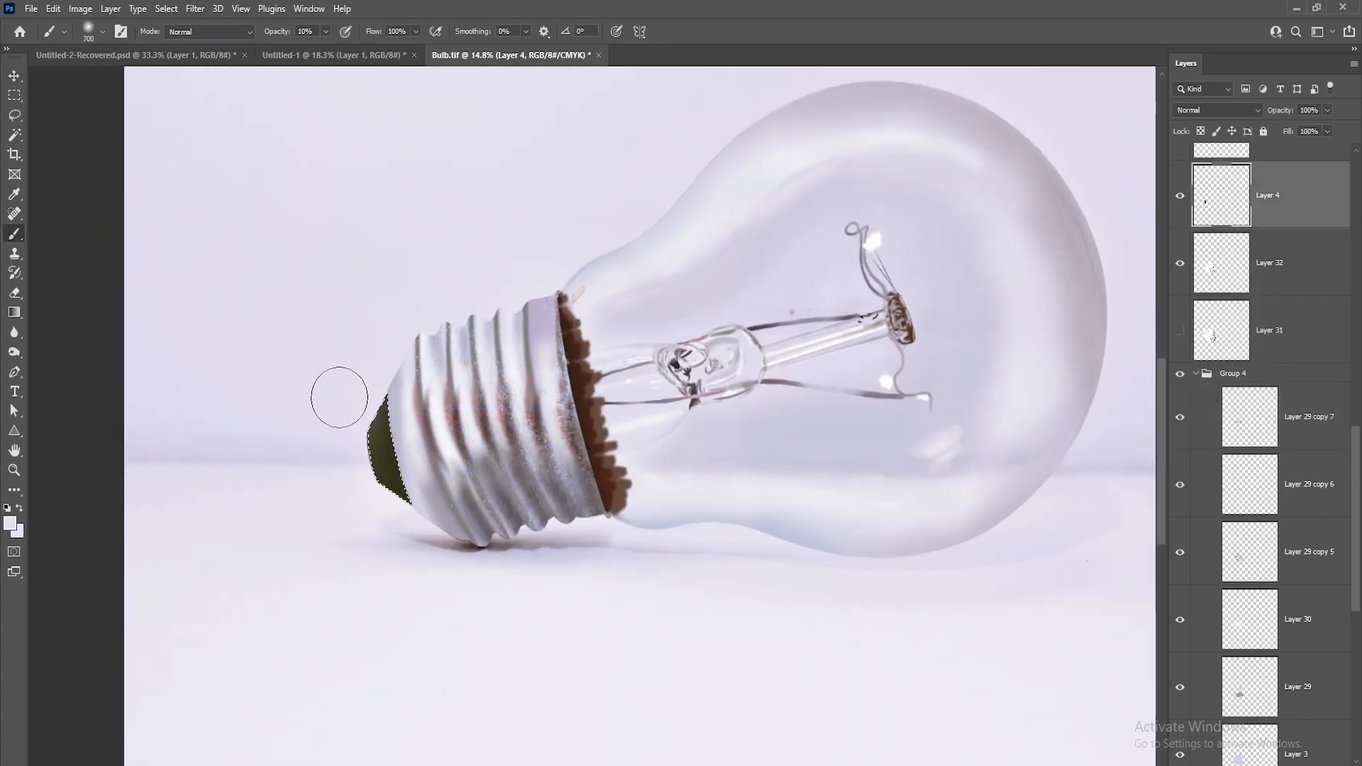
pyautogui.scroll(-5, 338, 490)
pyautogui.press('v')
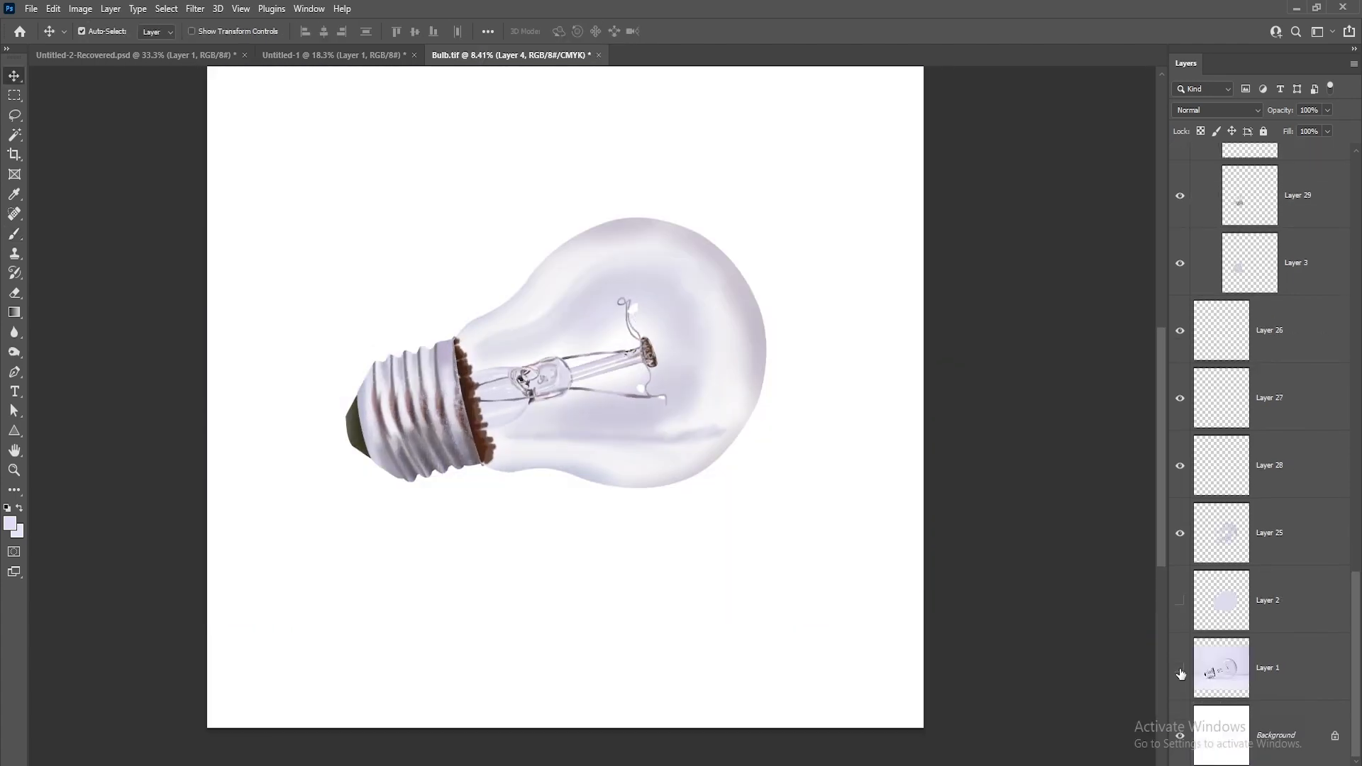
# Shade the brown collar on new Layer 33 above Layer 6 within the collar's selected outline, using a black brush at 10% opacity.
pyautogui.scroll(6, 564, 476)
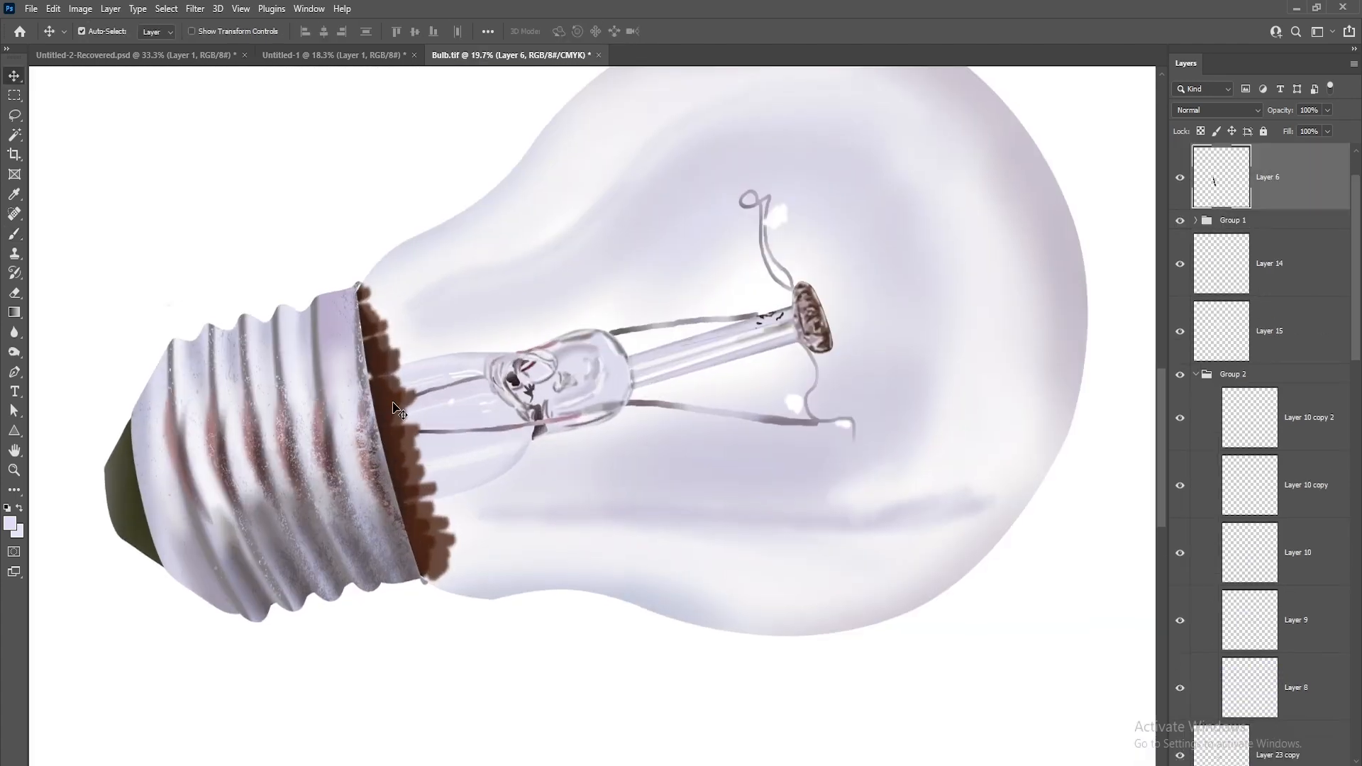
pyautogui.click(571, 382)
pyautogui.press('b')
pyautogui.hotkey('ctrl', 'shift', 'n')
pyautogui.press('Return')
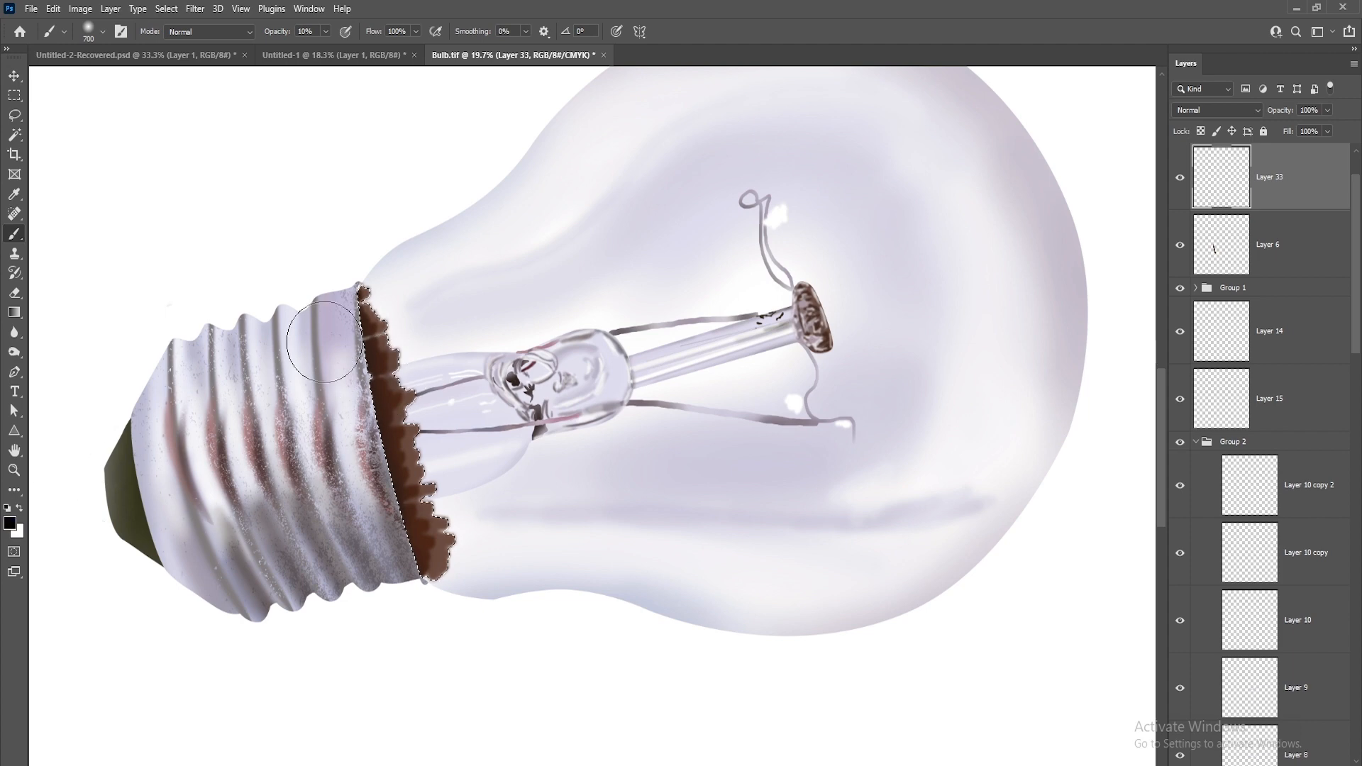
pyautogui.hotkey('ctrl', 'd')
pyautogui.press('v')
pyautogui.scroll(-7, 362, 491)
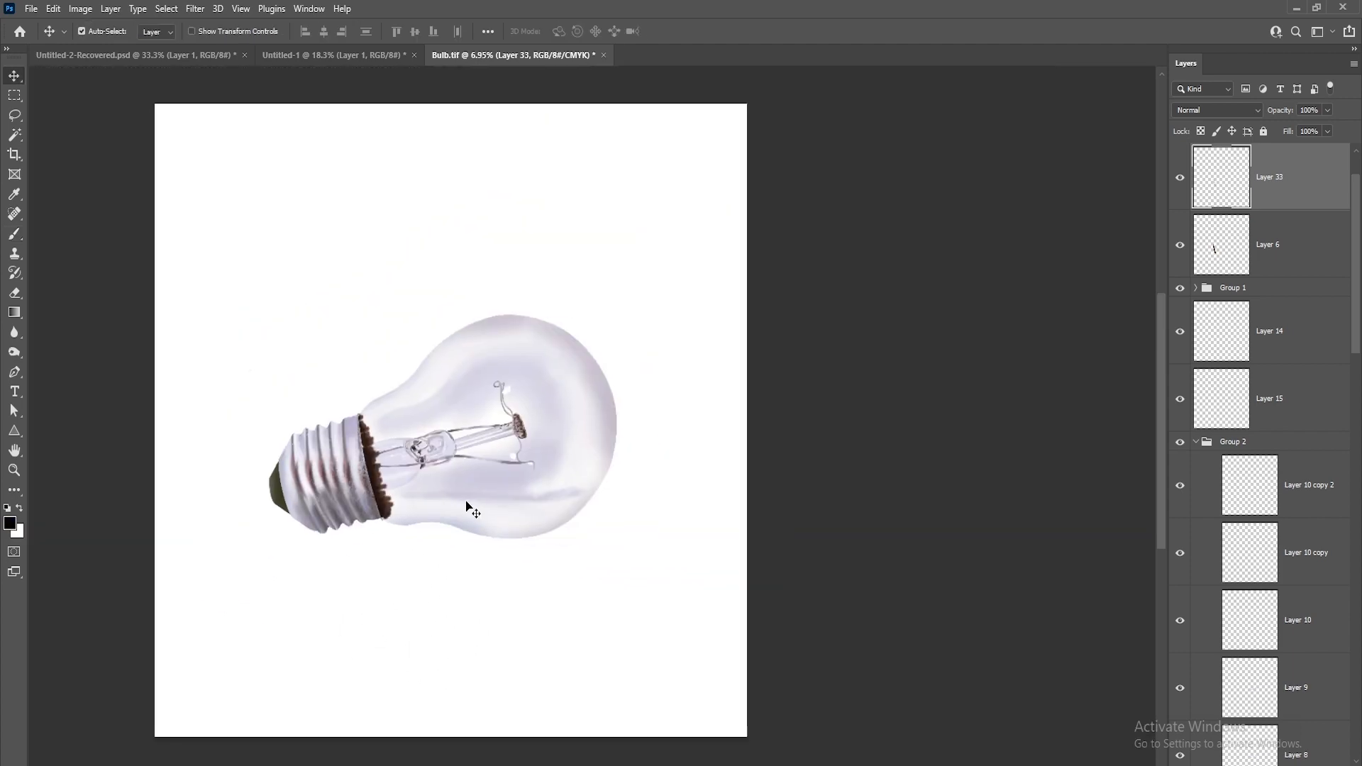
# Show the reference photo on Layer 1 and add a new Layer 34 directly above it.
pyautogui.scroll(-12, 1277, 621)
pyautogui.click(1274, 665)
pyautogui.click(1180, 668)
pyautogui.press('b')
pyautogui.hotkey('ctrl', 'shift', 'n')
pyautogui.press('Return')
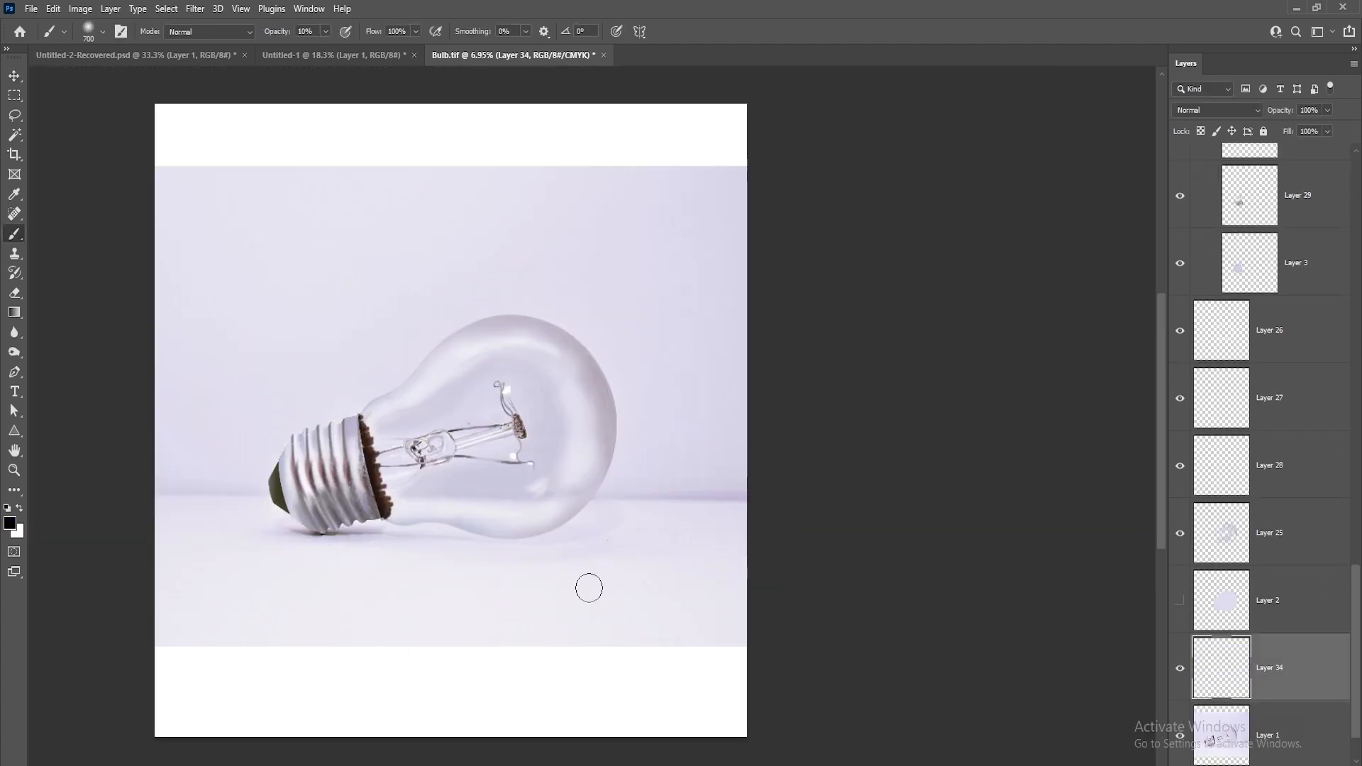
# Outline a closed shadow shape beneath and behind the bulb in brown on Layer 34, using a 125 px hard brush at 100% opacity.
pyautogui.scroll(7, 312, 532)
pyautogui.press('[')
pyautogui.press('[')
pyautogui.press('[')
pyautogui.press('[')
pyautogui.press('[')
pyautogui.press('[')
pyautogui.press('[')
pyautogui.rightClick(385, 527)
pyautogui.doubleClick(429, 428)
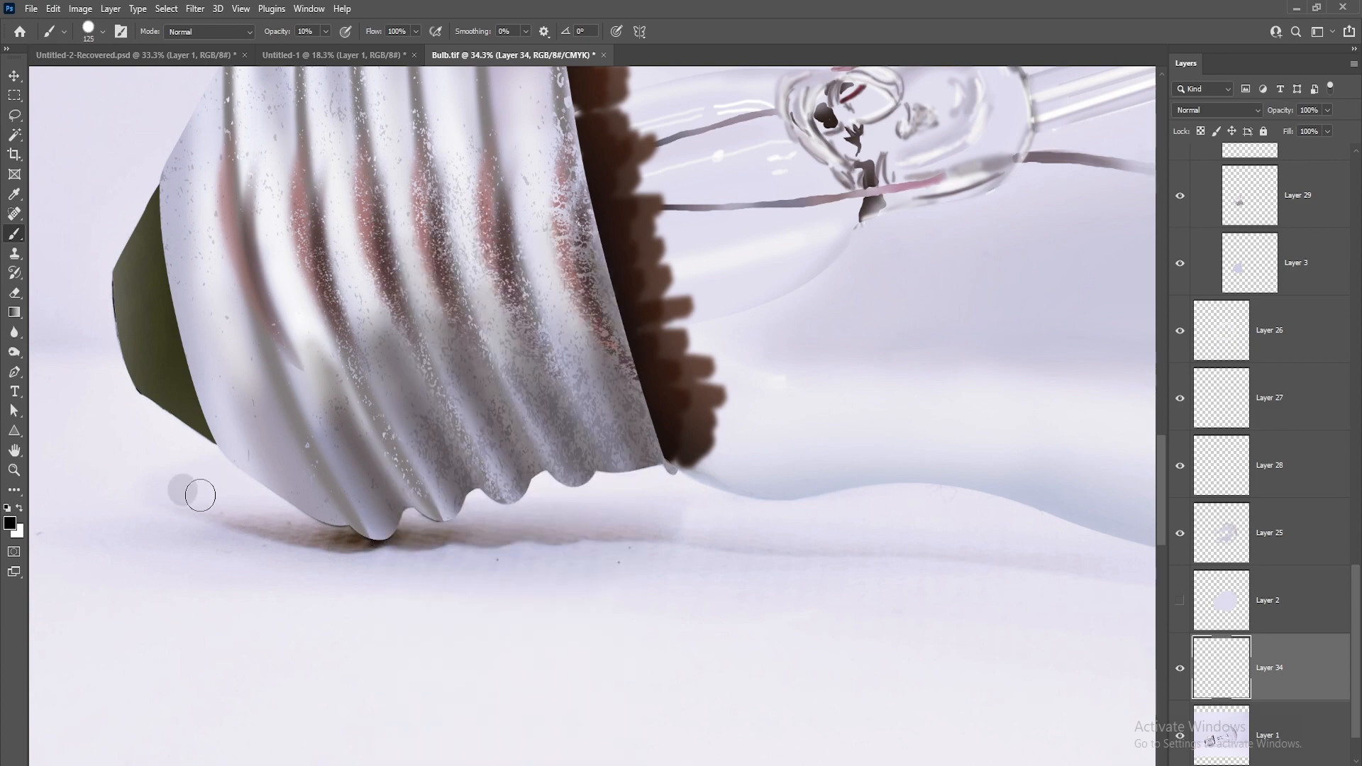
pyautogui.moveTo(110, 472)
pyautogui.mouseDown()
pyautogui.moveTo(397, 546)
pyautogui.moveTo(657, 518)
pyautogui.mouseUp()
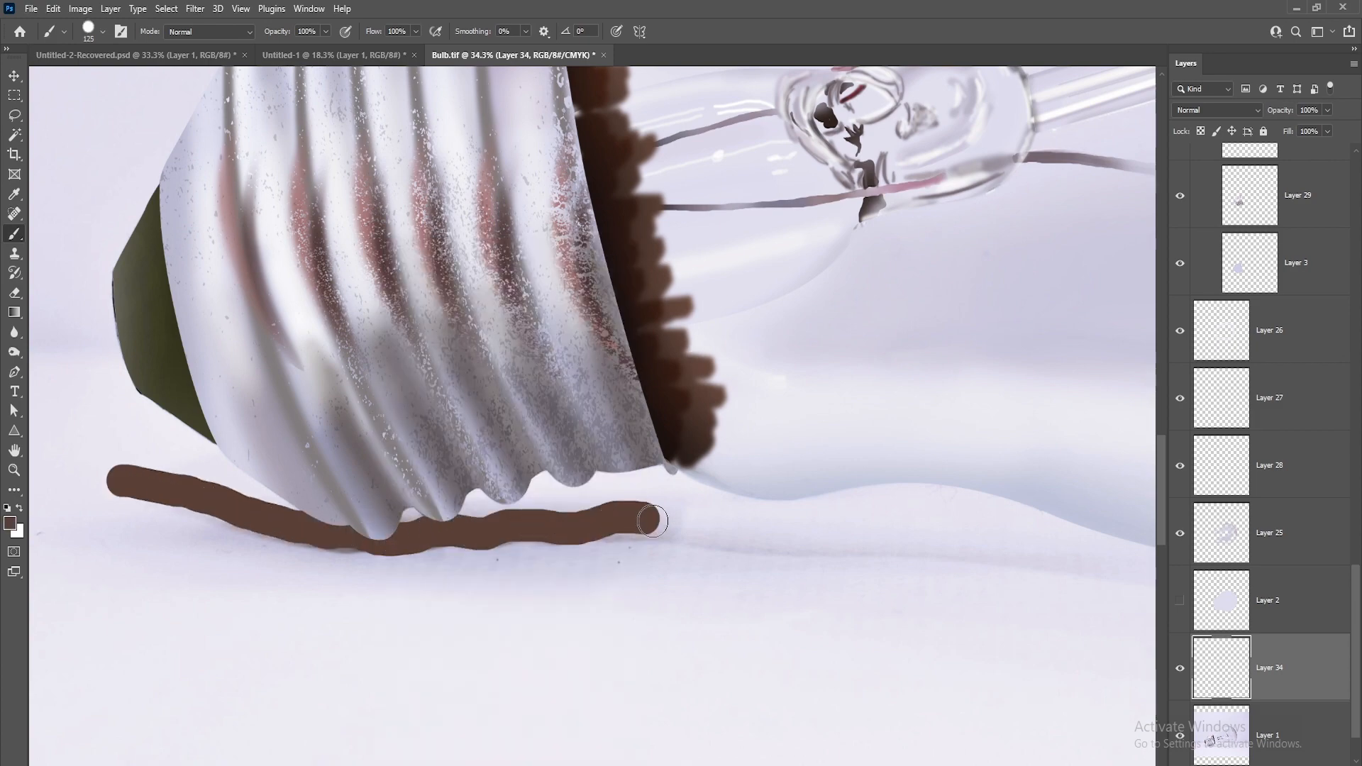
pyautogui.scroll(-2, 238, 485)
pyautogui.moveTo(453, 498)
pyautogui.mouseDown()
pyautogui.moveTo(924, 447)
pyautogui.moveTo(741, 539)
pyautogui.mouseUp()
pyautogui.moveTo(769, 281)
pyautogui.mouseDown()
pyautogui.moveTo(773, 461)
pyautogui.moveTo(741, 537)
pyautogui.mouseUp()
pyautogui.scroll(-4, 636, 474)
pyautogui.moveTo(705, 420); pyautogui.dragTo(301, 358)
pyautogui.moveTo(169, 498); pyautogui.dragTo(141, 519)
# Fill the outlined shadow shape on Layer 34 with the brown foreground colour using the Paint Bucket.
pyautogui.press('g')
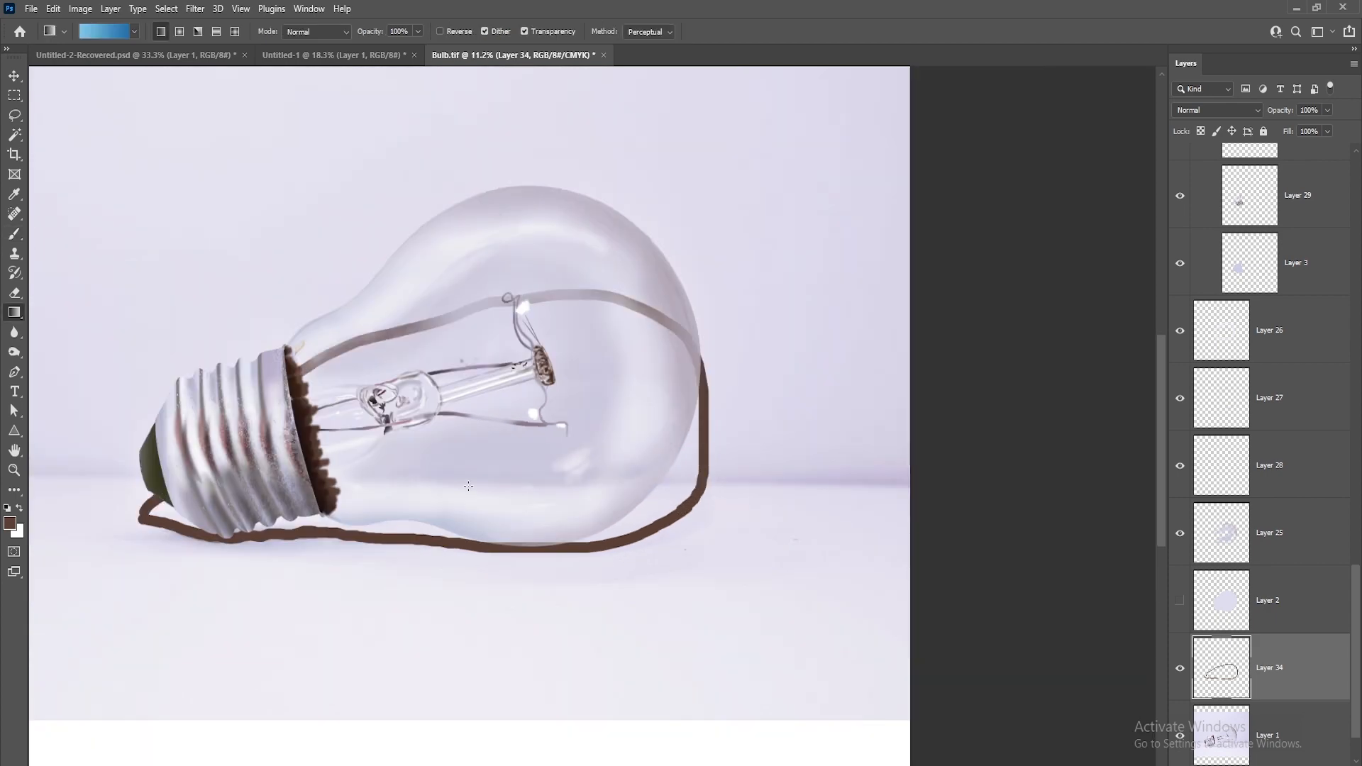
pyautogui.hotkey('shift', 'g')
pyautogui.click(446, 477)
pyautogui.hotkey('ctrl', 'z')
pyautogui.click(504, 471)
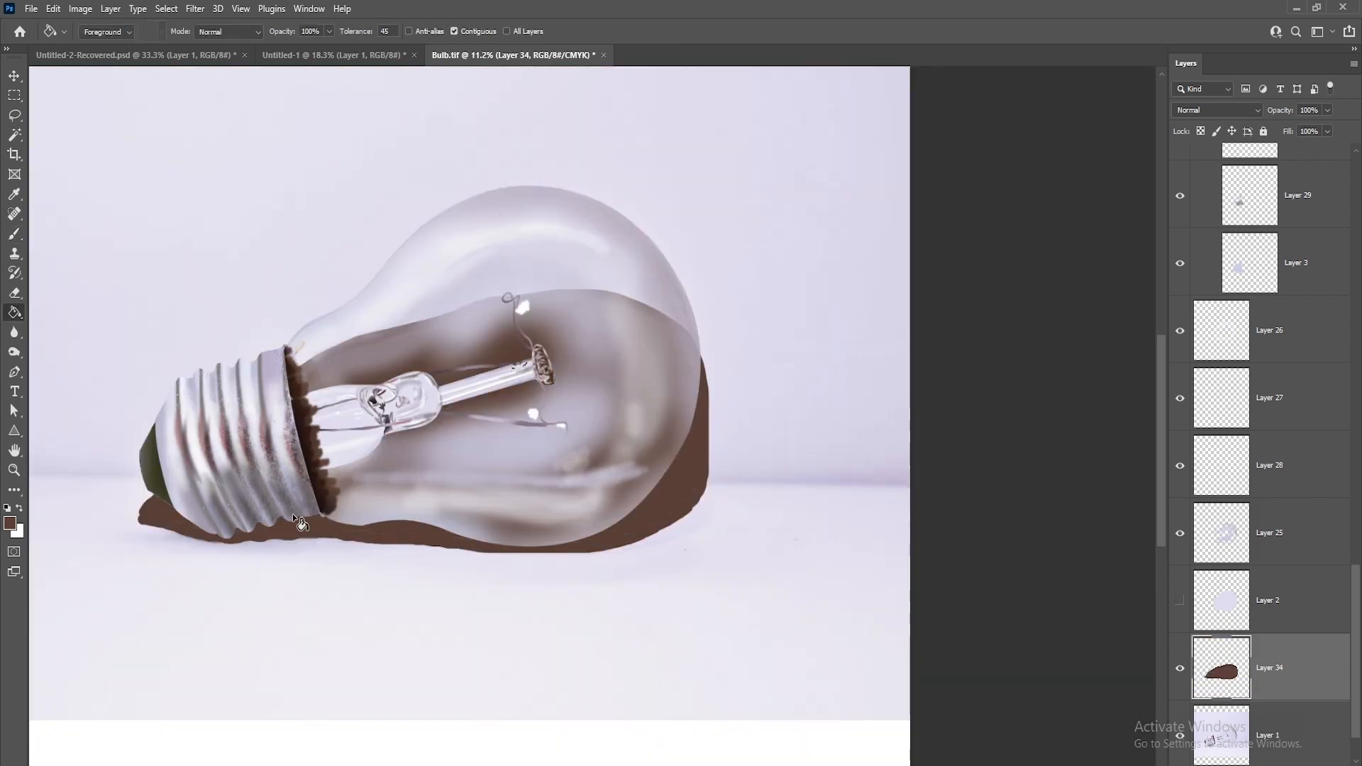
# Erase the brown fill with a large soft Eraser, leaving only a thin faded shadow along the bulb's underside.
pyautogui.hotkey('ctrl', '-')
pyautogui.press('v')
pyautogui.press('e')
pyautogui.rightClick(580, 338)
pyautogui.doubleClick(717, 409)
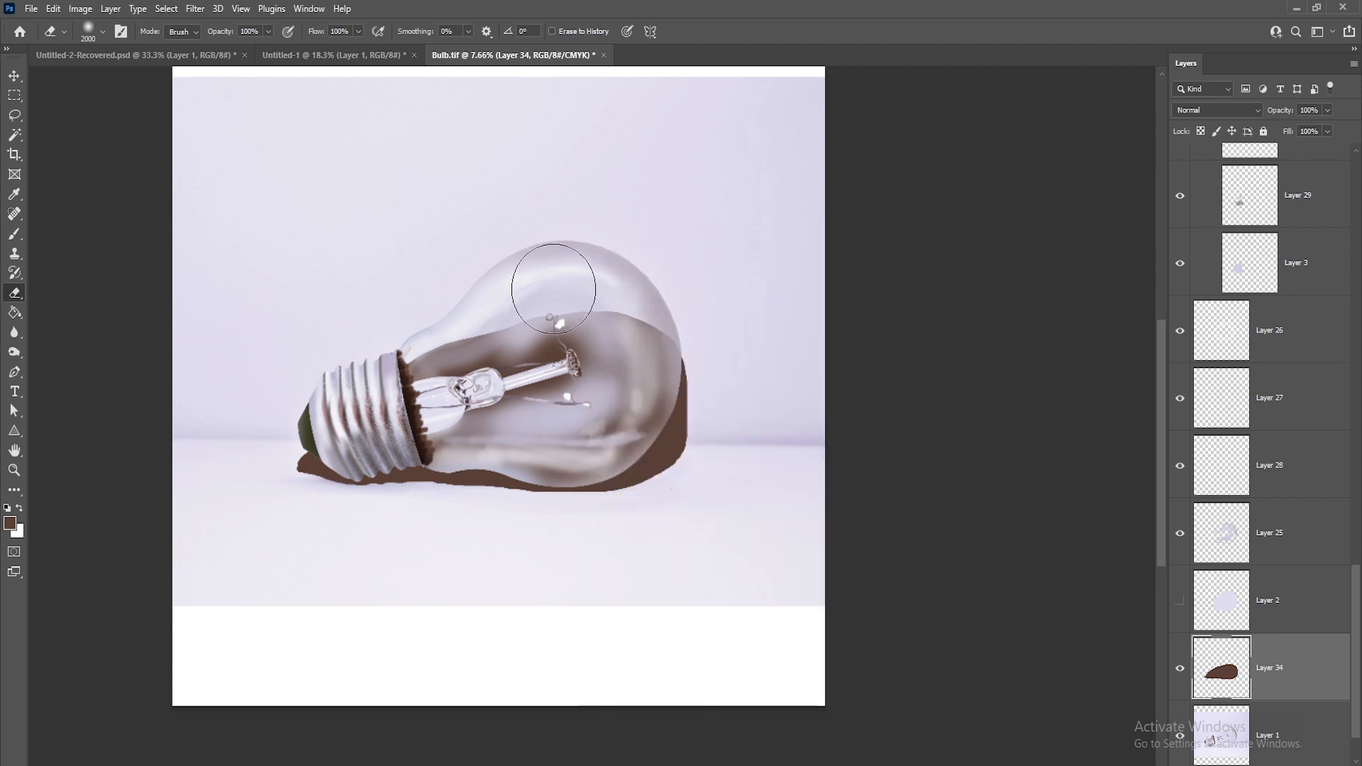
pyautogui.moveTo(555, 282)
pyautogui.mouseDown()
pyautogui.moveTo(652, 279)
pyautogui.moveTo(604, 350)
pyautogui.moveTo(715, 351)
pyautogui.mouseUp()
pyautogui.press(']')
pyautogui.press(']')
pyautogui.press(']')
pyautogui.press(']')
pyautogui.moveTo(715, 351)
pyautogui.mouseDown()
pyautogui.moveTo(553, 391)
pyautogui.moveTo(587, 403)
pyautogui.moveTo(726, 362)
pyautogui.mouseUp()
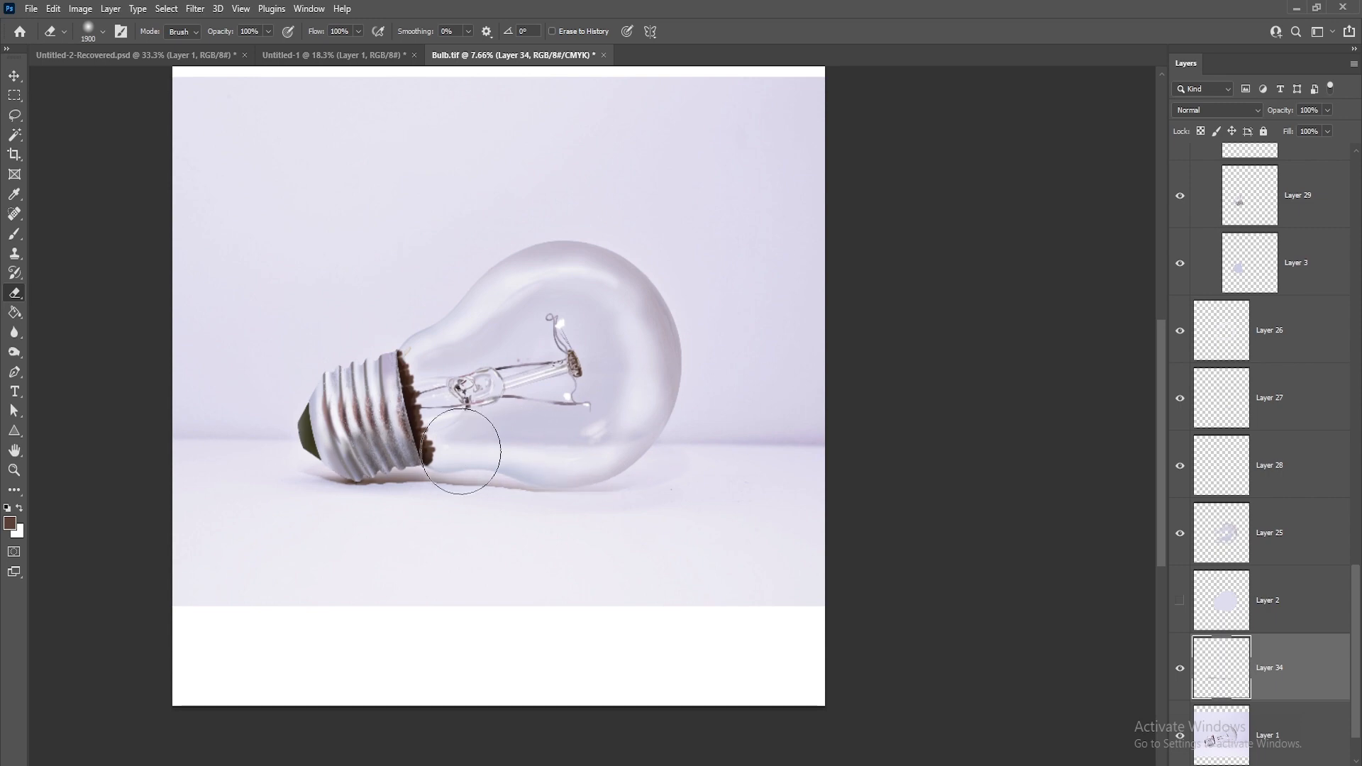
# Add Layer 35 above Layer 34 and paint a single brown dab below the bulb with an 1100 px brush at 0% hardness.
pyautogui.scroll(2, 461, 452)
pyautogui.press('v')
pyautogui.hotkey('ctrl', 'alt', 'shift', 'n')
pyautogui.press('b')
pyautogui.press(']')
pyautogui.press(']')
pyautogui.press(']')
pyautogui.press(']')
pyautogui.press(']')
pyautogui.press(']')
pyautogui.press(']')
pyautogui.press(']')
pyautogui.press(']')
pyautogui.press(']')
pyautogui.press(']')
pyautogui.press(']')
pyautogui.click(603, 527)
pyautogui.hotkey('ctrl', 'z')
pyautogui.rightClick(611, 526)
pyautogui.click(662, 364)
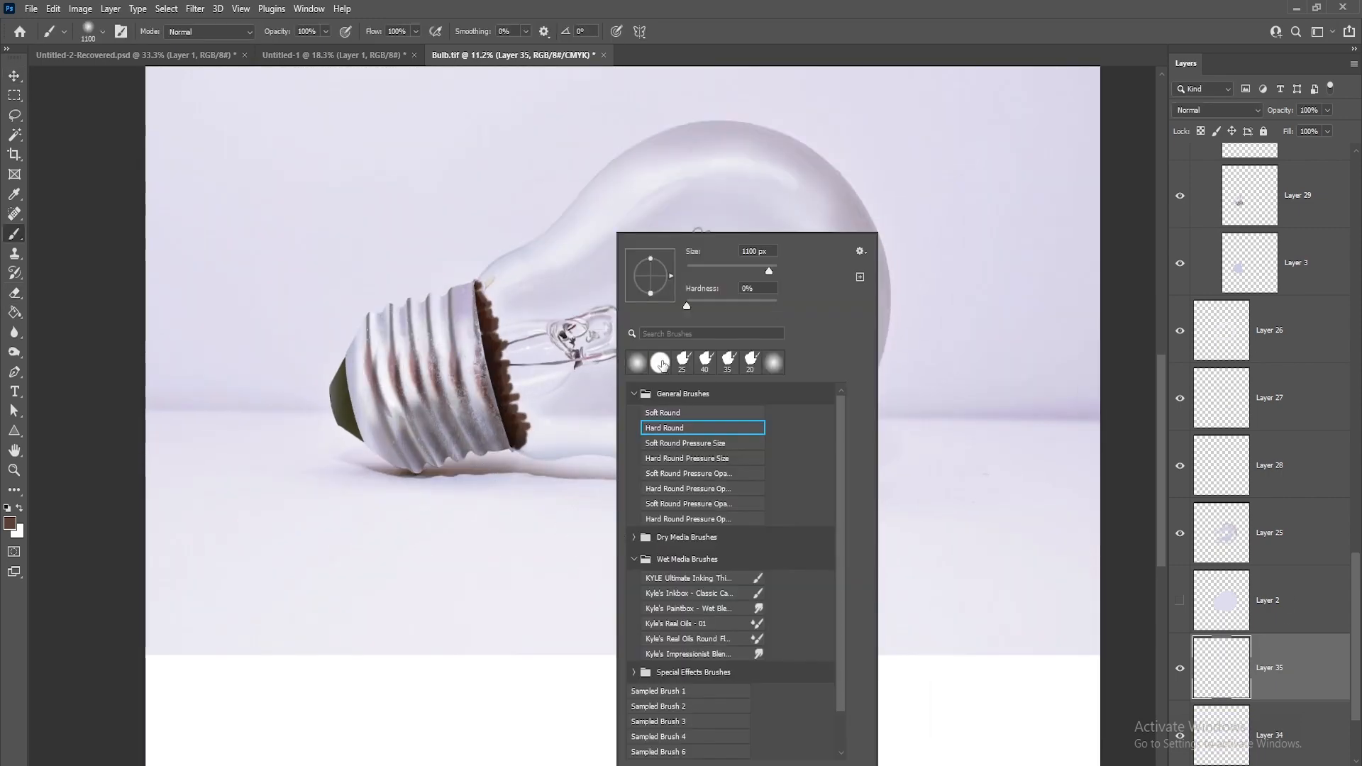
pyautogui.press('Return')
pyautogui.click(521, 510)
# Flatten the brown dab into a thin, narrow contact shadow and place it under the lowest thread of the base.
pyautogui.hotkey('ctrl', 't')
pyautogui.moveTo(520, 432); pyautogui.dragTo(521, 564)
pyautogui.moveTo(537, 574)
pyautogui.mouseDown()
pyautogui.moveTo(451, 466)
pyautogui.moveTo(369, 465)
pyautogui.moveTo(315, 484)
pyautogui.mouseUp()
pyautogui.scroll(7, 451, 465)
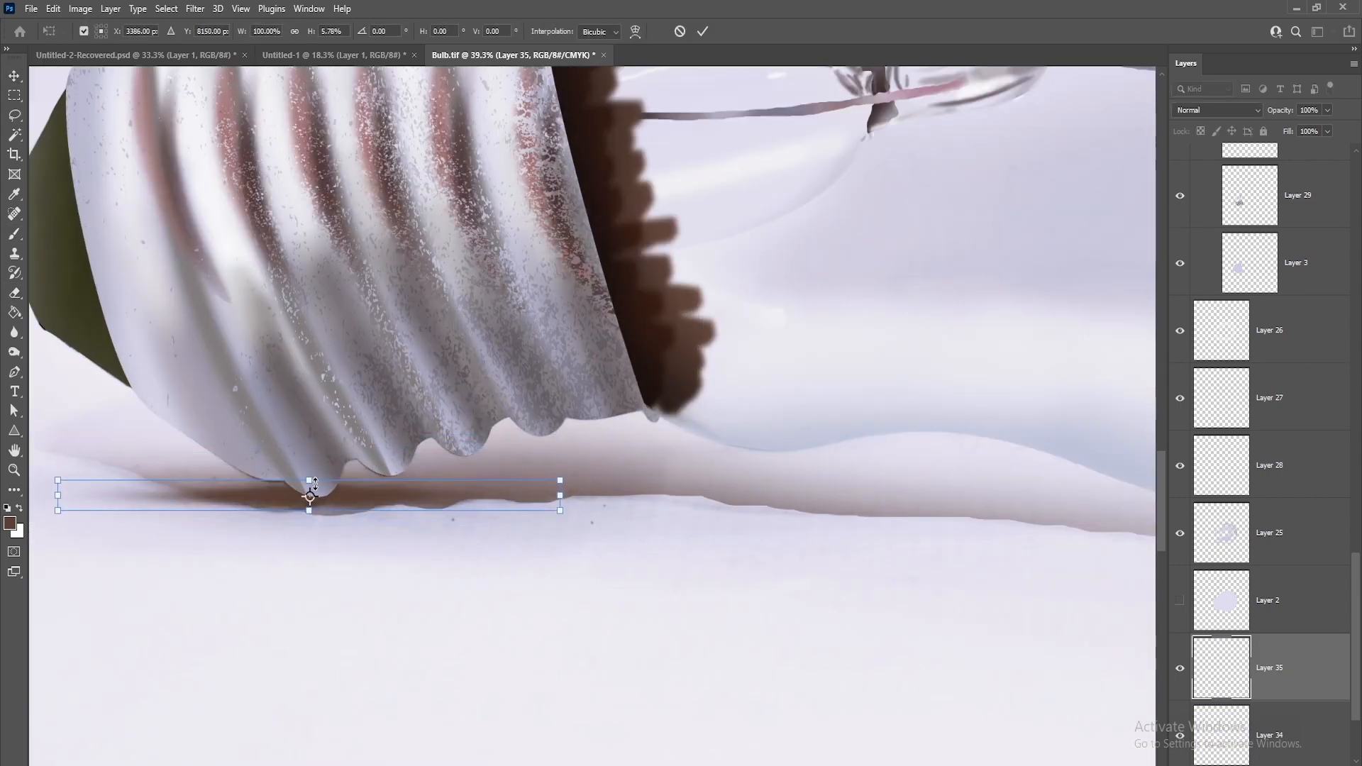
pyautogui.moveTo(57, 496); pyautogui.dragTo(216, 495)
pyautogui.press('Return')
pyautogui.moveTo(444, 496); pyautogui.dragTo(400, 489)
# Duplicate the contact shadow on Layer 35 in place and merge both copies into one layer.
pyautogui.hotkey('ctrl', 'j')
pyautogui.hotkey('ctrl', 't')
pyautogui.press('Return')
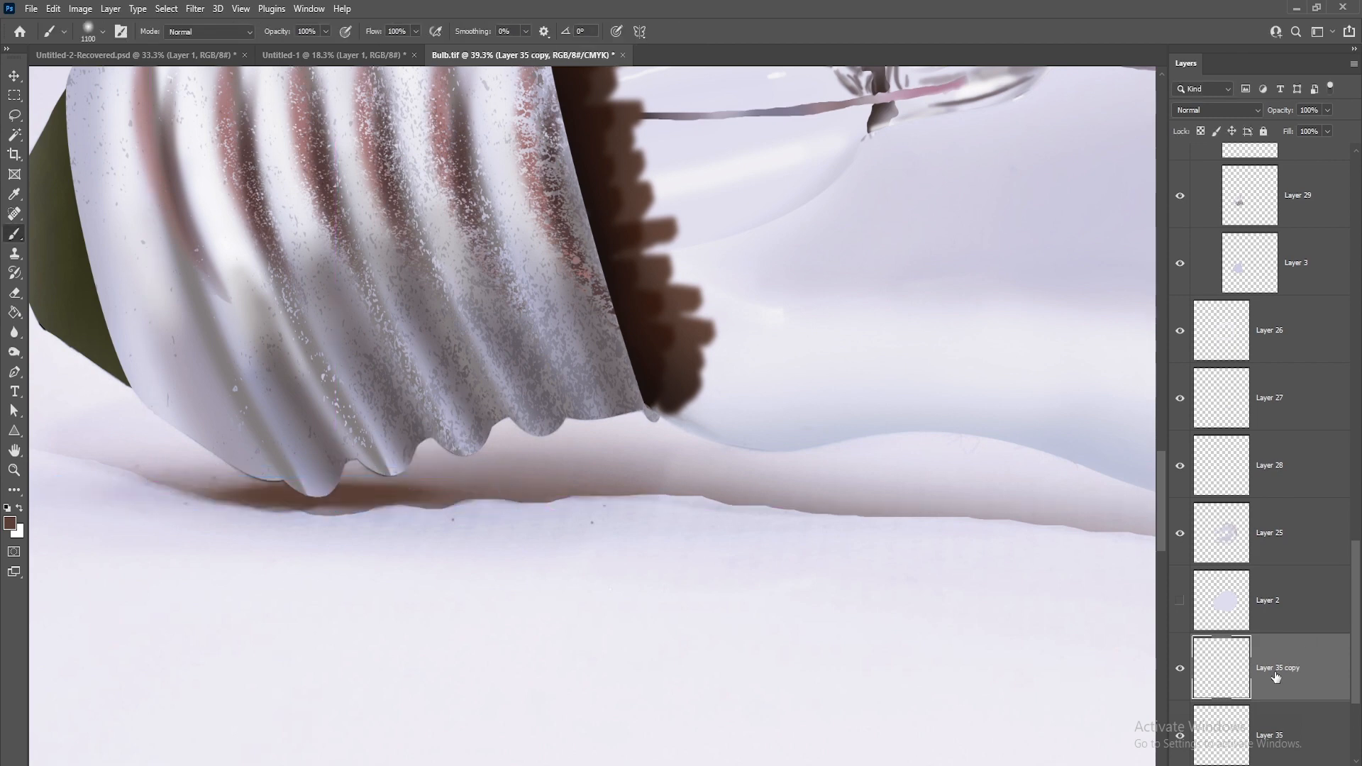
pyautogui.keyDown('shift'); pyautogui.click(1274, 733); pyautogui.keyUp('shift')
pyautogui.hotkey('ctrl', 'e')
# Tone down the merged contact shadow's colour with Hue/Saturation.
pyautogui.hotkey('ctrl', 'u')
pyautogui.moveTo(1077, 379); pyautogui.dragTo(1043, 380)
pyautogui.moveTo(1077, 417); pyautogui.dragTo(1070, 419)
pyautogui.press('Return')
pyautogui.scroll(-6, 507, 471)
pyautogui.press('v')
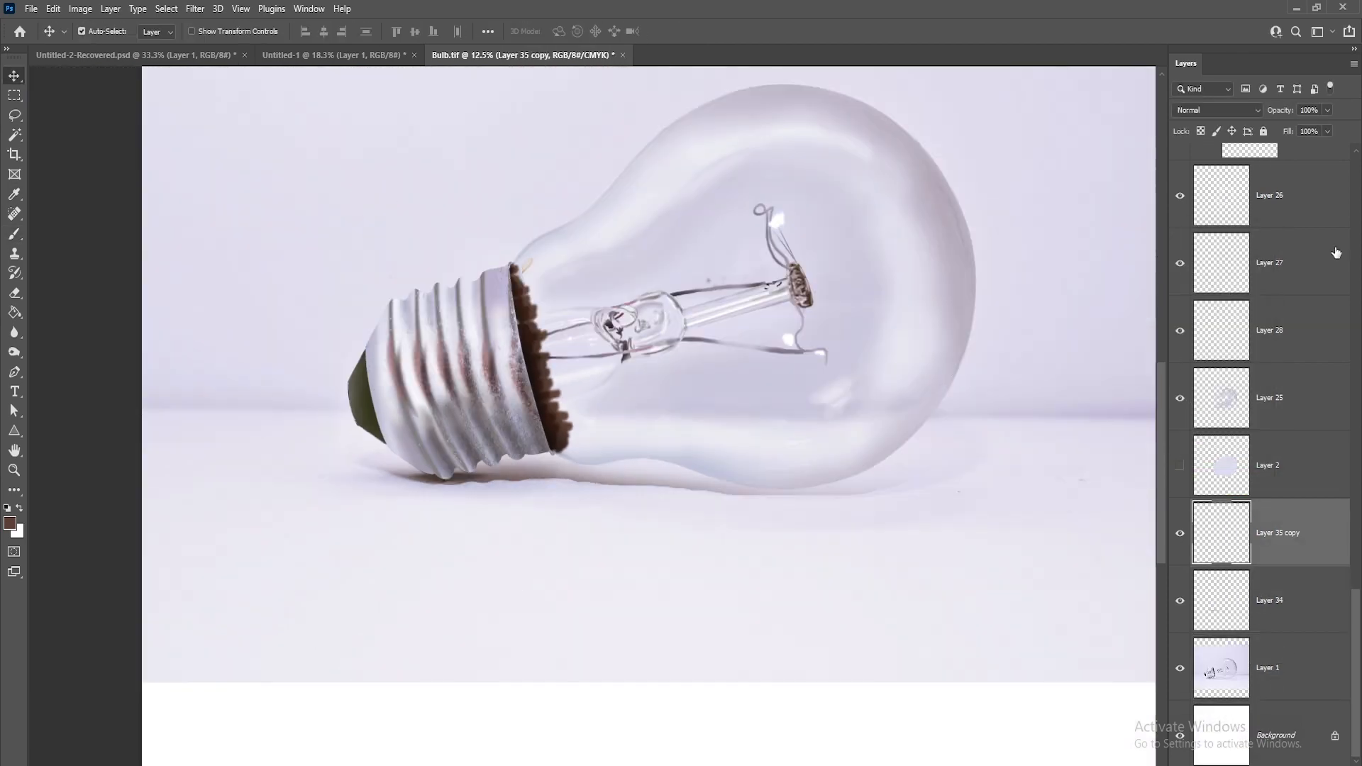
# Duplicate the contact shadow, fit the copy beneath the lowest part of the glass, and set its opacity to 30%.
pyautogui.scroll(4, 832, 459)
pyautogui.hotkey('ctrl', 'j')
pyautogui.hotkey('ctrl', 't')
pyautogui.moveTo(325, 485); pyautogui.dragTo(812, 501)
pyautogui.press('Return')
pyautogui.press('2')
pyautogui.scroll(6, 811, 499)
pyautogui.hotkey('ctrl', 't')
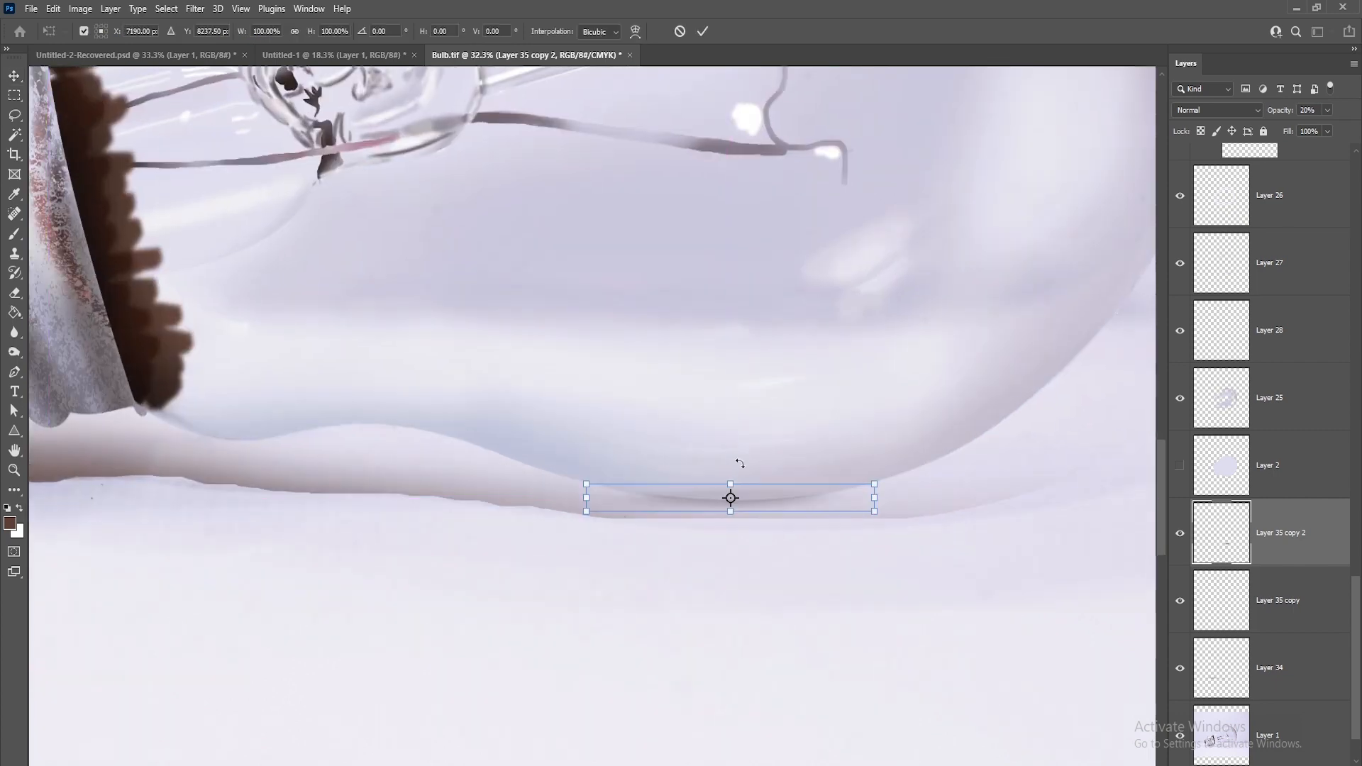
pyautogui.scroll(2, 740, 464)
pyautogui.press('Return')
pyautogui.press('3')
pyautogui.scroll(-6, 928, 428)
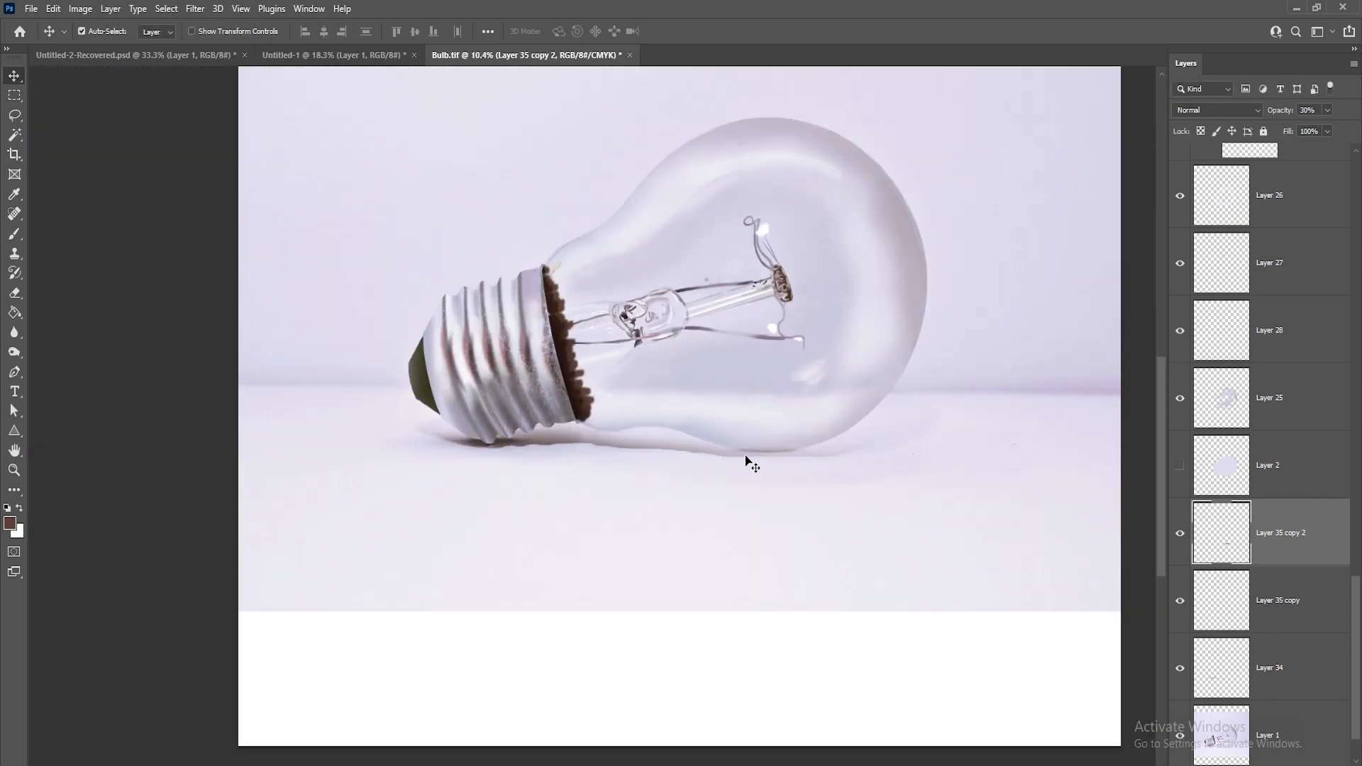
# Transform the shadow copy beneath the glass and soften its edge with the Eraser.
pyautogui.scroll(3, 742, 461)
pyautogui.hotkey('ctrl', 't')
pyautogui.moveTo(757, 450); pyautogui.dragTo(538, 455)
pyautogui.press('Return')
pyautogui.press('e')
pyautogui.moveTo(616, 488); pyautogui.dragTo(660, 505)
pyautogui.scroll(-5, 511, 477)
pyautogui.press('v')
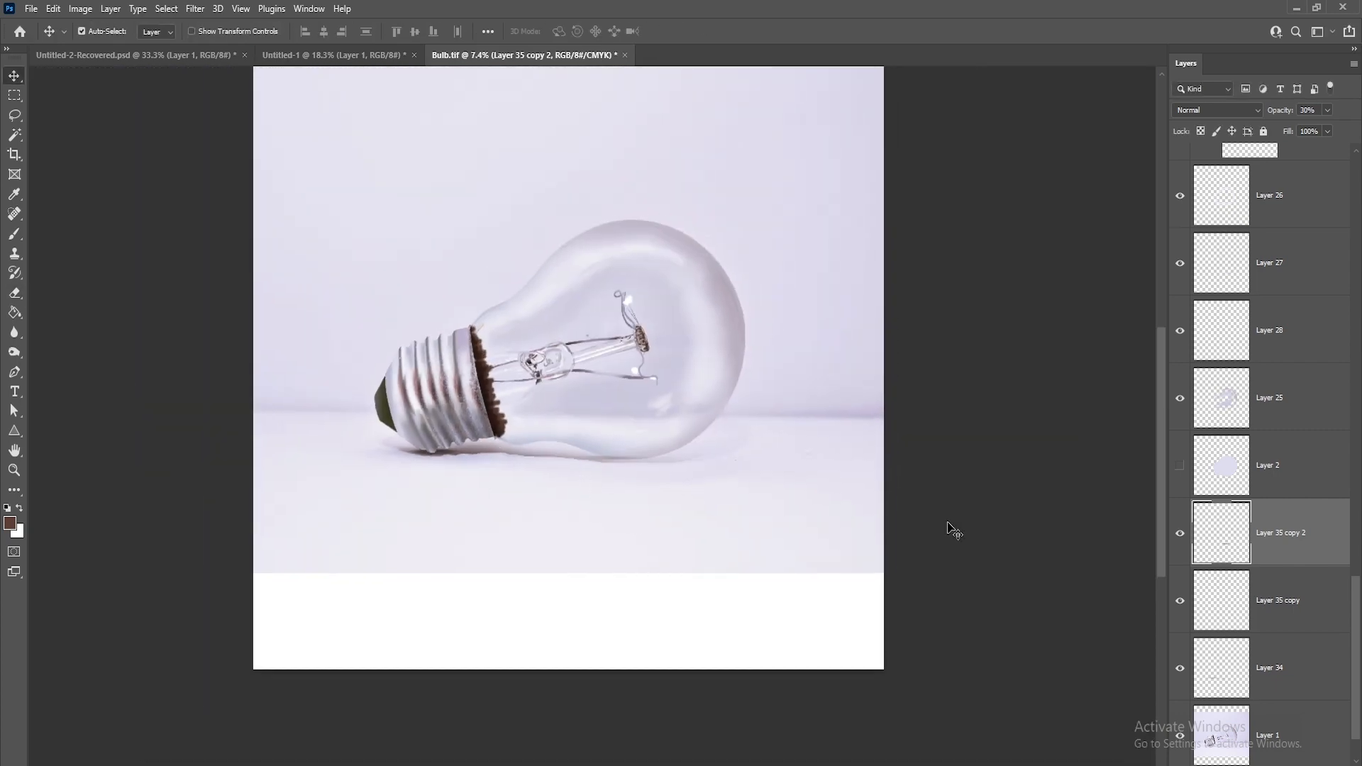
# Add a new Layer 35 above Layer 1 and paint the whole tabletop with a light lavender sampled from the photo.
pyautogui.scroll(-3, 1252, 694)
pyautogui.click(1260, 731)
pyautogui.click(1262, 663)
pyautogui.hotkey('ctrl', 'alt', 'shift', 'n')
pyautogui.press('b')
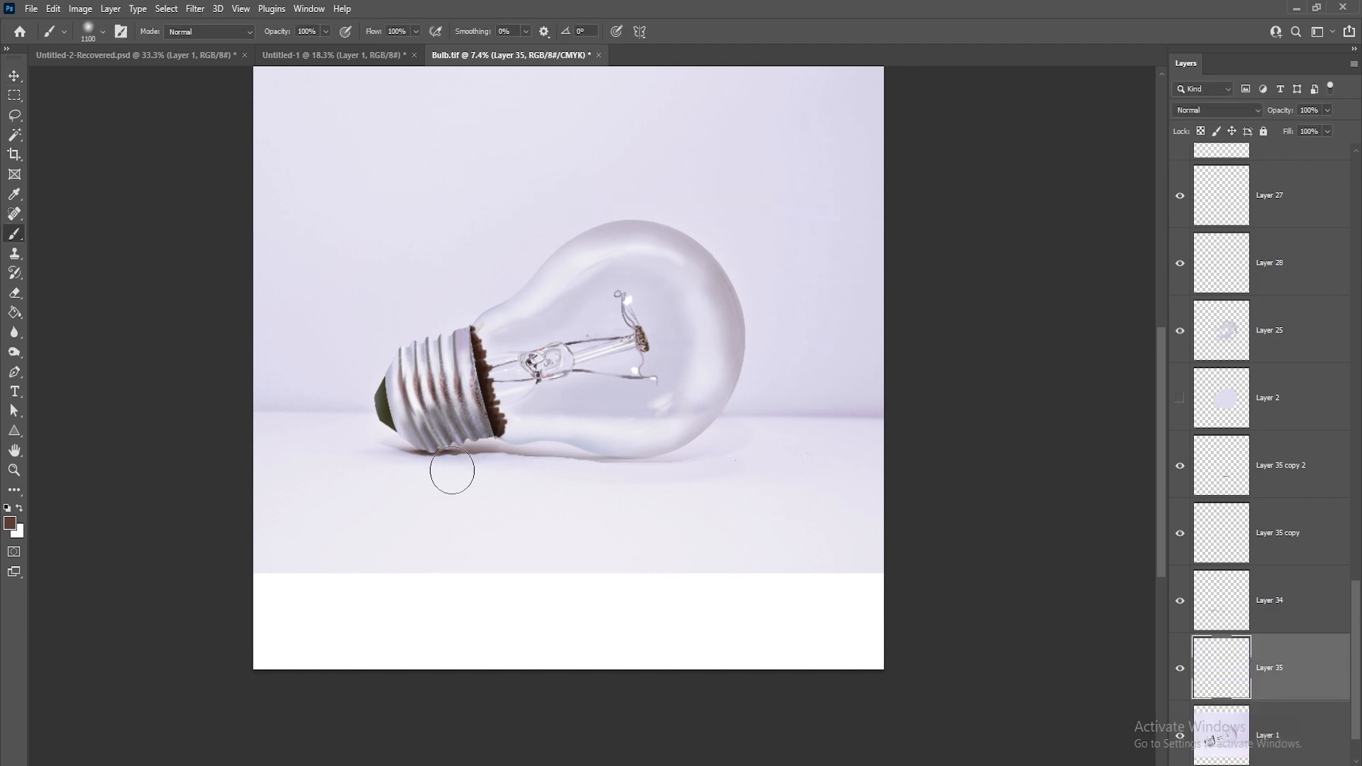
pyautogui.keyDown('alt'); pyautogui.click(373, 503); pyautogui.keyUp('alt')
pyautogui.moveTo(326, 460)
pyautogui.mouseDown()
pyautogui.moveTo(159, 466)
pyautogui.moveTo(217, 526)
pyautogui.moveTo(329, 542)
pyautogui.moveTo(212, 635)
pyautogui.moveTo(469, 552)
pyautogui.mouseUp()
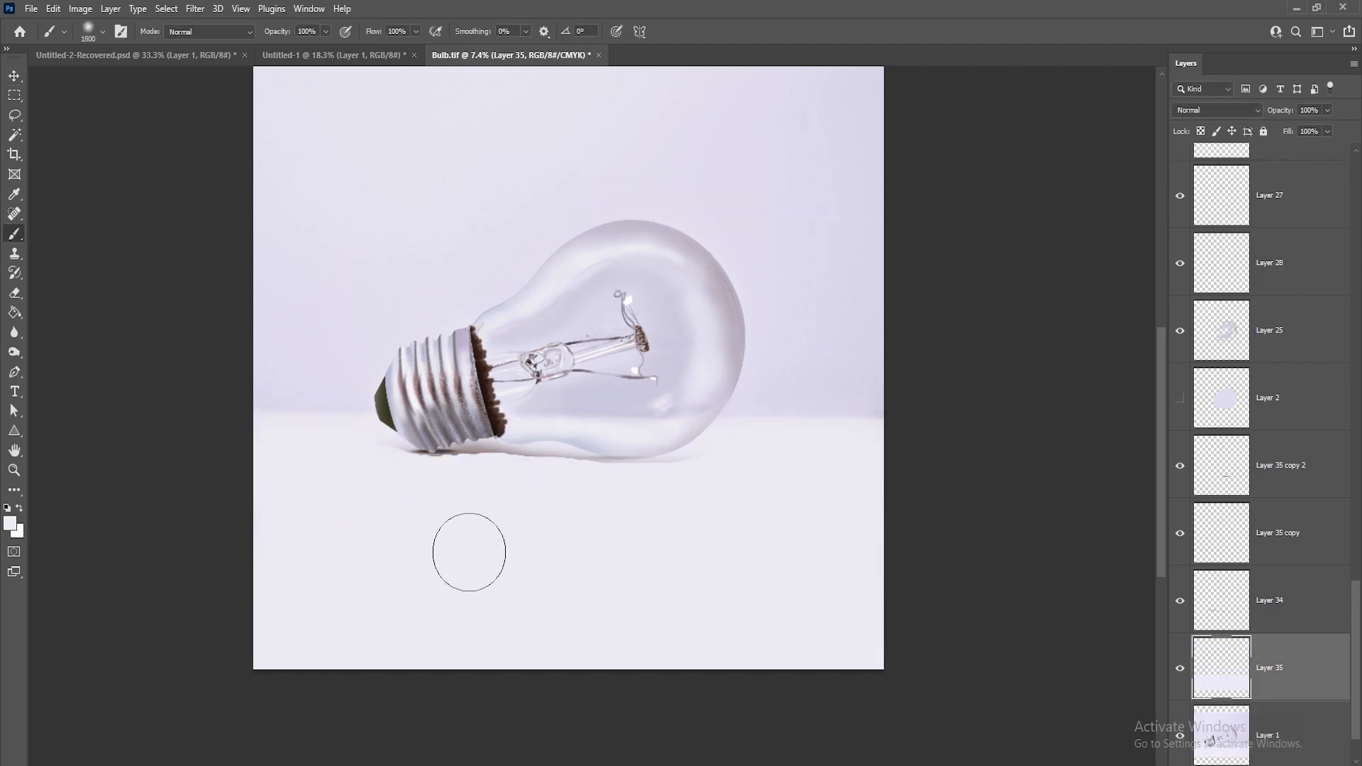
# Paint the backdrop behind the bulb with sampled lavender tones on new Layer 36, and save the file.
pyautogui.hotkey('ctrl', 'alt', 'shift', 'n')
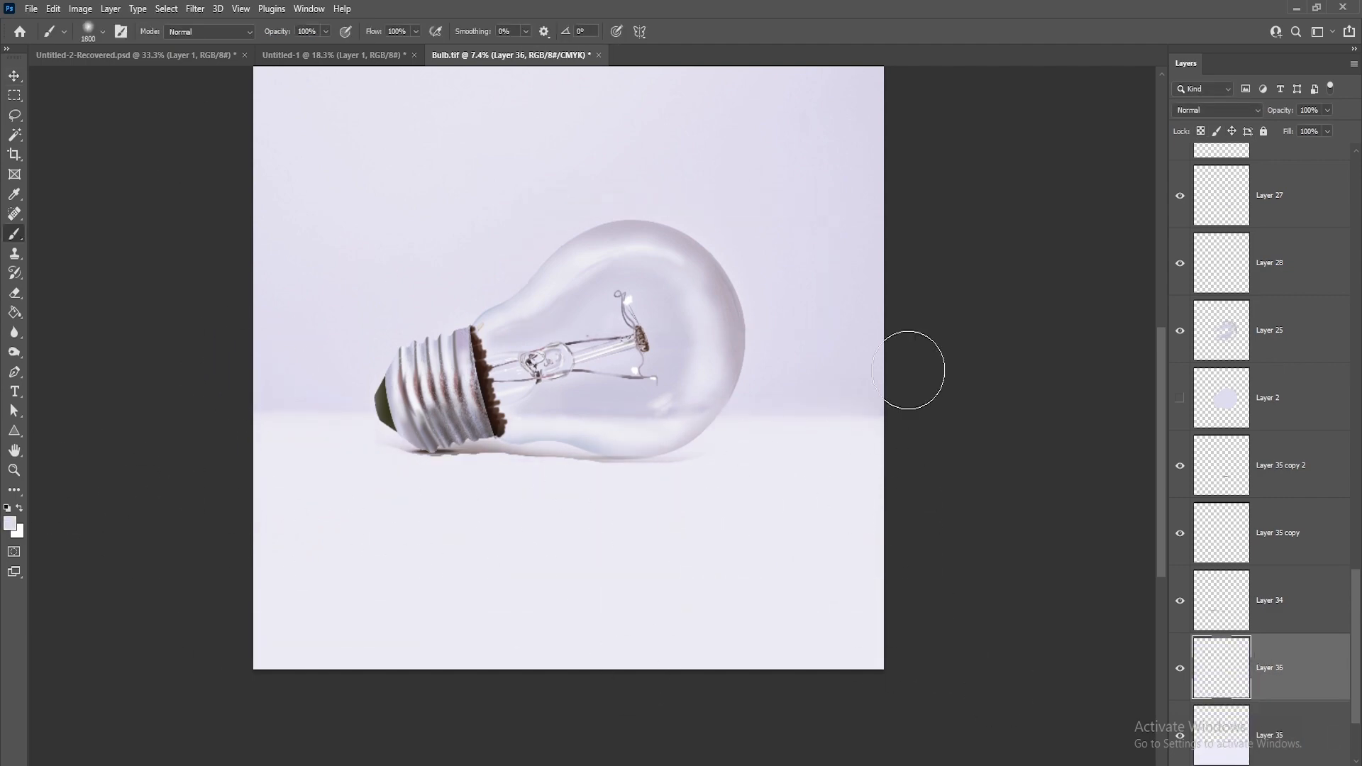
pyautogui.scroll(-4, 533, 250)
pyautogui.keyDown('alt'); pyautogui.click(490, 394); pyautogui.keyUp('alt')
pyautogui.press(']')
pyautogui.press(']')
pyautogui.press(']')
pyautogui.moveTo(752, 221)
pyautogui.mouseDown()
pyautogui.moveTo(253, 177)
pyautogui.moveTo(185, 121)
pyautogui.moveTo(752, 89)
pyautogui.moveTo(355, 213)
pyautogui.mouseUp()
pyautogui.keyDown('alt'); pyautogui.click(744, 137); pyautogui.keyUp('alt')
pyautogui.keyDown('alt'); pyautogui.click(399, 396); pyautogui.keyUp('alt')
pyautogui.hotkey('ctrl', 's')
pyautogui.scroll(5, 431, 307)
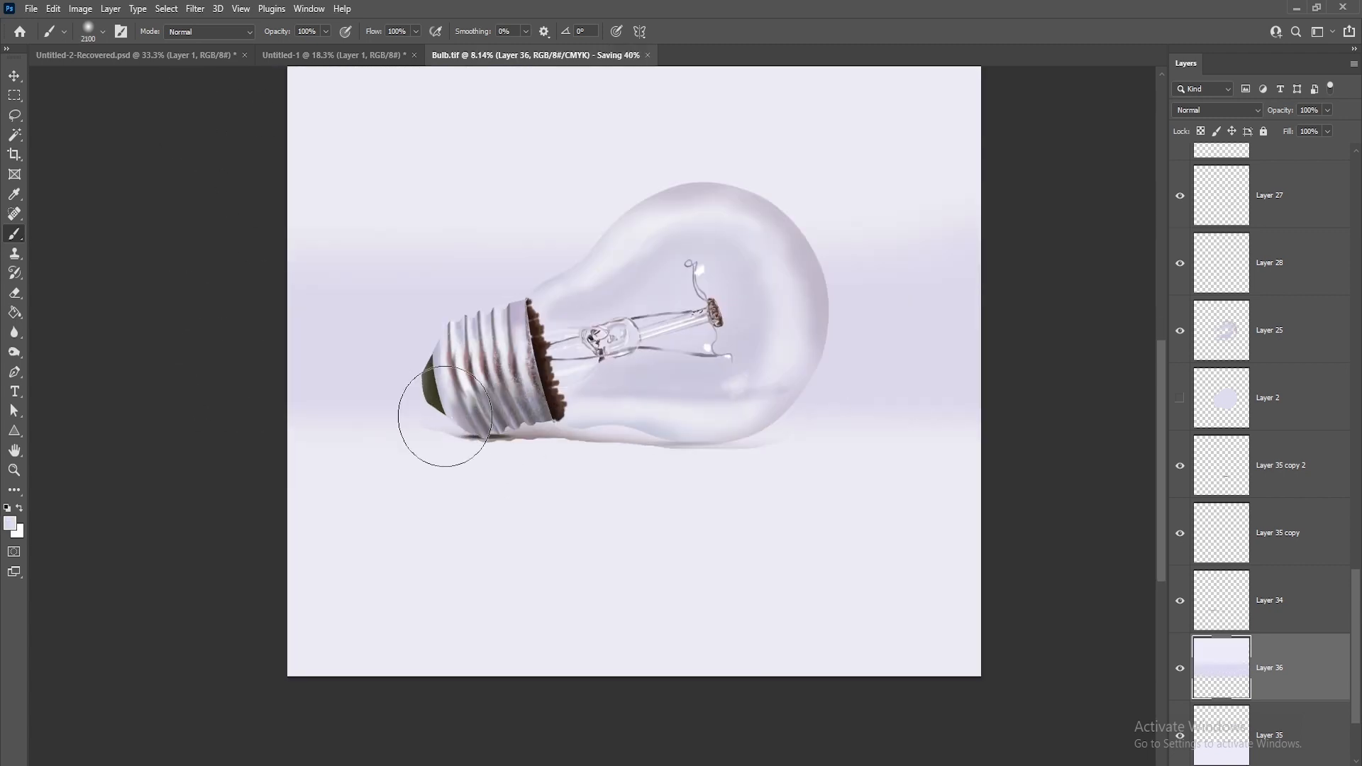
# Paint a darker lavender horizon band across Layer 36 behind the bulb, using a 500 px soft brush at 30% opacity.
pyautogui.keyDown('alt'); pyautogui.click(365, 381); pyautogui.keyUp('alt')
pyautogui.click(10, 523)
pyautogui.press('Return')
pyautogui.press('b')
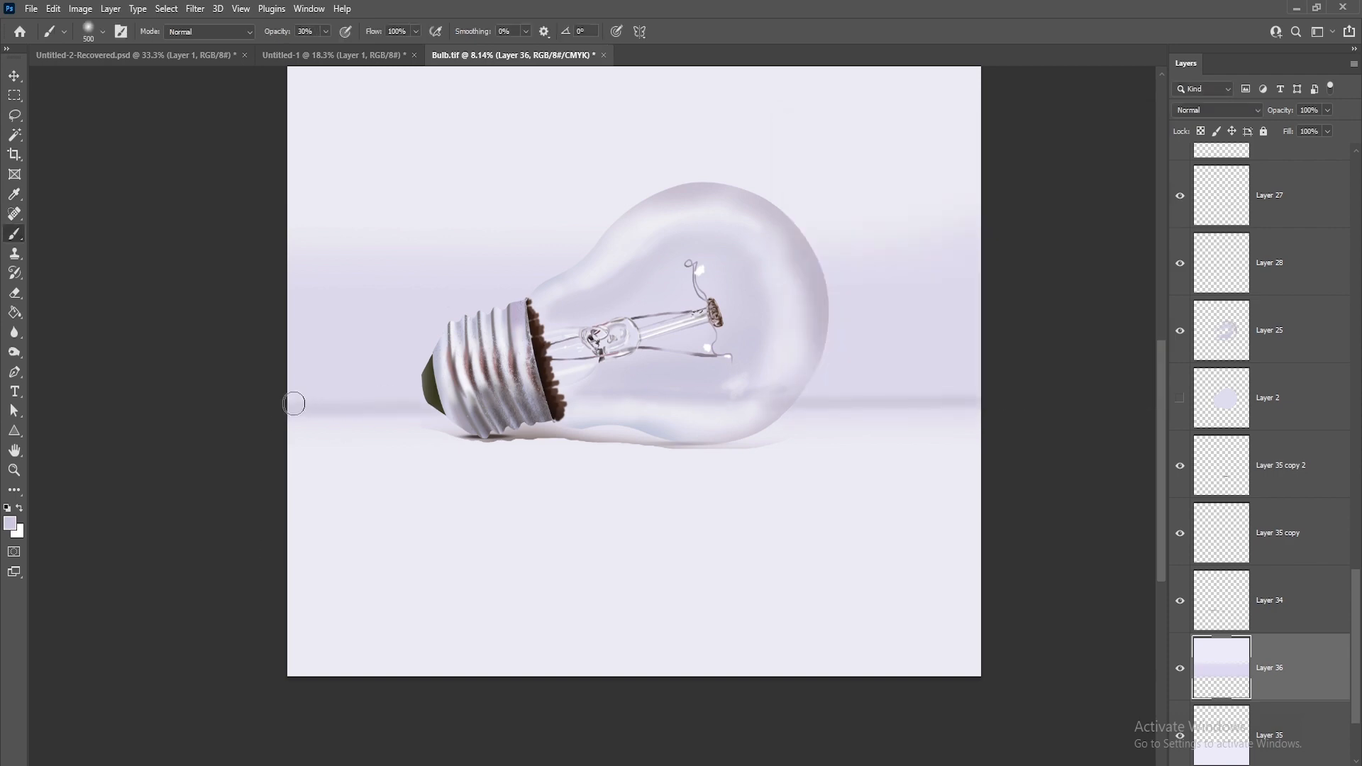
# Soften the brown shadow beneath the base and glass with a Gaussian Blur.
pyautogui.scroll(15, 573, 454)
pyautogui.press('v')
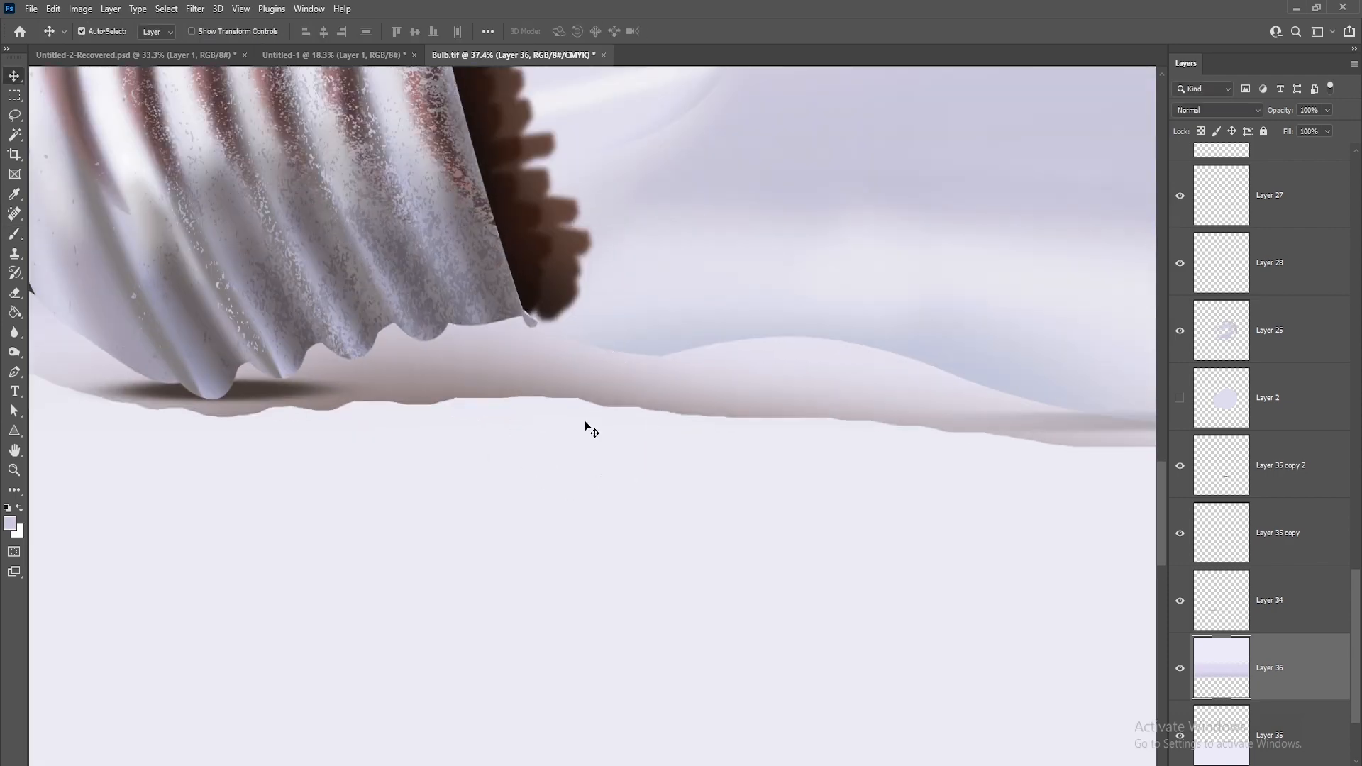
pyautogui.scroll(6, 568, 384)
pyautogui.click(615, 390)
pyautogui.click(197, 10)
pyautogui.moveTo(291, 204)
pyautogui.click(401, 261)
pyautogui.moveTo(985, 398); pyautogui.dragTo(1006, 399)
pyautogui.press('Return')
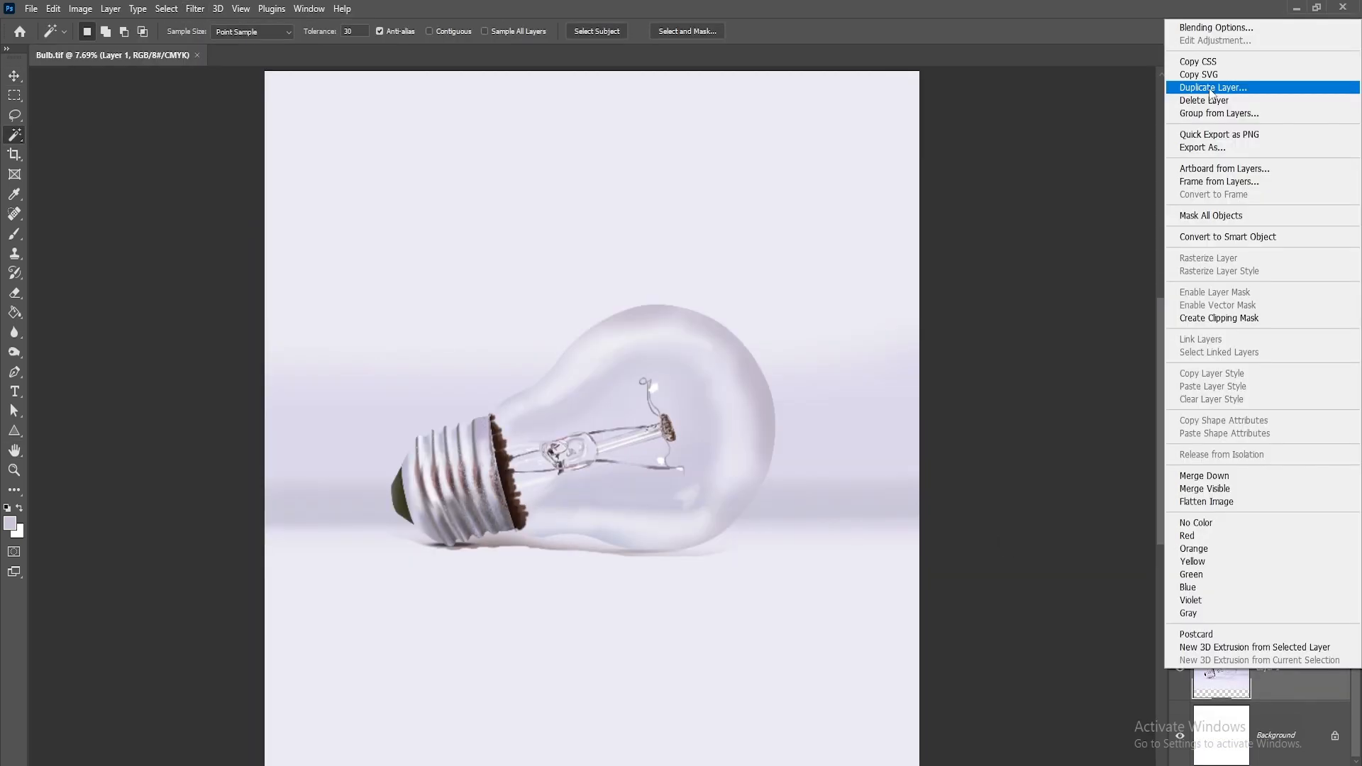
# Duplicate the reference photo on Layer 1 into a new document.
pyautogui.click(1212, 88)
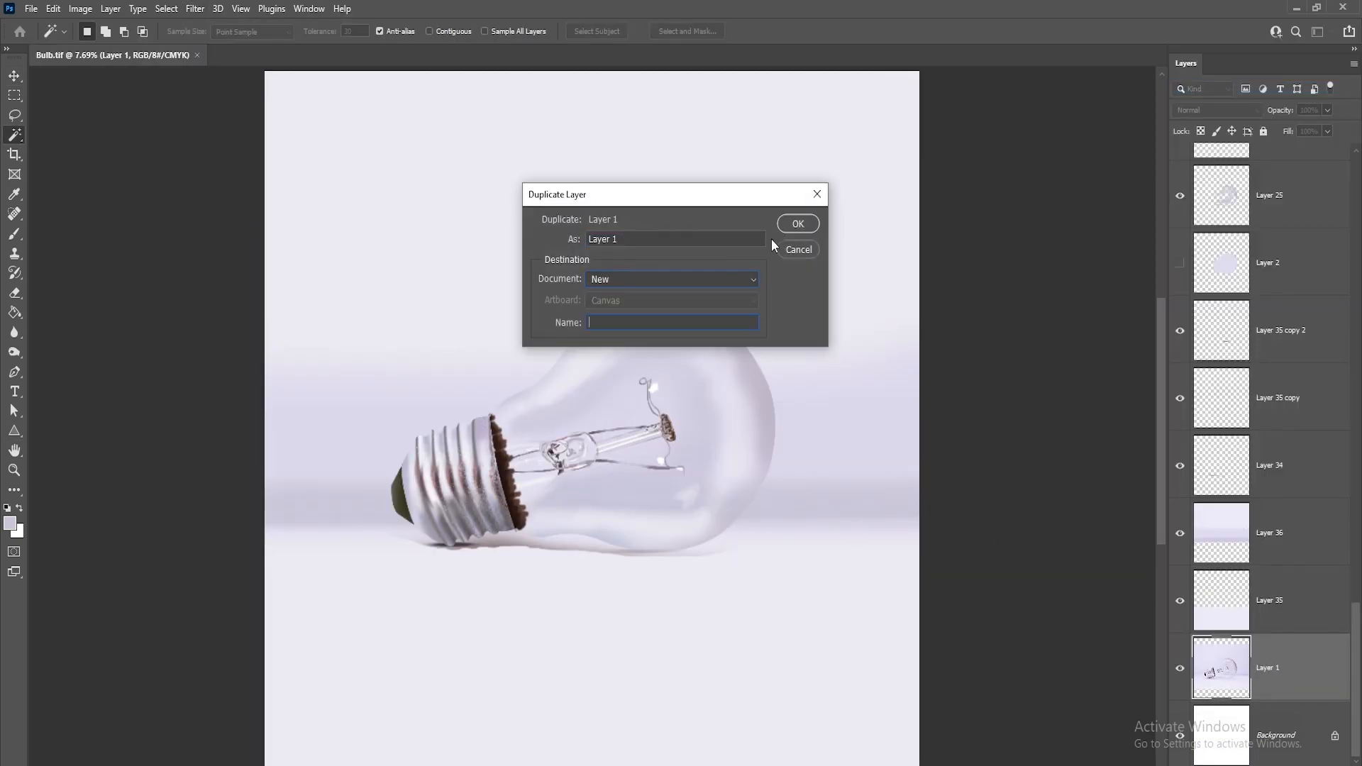
pyautogui.click(797, 223)
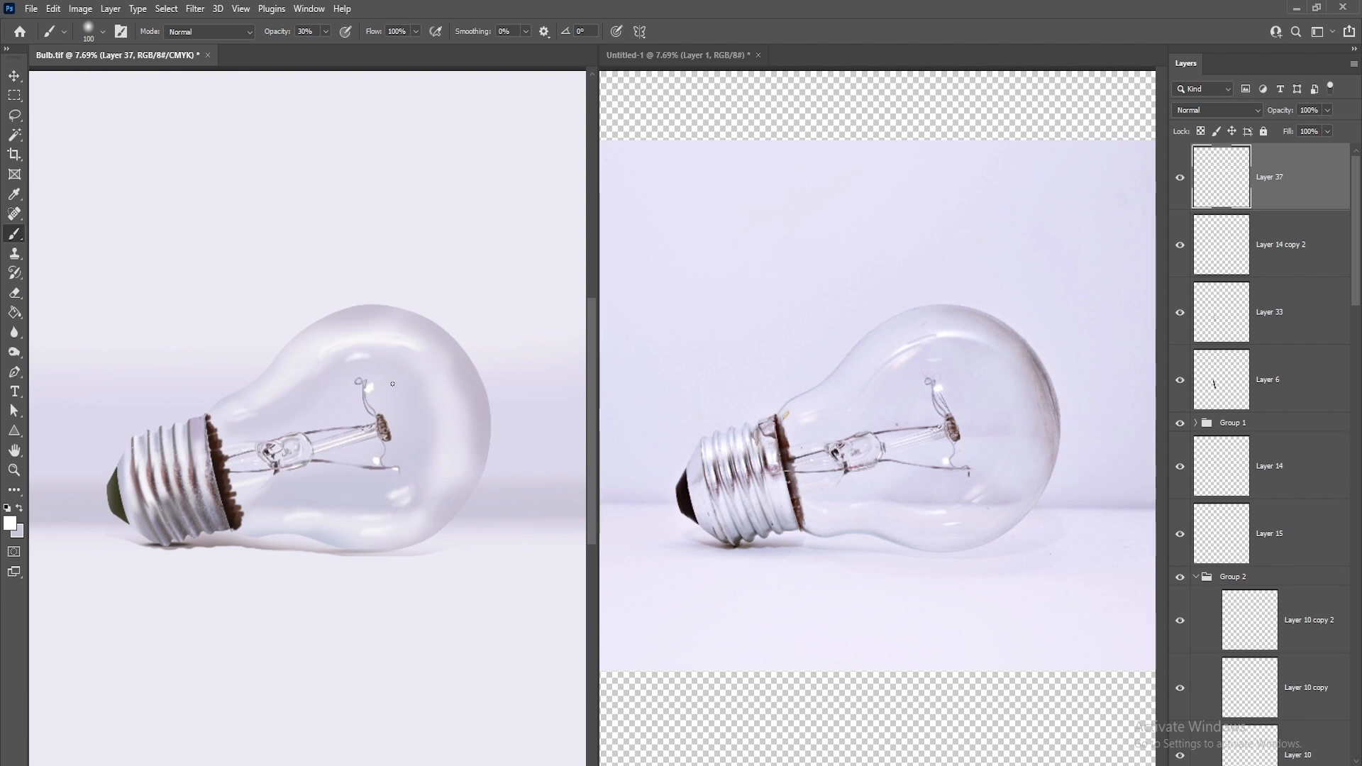
# Apply a filter to Layer 37, duplicate the layer, run the filter again on the copy, and save the file.
pyautogui.click(195, 8)
pyautogui.click(405, 260)
pyautogui.click(1129, 192)
pyautogui.hotkey('ctrl', 'j')
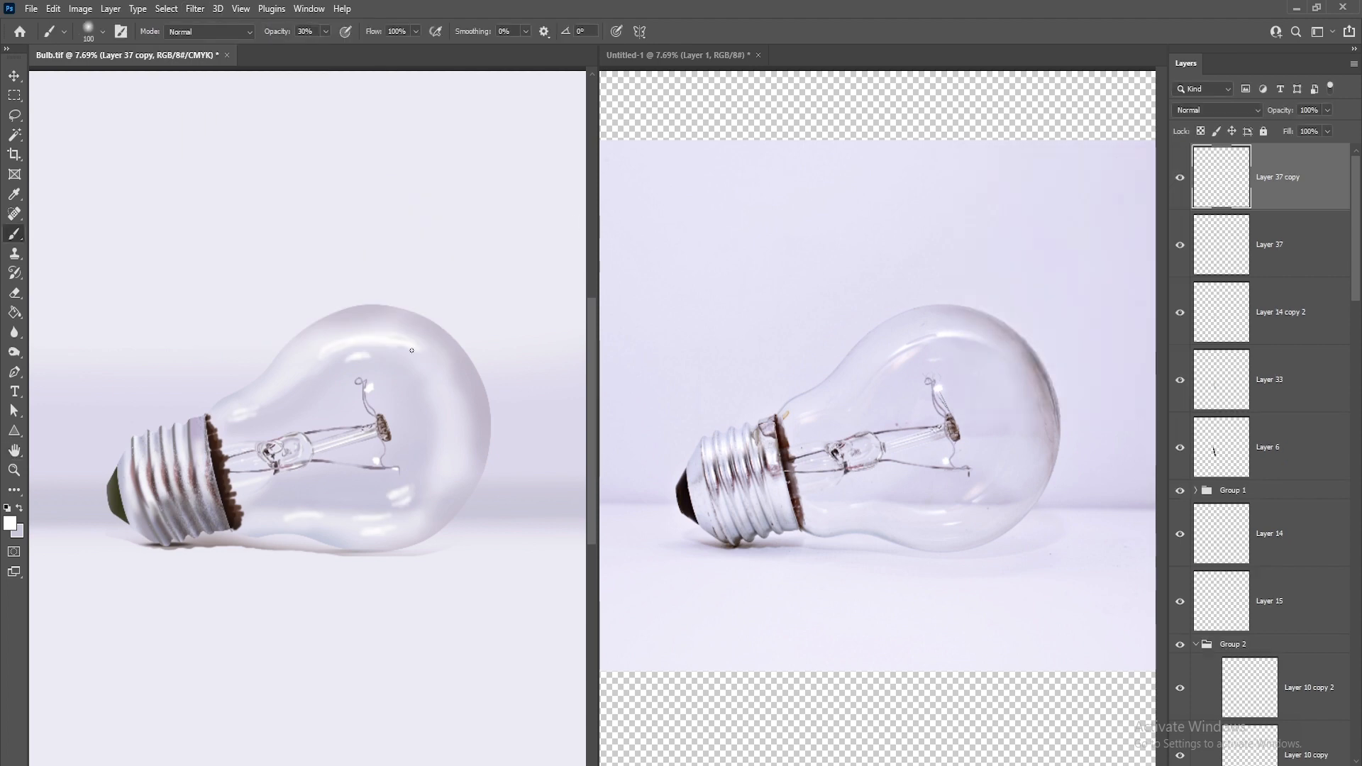
pyautogui.click(195, 9)
pyautogui.click(405, 261)
pyautogui.click(1150, 194)
pyautogui.press('b')
pyautogui.hotkey('ctrl', 's')
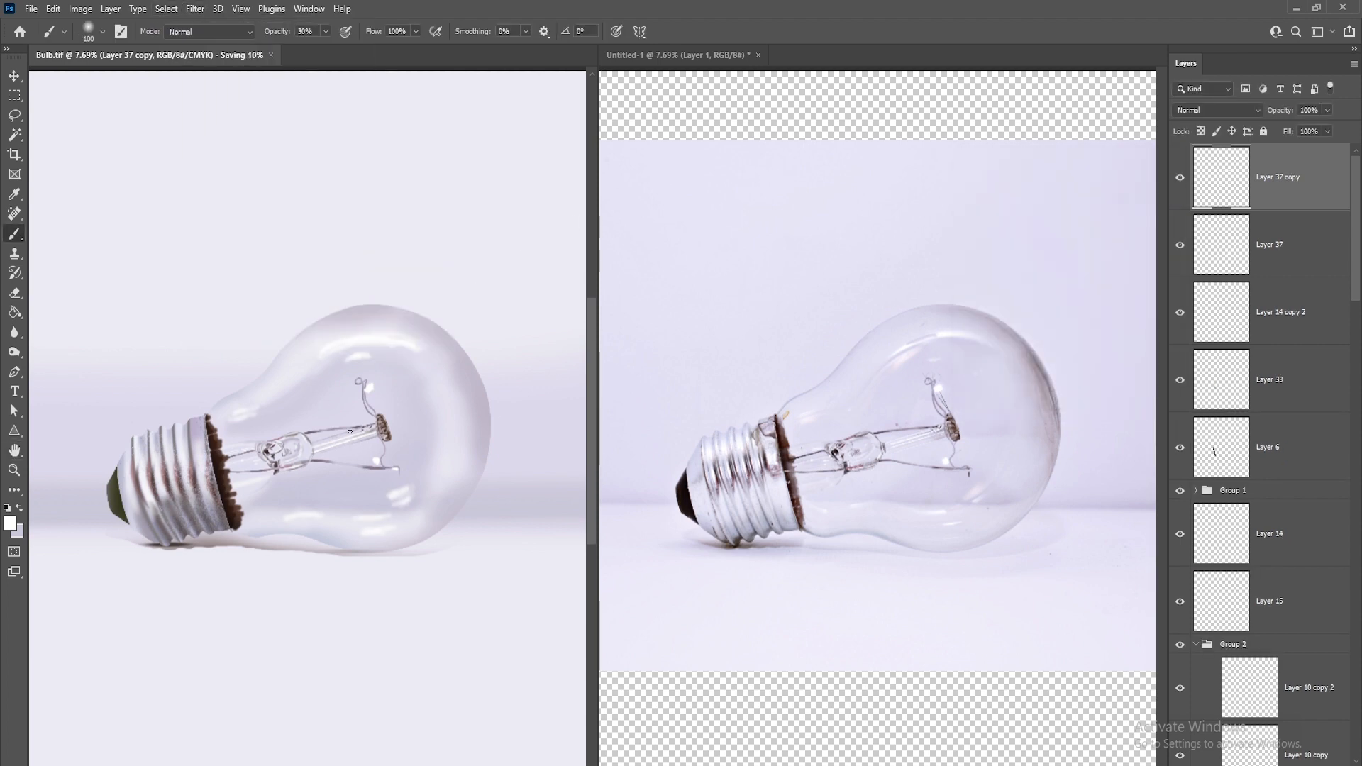
# Shade the glass's right edge with sampled dark brown on new Layer 38, using a large soft 20% opacity brush inside the glass outline selection.
pyautogui.keyDown('ctrl'); pyautogui.click(406, 392); pyautogui.keyUp('ctrl')
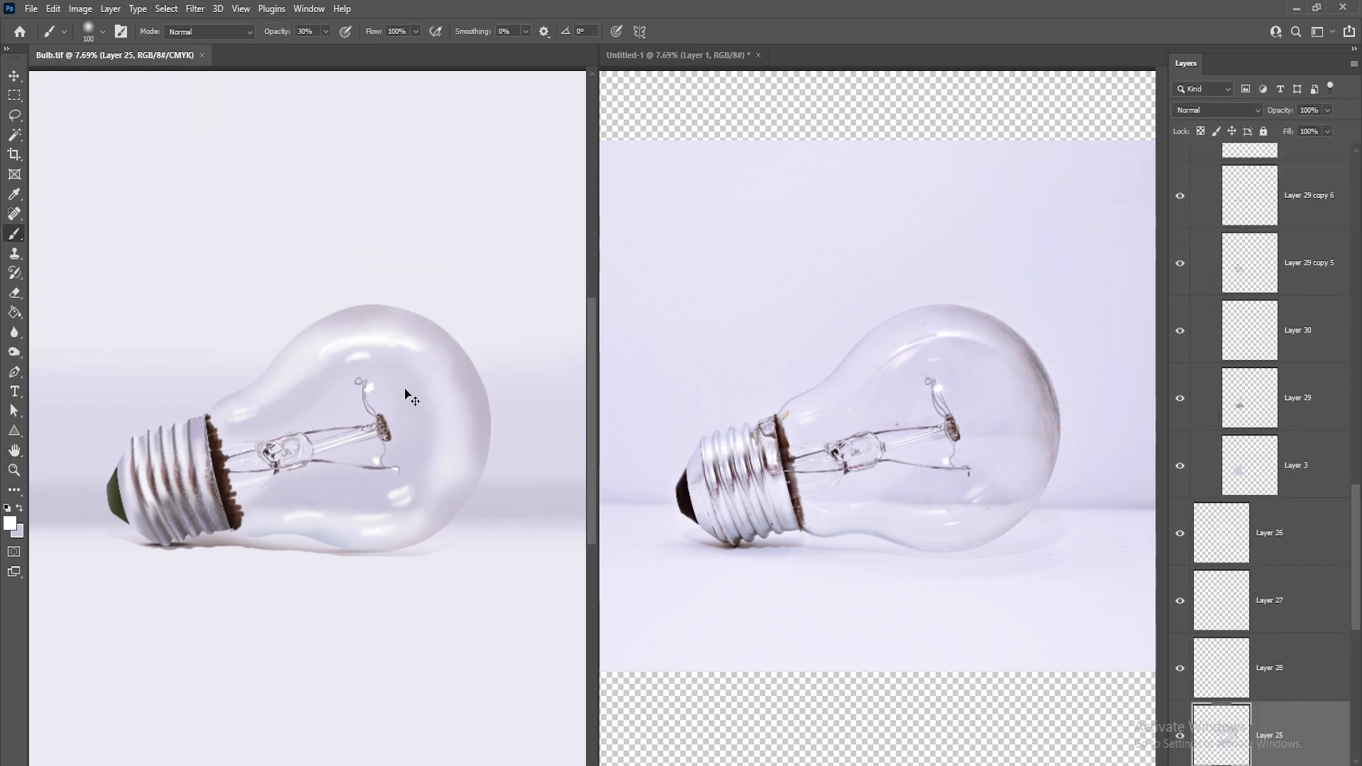
pyautogui.scroll(-8, 1251, 319)
pyautogui.keyDown('ctrl'); pyautogui.click(1237, 276); pyautogui.keyUp('ctrl')
pyautogui.scroll(4, 1237, 277)
pyautogui.hotkey('ctrl', 'shift', 'n')
pyautogui.press('Return')
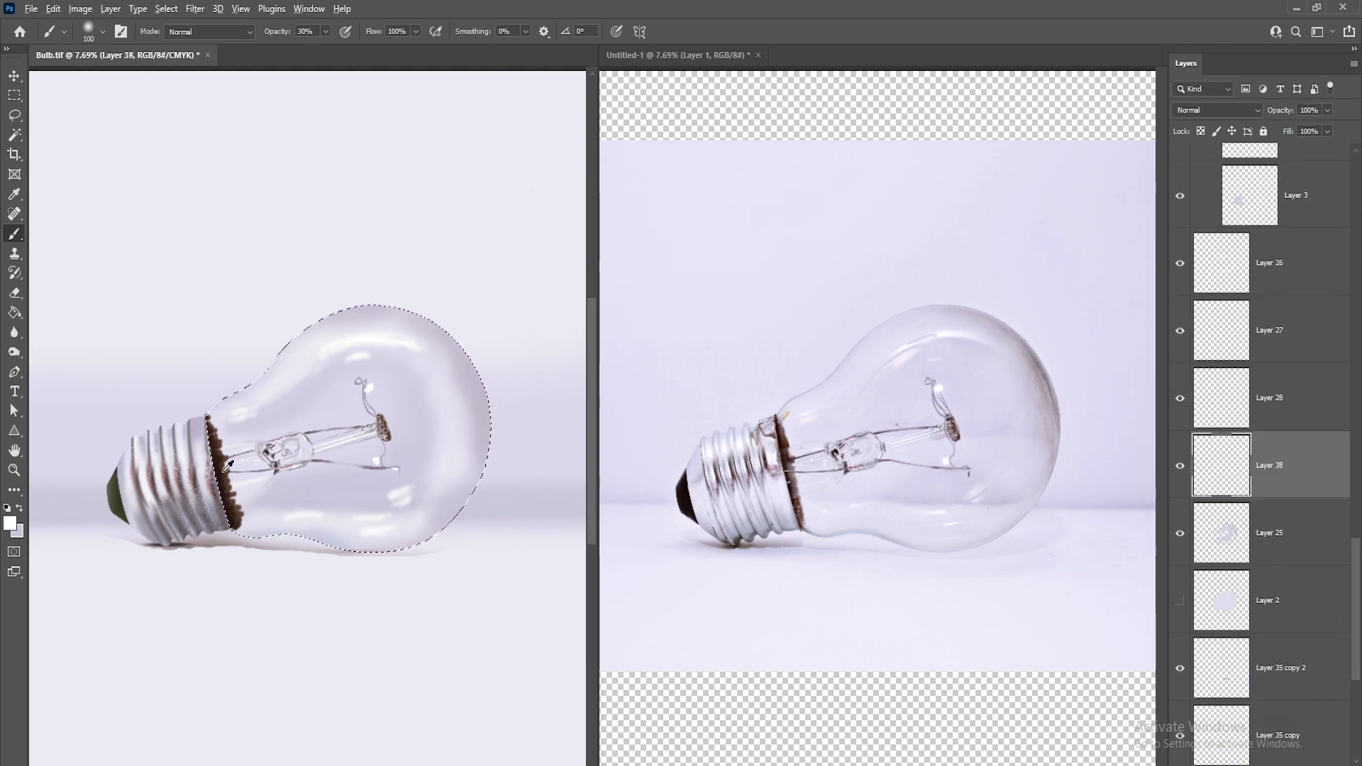
pyautogui.keyDown('alt'); pyautogui.click(226, 477); pyautogui.keyUp('alt')
pyautogui.press(']')
pyautogui.press(']')
pyautogui.press(']')
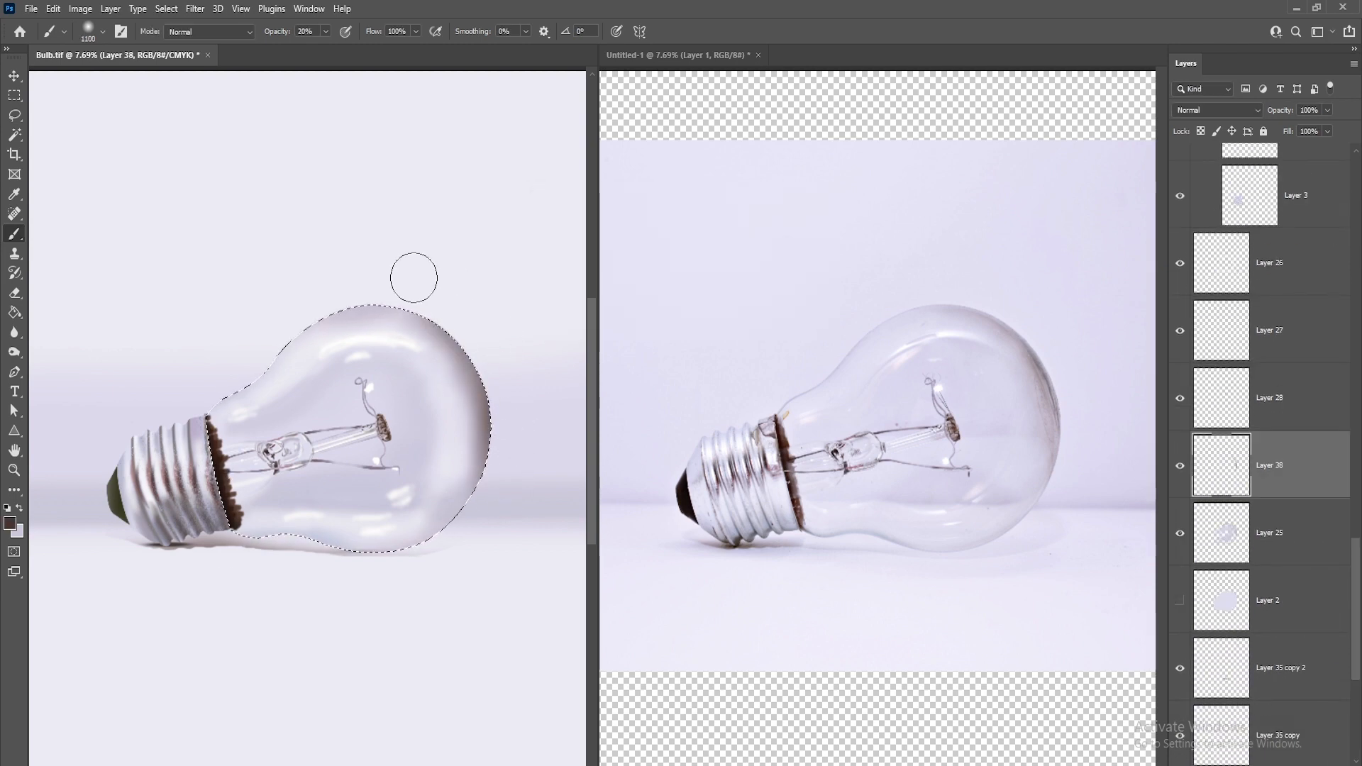
pyautogui.press('v')
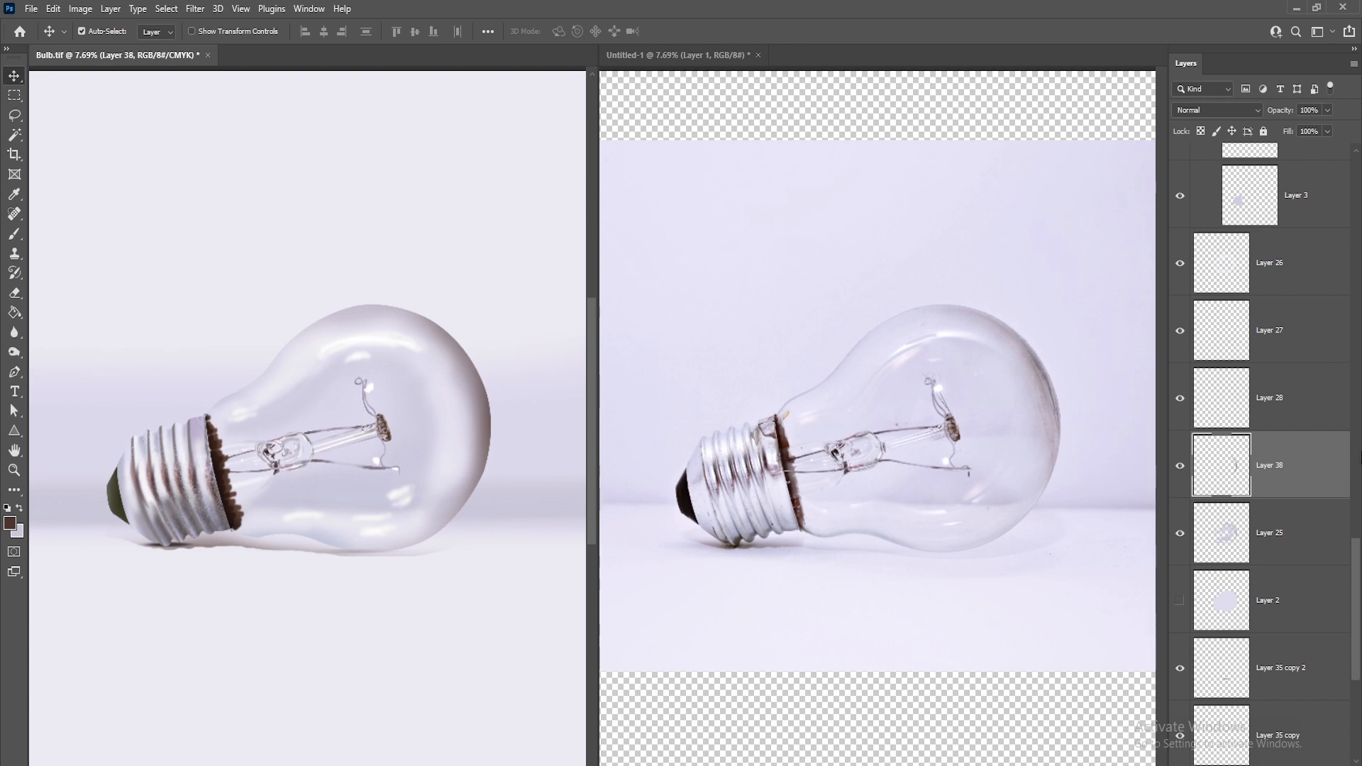
# Set the grunge texture on Layer 31 to Normal blending, move it over the glass's right side, and stretch its height to about 206%.
pyautogui.scroll(-4, 1286, 620)
pyautogui.scroll(10, 1278, 582)
pyautogui.click(1211, 389)
pyautogui.click(1212, 451)
pyautogui.hotkey('alt', 'shift', 'n')
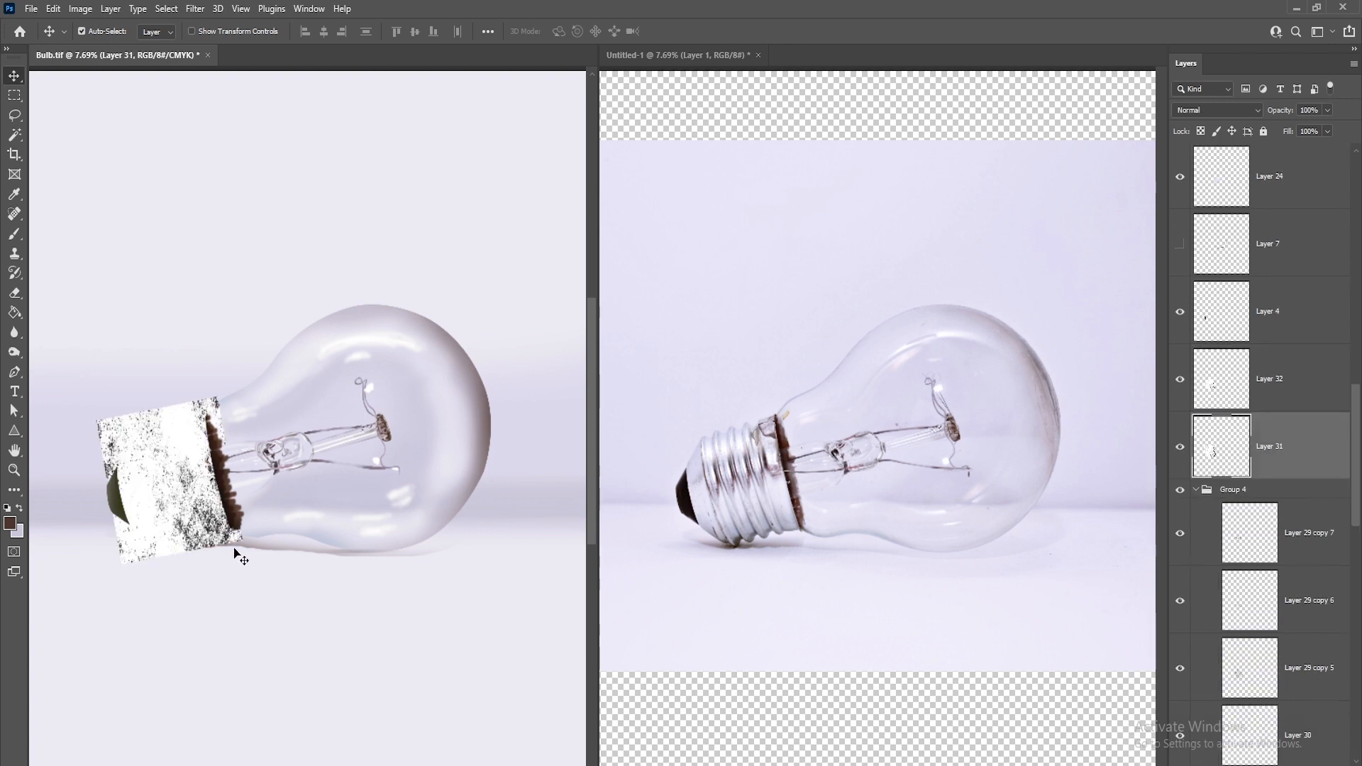
pyautogui.moveTo(206, 490); pyautogui.dragTo(219, 484)
pyautogui.hotkey('ctrl', 'z')
pyautogui.moveTo(126, 424); pyautogui.dragTo(438, 257)
pyautogui.hotkey('ctrl', 't')
pyautogui.moveTo(436, 498); pyautogui.dragTo(436, 606)
pyautogui.moveTo(452, 473); pyautogui.dragTo(440, 474)
pyautogui.rightClick(440, 473)
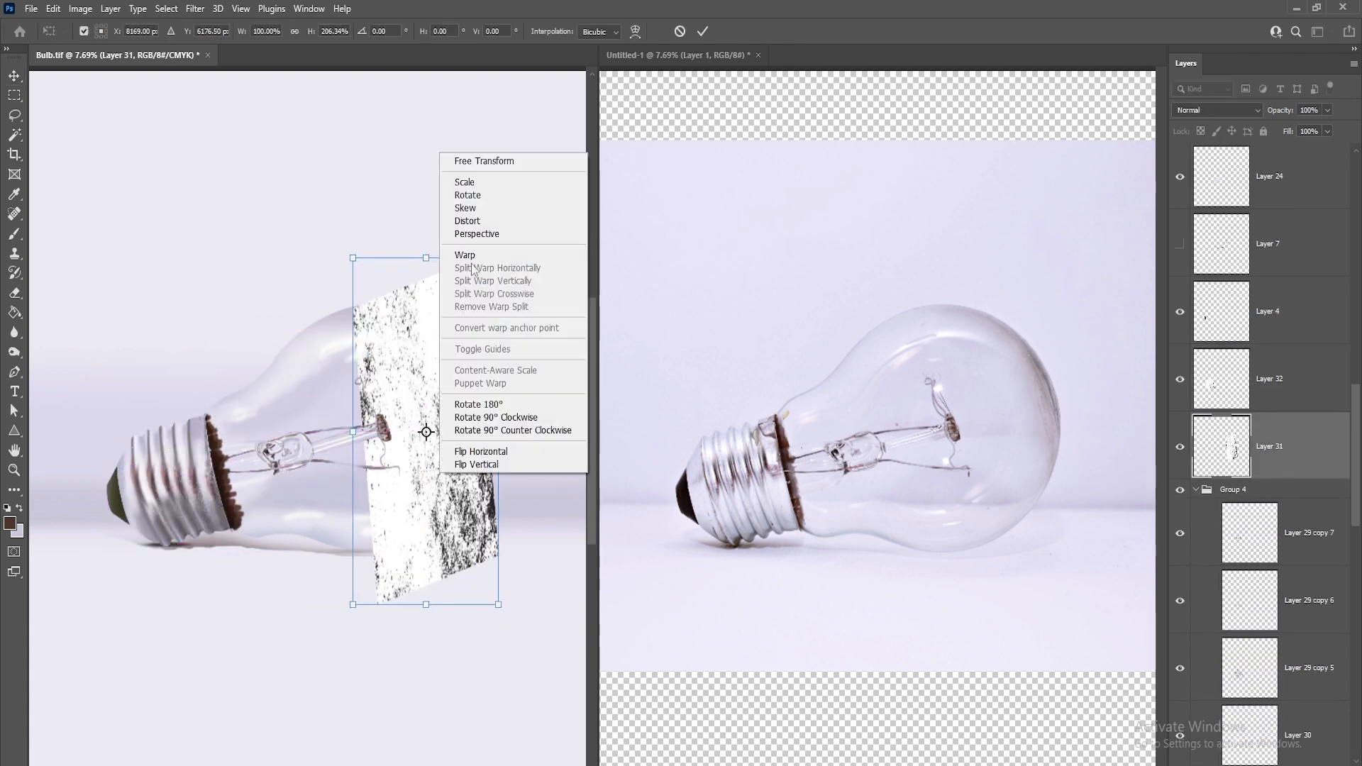
# Warp the grunge texture so it curves along the rounded right side of the glass.
pyautogui.click(469, 257)
pyautogui.moveTo(442, 305)
pyautogui.mouseDown()
pyautogui.moveTo(472, 277)
pyautogui.moveTo(454, 290)
pyautogui.mouseUp()
pyautogui.moveTo(488, 550); pyautogui.dragTo(453, 606)
pyautogui.moveTo(353, 258); pyautogui.dragTo(325, 279)
pyautogui.moveTo(498, 258); pyautogui.dragTo(477, 267)
pyautogui.moveTo(425, 415); pyautogui.dragTo(462, 405)
pyautogui.press('Return')
# Copy the part of the texture inside the glass outline to a new layer and hide Layer 31.
pyautogui.scroll(-12, 1215, 323)
pyautogui.keyDown('ctrl'); pyautogui.click(1213, 319); pyautogui.keyUp('ctrl')
pyautogui.hotkey('ctrl', 'j')
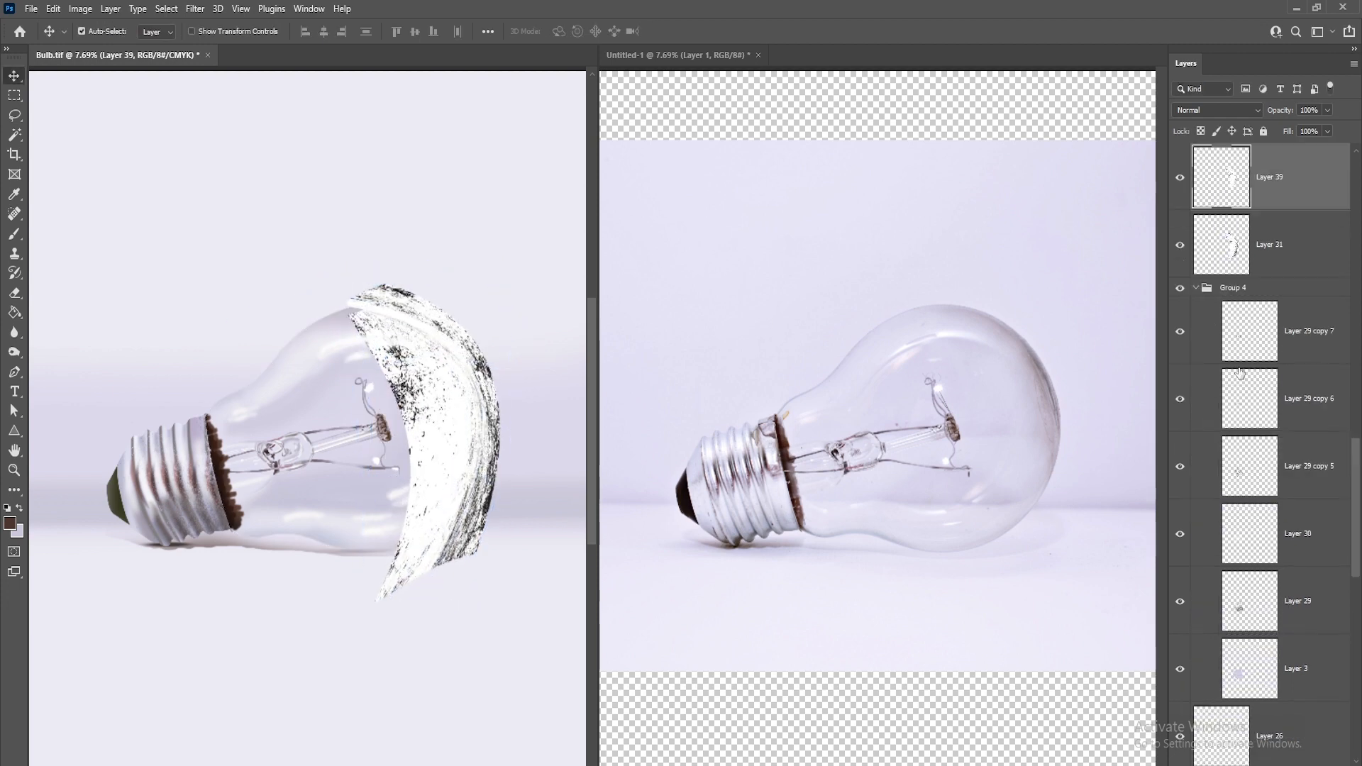
pyautogui.click(1270, 245)
pyautogui.click(1180, 245)
# Erase the inner part of the texture on Layer 39, leaving only a thin strip along the glass's right rim.
pyautogui.click(1270, 178)
pyautogui.press('e')
pyautogui.moveTo(363, 454)
pyautogui.mouseDown()
pyautogui.moveTo(371, 355)
pyautogui.moveTo(410, 477)
pyautogui.moveTo(436, 412)
pyautogui.mouseUp()
pyautogui.press('v')
# Set Layer 39 to Soft Light blending and reduce its opacity to 59%.
pyautogui.scroll(4, 502, 406)
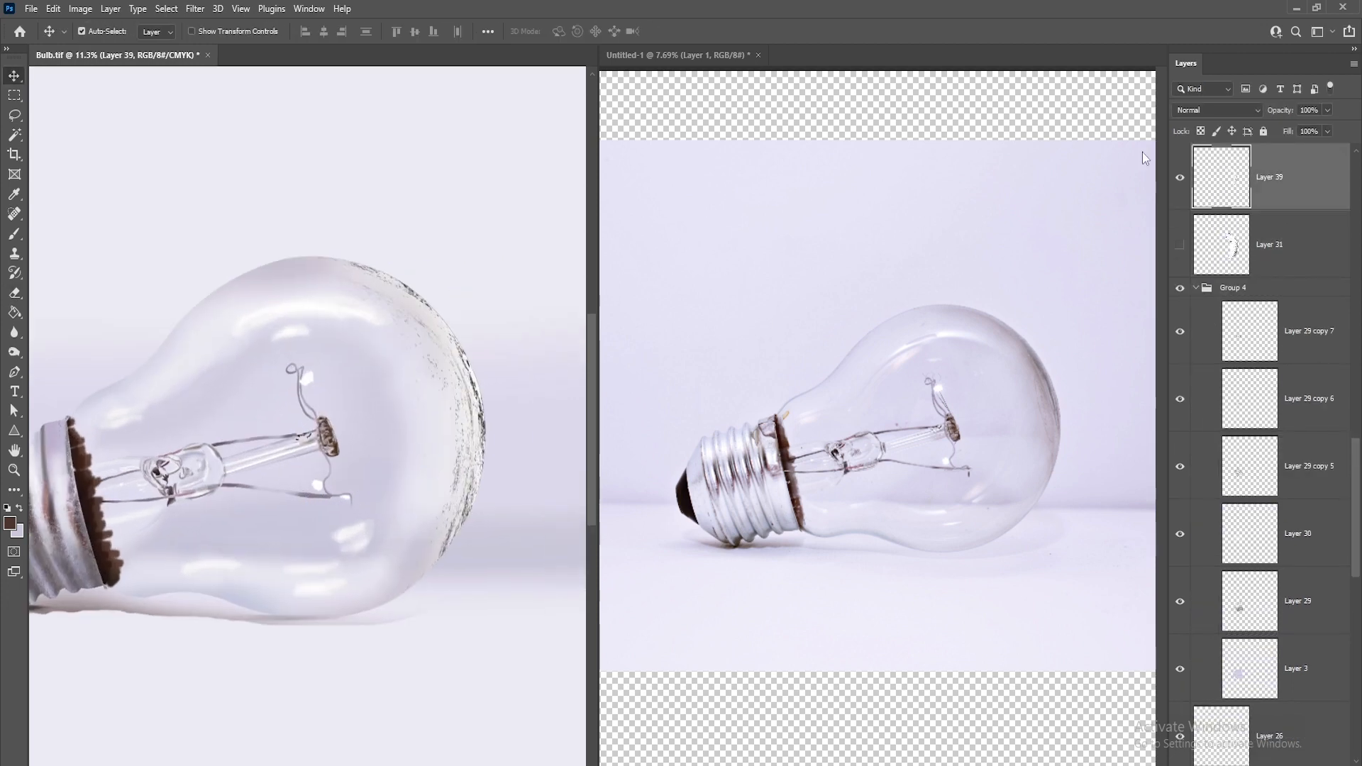
pyautogui.click(1206, 110)
pyautogui.click(1197, 167)
pyautogui.press('Down')
pyautogui.press('Down')
pyautogui.press('Down')
pyautogui.press('Down')
pyautogui.press('Down')
pyautogui.press('Down')
pyautogui.press('Up')
pyautogui.moveTo(1330, 116); pyautogui.dragTo(1303, 133)
pyautogui.hotkey('ctrl', '0')
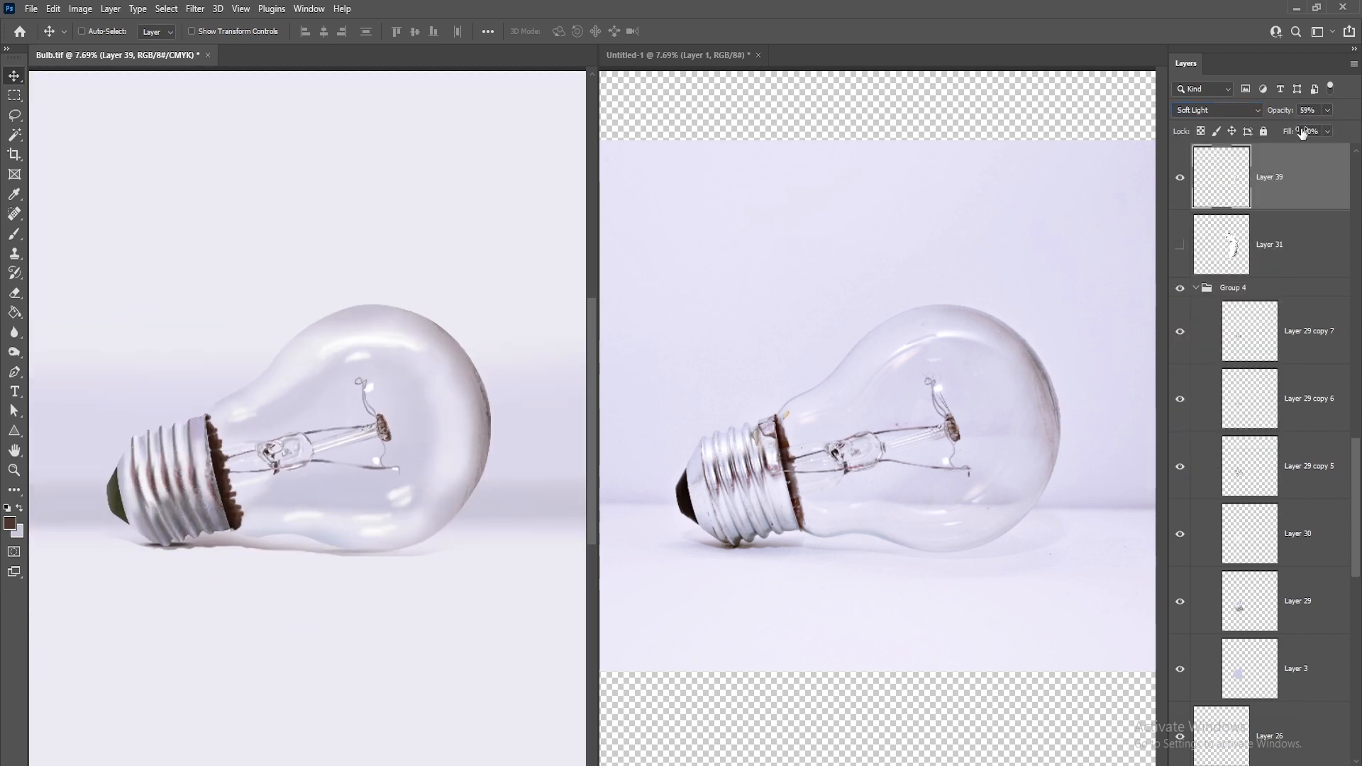
# Close the reference photo document without saving it.
pyautogui.click(874, 585)
pyautogui.hotkey('ctrl', 'w')
pyautogui.press('n')
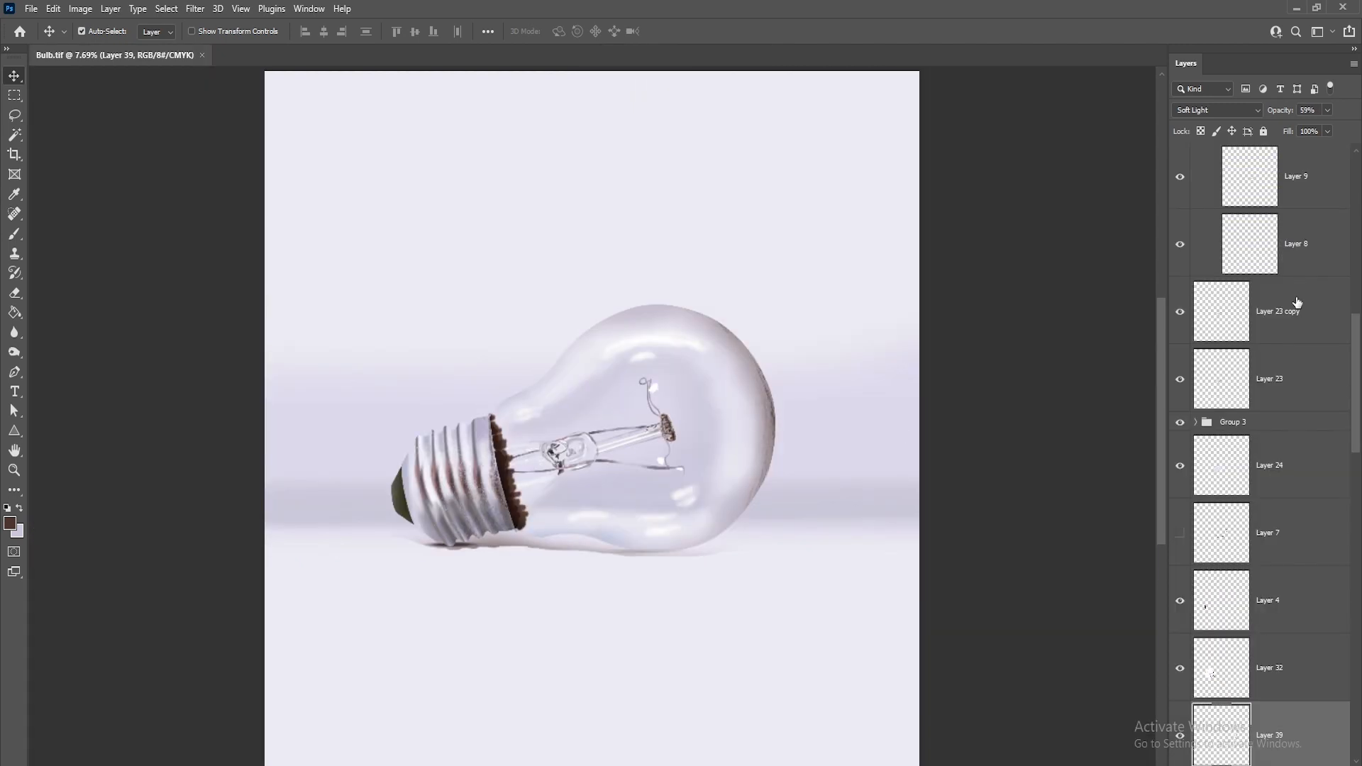
# Add new Layer 40 above Layer 37 copy and reduce the soft brush to 500 px for work on the filament.
pyautogui.scroll(10, 1299, 303)
pyautogui.click(1278, 181)
pyautogui.hotkey('ctrl', 'shift', 'n')
pyautogui.press('Return')
pyautogui.press('b')
pyautogui.scroll(10, 676, 406)
pyautogui.press('[')
pyautogui.press('[')
pyautogui.press('[')
pyautogui.press('[')
pyautogui.press('[')
pyautogui.press('[')
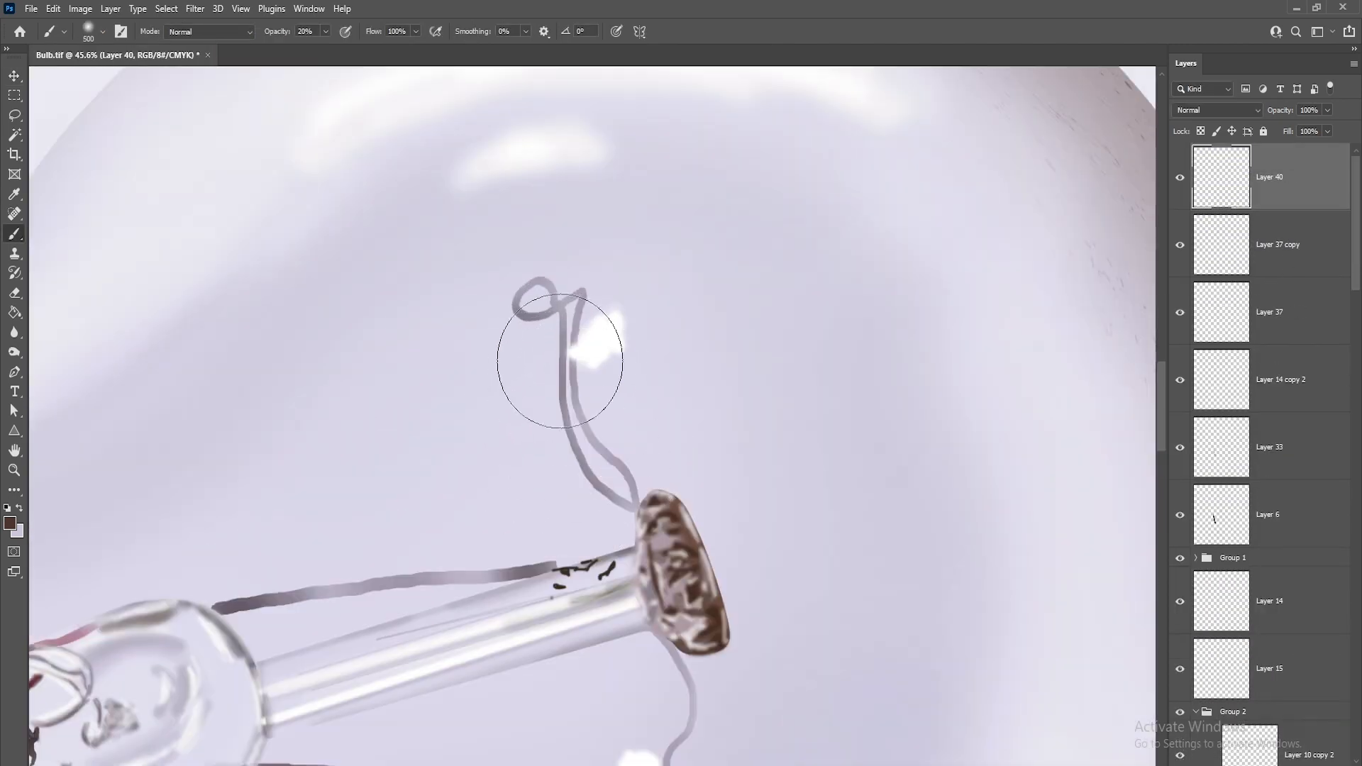
# Load the filament wires' layer as a selection and return to Layer 40 for painting.
pyautogui.keyDown('ctrl'); pyautogui.click(482, 570); pyautogui.keyUp('ctrl')
pyautogui.keyDown('ctrl'); pyautogui.click(1252, 479); pyautogui.keyUp('ctrl')
pyautogui.scroll(10, 1256, 488)
pyautogui.click(1283, 185)
pyautogui.keyDown('ctrl'); pyautogui.click(1219, 188); pyautogui.keyUp('ctrl')
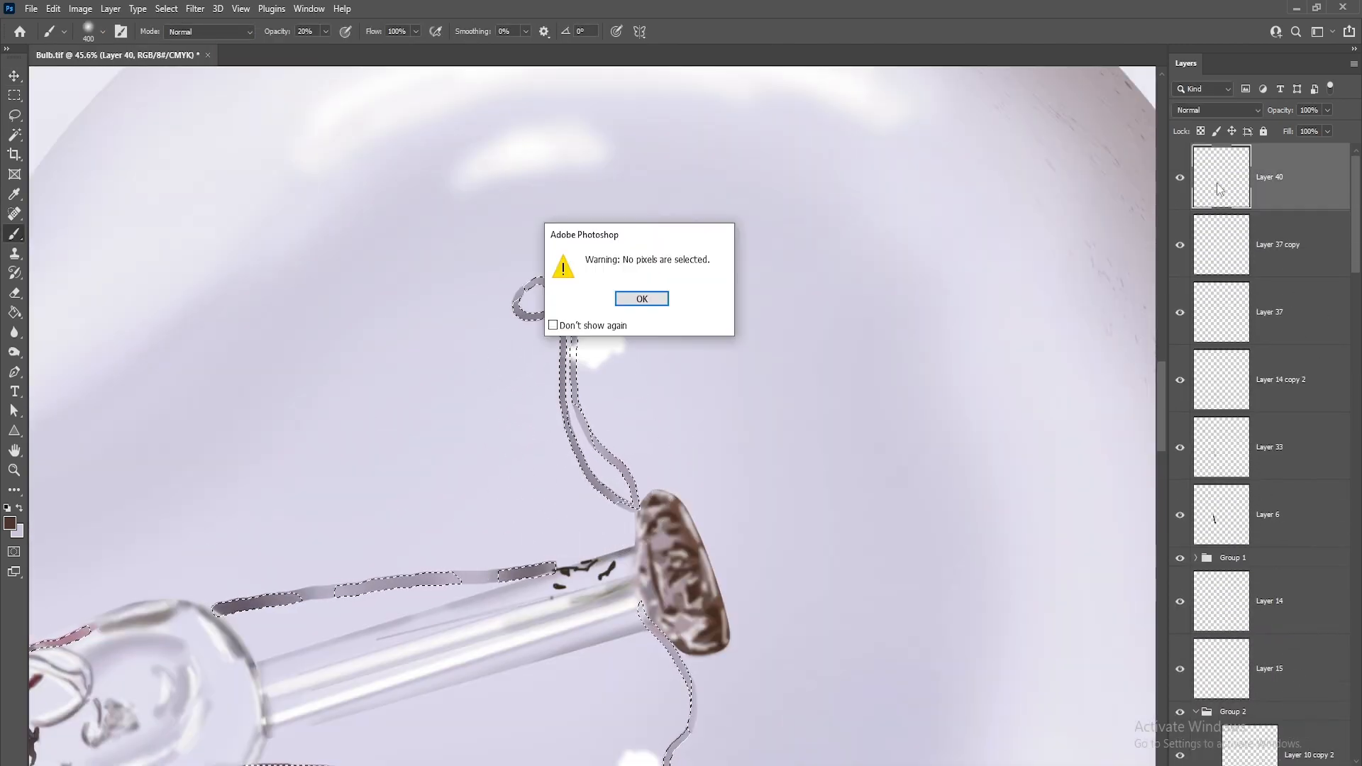
pyautogui.press('Return')
# Paint the filament's upper loop and lower wire golden orange on Layer 40 with the brush at 100% opacity.
pyautogui.click(10, 524)
pyautogui.click(985, 327)
pyautogui.click(971, 159)
pyautogui.click(1137, 152)
pyautogui.press('0')
pyautogui.moveTo(537, 298)
pyautogui.mouseDown()
pyautogui.moveTo(565, 322)
pyautogui.moveTo(635, 490)
pyautogui.mouseUp()
pyautogui.moveTo(663, 291); pyautogui.dragTo(812, 532)
pyautogui.scroll(-3, 770, 451)
pyautogui.moveTo(667, 223)
pyautogui.mouseDown()
pyautogui.moveTo(657, 177)
pyautogui.moveTo(632, 232)
pyautogui.moveTo(660, 333)
pyautogui.mouseUp()
# Paint a light yellow highlight on the tip of the lower filament wire on new Layer 41.
pyautogui.hotkey('ctrl', 'shift', 'alt', 'n')
pyautogui.click(10, 523)
pyautogui.click(886, 159)
pyautogui.click(986, 323)
pyautogui.click(1113, 152)
pyautogui.moveTo(717, 425); pyautogui.dragTo(752, 528)
# Paint a stronger orange accent on the lower filament wire on new Layer 42.
pyautogui.click(10, 523)
pyautogui.click(986, 334)
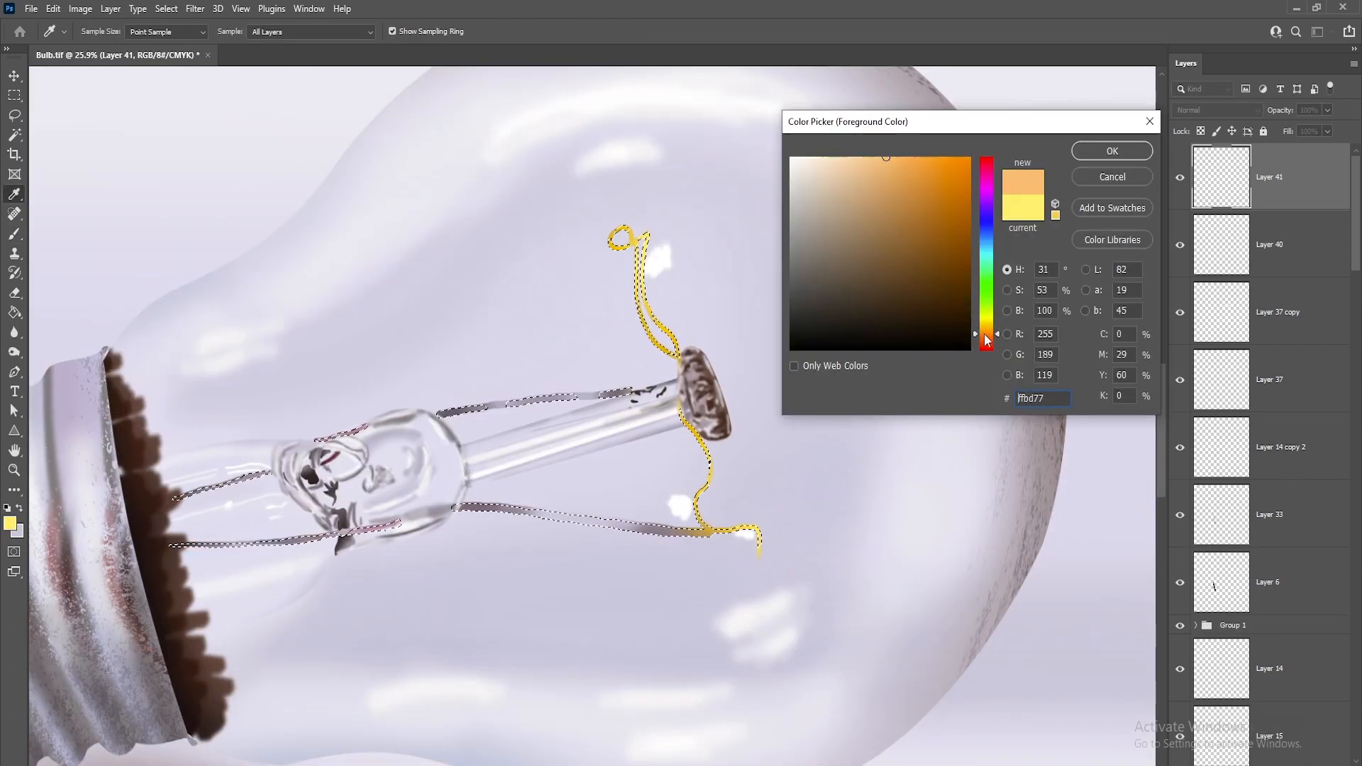
pyautogui.click(953, 161)
pyautogui.click(1114, 151)
pyautogui.hotkey('ctrl', 'shift', 'alt', 'n')
pyautogui.moveTo(694, 418); pyautogui.dragTo(680, 530)
pyautogui.scroll(-4, 630, 377)
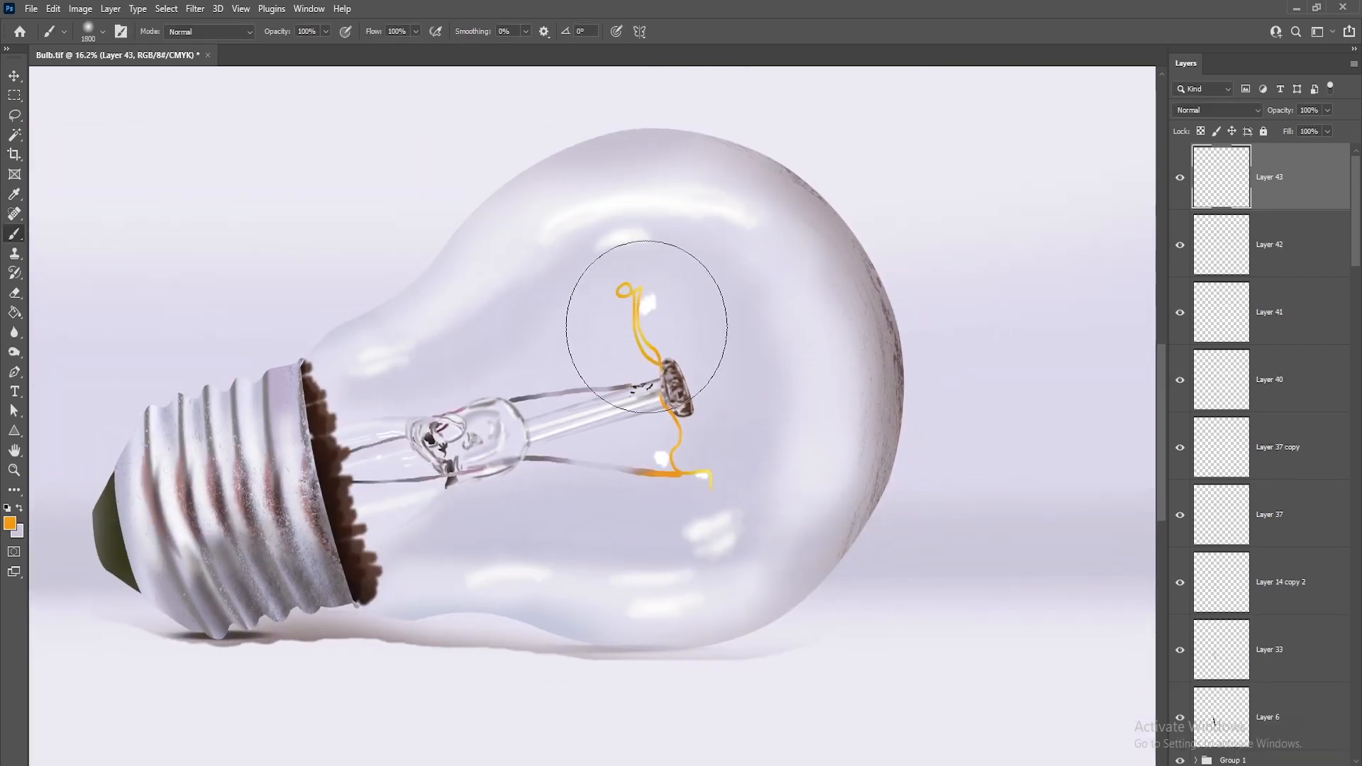
# Paint a large orange glow around the filament on Layer 43 with a 2100 px soft brush at 100% opacity.
pyautogui.press(']')
pyautogui.press(']')
pyautogui.press(']')
pyautogui.moveTo(653, 323)
pyautogui.mouseDown()
pyautogui.moveTo(678, 475)
pyautogui.moveTo(636, 273)
pyautogui.moveTo(738, 341)
pyautogui.mouseUp()
# Try successive blend modes on the orange glow of Layer 43 and set it to Hue.
pyautogui.click(1218, 110)
pyautogui.click(1196, 160)
pyautogui.press('Down')
pyautogui.press('Down')
pyautogui.press('Down')
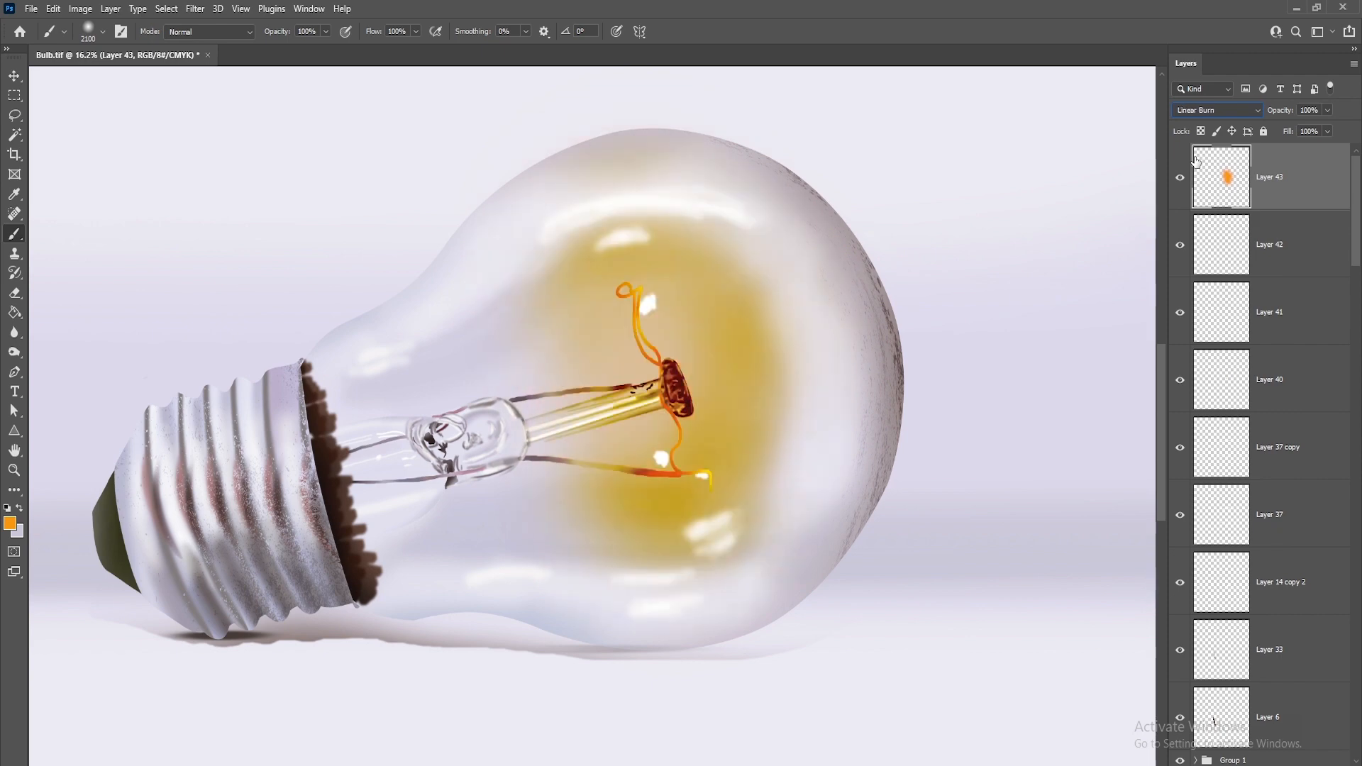
pyautogui.press('Down')
pyautogui.press('Down')
pyautogui.press('Down')
pyautogui.press('Down')
pyautogui.press('Down')
pyautogui.press('Down')
pyautogui.press('Down')
pyautogui.press('Down')
pyautogui.press('Down')
pyautogui.press('Down')
pyautogui.press('Down')
pyautogui.press('Down')
pyautogui.press('Down')
pyautogui.press('Down')
pyautogui.press('Down')
pyautogui.press('Down')
pyautogui.press('Down')
pyautogui.press('Down')
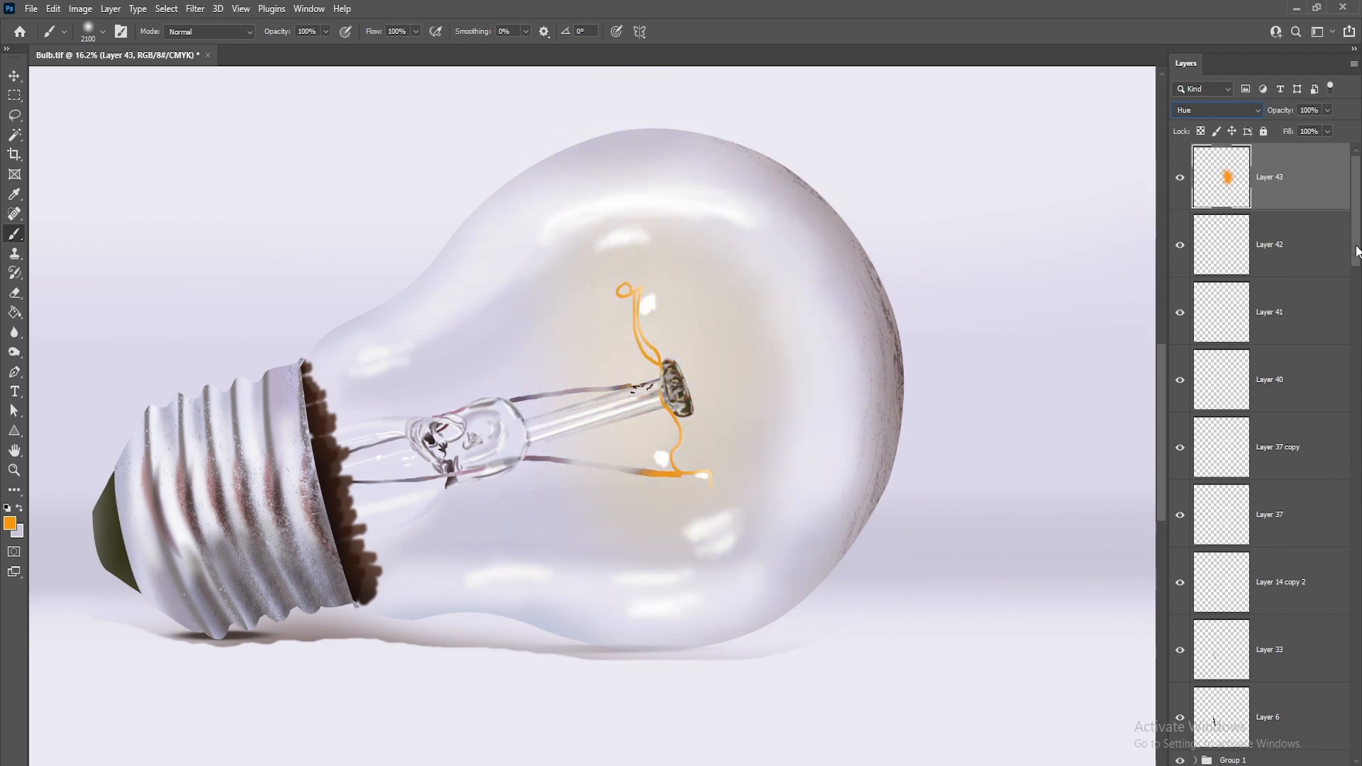
# Duplicate the orange glow of Layer 43, set the copy to Normal blending, and enlarge it over the right half of the glass.
pyautogui.hotkey('ctrl', 'j')
pyautogui.click(1206, 111)
pyautogui.click(1189, 120)
pyautogui.hotkey('ctrl', 't')
pyautogui.scroll(-5, 759, 309)
pyautogui.moveTo(822, 334); pyautogui.dragTo(866, 331)
pyautogui.moveTo(777, 320); pyautogui.dragTo(774, 360)
pyautogui.press('Return')
pyautogui.hotkey('ctrl', 't')
# Set Layer 43 copy to Screen blending, reduce its height to about 76%, and reposition it over the glass.
pyautogui.click(1211, 110)
pyautogui.click(1186, 157)
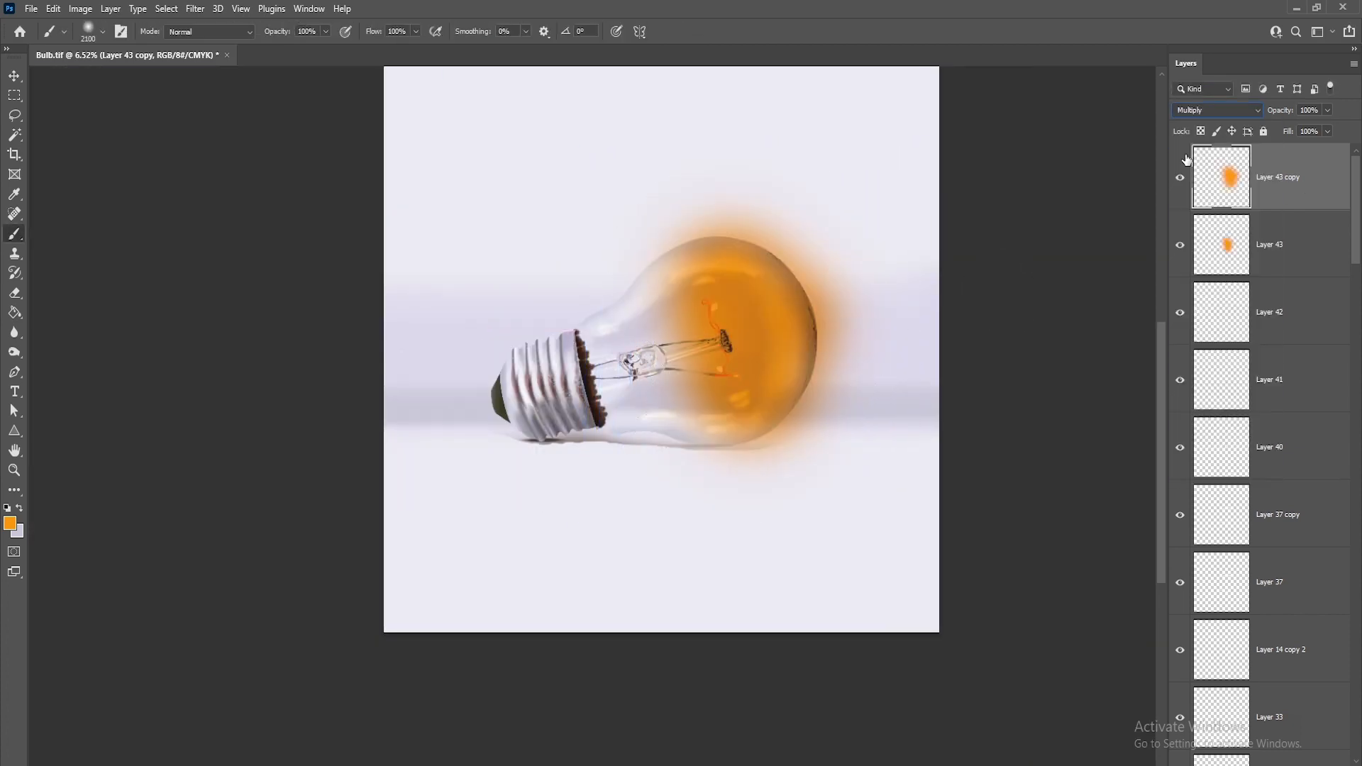
pyautogui.press('Down')
pyautogui.press('Down')
pyautogui.press('Down')
pyautogui.press('Down')
pyautogui.press('Down')
pyautogui.moveTo(757, 516); pyautogui.dragTo(756, 429)
pyautogui.moveTo(787, 330); pyautogui.dragTo(782, 371)
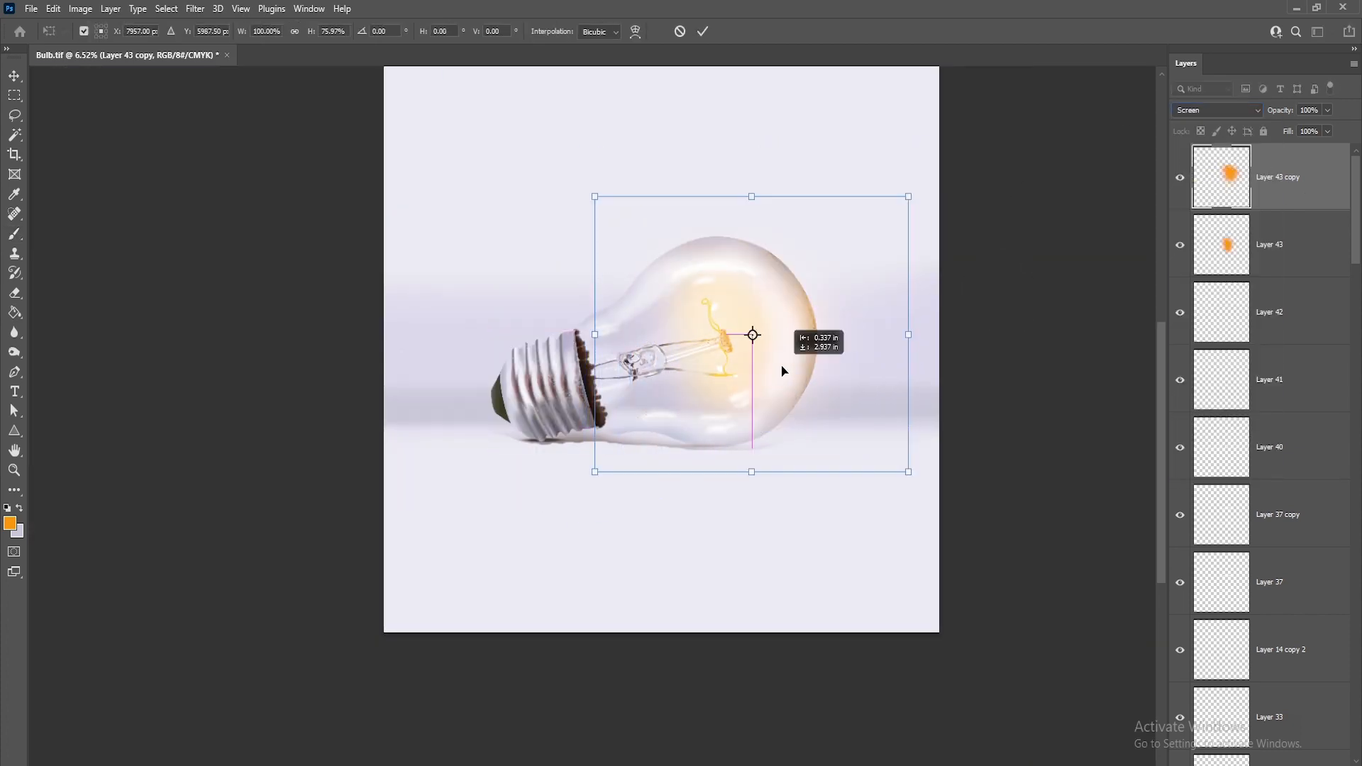
# Load the glass outline from Layer 2 as a selection and paint the glass's rim orange on new Layer 44.
pyautogui.scroll(-20, 1333, 277)
pyautogui.keyDown('ctrl'); pyautogui.click(1227, 271); pyautogui.keyUp('ctrl')
pyautogui.scroll(20, 1233, 318)
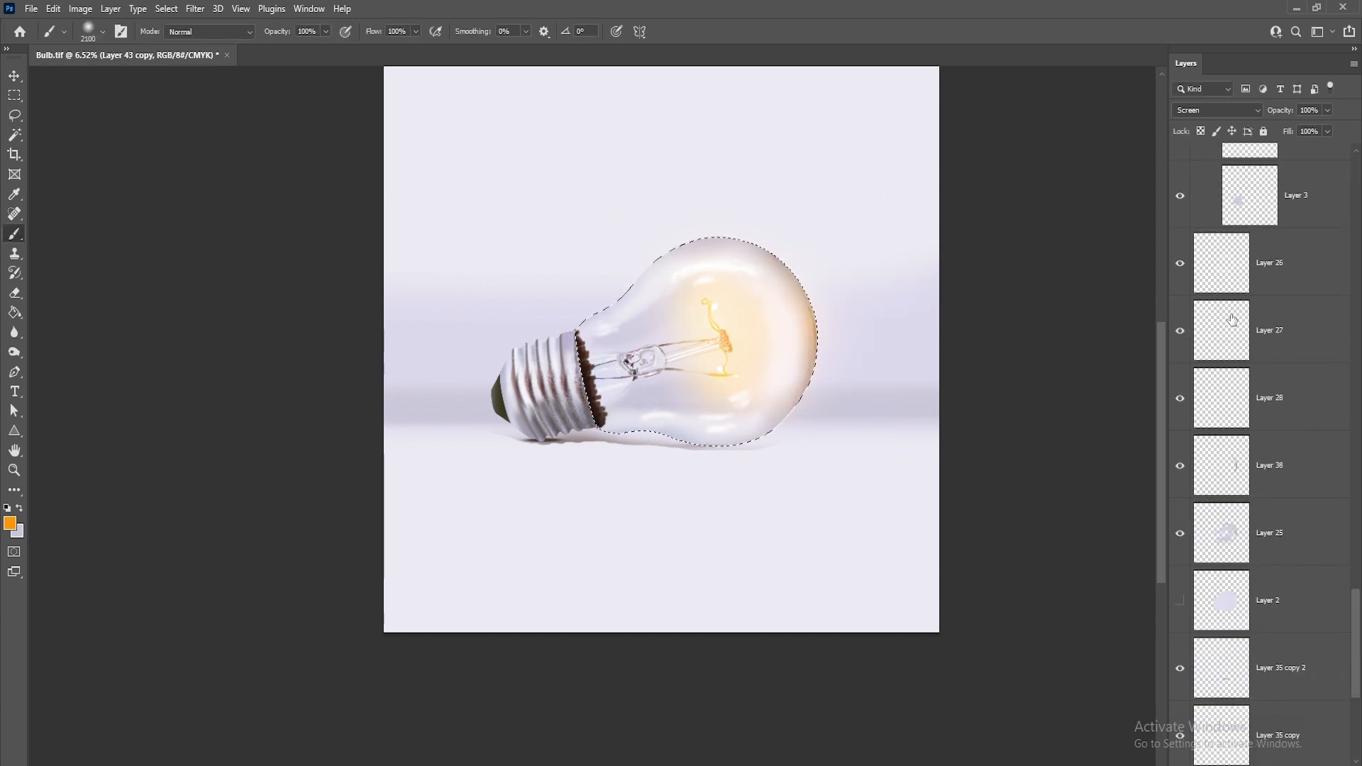
# Paint the right side of the glass rim bright yellow on Layer 44 with a 2700 px soft brush.
pyautogui.click(12, 525)
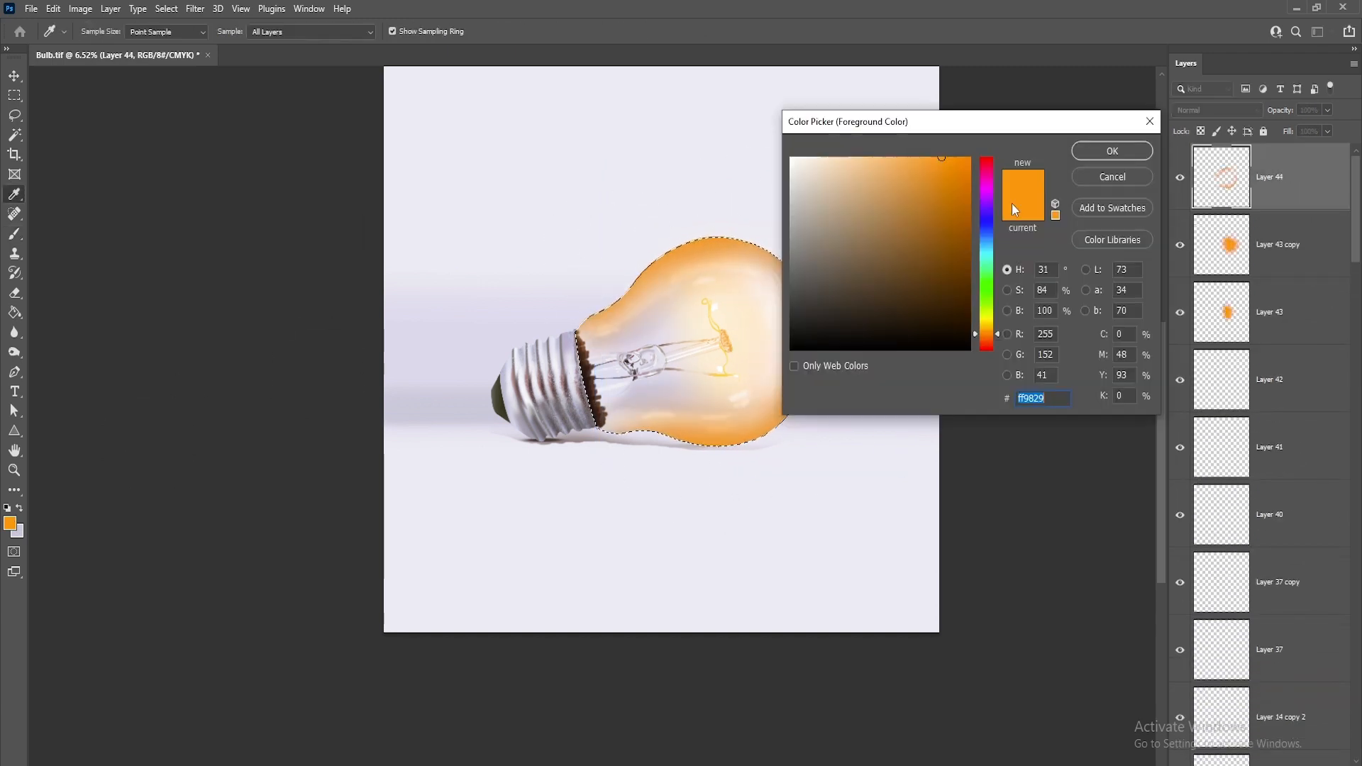
pyautogui.click(986, 324)
pyautogui.click(1117, 151)
pyautogui.moveTo(798, 273); pyautogui.dragTo(816, 358)
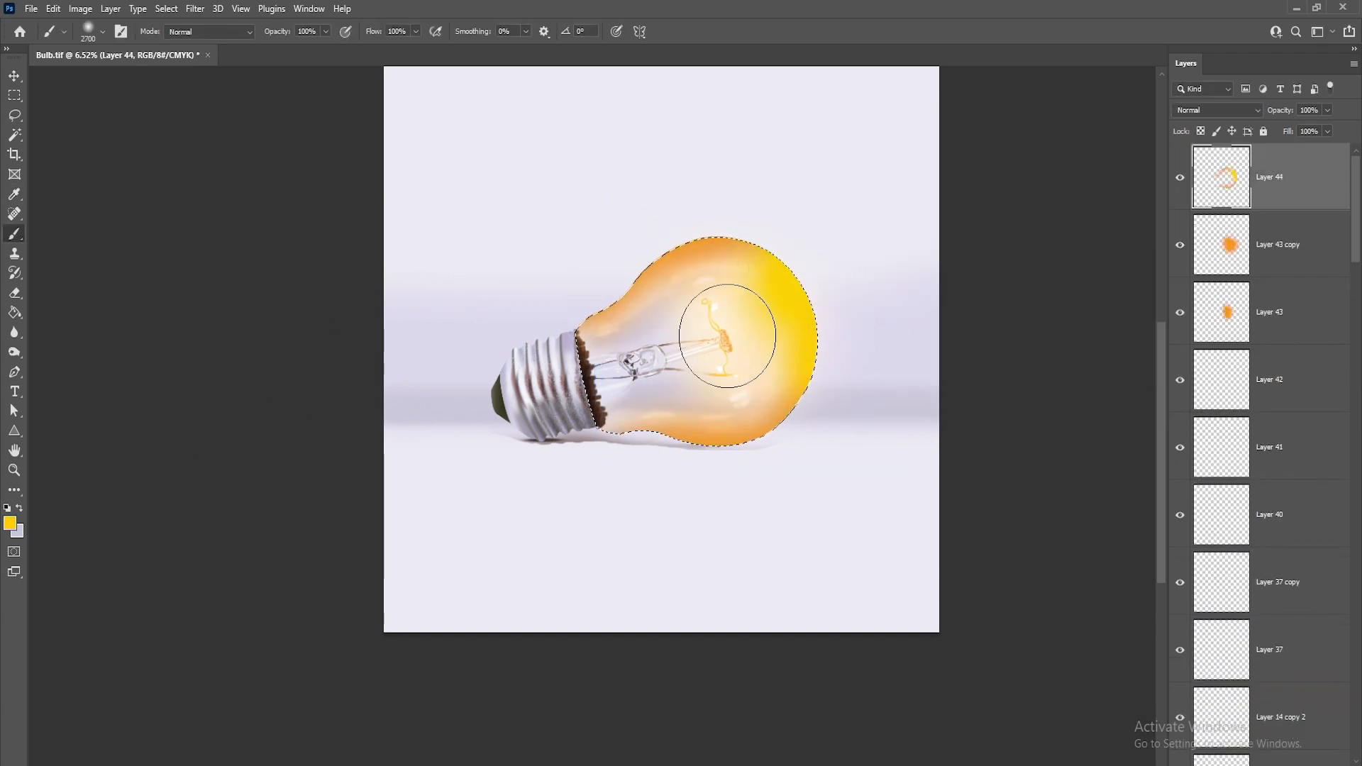
# Deselect the glass outline and set Layer 44's blending mode to Overlay.
pyautogui.click(1230, 114)
pyautogui.click(1196, 154)
pyautogui.press('Down')
pyautogui.press('Down')
pyautogui.press('Down')
pyautogui.press('Down')
pyautogui.press('Down')
pyautogui.press('Down')
pyautogui.press('Down')
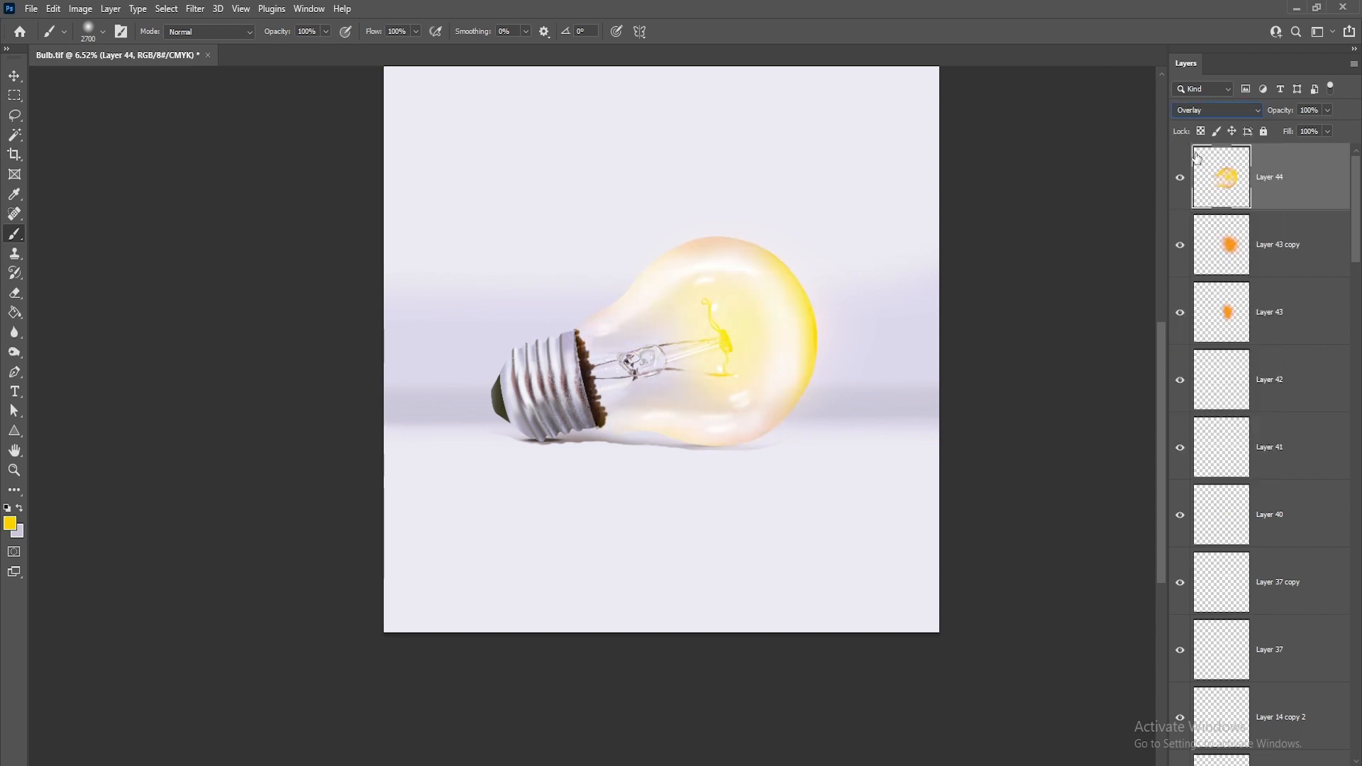
# Duplicate Layer 44 and soften the copy with a Gaussian Blur.
pyautogui.click(196, 9)
pyautogui.moveTo(274, 198)
pyautogui.click(401, 262)
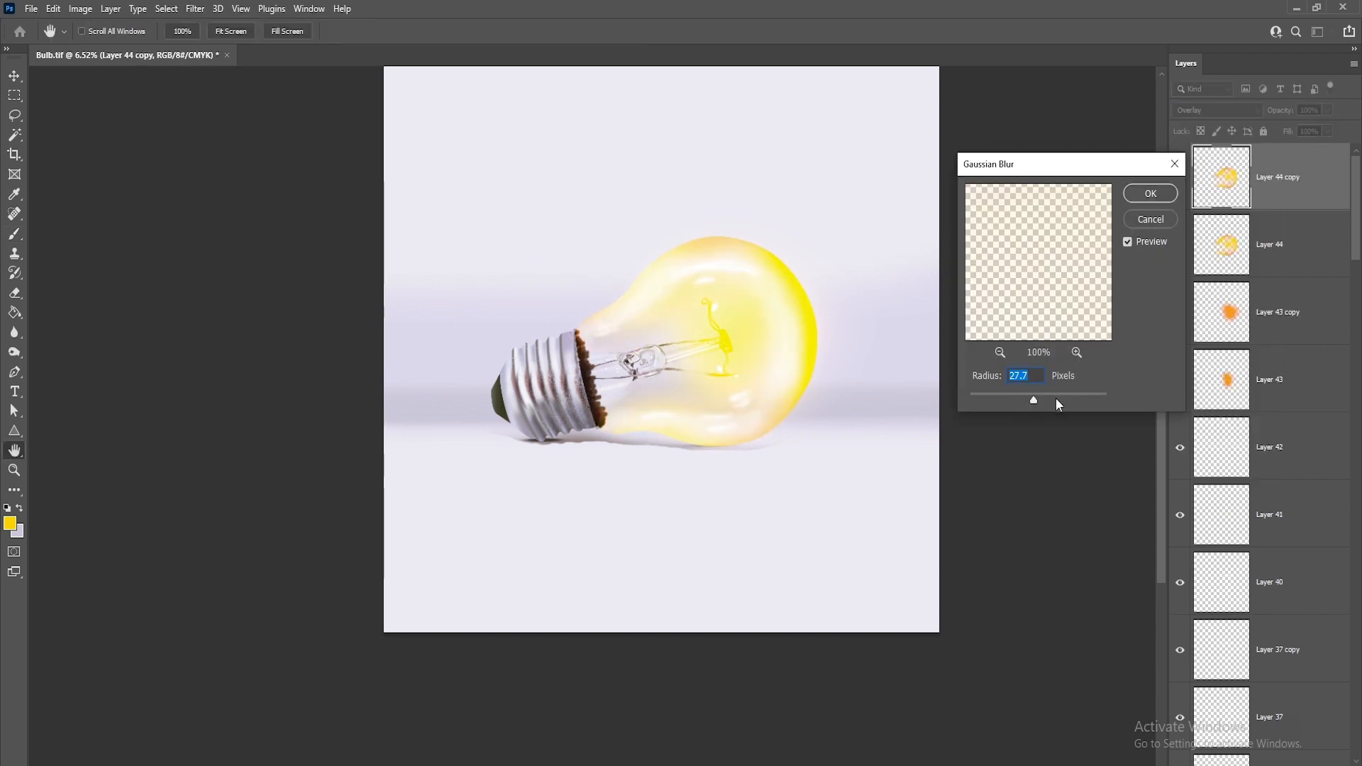
pyautogui.press('Return')
# Darken and shift the colour of Layer 44 copy with a Hue/Saturation adjustment.
pyautogui.scroll(-20, 1268, 629)
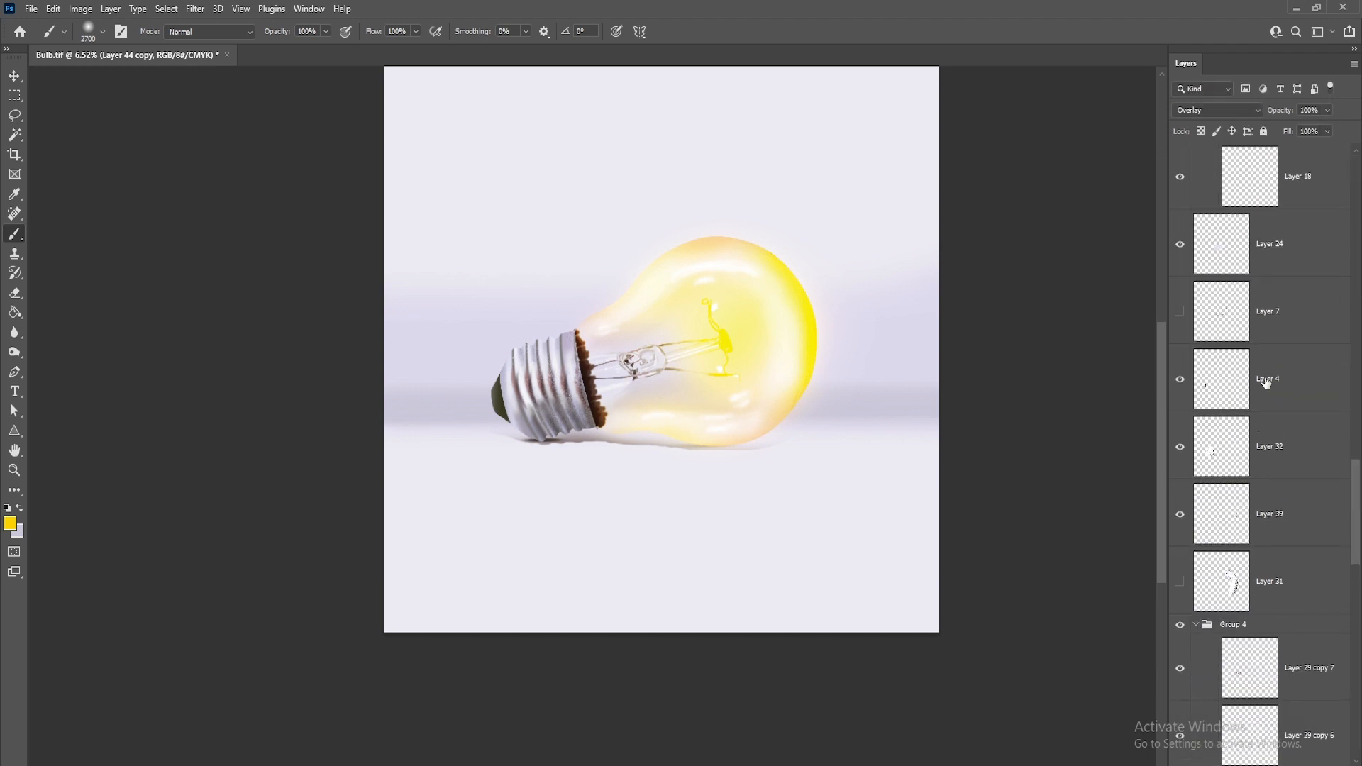
pyautogui.hotkey('ctrl', 'u')
pyautogui.moveTo(1078, 418); pyautogui.dragTo(1027, 427)
pyautogui.moveTo(1078, 380); pyautogui.dragTo(1101, 379)
pyautogui.moveTo(1025, 419); pyautogui.dragTo(1037, 419)
pyautogui.click(1238, 266)
pyautogui.scroll(20, 1316, 319)
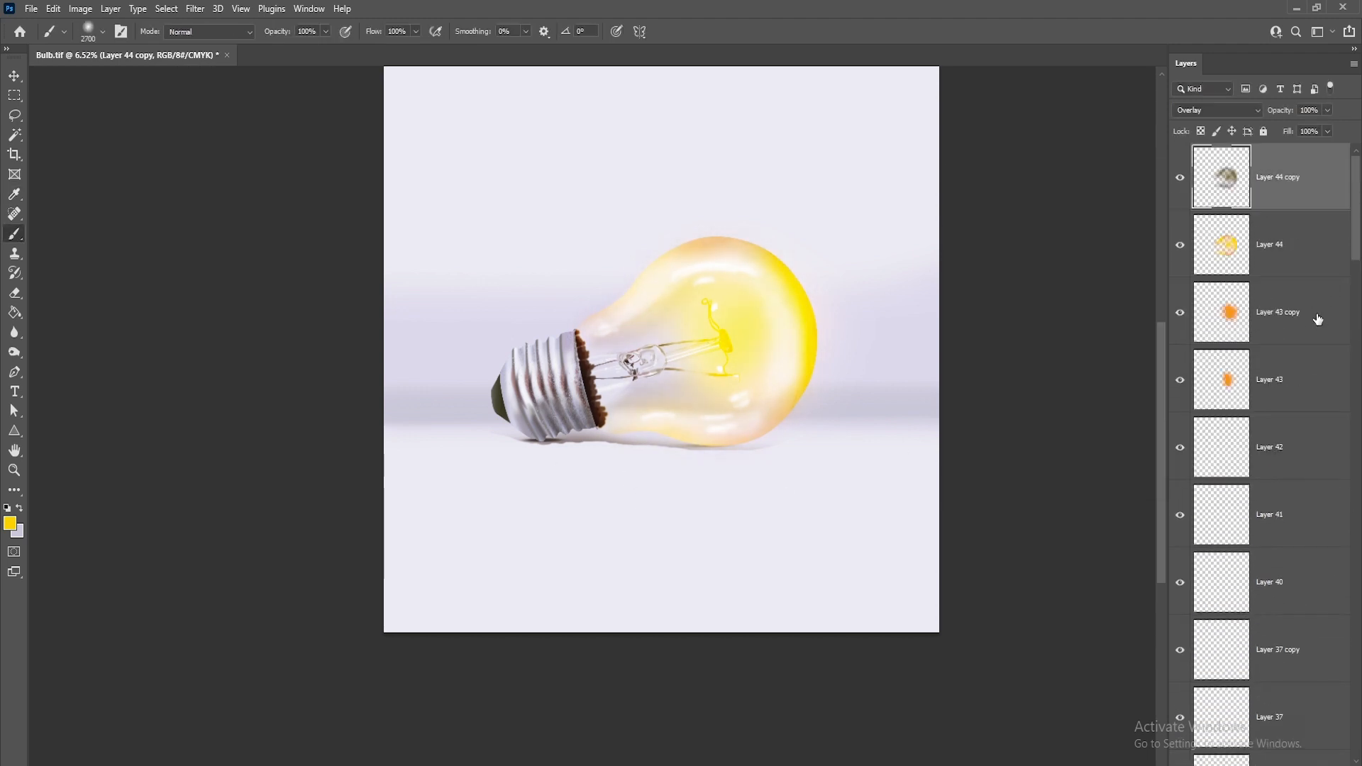
# Duplicate Layer 43 copy above all other layers, enlarge it to about 155%, and place it over the right side of the glass.
pyautogui.click(1312, 320)
pyautogui.hotkey('ctrl', 'j')
pyautogui.hotkey('ctrl', 'shift', ']')
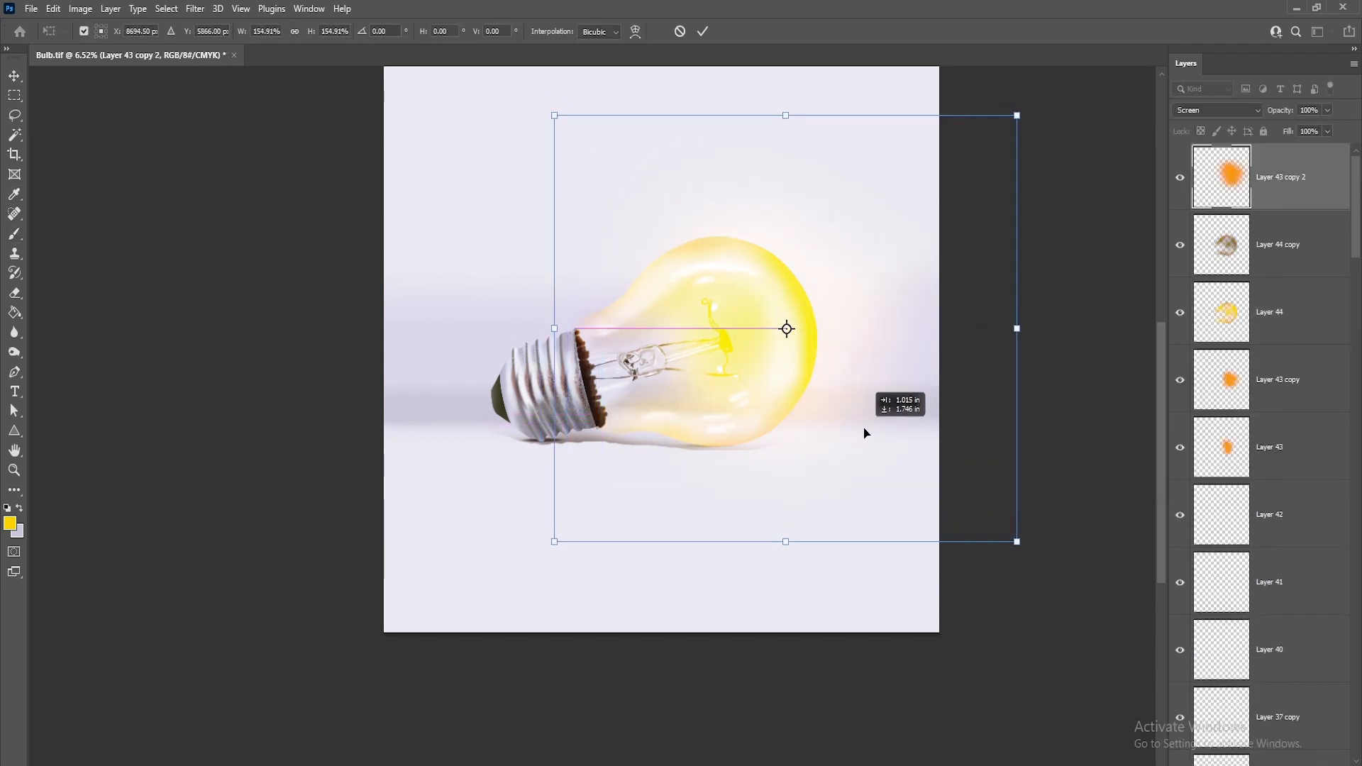
pyautogui.scroll(-1, 1287, 383)
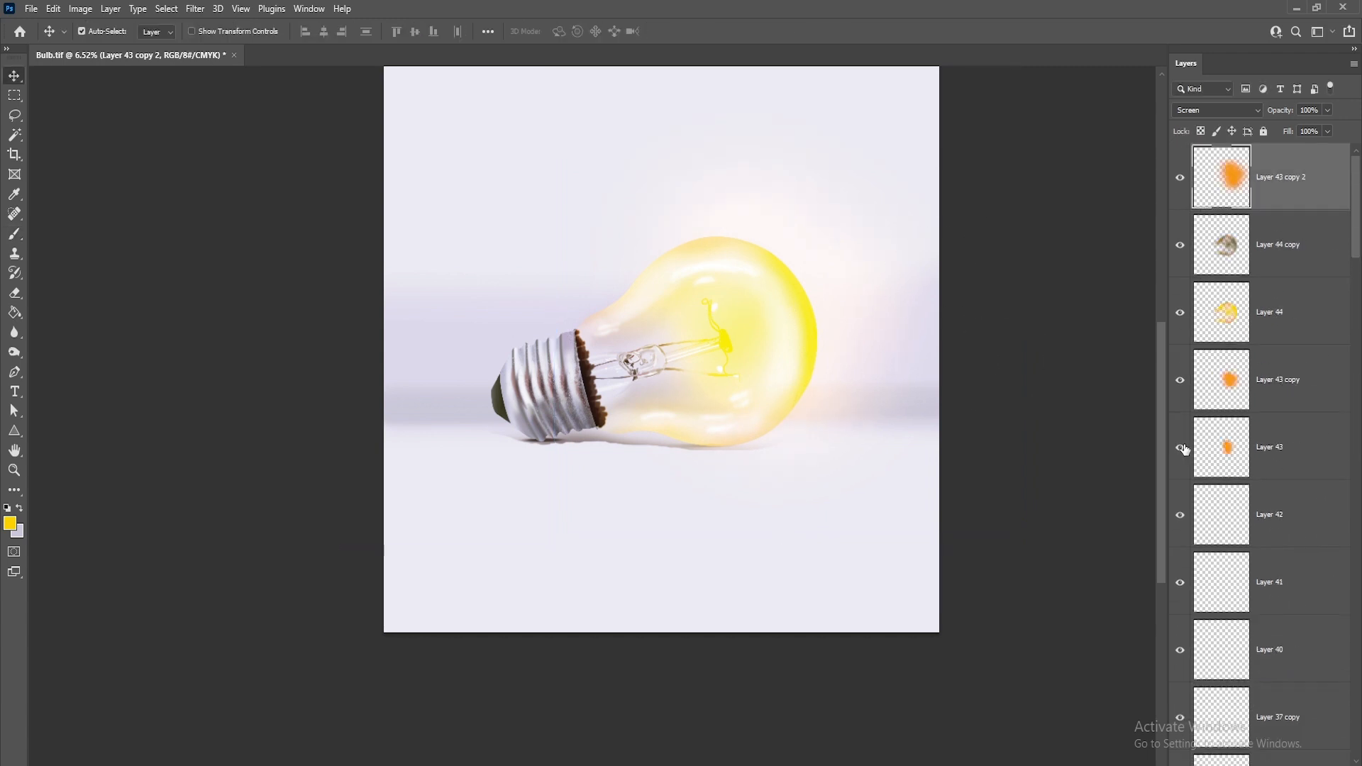
# Darken the floor on Layer 35 to a mid grey with a Hue/Saturation adjustment.
pyautogui.scroll(-20, 1273, 557)
pyautogui.click(1294, 728)
pyautogui.hotkey('ctrl', 'u')
pyautogui.press('Escape')
pyautogui.moveTo(1077, 419)
pyautogui.mouseDown()
pyautogui.moveTo(1025, 423)
pyautogui.moveTo(1062, 420)
pyautogui.mouseUp()
pyautogui.hotkey('ctrl', 'u')
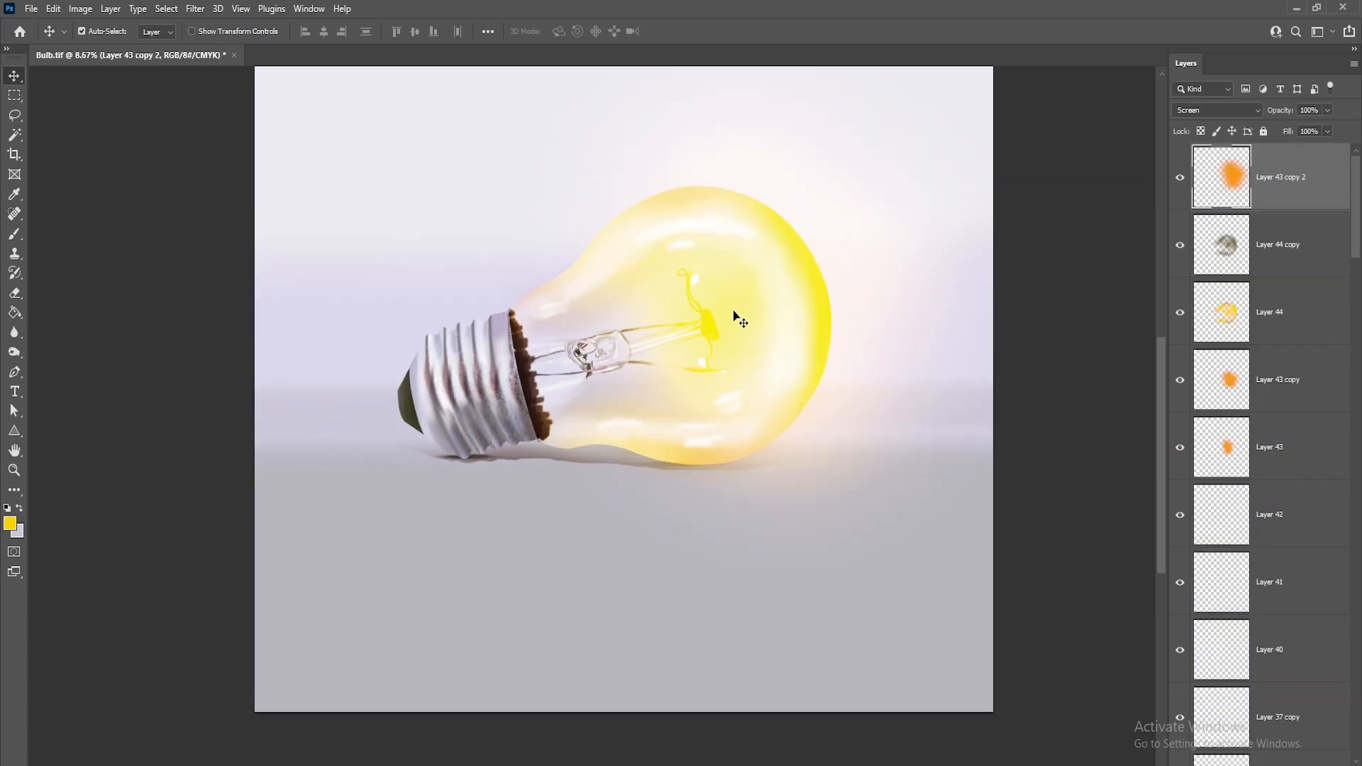
# Duplicate the glow of Layer 43 copy 2 and flatten the copy into a narrow strip on the floor beneath the glass.
pyautogui.hotkey('ctrl', 'j')
pyautogui.hotkey('ctrl', 't')
pyautogui.moveTo(735, 230); pyautogui.dragTo(694, 318)
pyautogui.scroll(-3, 722, 307)
pyautogui.moveTo(740, 139); pyautogui.dragTo(741, 374)
pyautogui.moveTo(816, 485); pyautogui.dragTo(788, 398)
pyautogui.moveTo(713, 287); pyautogui.dragTo(713, 359)
pyautogui.moveTo(743, 430); pyautogui.dragTo(740, 419)
pyautogui.press('Return')
# Move the flattened floor glow down the layer stack to sit between Layer 36 and Layer 35.
pyautogui.moveTo(1288, 179); pyautogui.dragTo(1286, 543)
pyautogui.hotkey('ctrl', 'shift', '[')
pyautogui.hotkey('ctrl', ']')
pyautogui.hotkey('ctrl', ']')
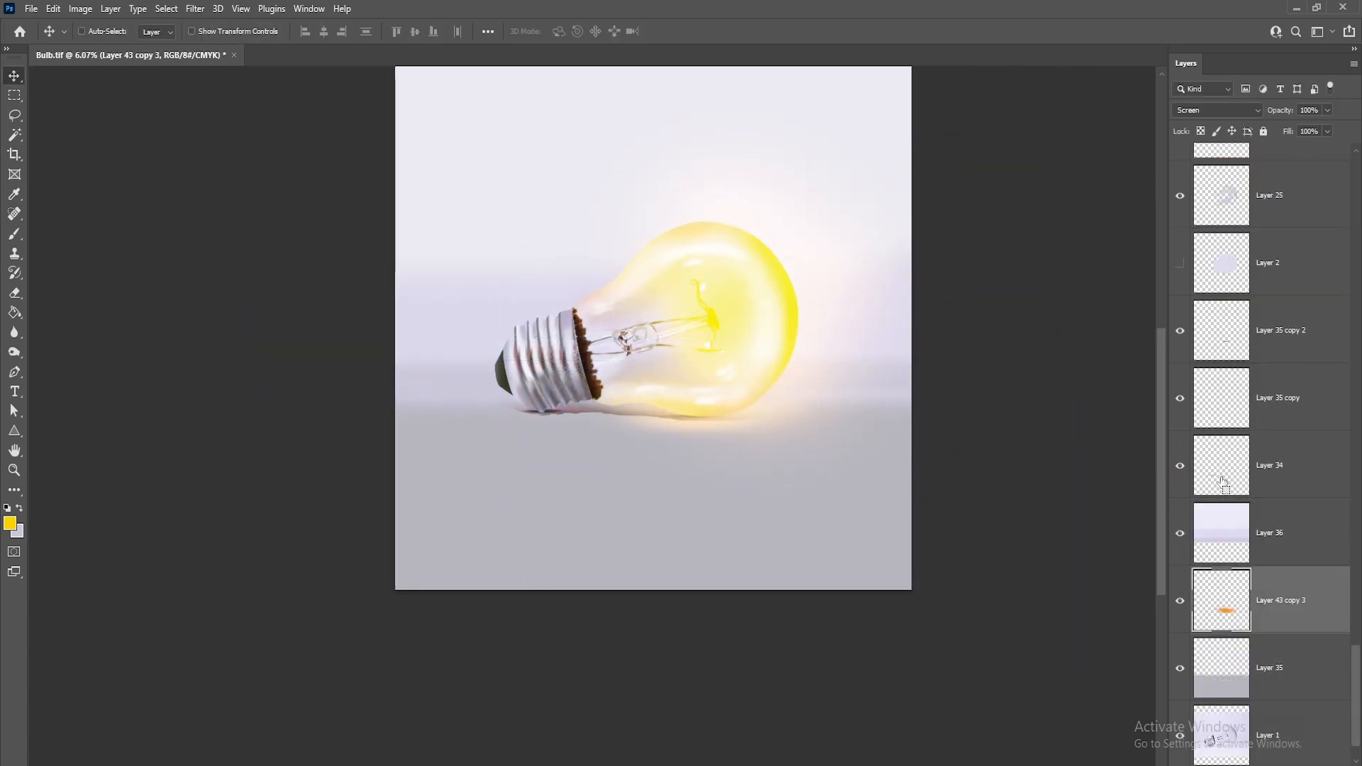
# Refine the floor glow on Layer 43 copy 3 beneath the bulb.
pyautogui.scroll(4, 715, 379)
pyautogui.hotkey('ctrl', 't')
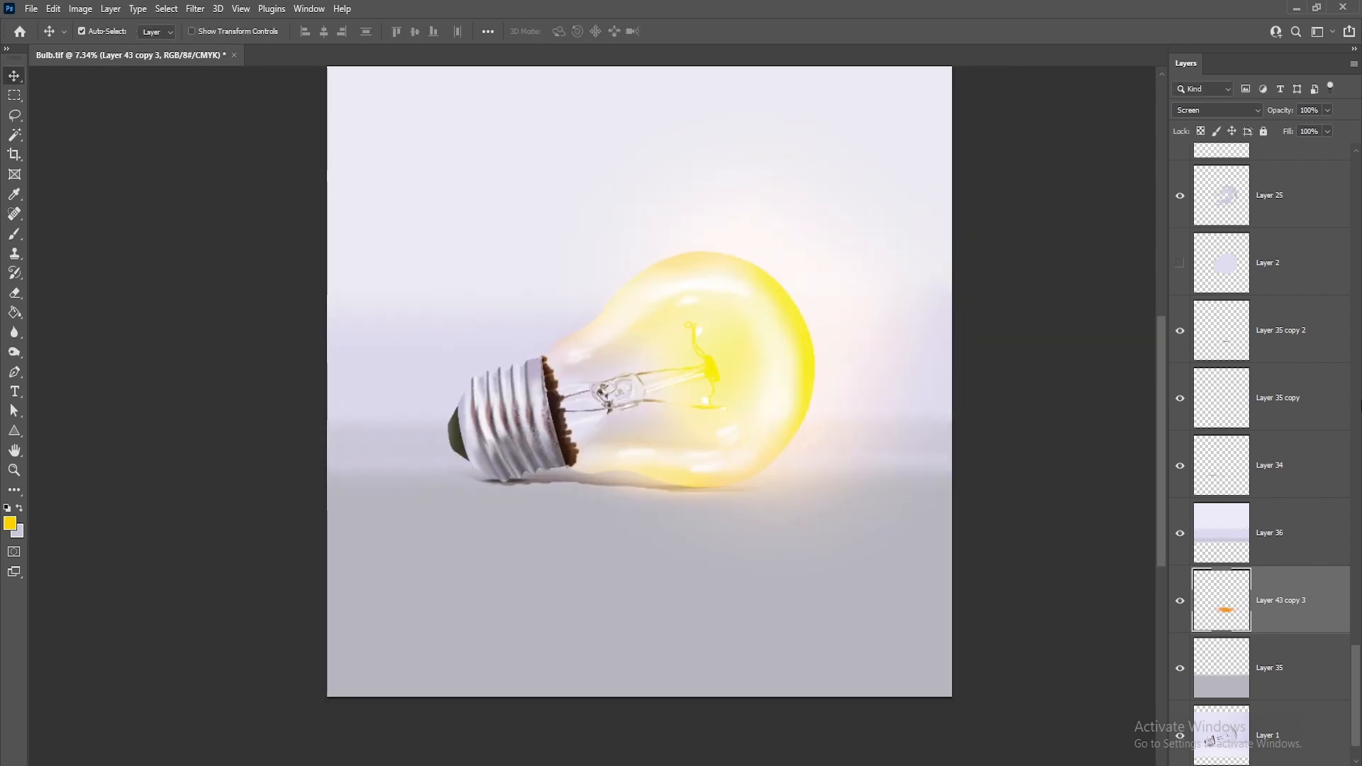
pyautogui.click(1270, 533)
pyautogui.click(1289, 629)
pyautogui.moveTo(1084, 620)
pyautogui.mouseDown()
pyautogui.moveTo(1029, 628)
pyautogui.moveTo(1063, 628)
pyautogui.mouseUp()
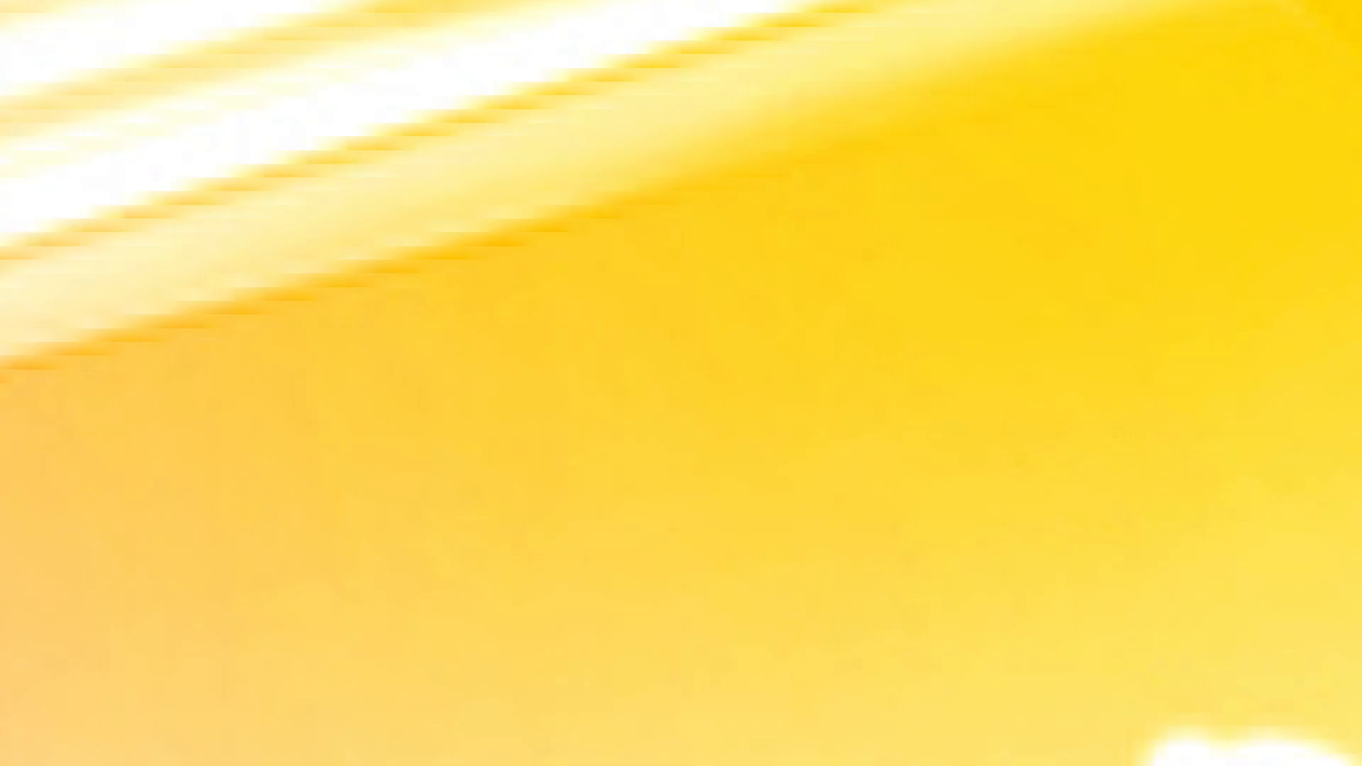